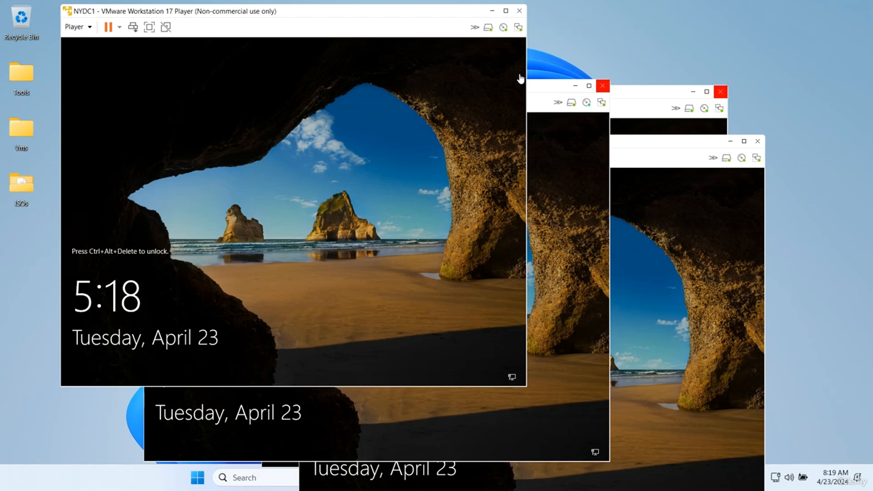
# Step: Minimise the NYDC1, NYDC2, CTDC2 and CTDC1 VM windows to clear the host desktop
pyautogui.moveTo(202, 17); pyautogui.dragTo(401, 142)
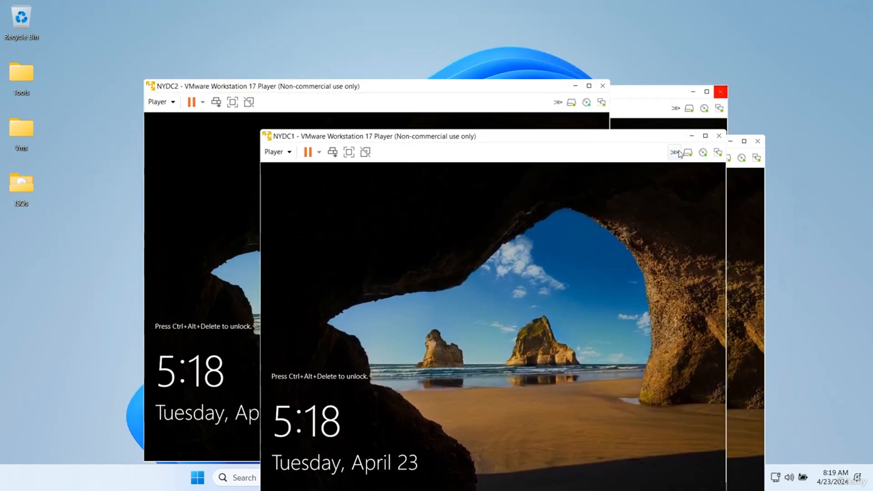
pyautogui.click(691, 135)
pyautogui.click(576, 87)
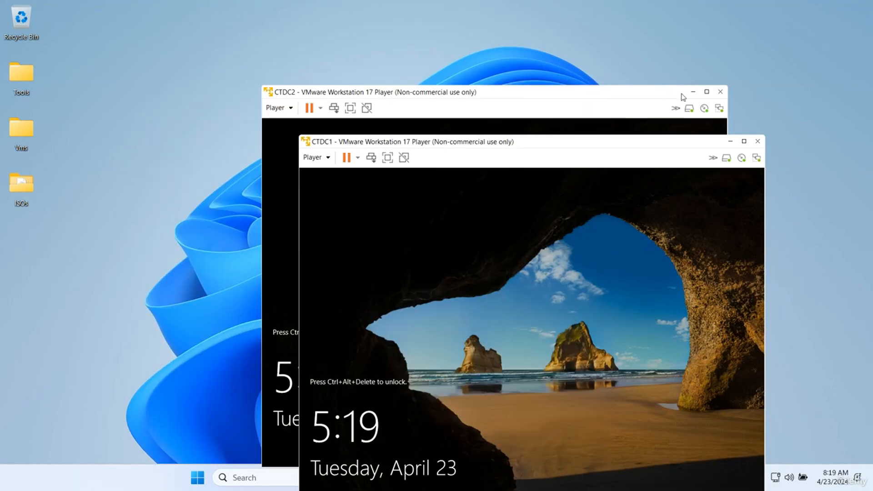
pyautogui.click(686, 93)
pyautogui.click(693, 91)
pyautogui.click(731, 144)
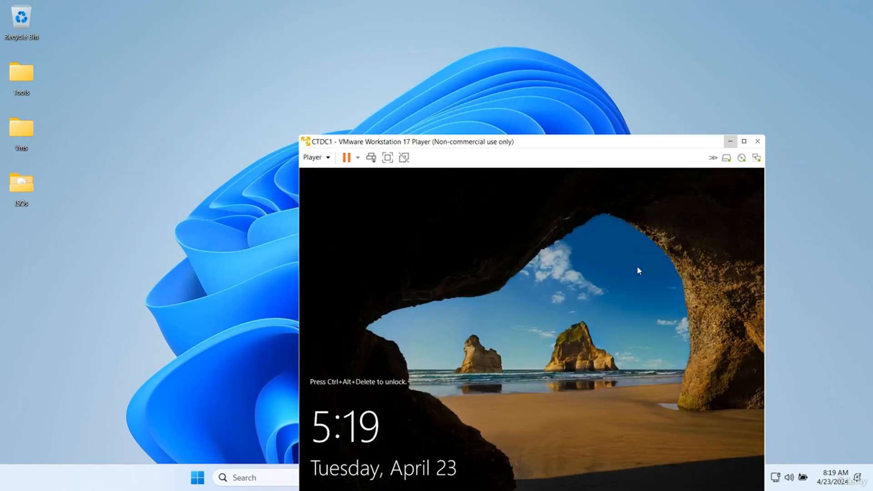
pyautogui.moveTo(610, 486)
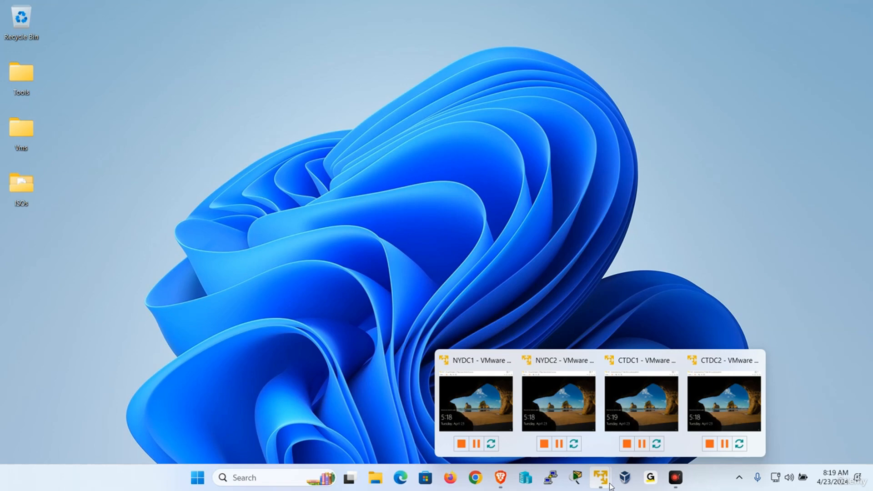
# Step: Restore NYDC1 full screen, send Ctrl+Alt+Del and sign in as Administrator with the password
pyautogui.click(475, 404)
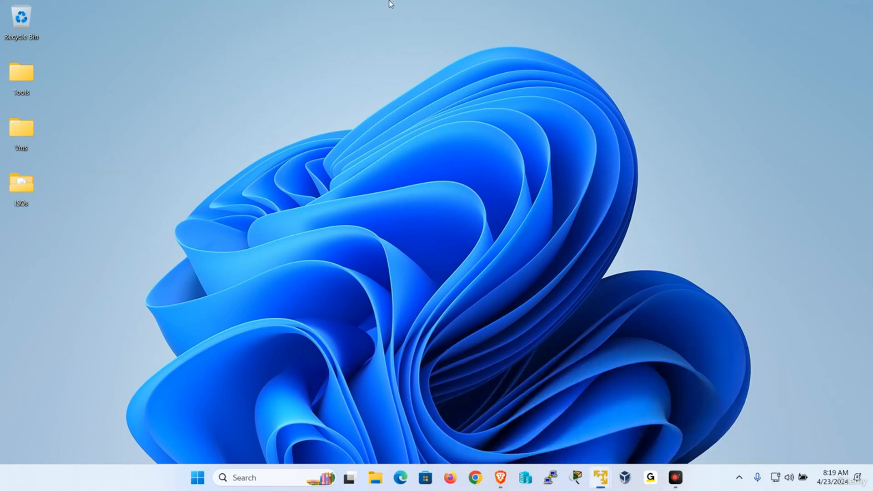
pyautogui.click(349, 152)
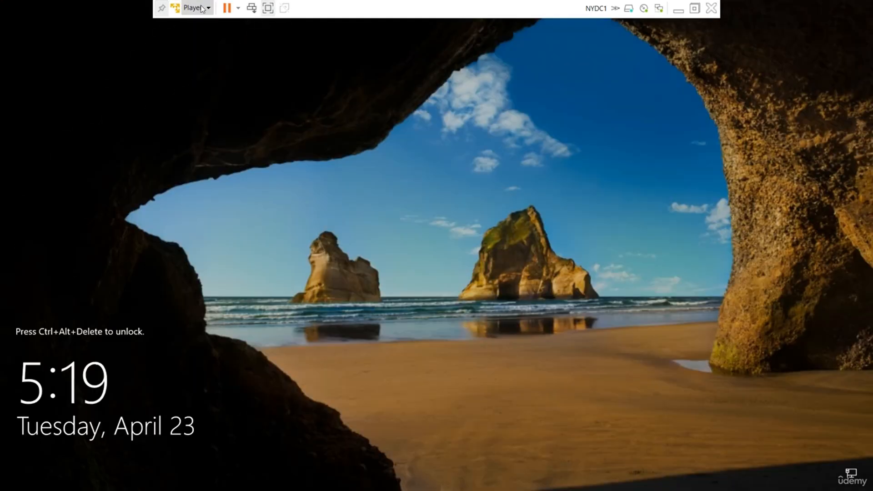
pyautogui.click(203, 9)
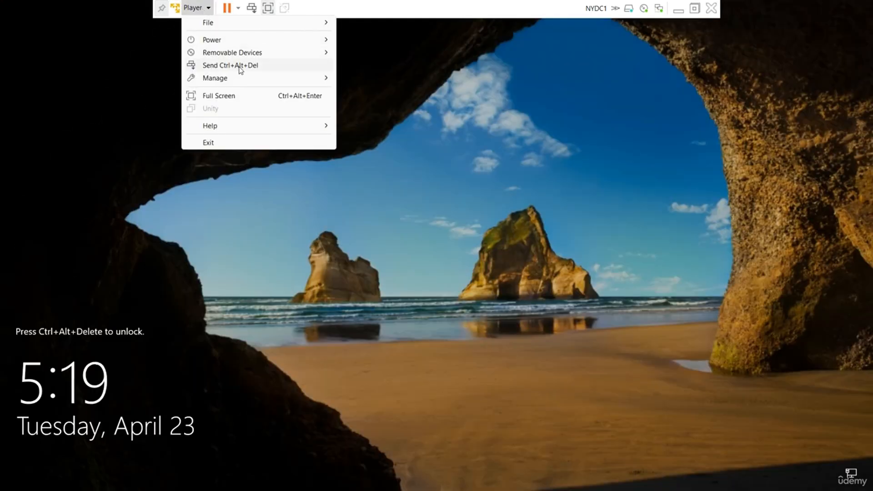
pyautogui.click(240, 69)
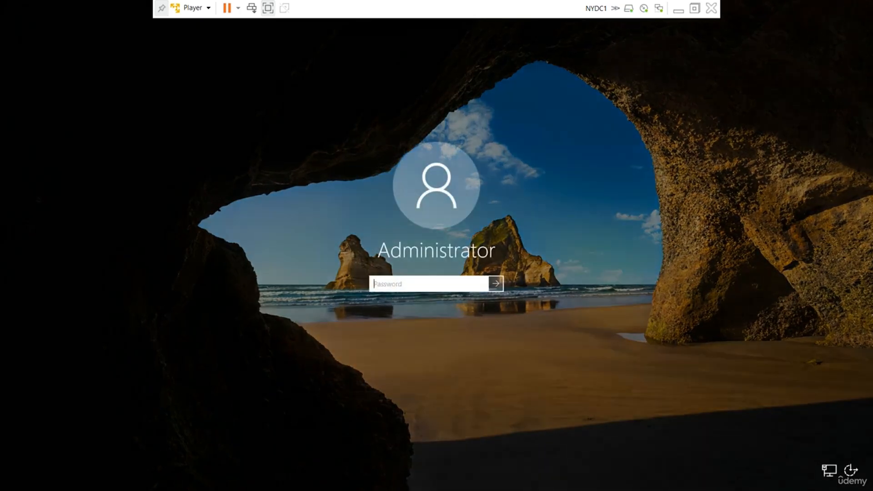
pyautogui.write('P')
pyautogui.press('Return')
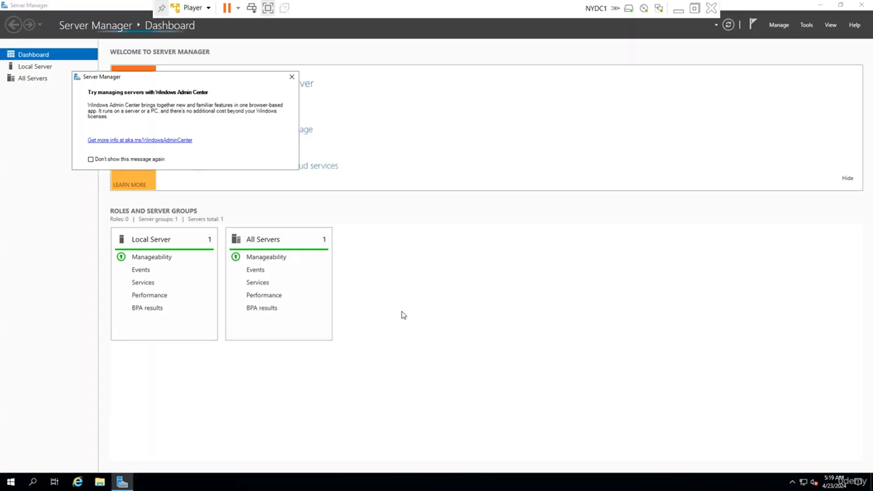
# Step: Dismiss the Admin Center pop-up and set computer name NYDC1 with primary DNS suffix udemy.local
pyautogui.click(292, 77)
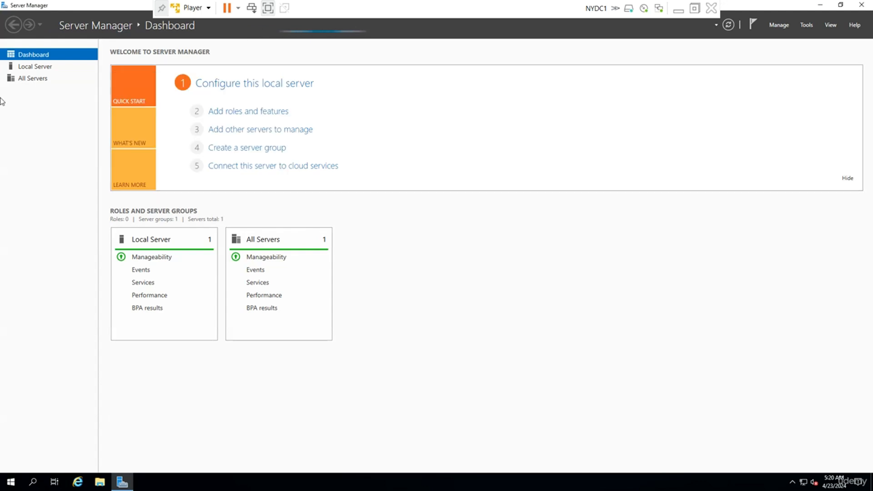
pyautogui.click(34, 66)
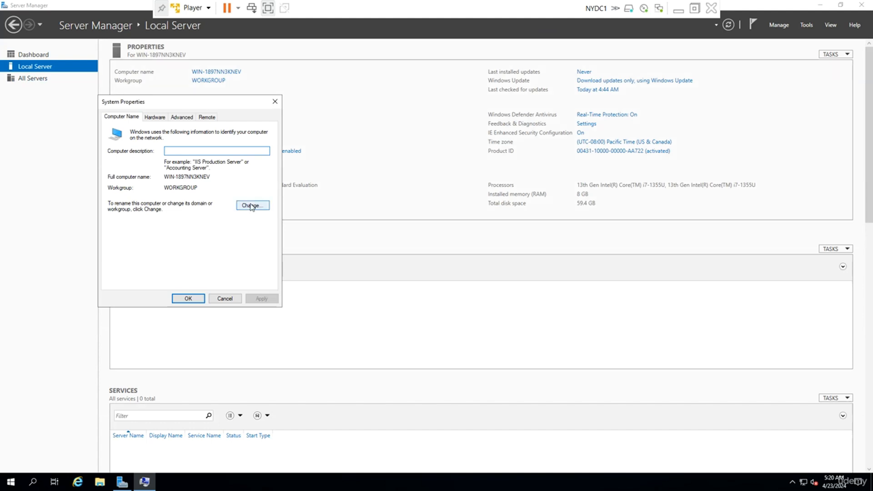
pyautogui.click(257, 206)
pyautogui.write('N')
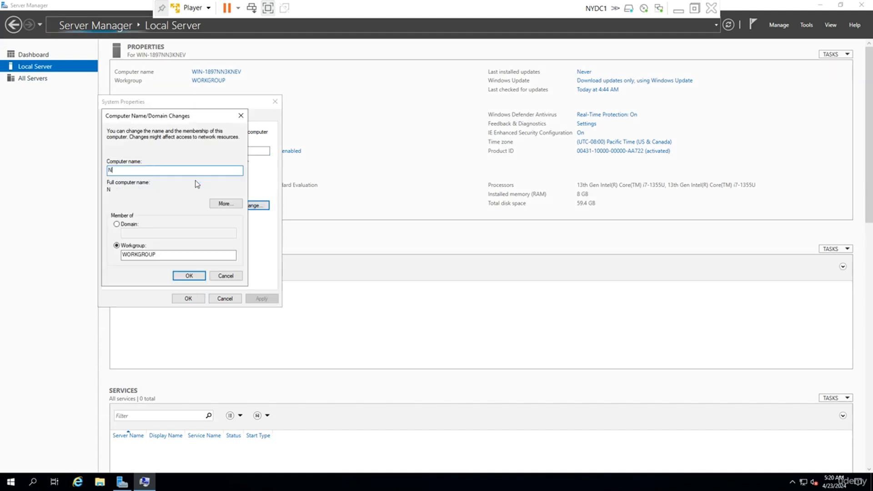
pyautogui.write('YDC1')
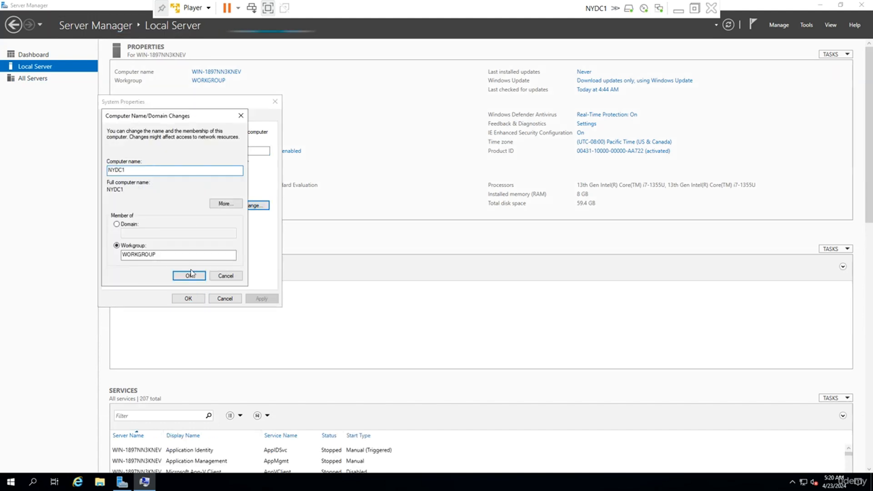
pyautogui.click(216, 203)
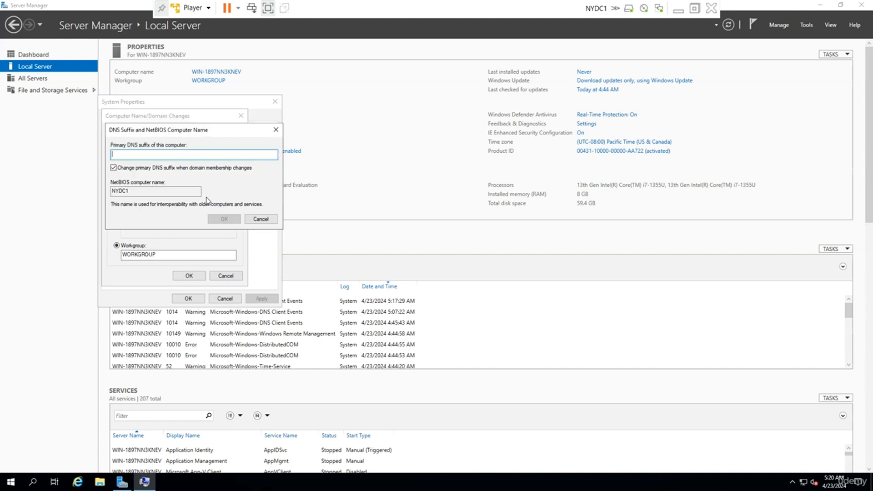
pyautogui.write('udemy.local')
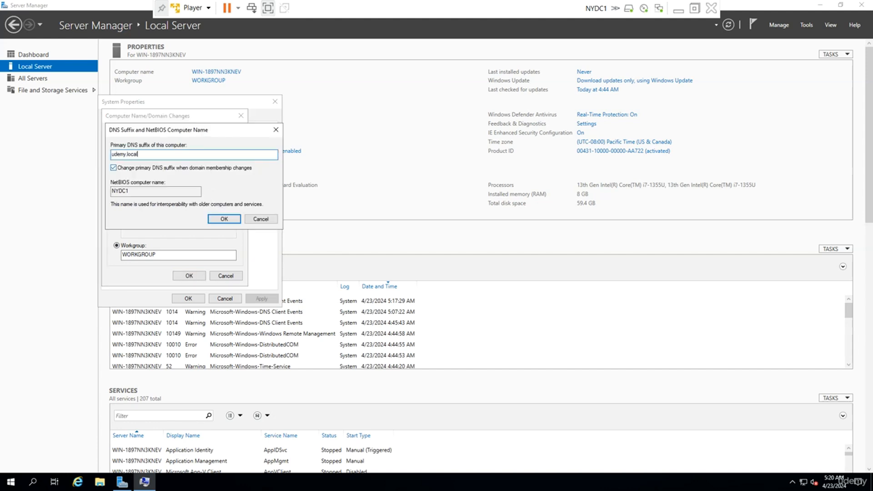
pyautogui.press('Return')
# Step: Apply the NYDC1.udemy.local name, restart the server now, and minimise the VM
pyautogui.moveTo(151, 190); pyautogui.dragTo(107, 189)
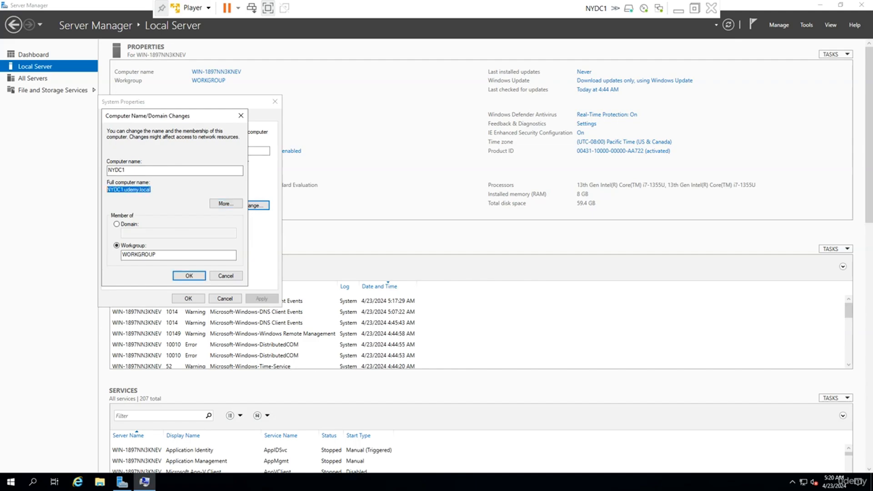
pyautogui.click(187, 277)
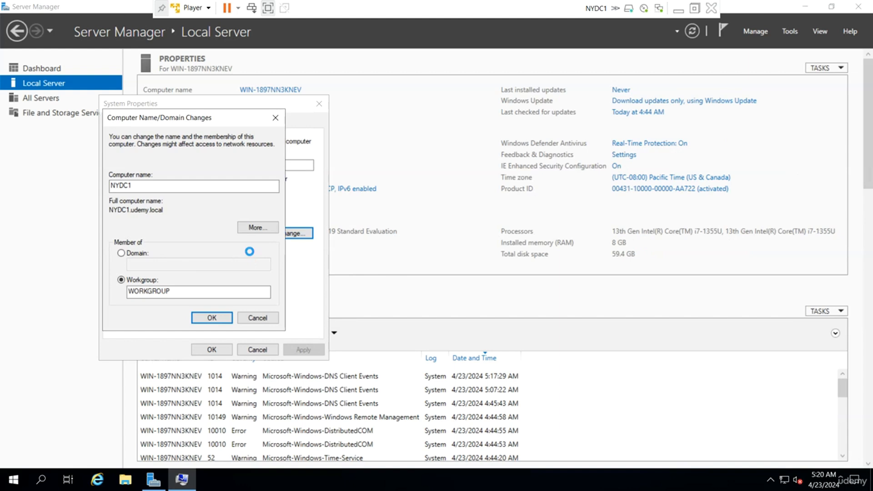
pyautogui.click(503, 254)
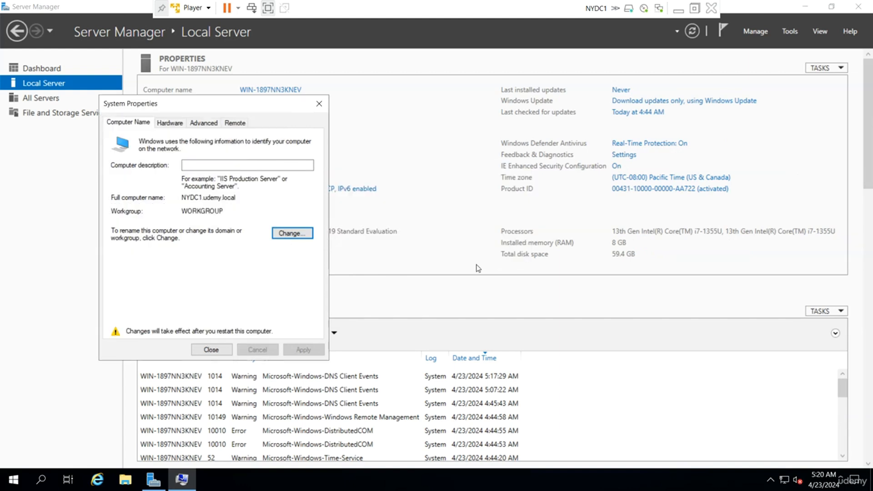
pyautogui.click(210, 350)
pyautogui.click(425, 253)
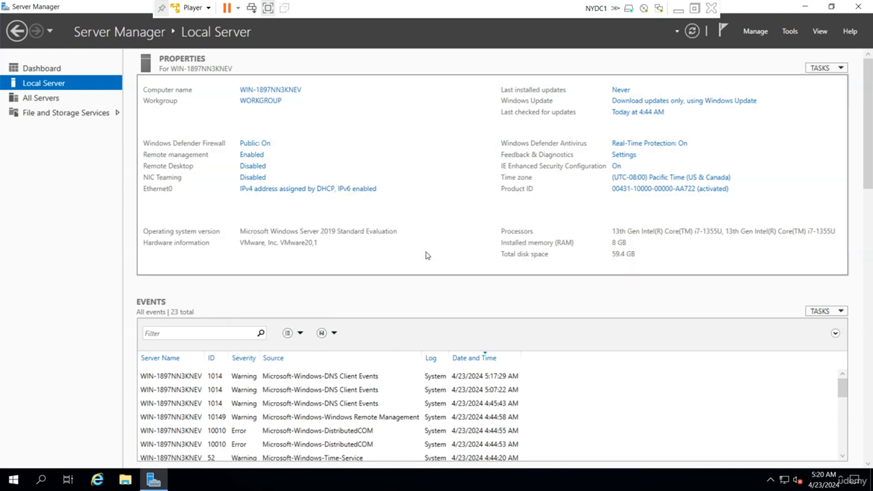
pyautogui.click(678, 10)
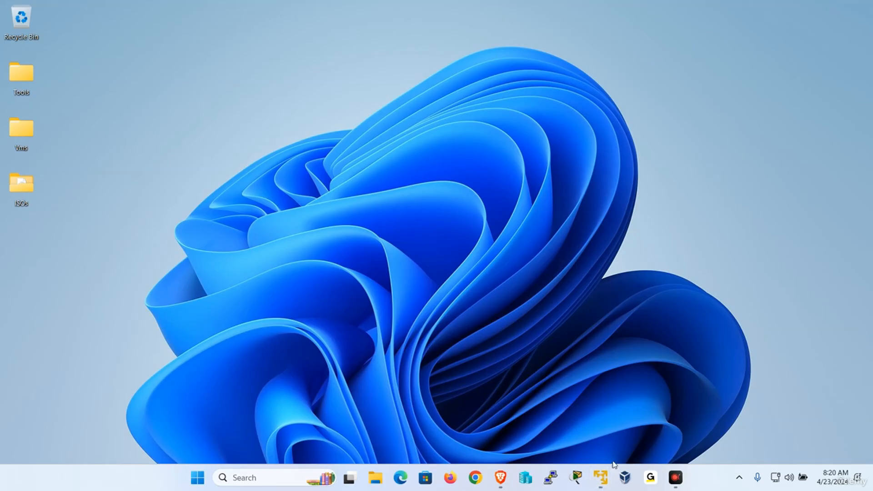
# Step: Bring up the NYDC2 VM and send Ctrl+Alt+Del to reach its sign-in prompt
pyautogui.moveTo(600, 477)
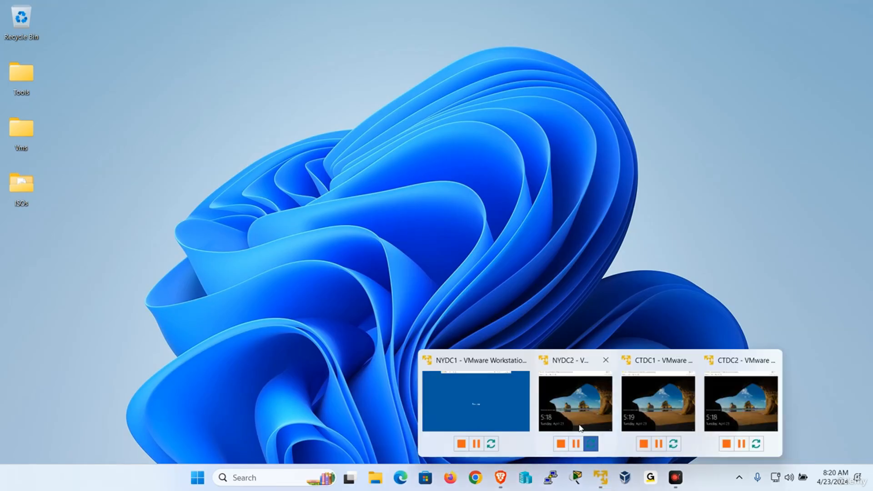
pyautogui.click(581, 428)
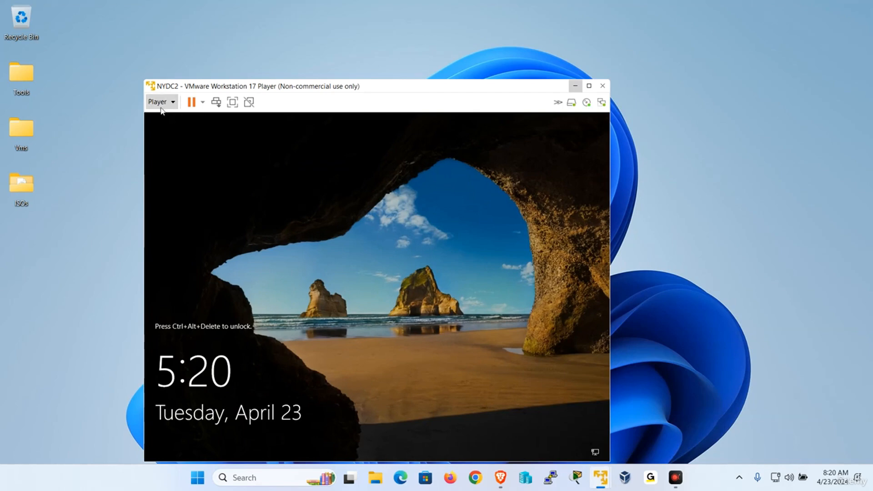
pyautogui.click(161, 108)
pyautogui.click(199, 158)
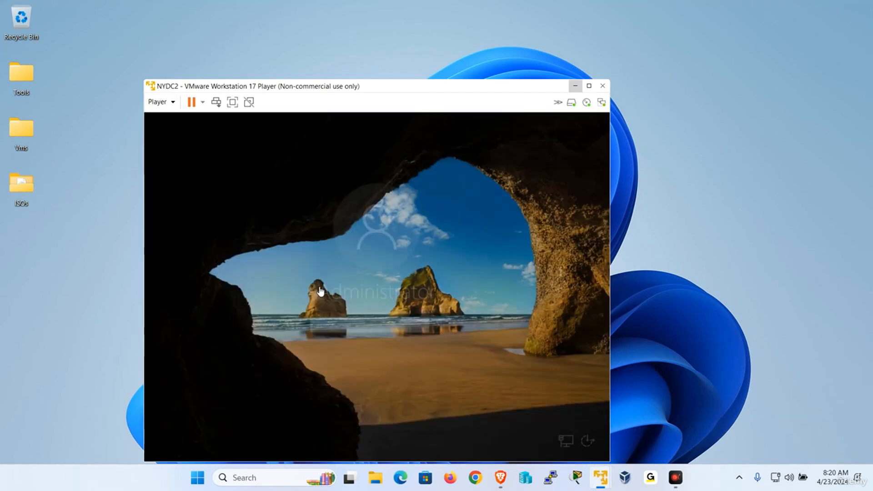
# Step: Sign in to NYDC2 as Administrator with the password and dismiss the Admin Center pop-up
pyautogui.click(351, 328)
pyautogui.press('capslock')
pyautogui.write('•')
pyautogui.press('capslock')
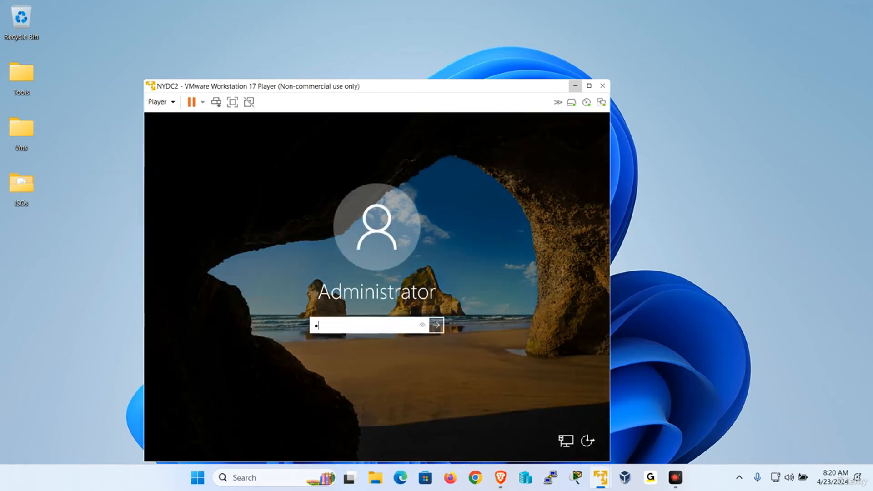
pyautogui.write('•••••••')
pyautogui.press('Return')
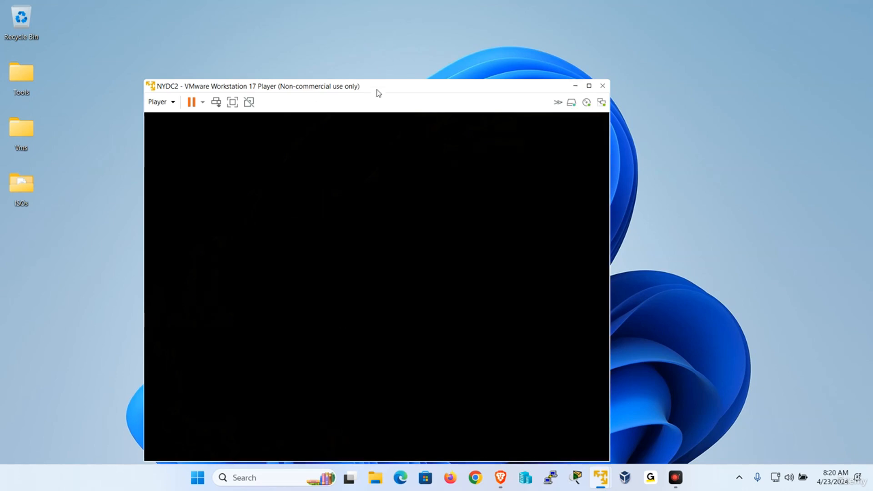
pyautogui.moveTo(378, 90); pyautogui.dragTo(373, 46)
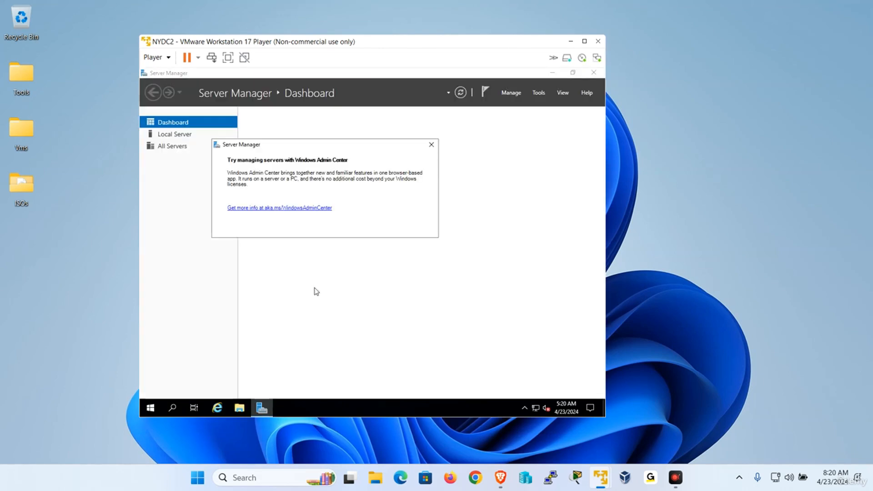
pyautogui.click(432, 145)
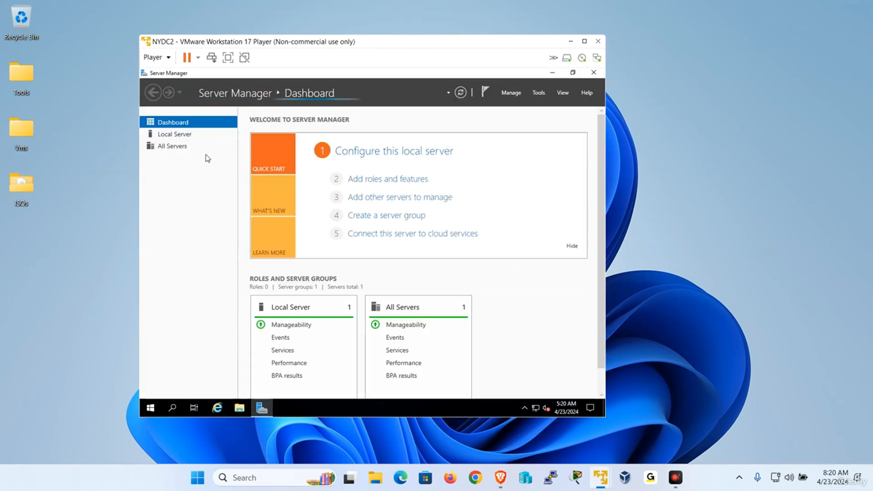
# Step: Set the computer name to NYDC2 with primary DNS suffix udemy.local
pyautogui.click(182, 135)
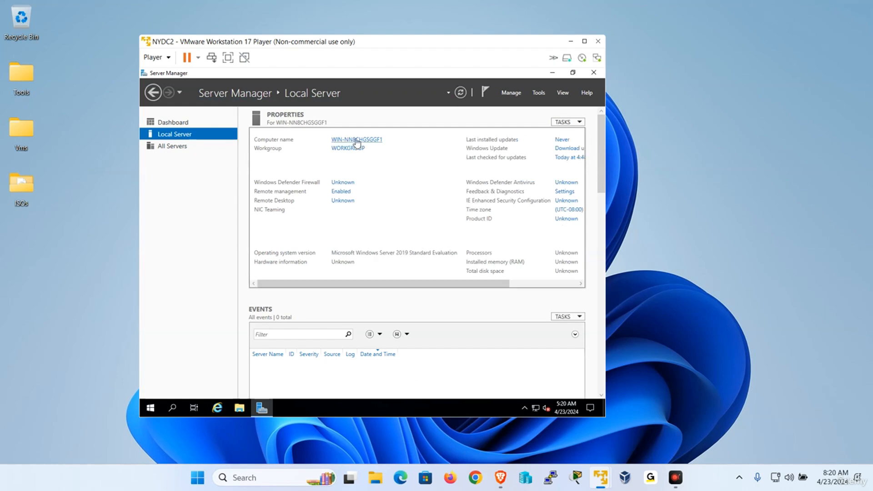
pyautogui.click(357, 140)
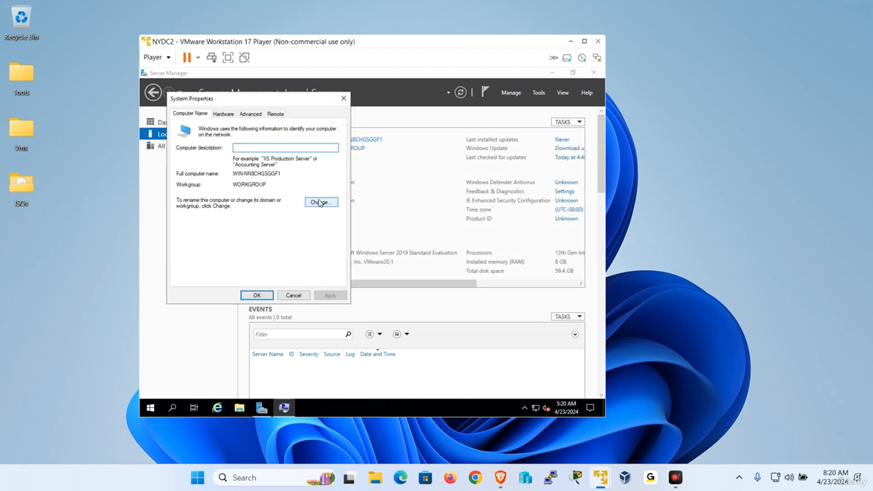
pyautogui.click(320, 202)
pyautogui.write('NYDC2')
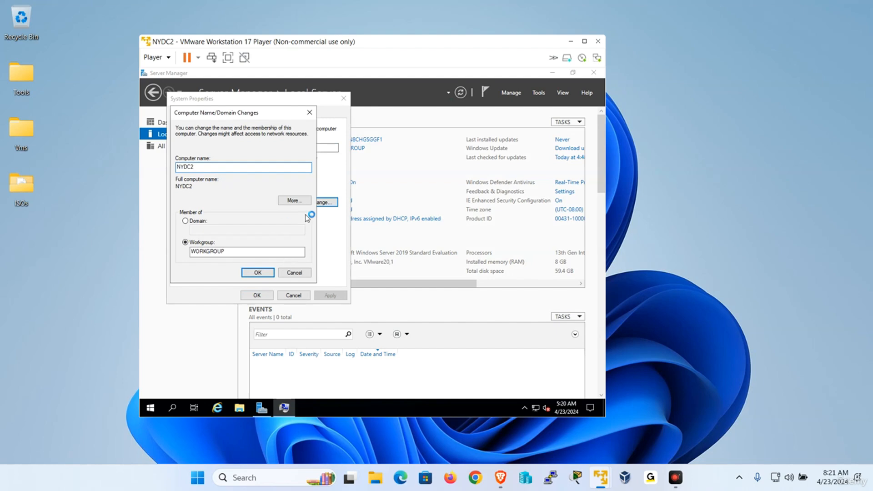
pyautogui.click(295, 201)
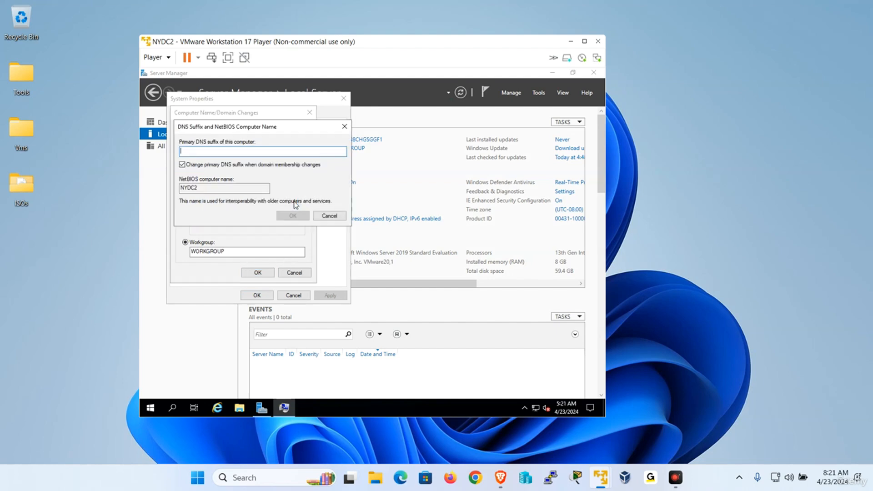
pyautogui.write('udemy.local')
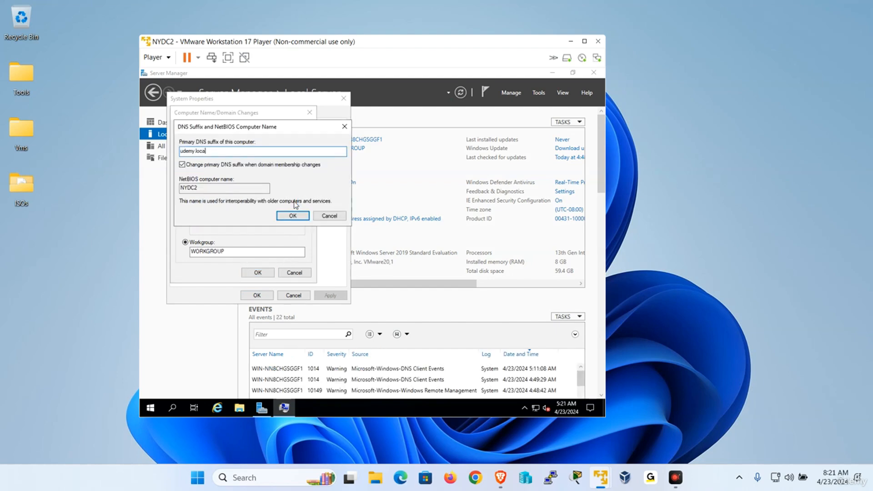
pyautogui.press('Return')
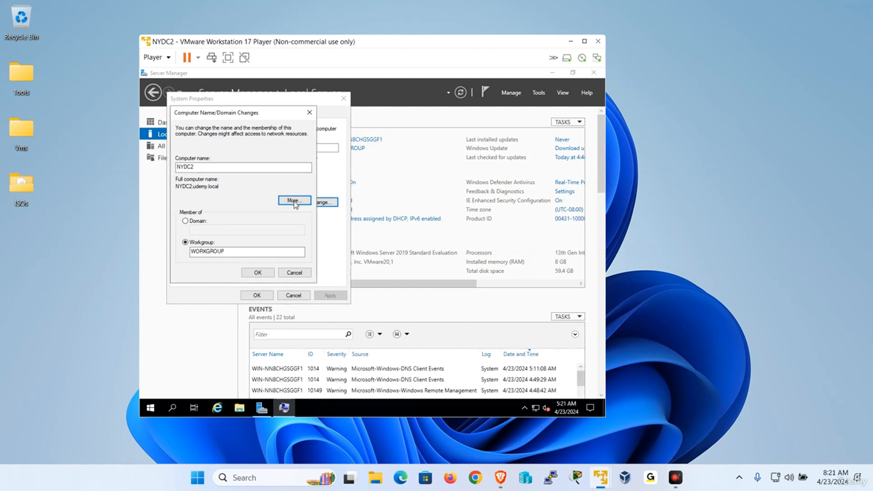
# Step: Apply NYDC2.udemy.local, restart the server now, and minimise the NYDC2 VM
pyautogui.click(261, 272)
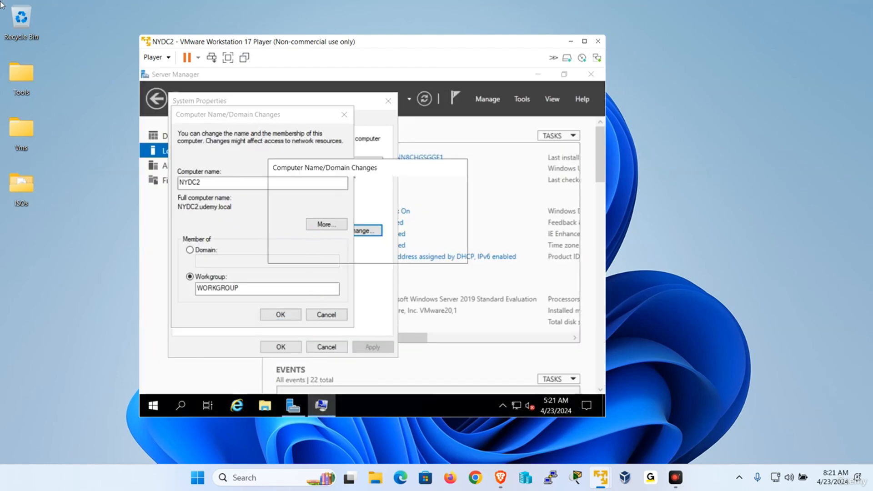
pyautogui.click(439, 251)
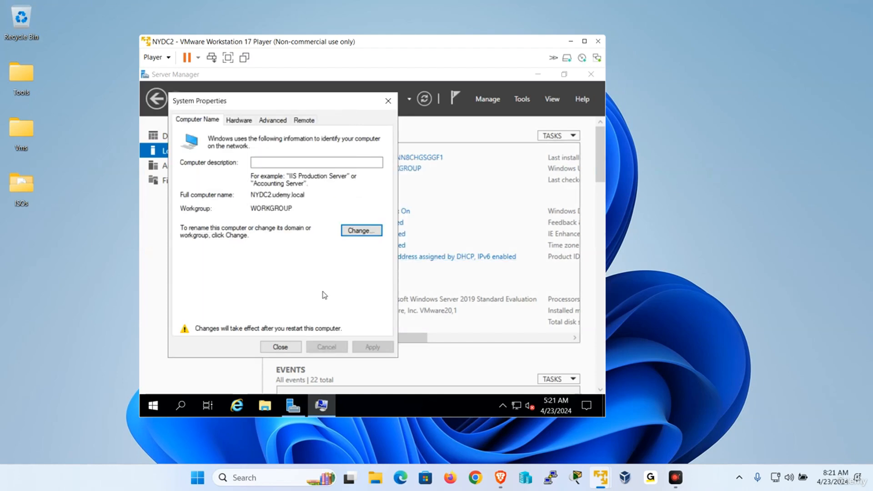
pyautogui.click(281, 347)
pyautogui.click(374, 250)
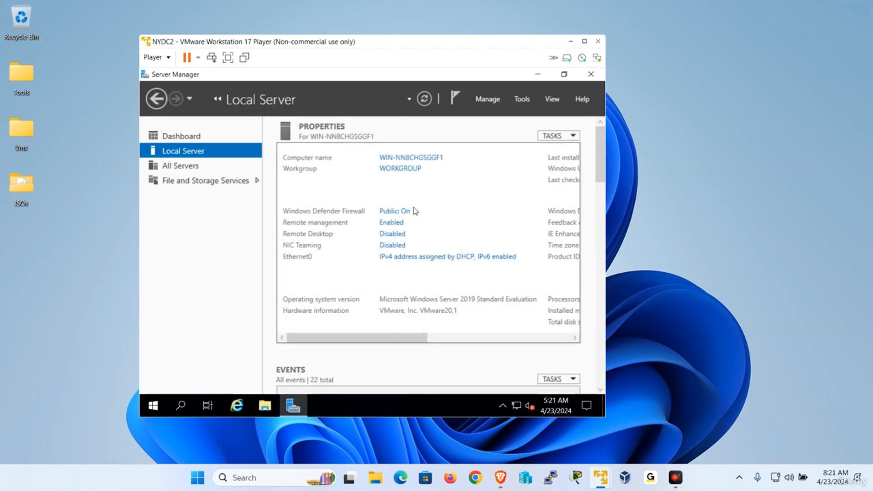
pyautogui.click(569, 44)
# Step: Switch to CTDC1, send Ctrl+Alt+Del and sign in as Administrator with the password
pyautogui.moveTo(600, 478)
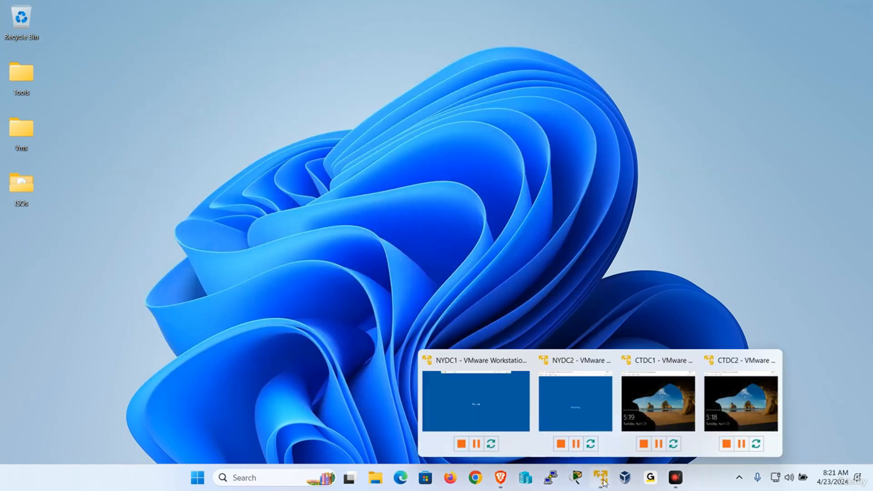
pyautogui.click(670, 400)
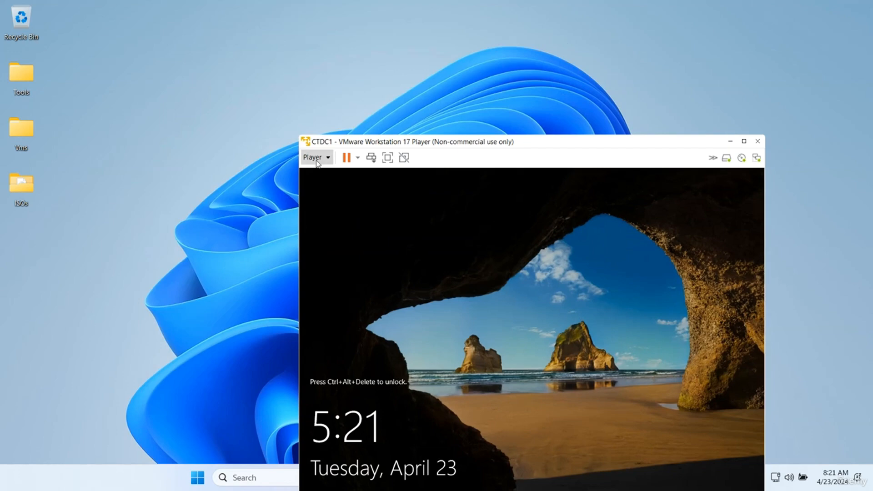
pyautogui.click(316, 157)
pyautogui.click(349, 216)
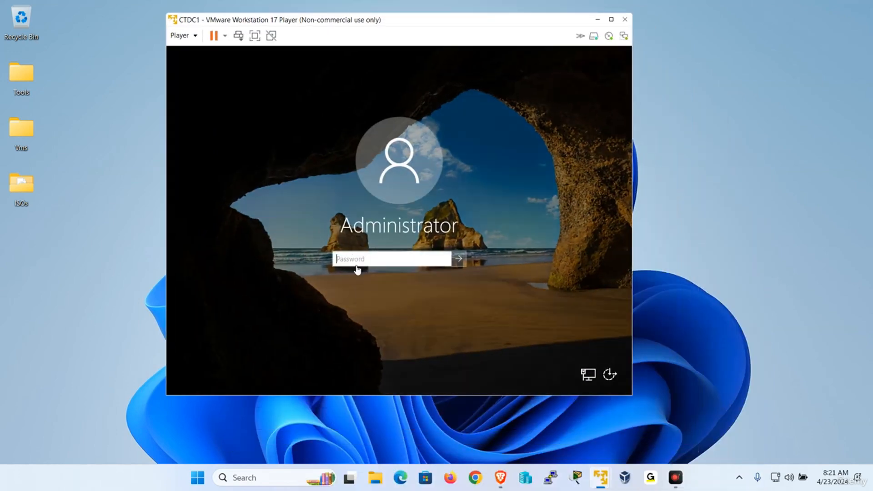
pyautogui.click(357, 269)
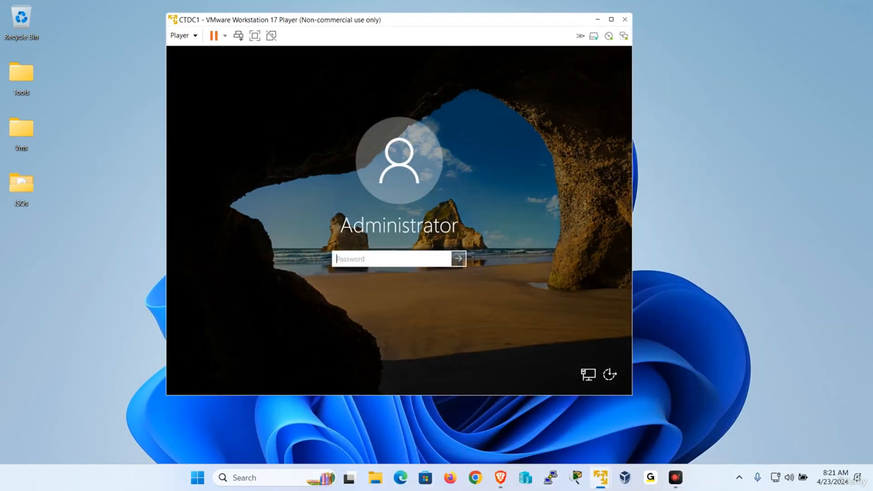
pyautogui.write('P')
pyautogui.press('Return')
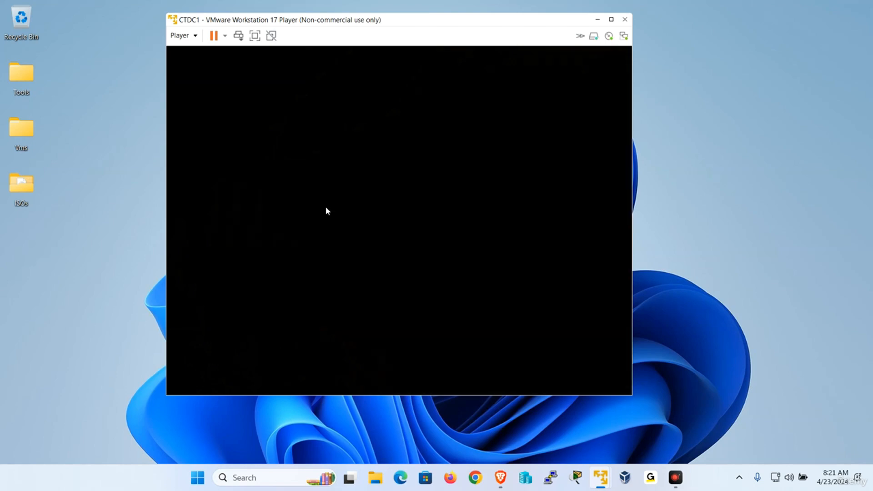
# Step: Switch to CTDC2 and send Ctrl+Alt+Del to bring up its sign-in prompt
pyautogui.moveTo(600, 477)
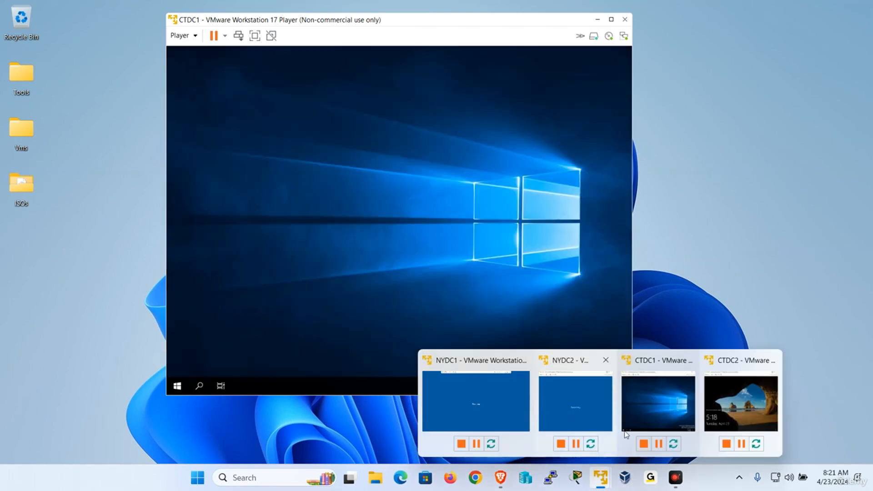
pyautogui.click(742, 409)
pyautogui.click(278, 107)
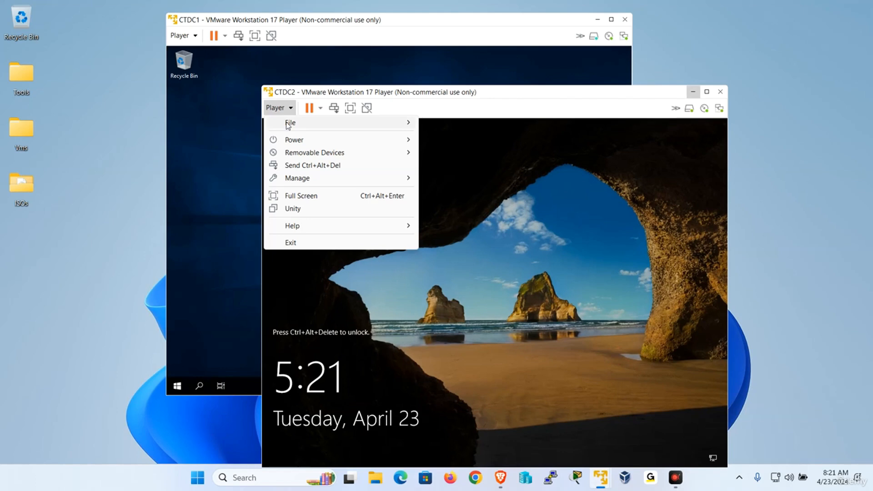
pyautogui.click(312, 167)
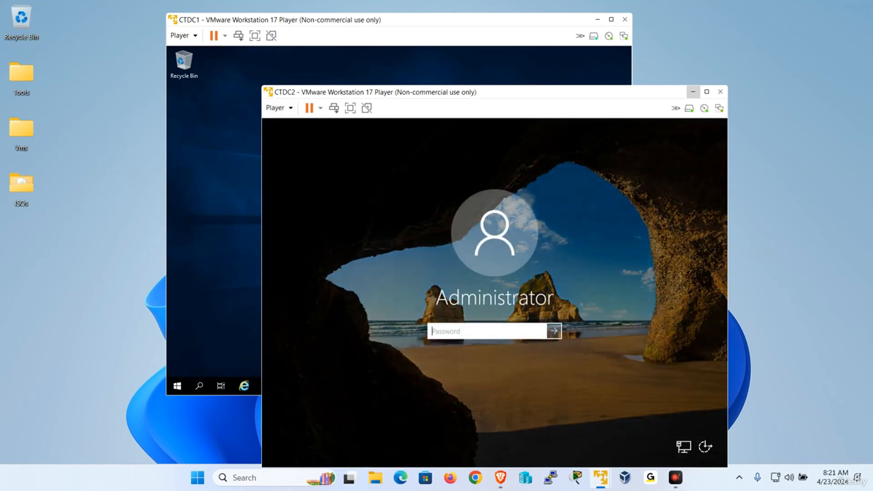
# Step: Sign in to CTDC2 with the Administrator password, then open CTDC1's Local Server page
pyautogui.write('P')
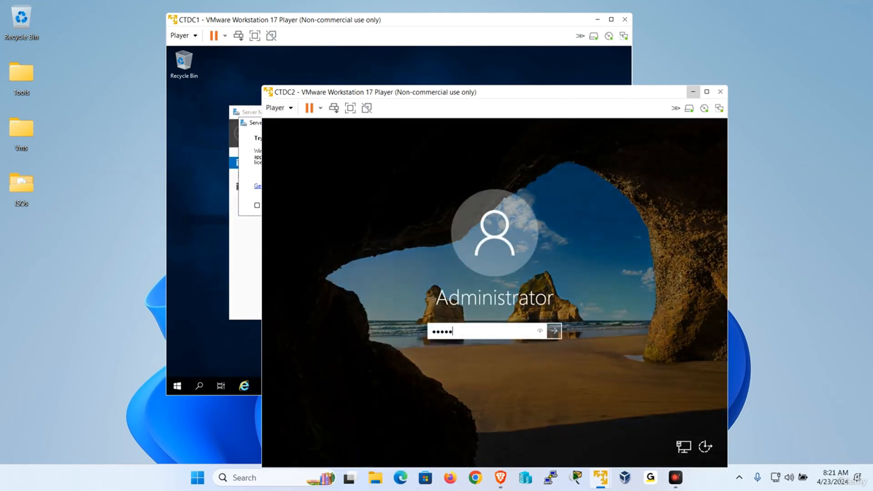
pyautogui.write('@ssw0rd')
pyautogui.press('Return')
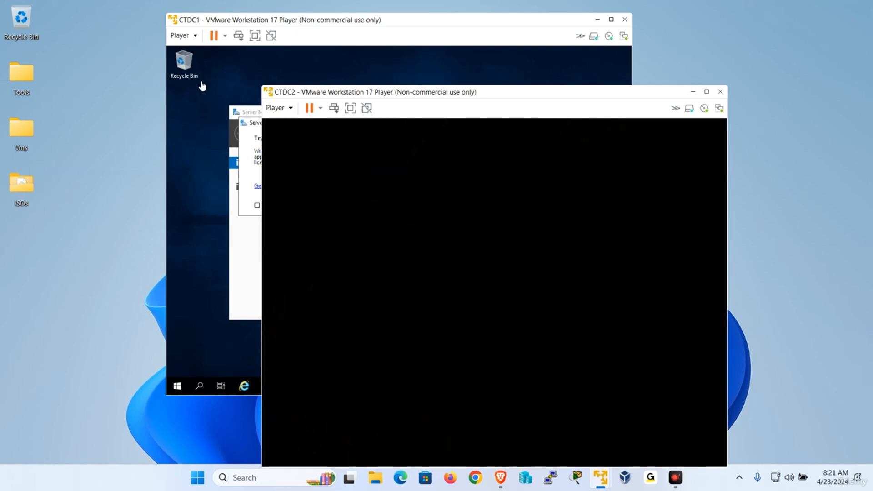
pyautogui.click(200, 86)
pyautogui.click(458, 122)
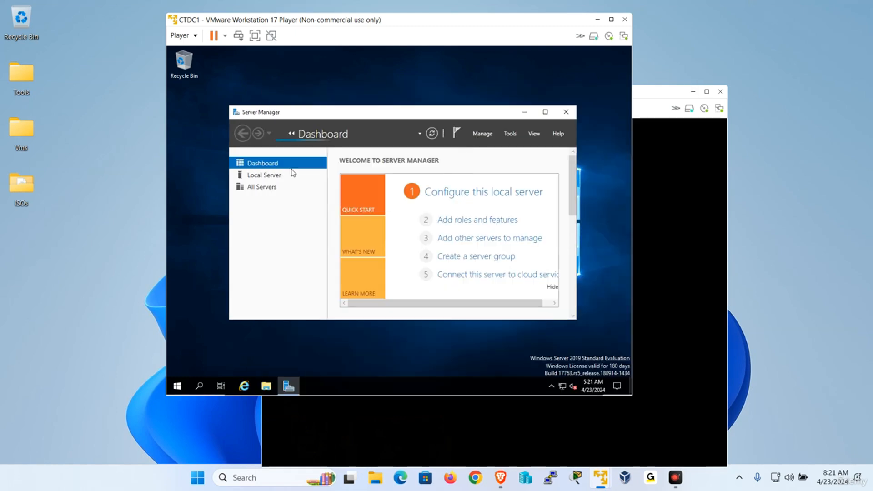
pyautogui.click(257, 176)
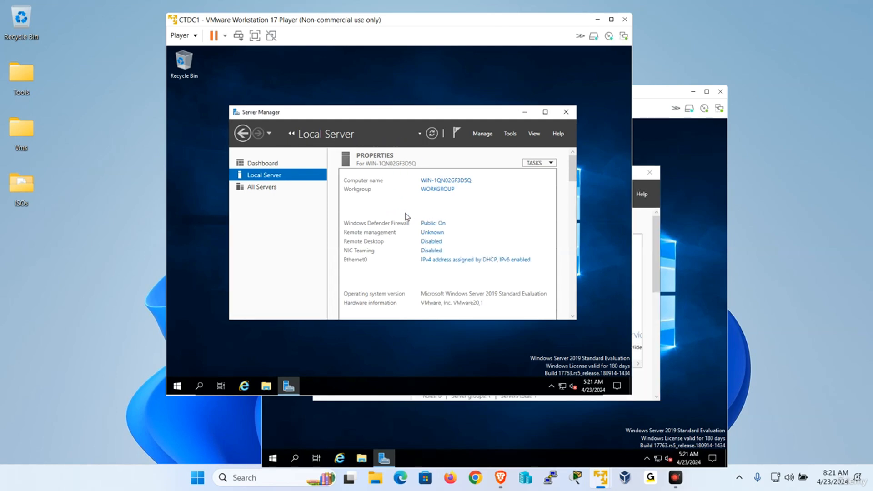
# Step: Rename the server to CTDC1 with DNS suffix udemy.local and acknowledge the restart notice
pyautogui.click(363, 203)
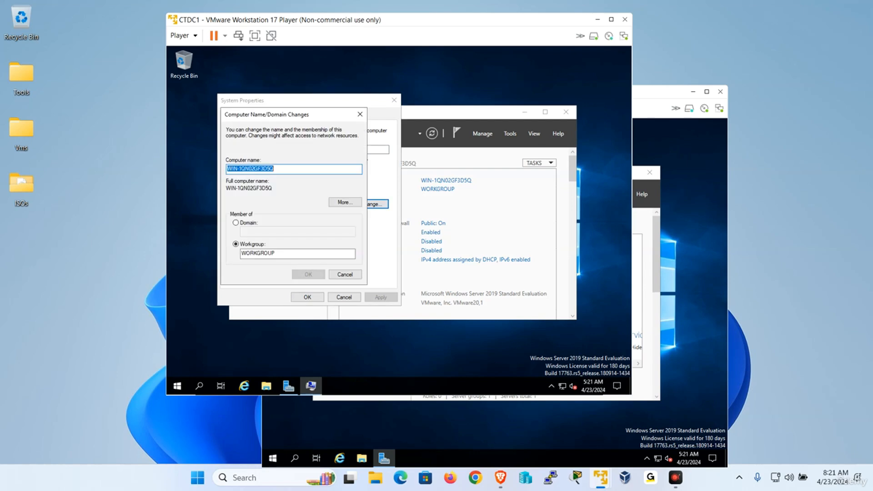
pyautogui.write('CTDC1')
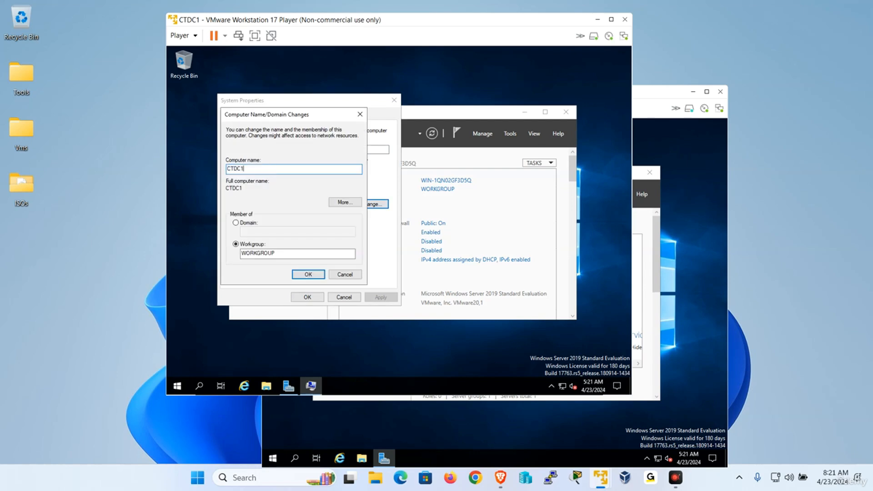
pyautogui.click(346, 202)
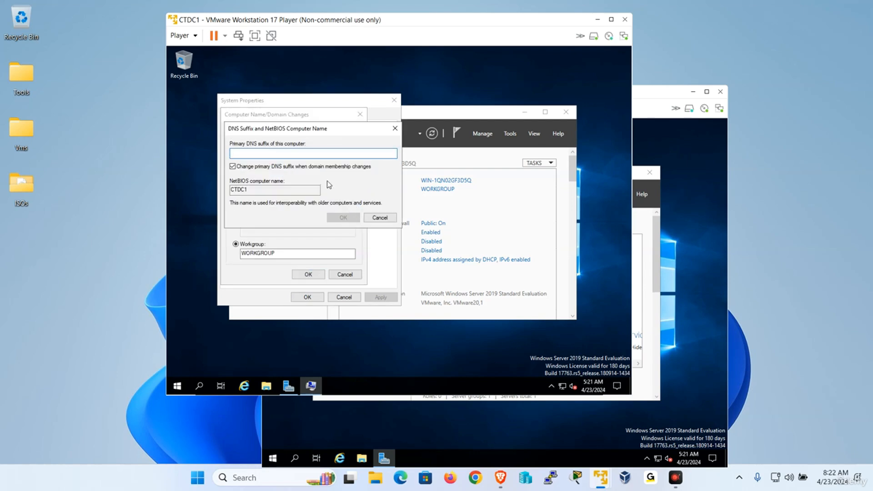
pyautogui.write('udemy')
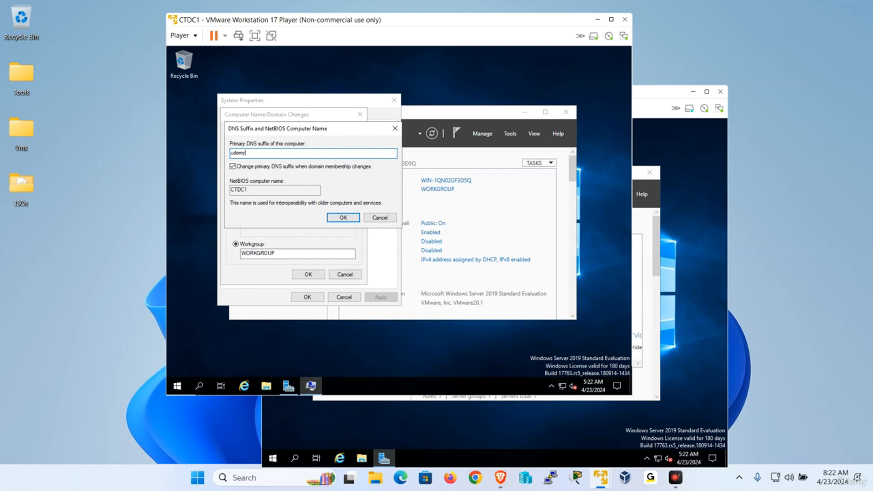
pyautogui.write('.local')
pyautogui.press('Return')
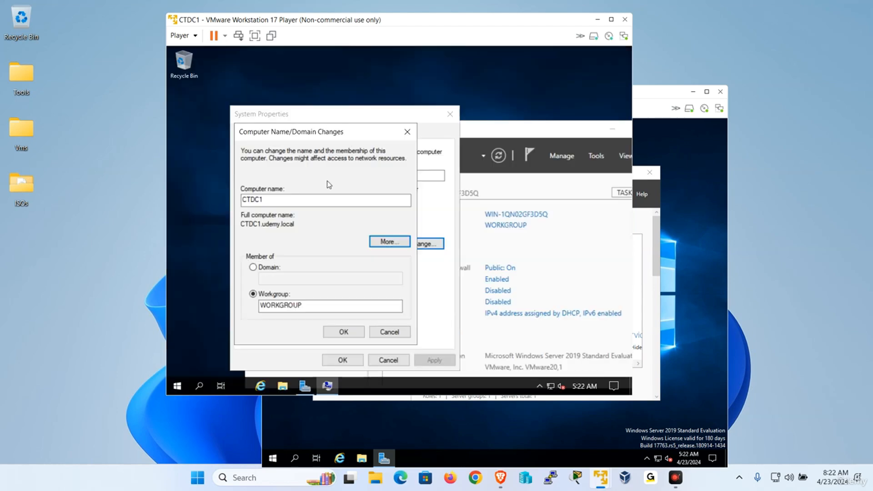
pyautogui.click(338, 315)
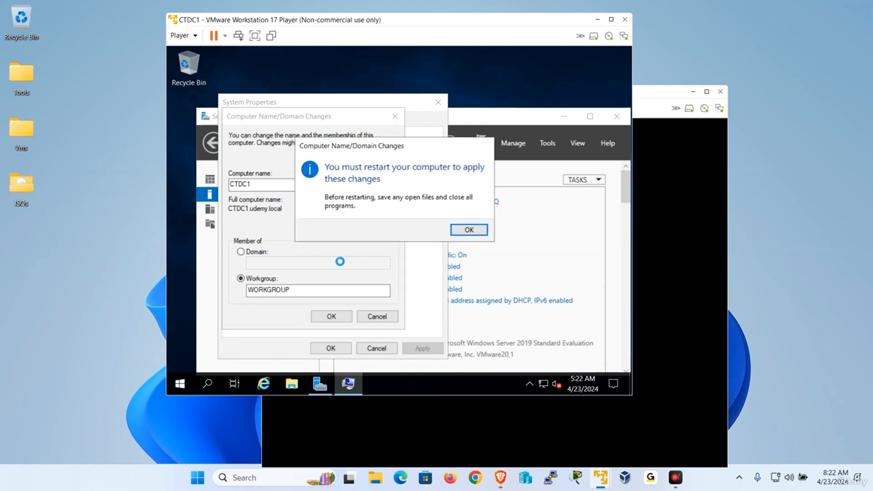
pyautogui.click(462, 230)
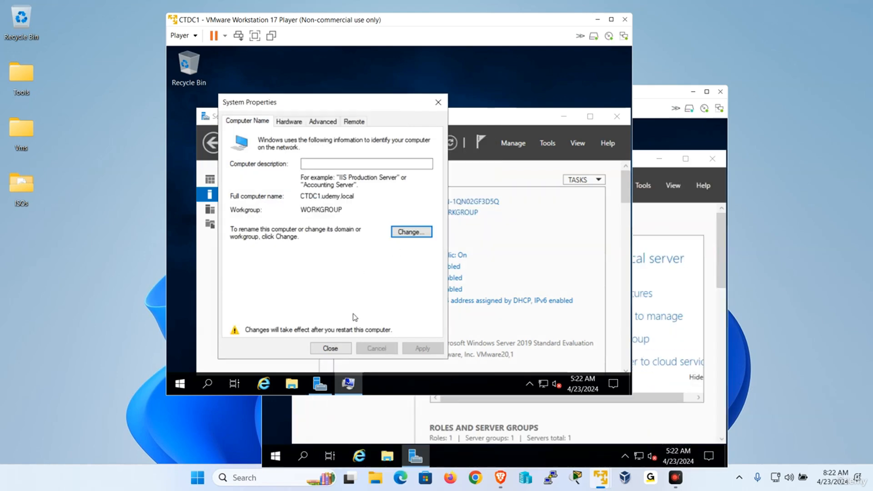
# Step: Restart CTDC1 now, then open CTDC2's Local Server page after dismissing the Admin Center notice
pyautogui.click(330, 348)
pyautogui.click(394, 226)
pyautogui.click(634, 108)
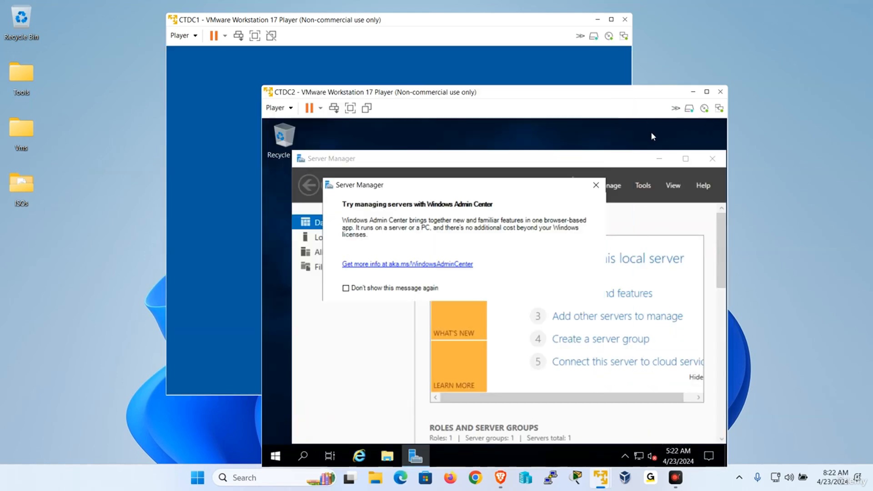
pyautogui.click(543, 167)
pyautogui.click(352, 235)
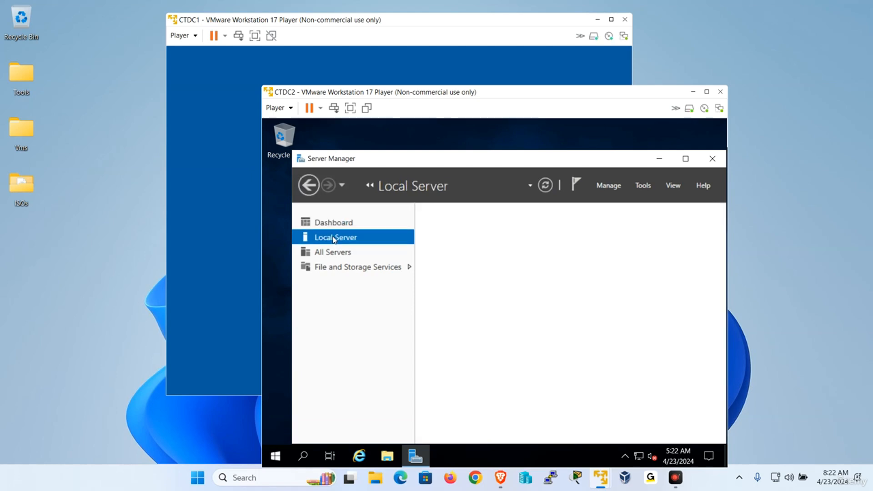
# Step: Rename the CTDC2 guest's computer to CTDC2 and restart it now
pyautogui.click(563, 245)
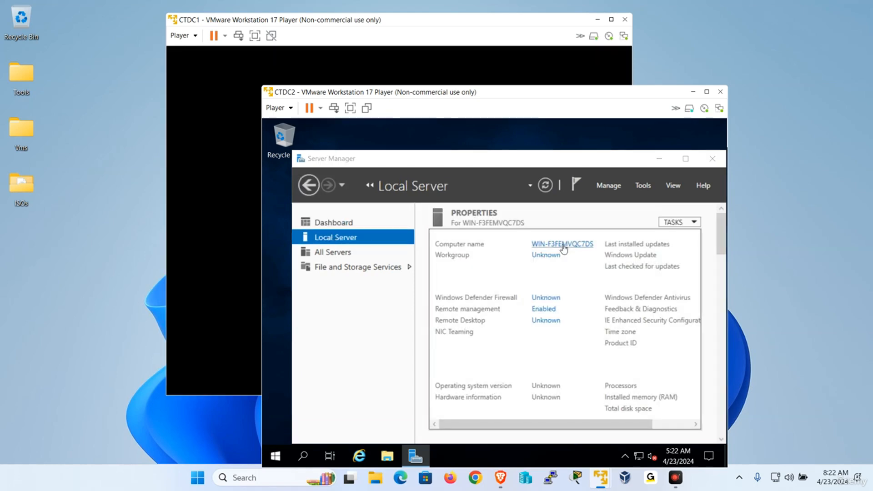
pyautogui.click(533, 312)
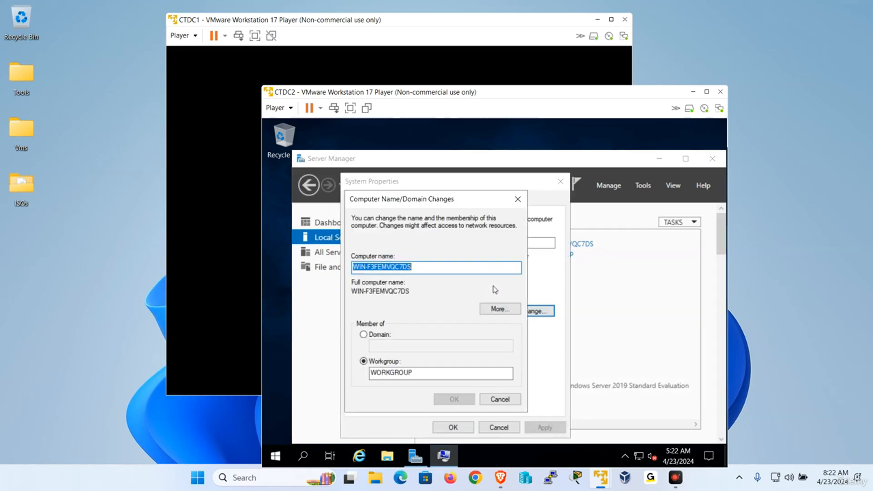
pyautogui.write('CTDC2')
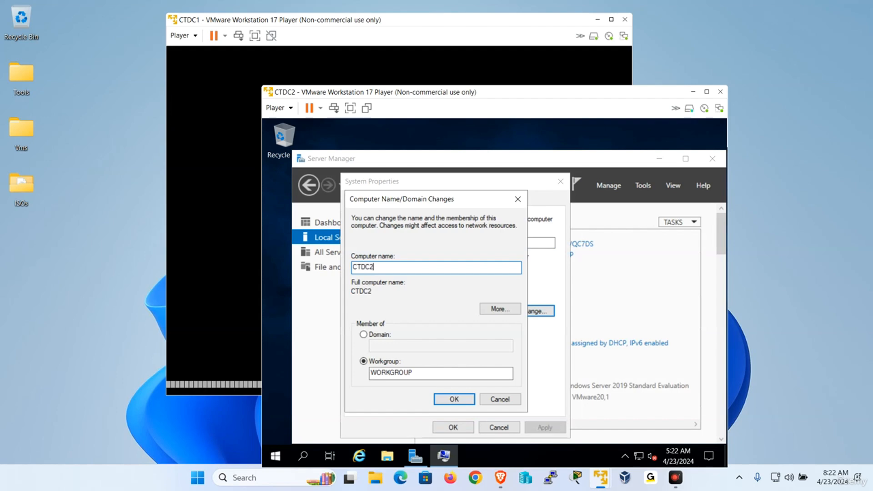
pyautogui.click(453, 397)
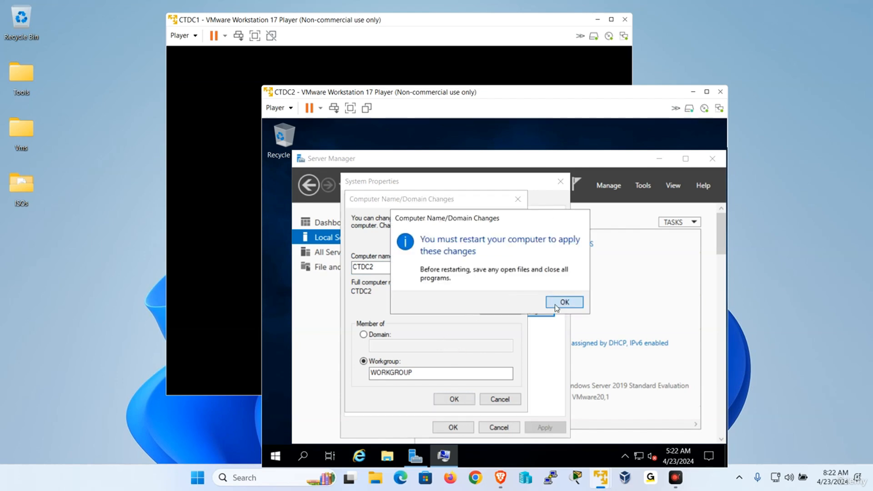
pyautogui.click(563, 302)
pyautogui.click(453, 428)
pyautogui.click(493, 297)
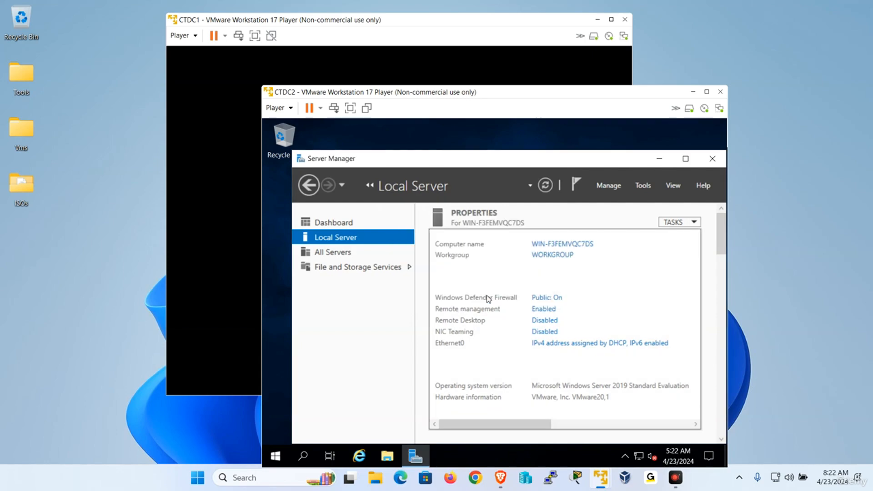
# Step: Sign in to the restarted NYDC1 as Administrator and open Server Manager's Local Server page
pyautogui.moveTo(601, 485)
pyautogui.click(471, 382)
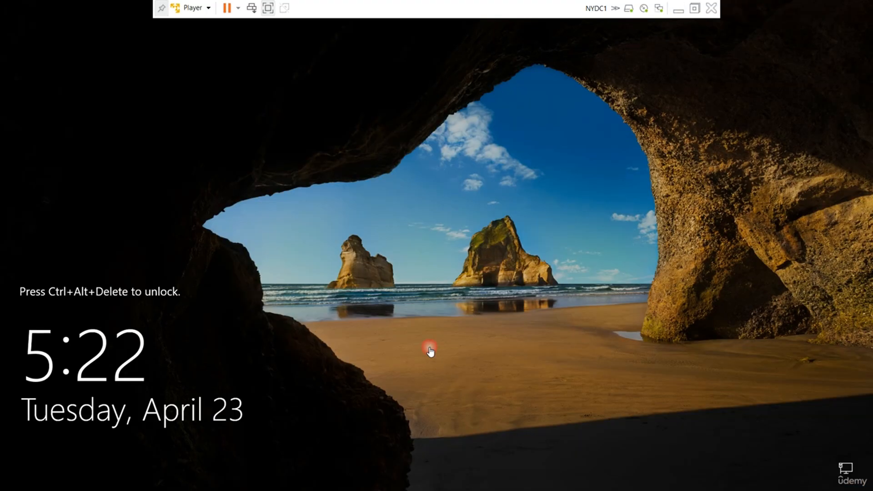
pyautogui.click(195, 9)
pyautogui.click(243, 67)
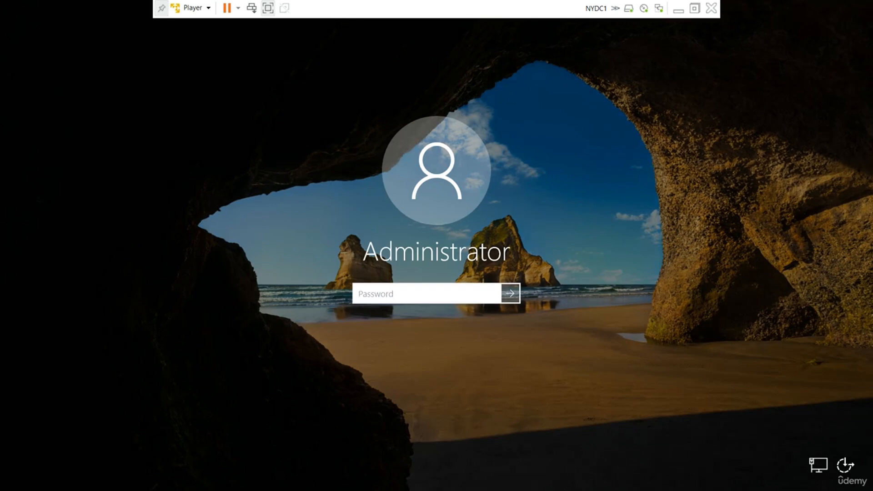
pyautogui.write('P')
pyautogui.press('Return')
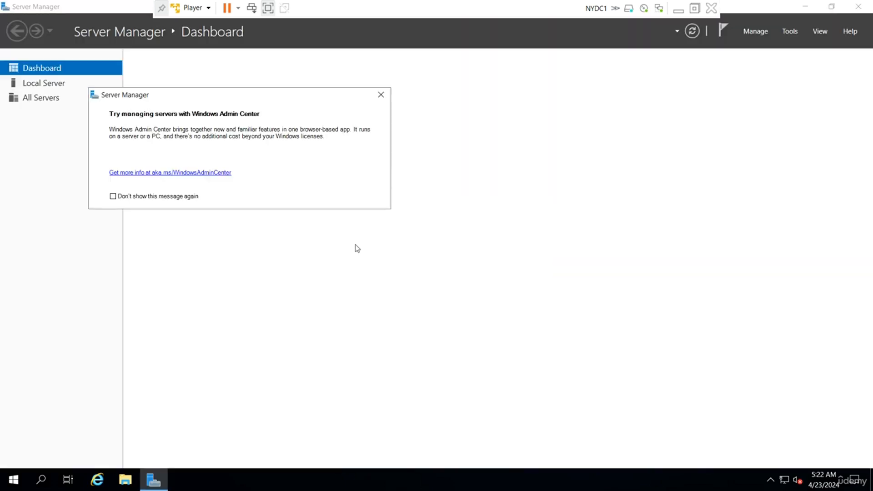
pyautogui.click(383, 99)
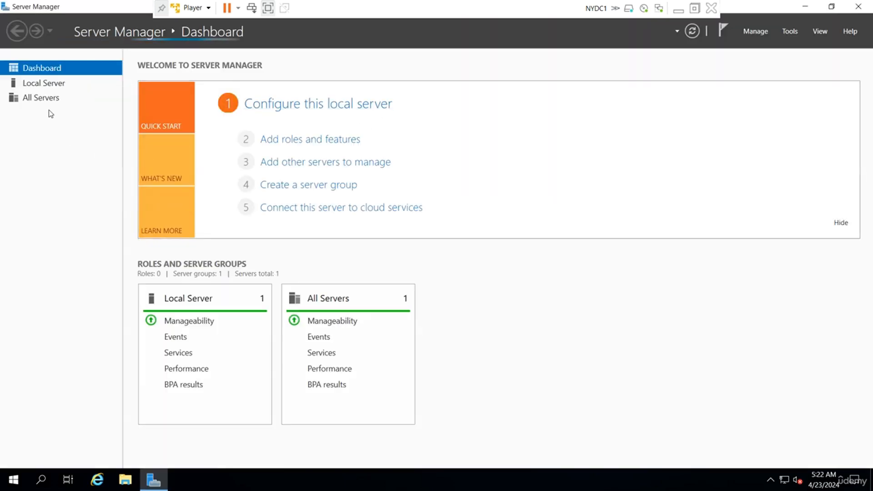
pyautogui.click(56, 84)
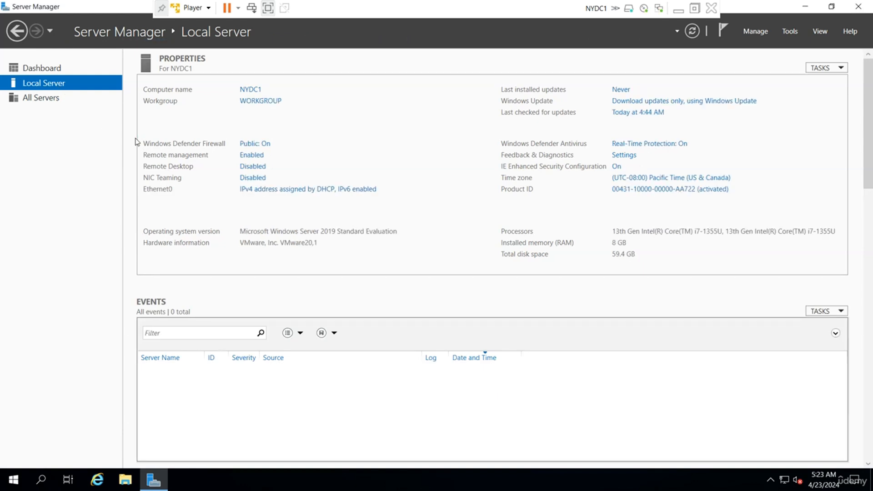
# Step: Check Ethernet0's current details and turn off IPv6 in its adapter properties
pyautogui.click(275, 189)
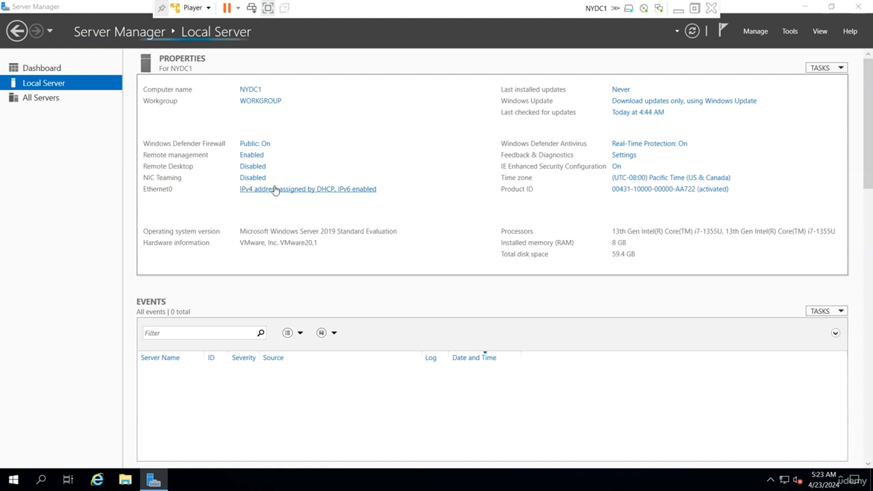
pyautogui.rightClick(164, 150)
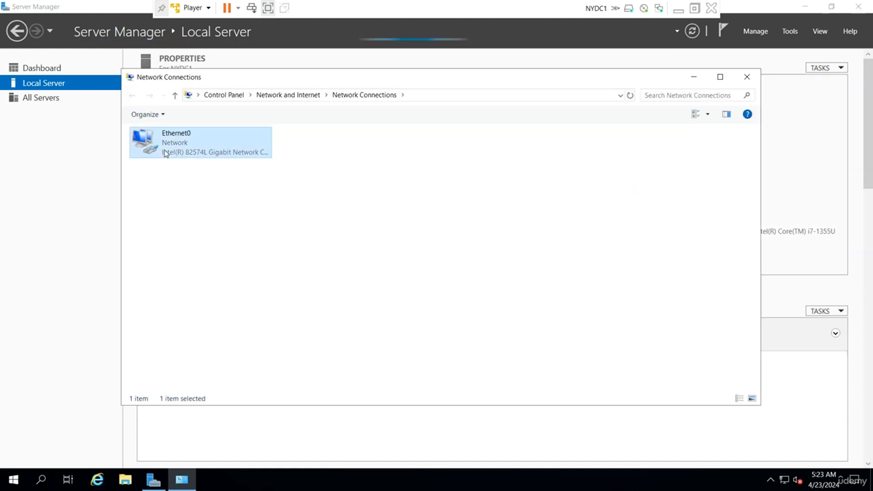
pyautogui.click(198, 171)
pyautogui.click(380, 236)
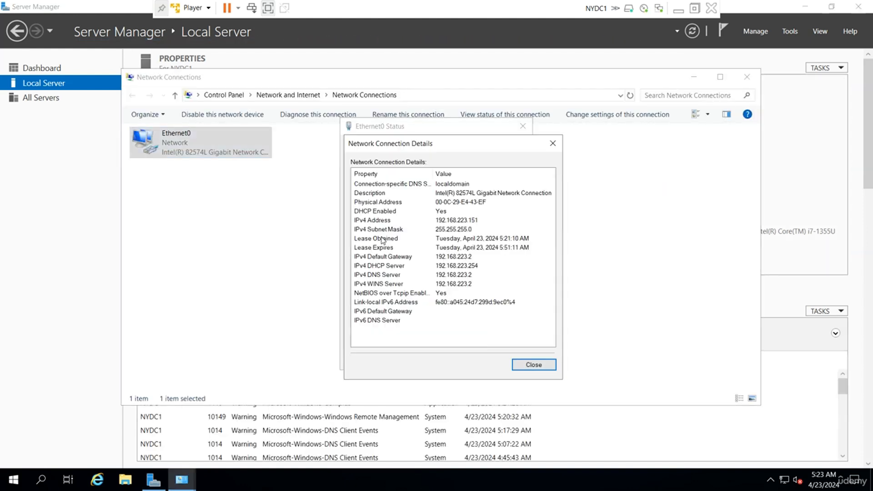
pyautogui.click(535, 365)
pyautogui.click(387, 332)
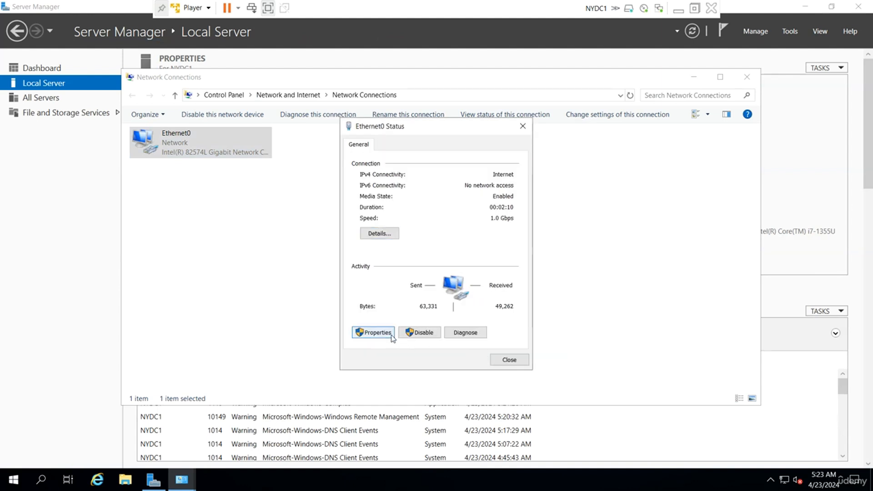
pyautogui.click(369, 283)
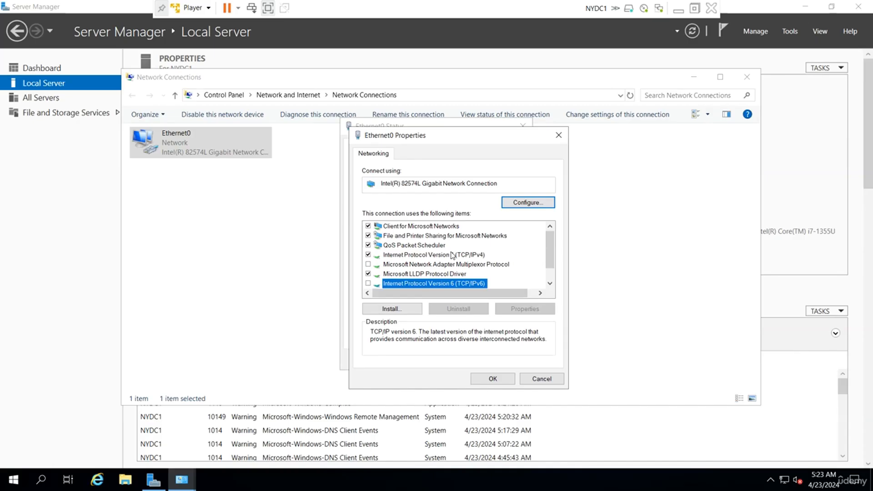
# Step: Set IPv4 to static IP 192.168.223.151 with gateway 192.168.223.2 and save
pyautogui.click(466, 256)
pyautogui.doubleClick(465, 256)
pyautogui.click(402, 261)
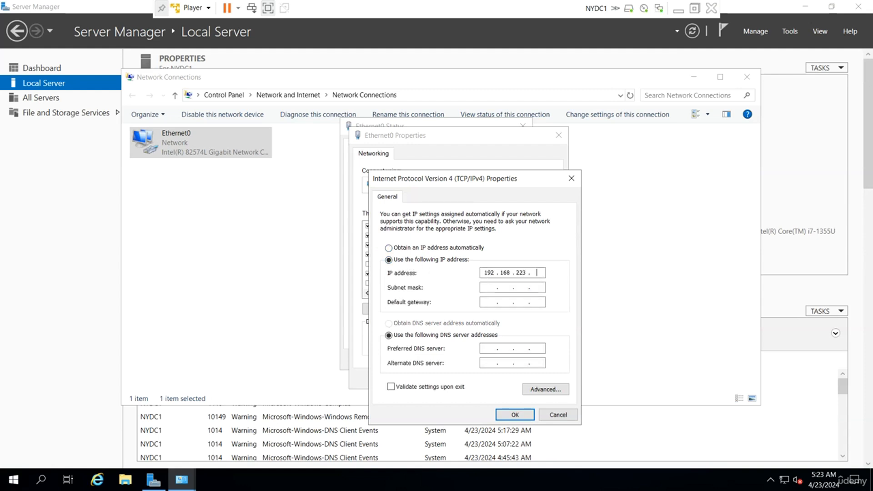
pyautogui.write('192 . 168 . 223 . 151')
pyautogui.press('Tab')
pyautogui.press('Tab')
pyautogui.write('19')
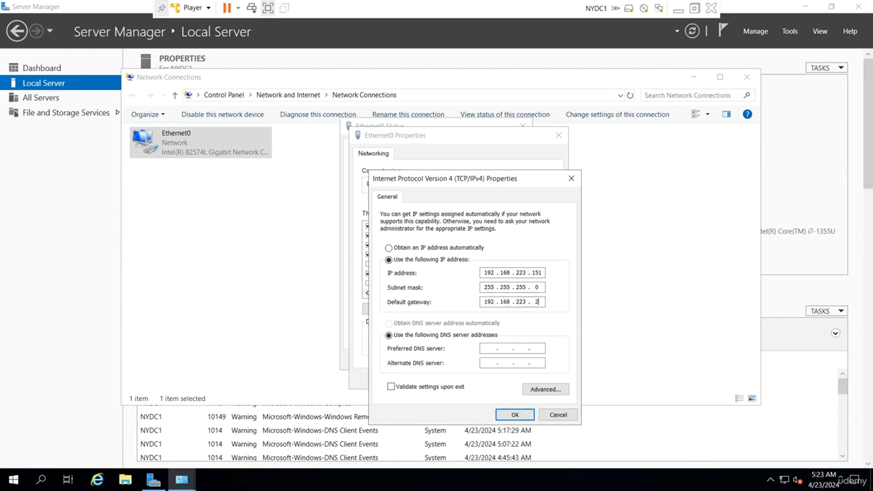
pyautogui.write('2 . 168 . 223 . 2')
pyautogui.press('Tab')
pyautogui.press('Tab')
pyautogui.click(513, 414)
# Step: Save the adapter properties, close the network windows, and minimise the NYDC1 VM
pyautogui.click(496, 378)
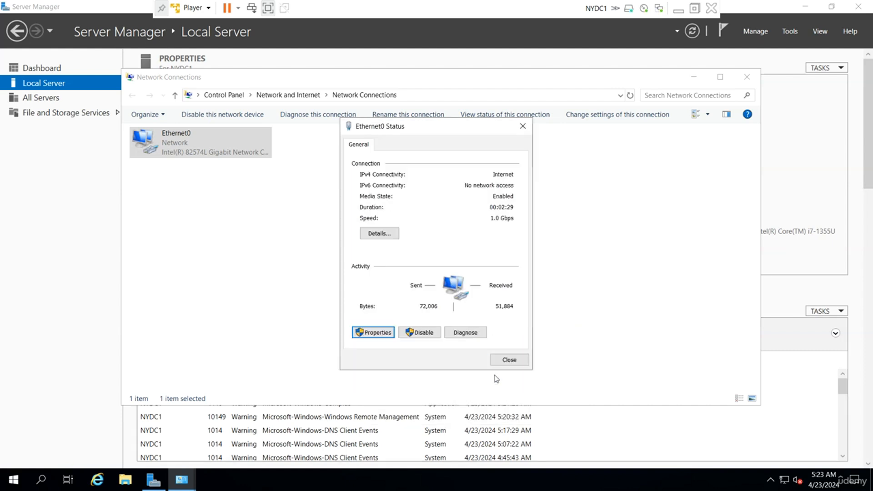
pyautogui.click(512, 363)
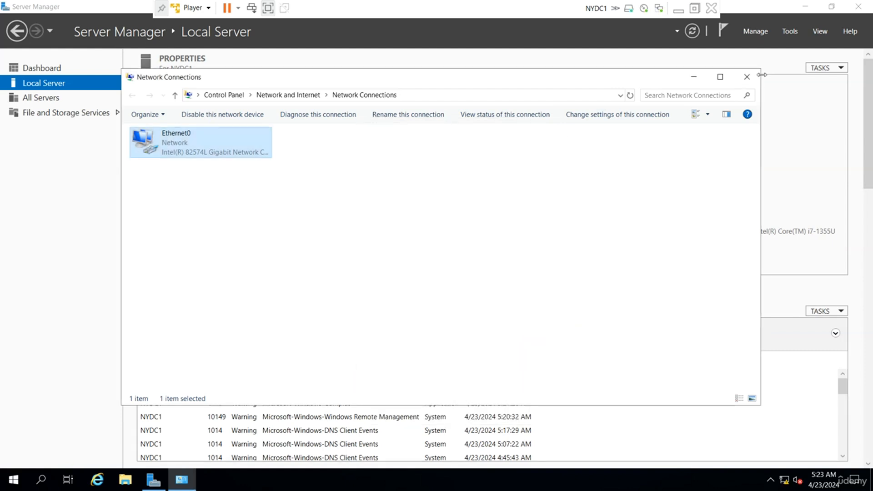
pyautogui.click(747, 77)
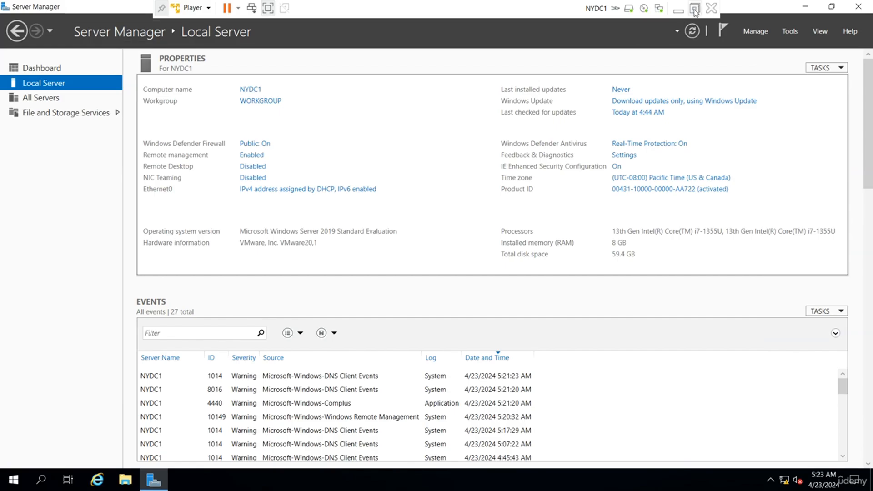
pyautogui.click(679, 10)
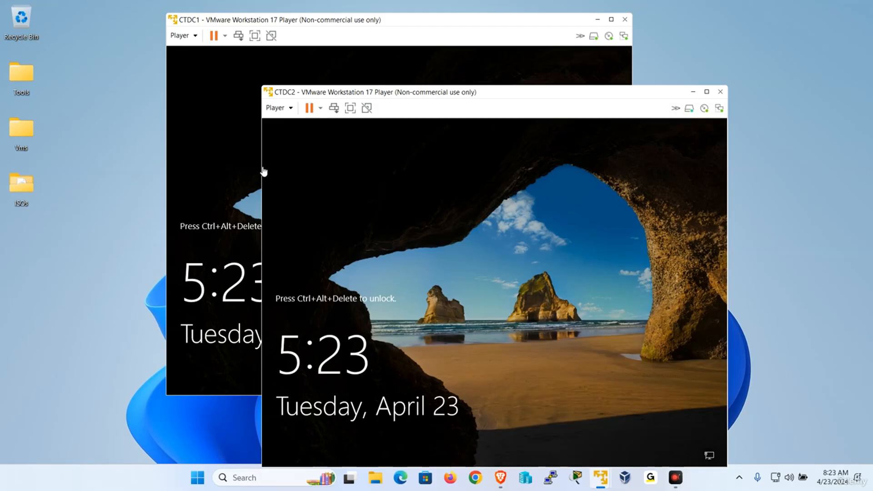
# Step: Unlock NYDC2 with Ctrl+Alt+Del, sign in with the Administrator password, and move its window aside
pyautogui.moveTo(601, 477)
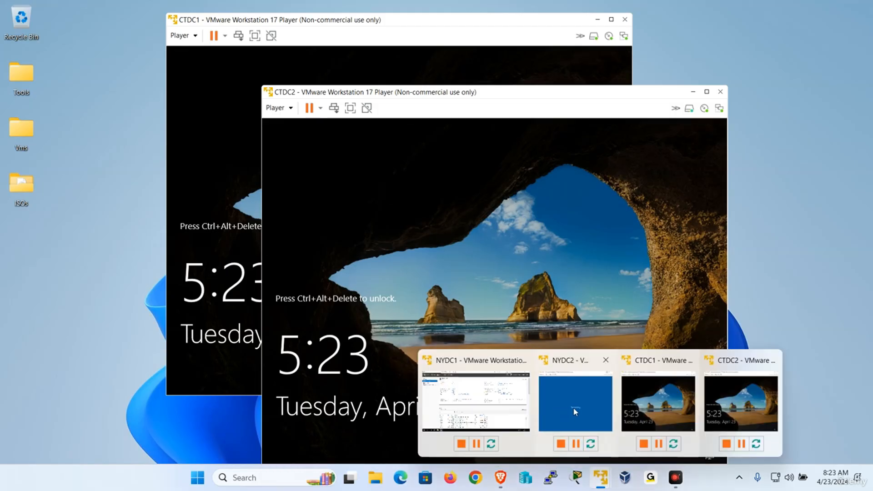
pyautogui.click(574, 406)
pyautogui.click(17, 23)
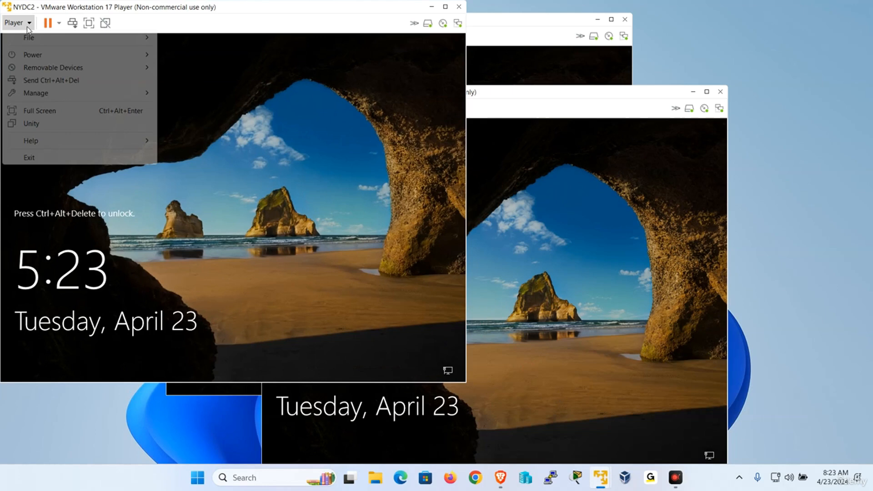
pyautogui.click(52, 84)
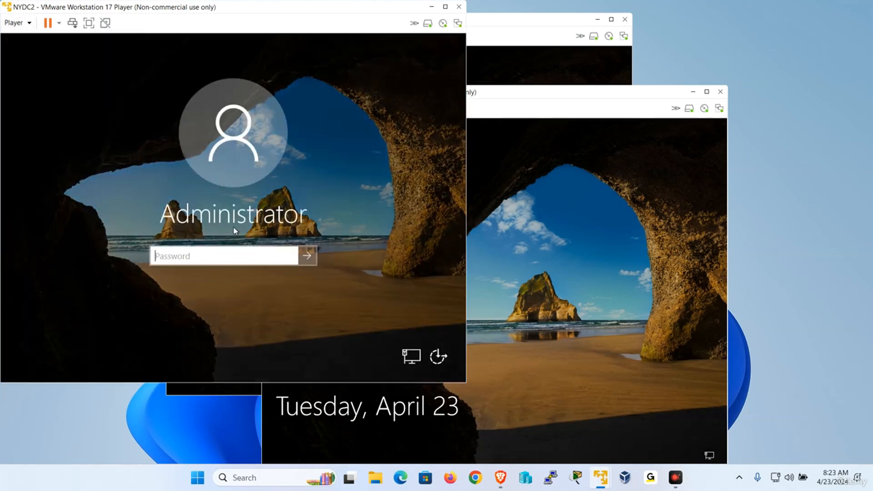
pyautogui.press('capslock')
pyautogui.write('•')
pyautogui.press('capslock')
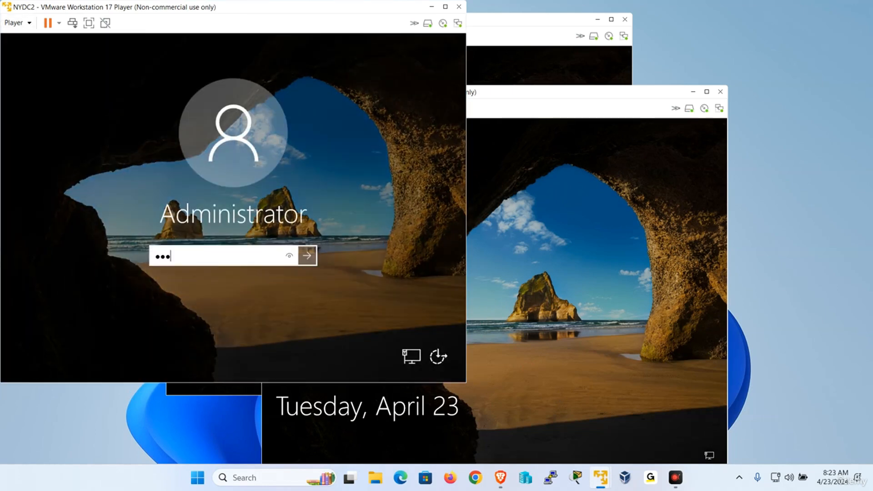
pyautogui.press('Return')
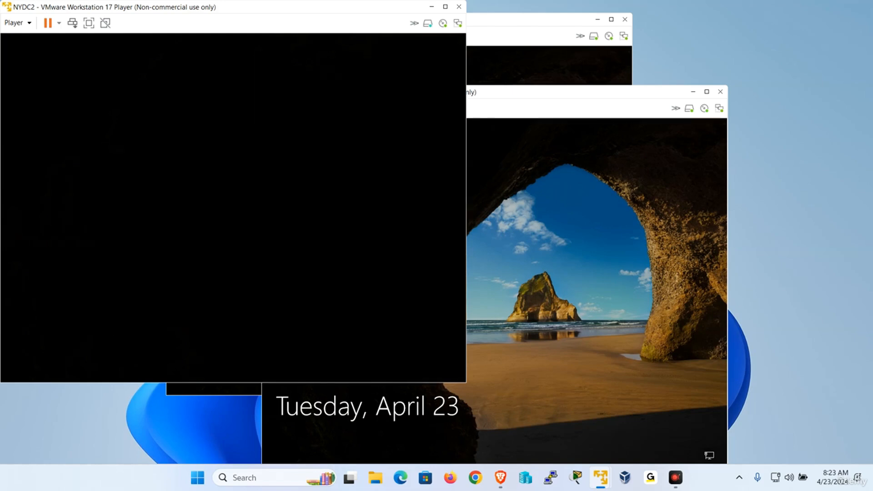
pyautogui.moveTo(215, 14); pyautogui.dragTo(346, 55)
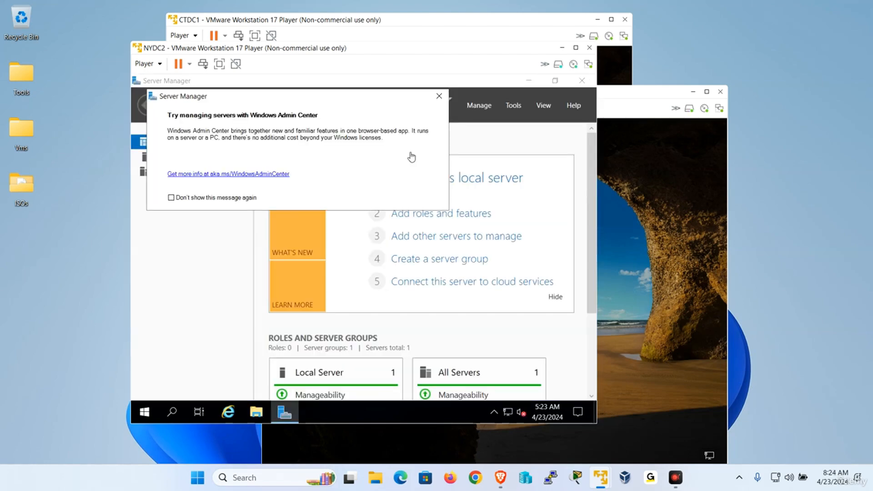
# Step: From NYDC2's Local Server page, review Ethernet0's current network details and open its properties
pyautogui.click(439, 96)
pyautogui.click(178, 160)
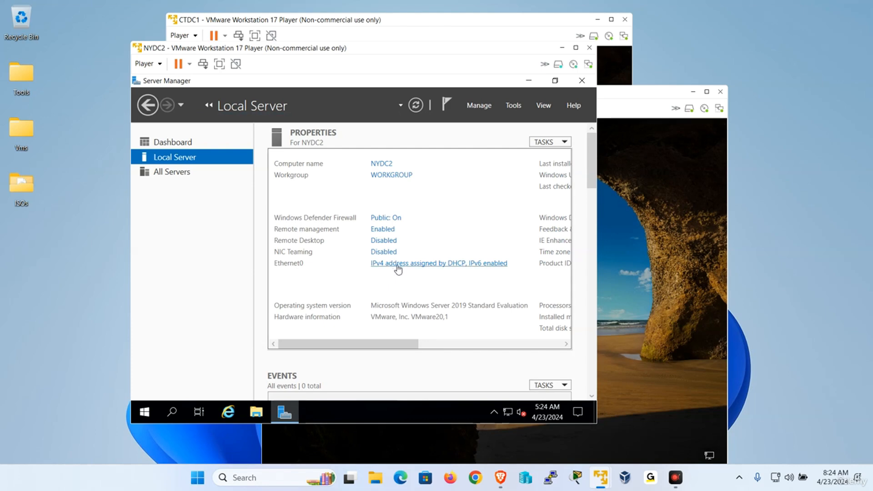
pyautogui.click(398, 268)
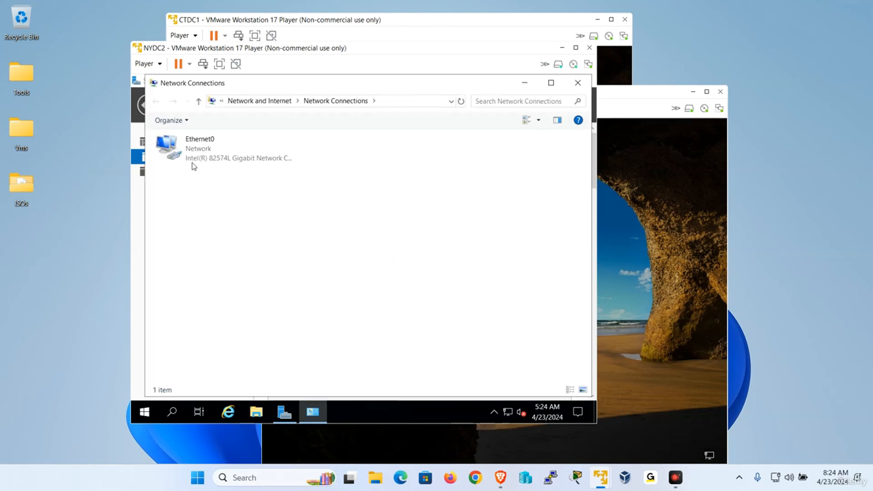
pyautogui.rightClick(190, 152)
pyautogui.click(212, 174)
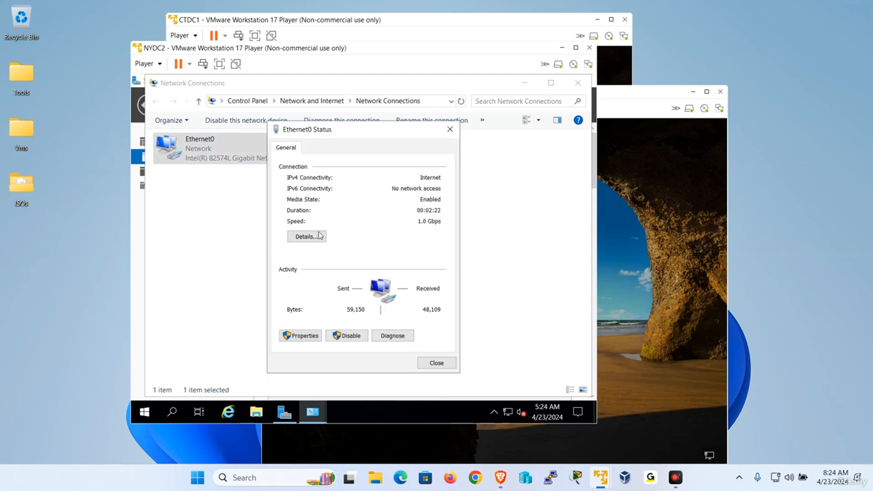
pyautogui.click(320, 236)
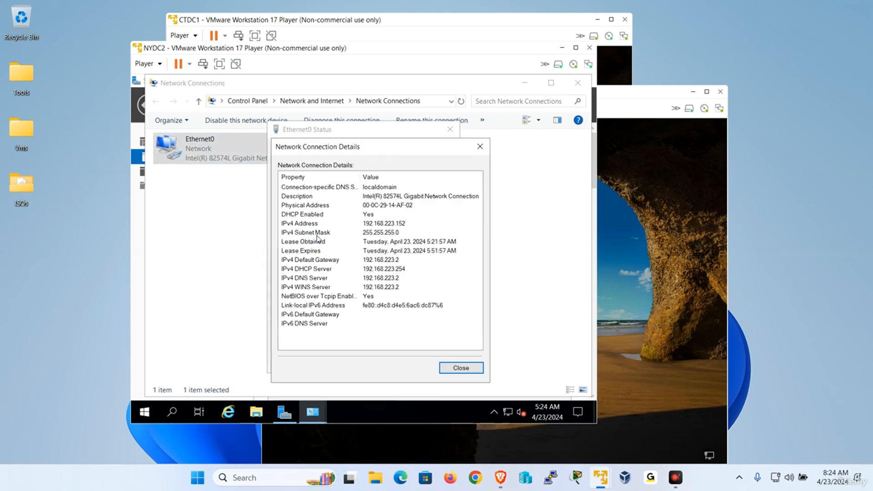
pyautogui.click(460, 368)
pyautogui.click(300, 337)
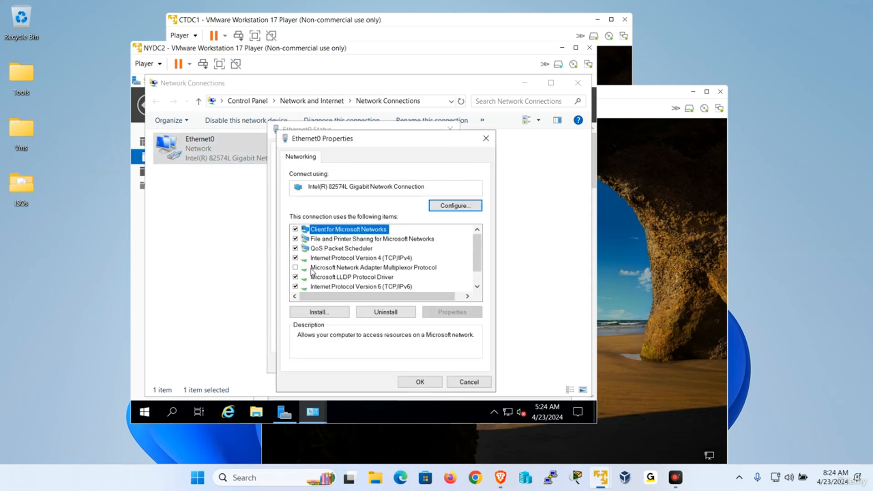
# Step: Disable IPv6 and set static IP 192.168.223.152, gateway 192.168.223.2, DNS 192.168.223.151
pyautogui.click(296, 286)
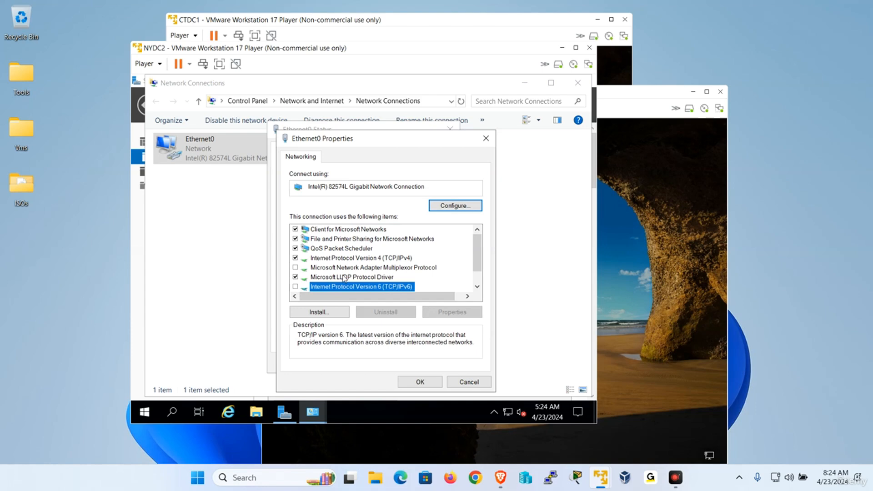
pyautogui.doubleClick(383, 260)
pyautogui.click(332, 229)
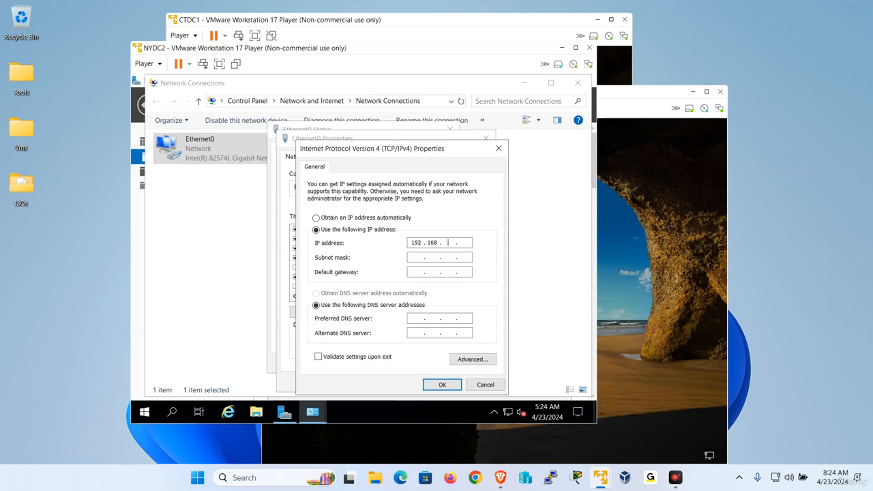
pyautogui.write('192 . 168 . 223 . 152')
pyautogui.press('Tab')
pyautogui.press('Tab')
pyautogui.write('192 . 1')
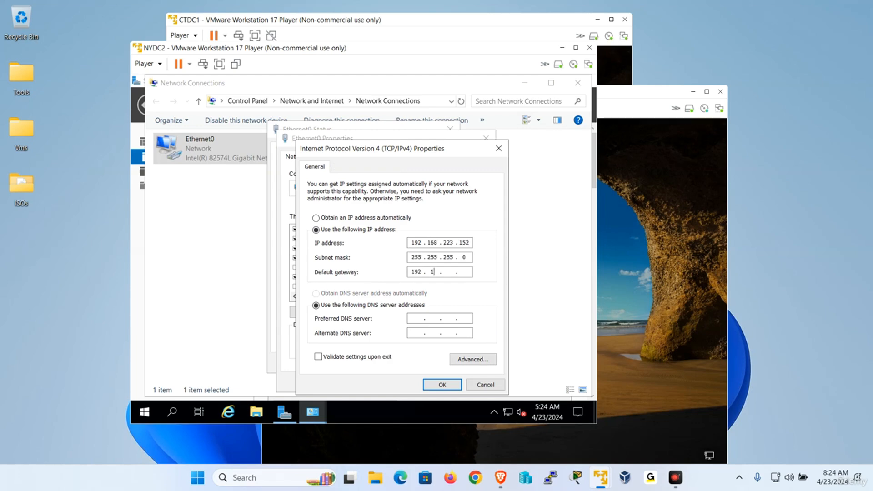
pyautogui.write('68 . 223 . 2')
pyautogui.press('Tab')
pyautogui.press('Tab')
pyautogui.click(448, 385)
pyautogui.click(422, 382)
pyautogui.click(436, 364)
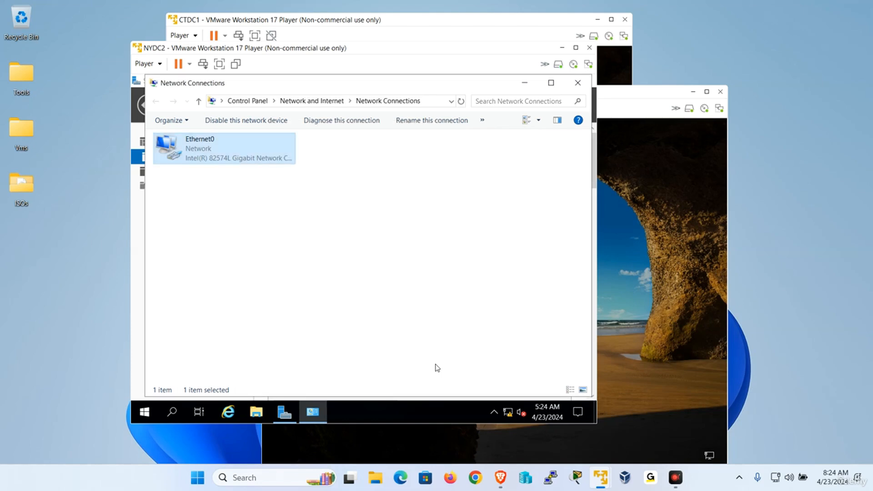
# Step: Minimize NYDC2 and sign in to CTDC1 as Administrator with Ctrl+Alt+Del and the password
pyautogui.click(560, 47)
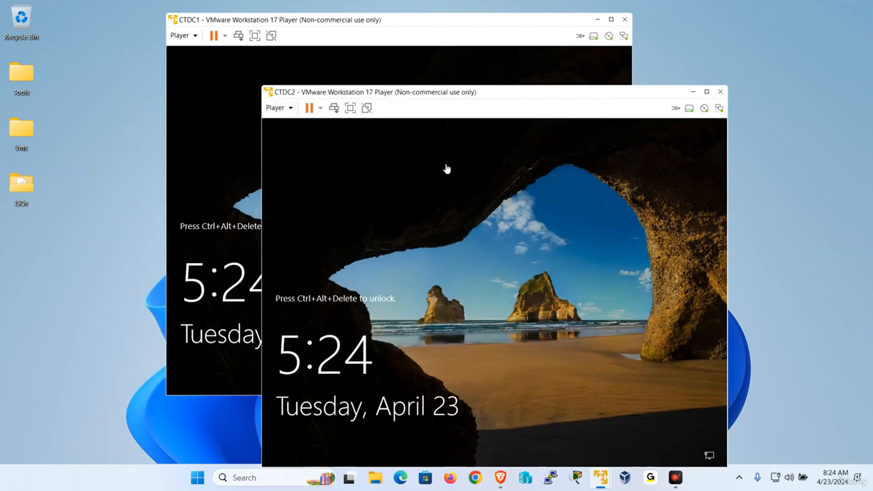
pyautogui.click(216, 99)
pyautogui.click(181, 35)
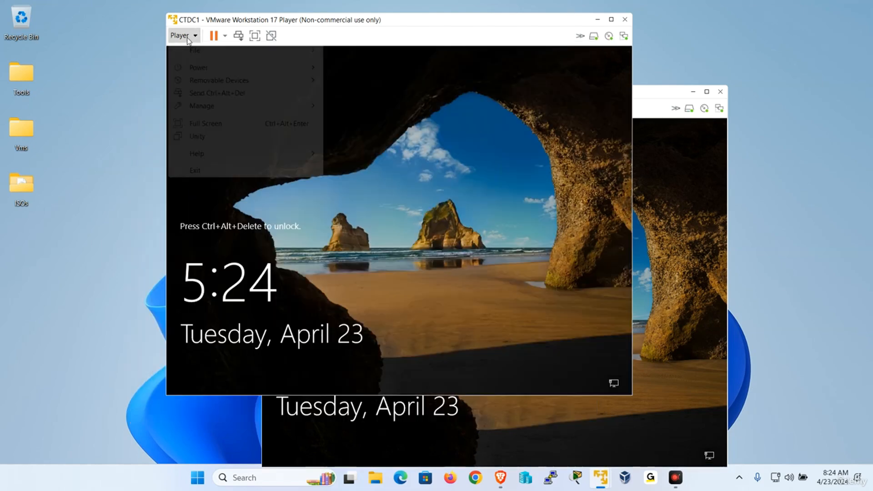
pyautogui.click(220, 93)
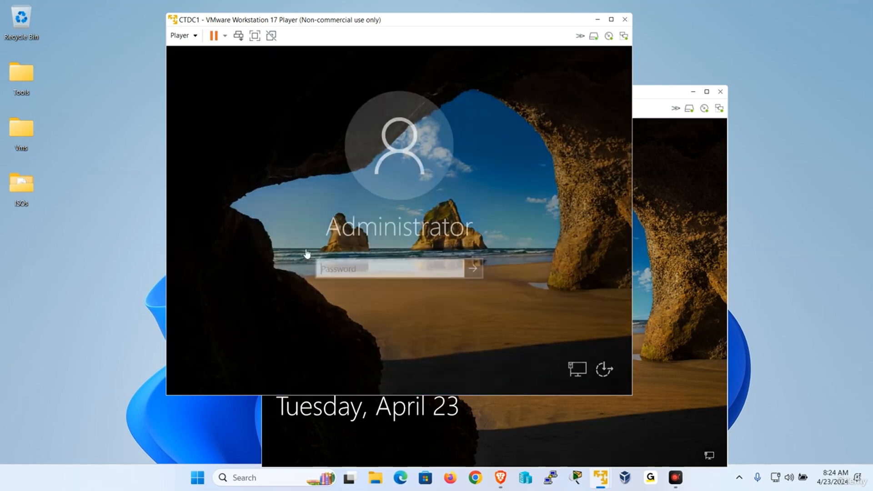
pyautogui.press('capslock')
pyautogui.write('P')
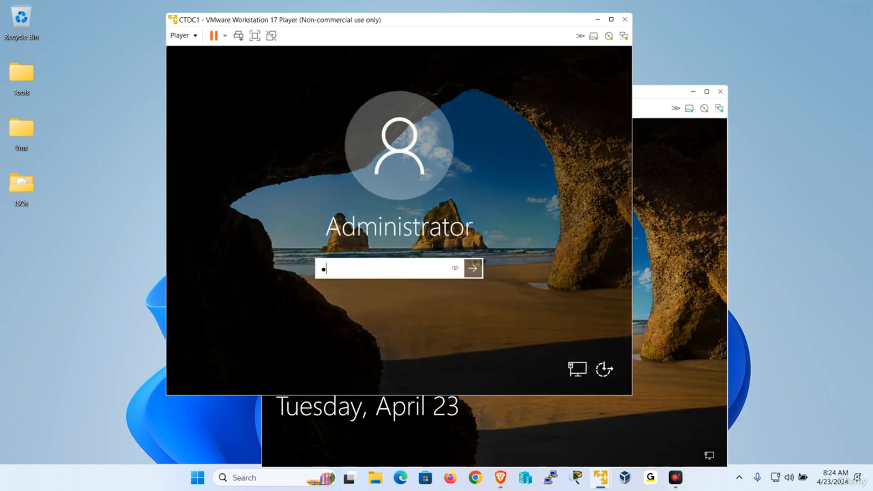
pyautogui.press('Return')
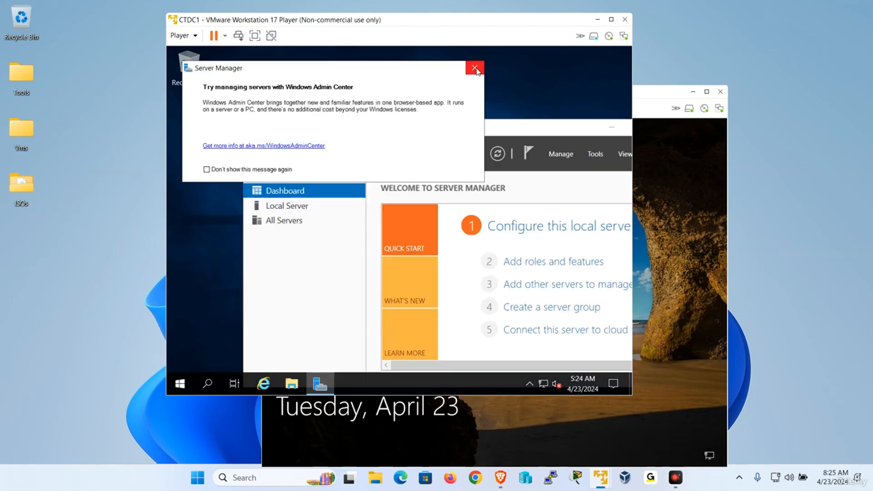
# Step: Dismiss the Admin Center pop-up, maximize Server Manager, and show Local Server properties
pyautogui.click(475, 69)
pyautogui.doubleClick(408, 131)
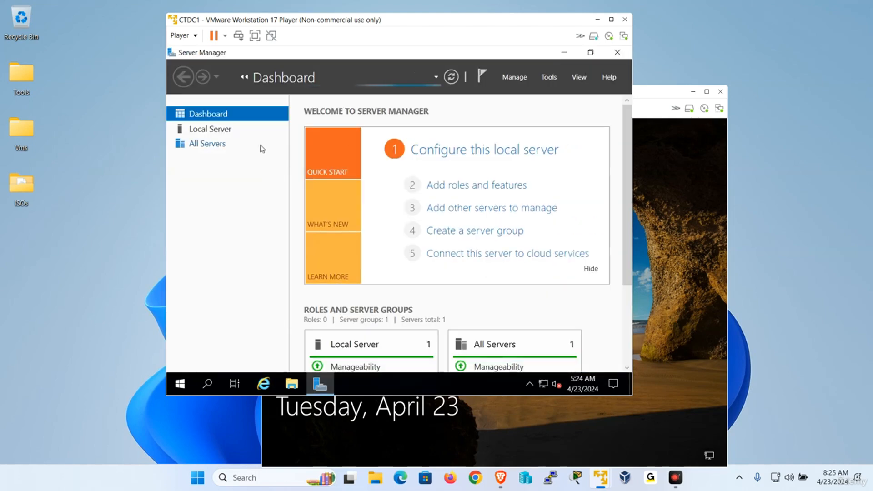
pyautogui.click(222, 131)
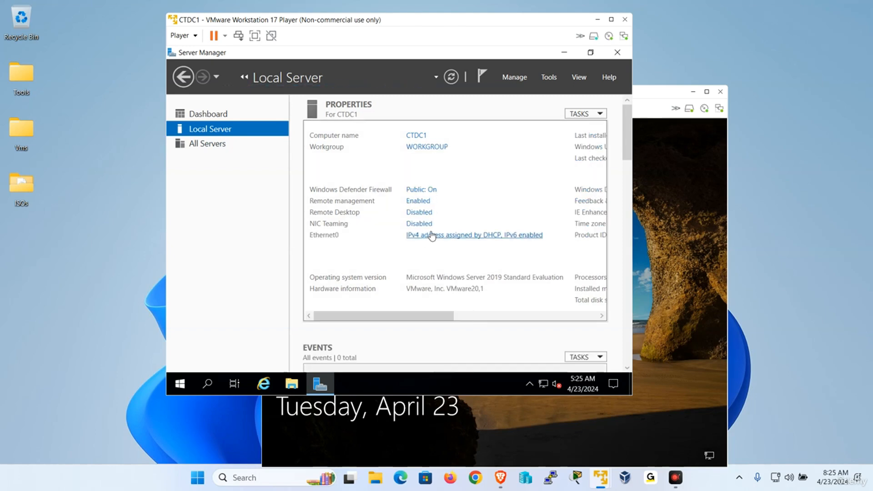
# Step: Review CTDC1's Ethernet0 connection details and open the adapter properties
pyautogui.click(432, 235)
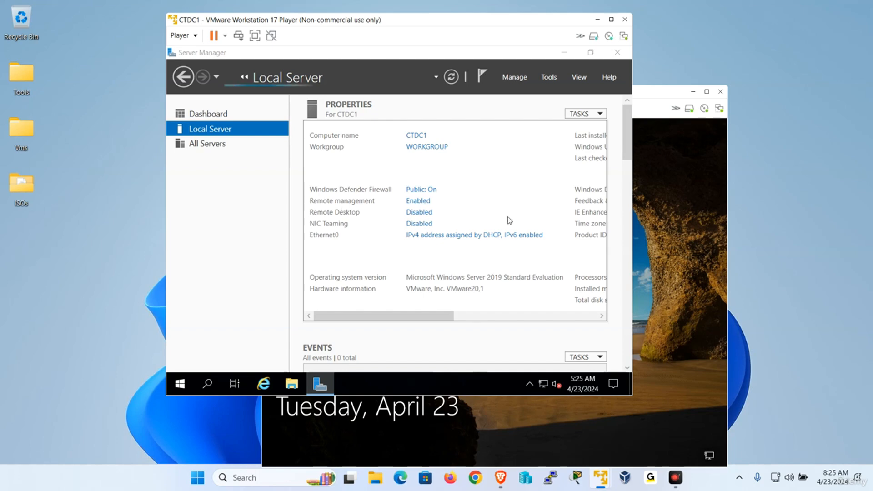
pyautogui.click(245, 130)
pyautogui.rightClick(241, 128)
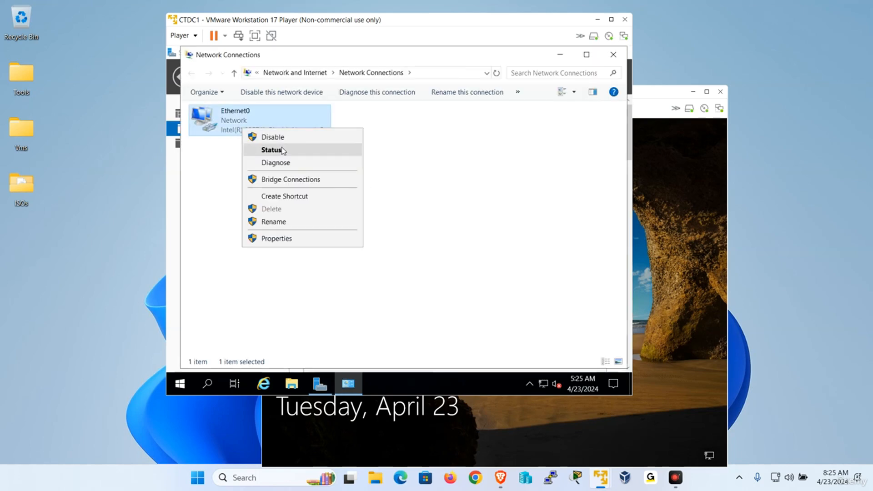
pyautogui.click(347, 211)
pyautogui.click(348, 210)
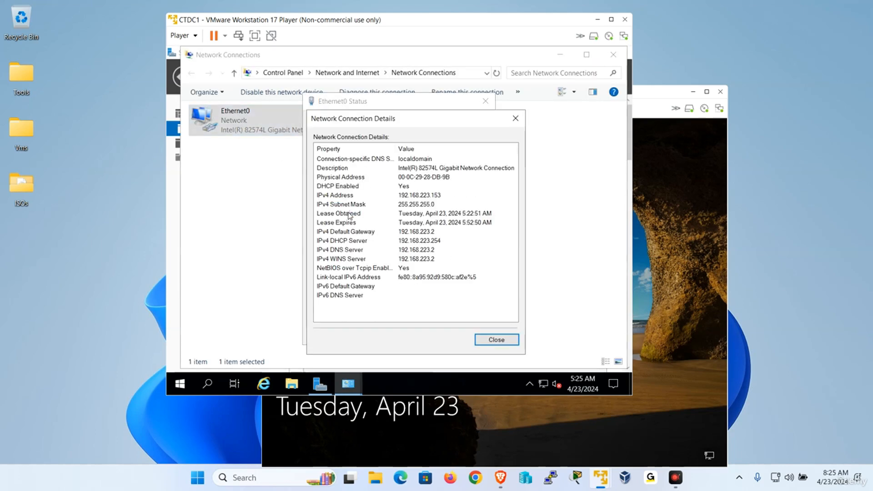
pyautogui.click(492, 342)
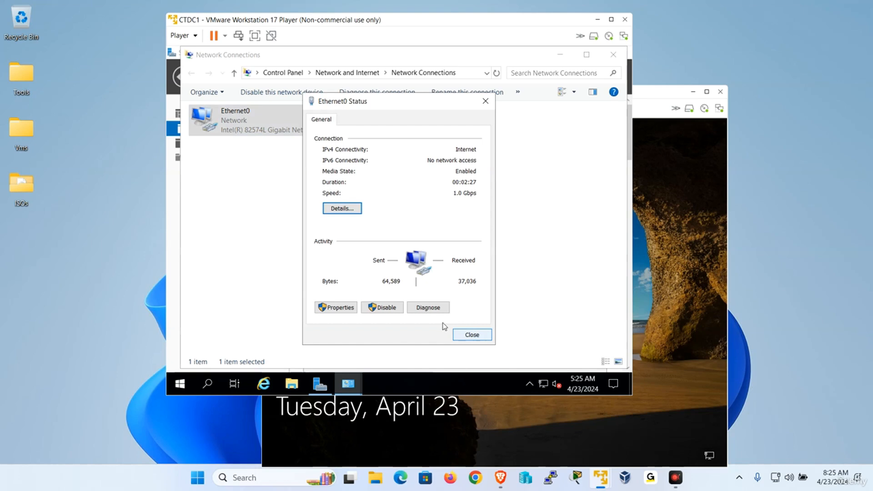
pyautogui.click(339, 308)
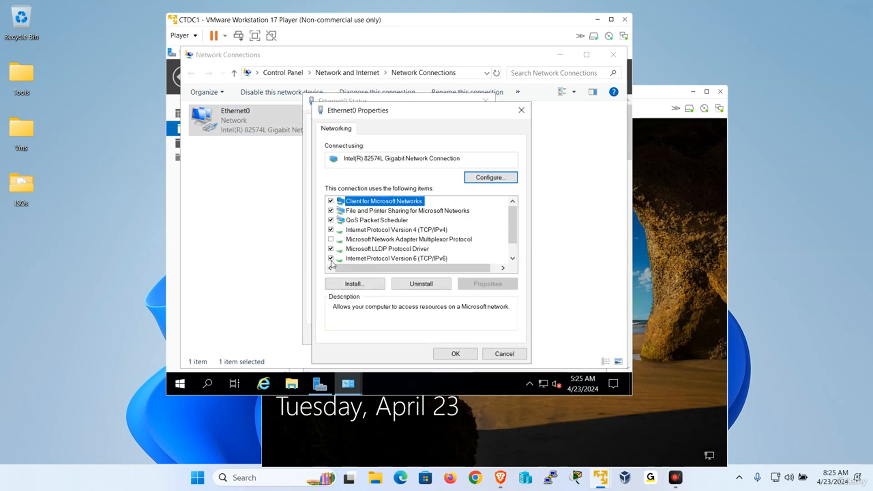
# Step: Set CTDC1's IPv4 to 192.168.223.153, mask 255.255.255.0, gateway 192.168.223.2, then bring CTDC2 forward
pyautogui.click(348, 257)
pyautogui.doubleClick(417, 229)
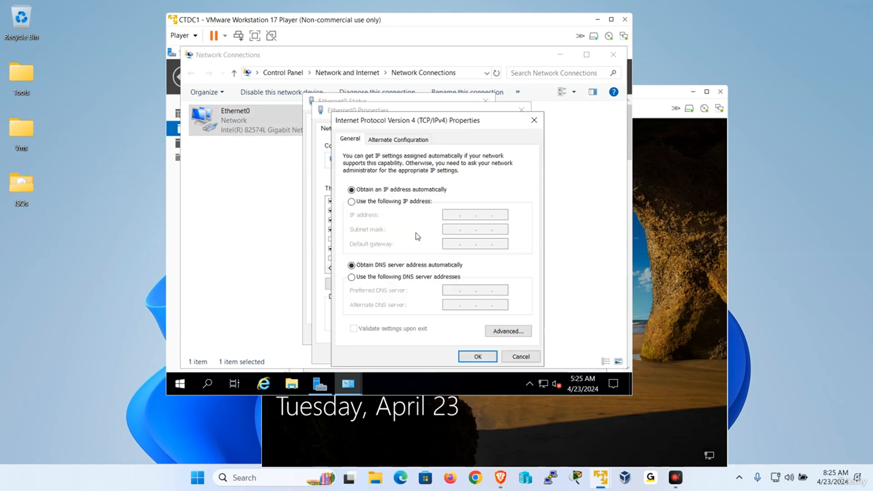
pyautogui.click(371, 202)
pyautogui.click(452, 215)
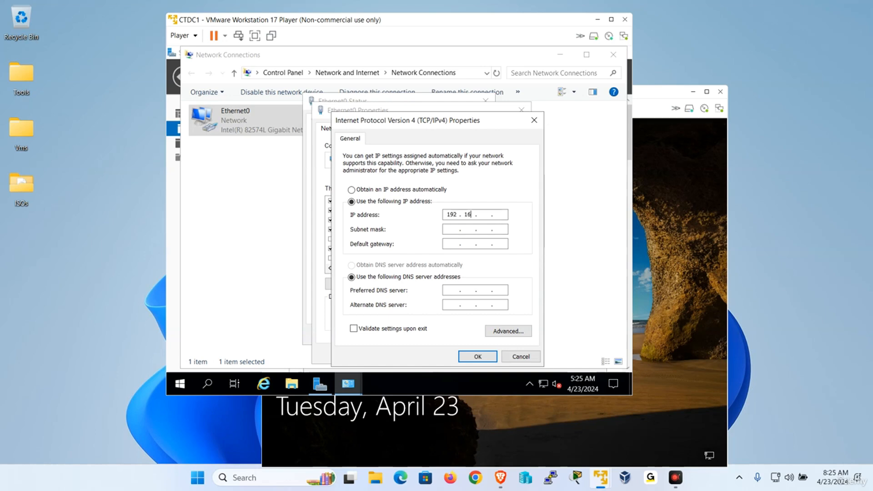
pyautogui.write('192 . 168 . 223 . 153')
pyautogui.press('Tab')
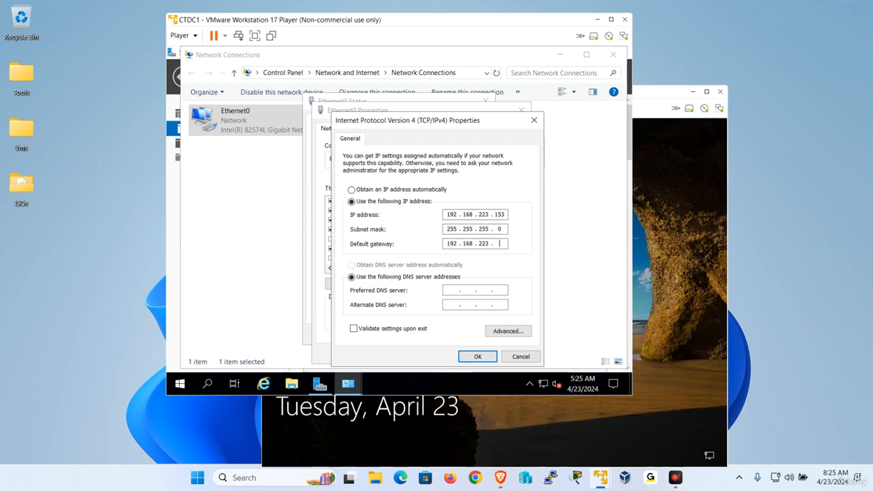
pyautogui.press('Tab')
pyautogui.press('Tab')
pyautogui.click(477, 356)
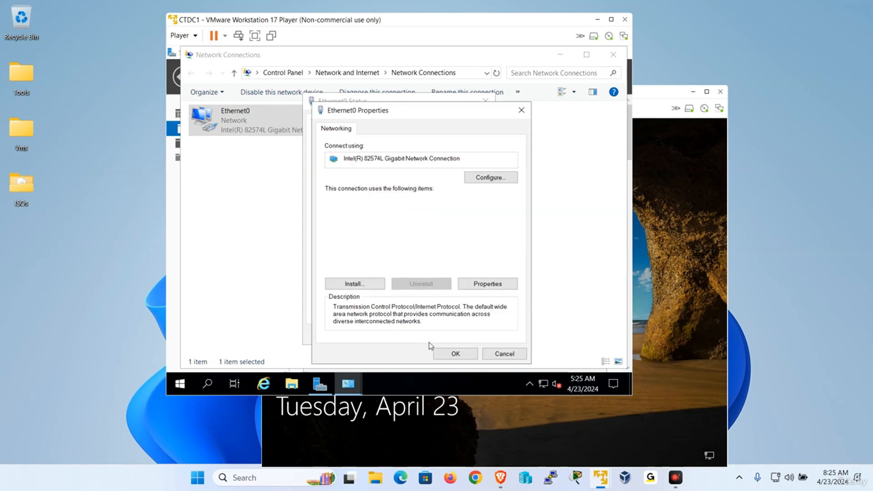
pyautogui.click(447, 354)
pyautogui.click(472, 335)
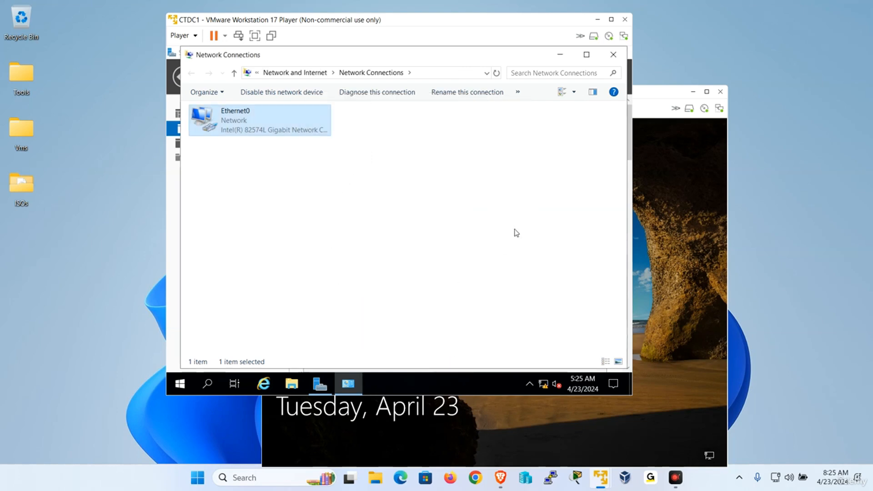
pyautogui.click(687, 243)
# Step: Unlock CTDC2, sign in as Administrator, and open Server Manager's Local Server page
pyautogui.click(275, 108)
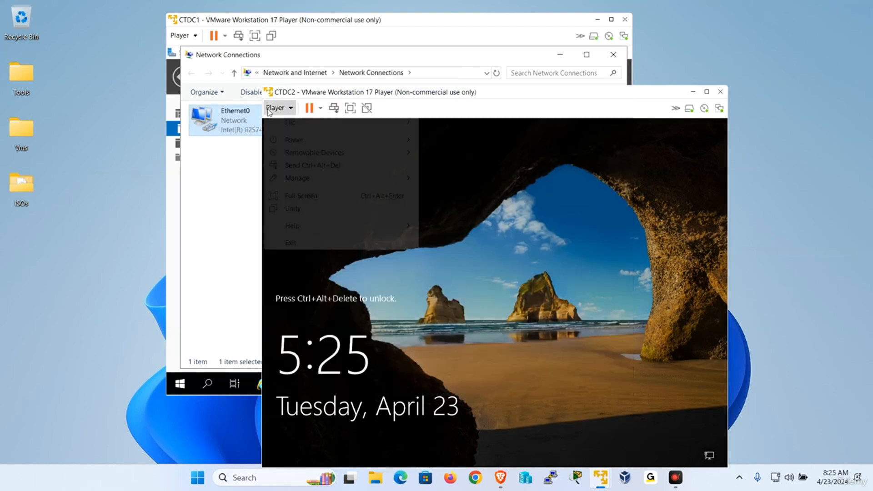
pyautogui.click(316, 166)
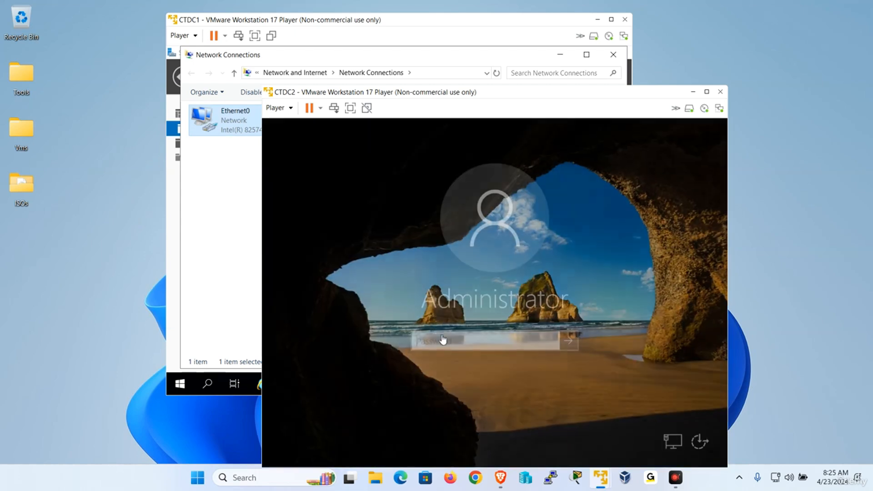
pyautogui.write('P')
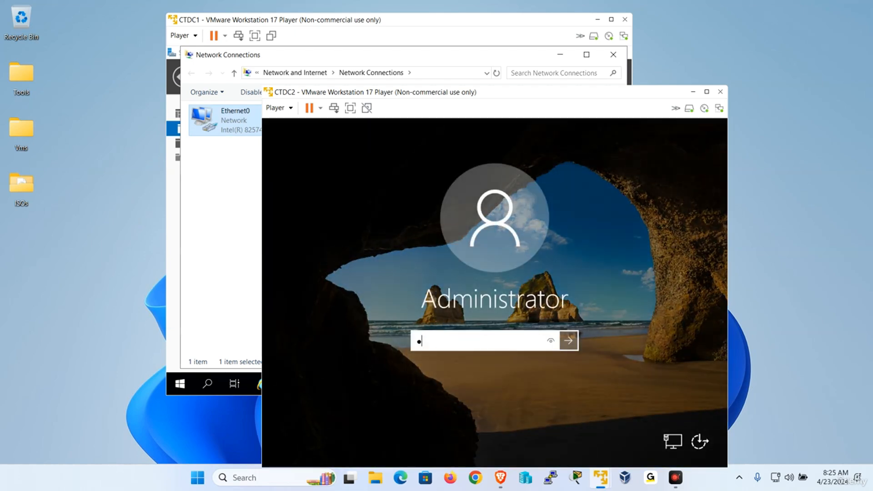
pyautogui.write('a$$w0')
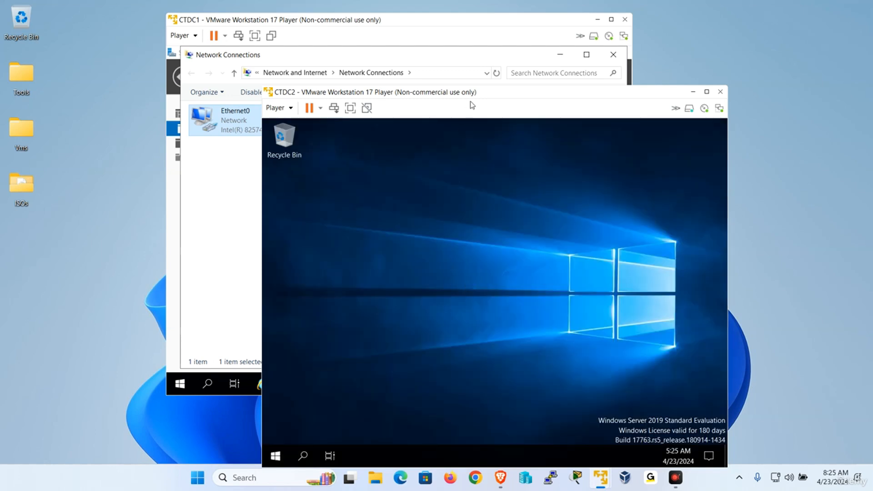
pyautogui.moveTo(472, 95); pyautogui.dragTo(438, 61)
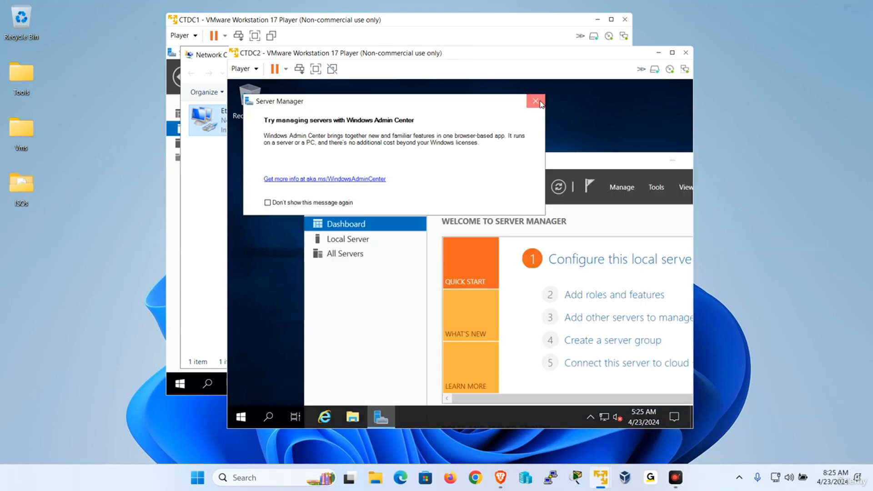
pyautogui.click(372, 237)
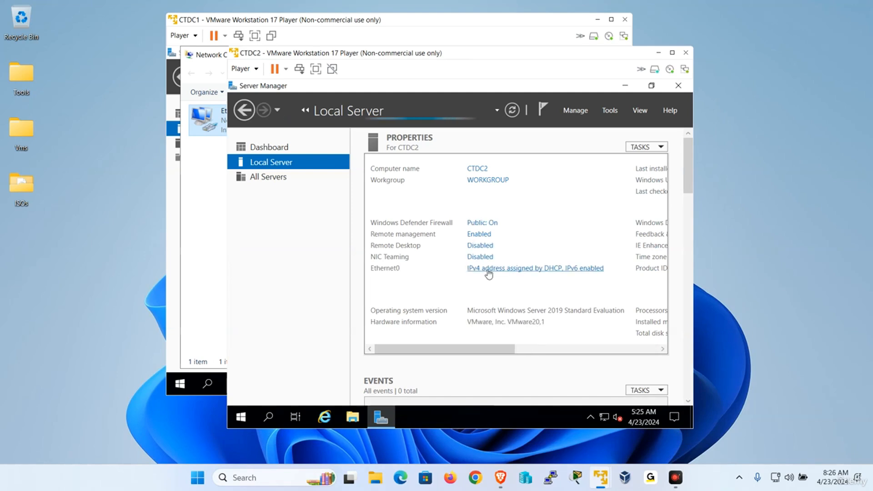
# Step: Review CTDC2's Ethernet0 connection details and open the adapter properties
pyautogui.click(489, 272)
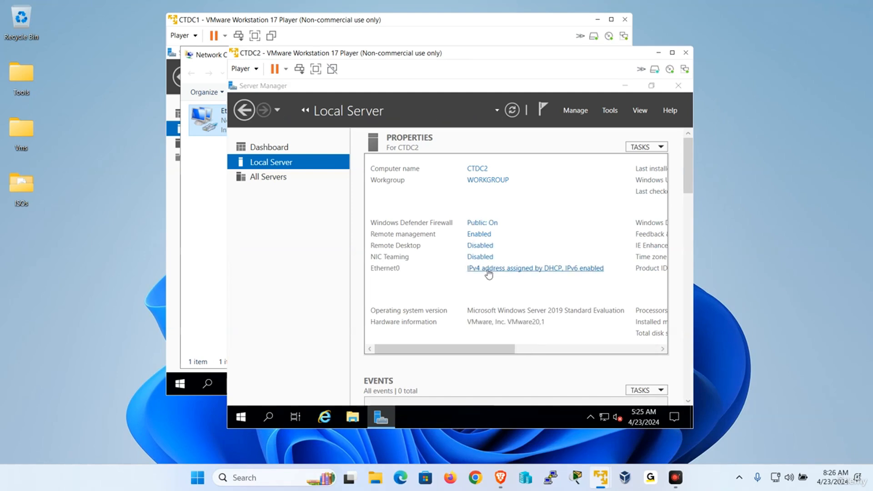
pyautogui.rightClick(296, 156)
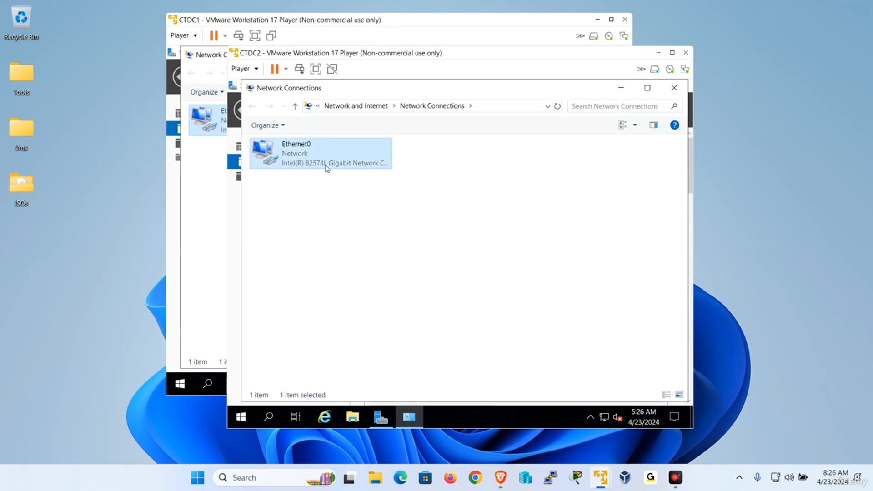
pyautogui.click(325, 175)
pyautogui.click(403, 242)
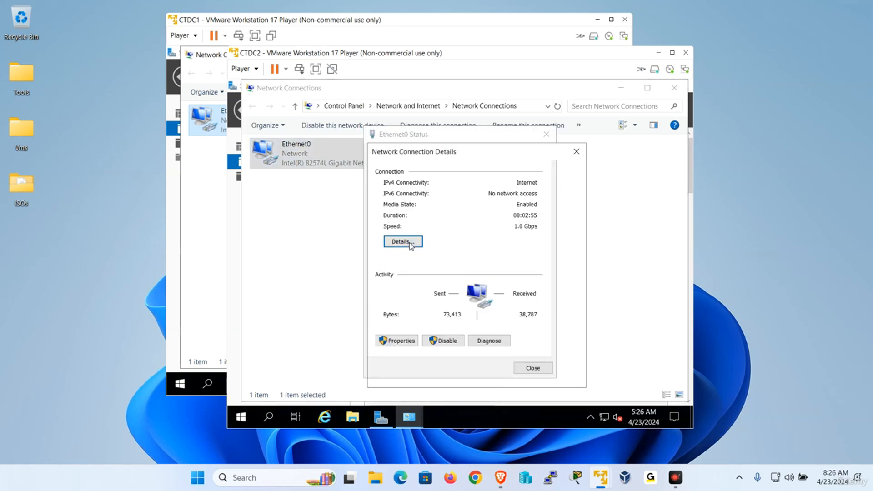
pyautogui.click(564, 376)
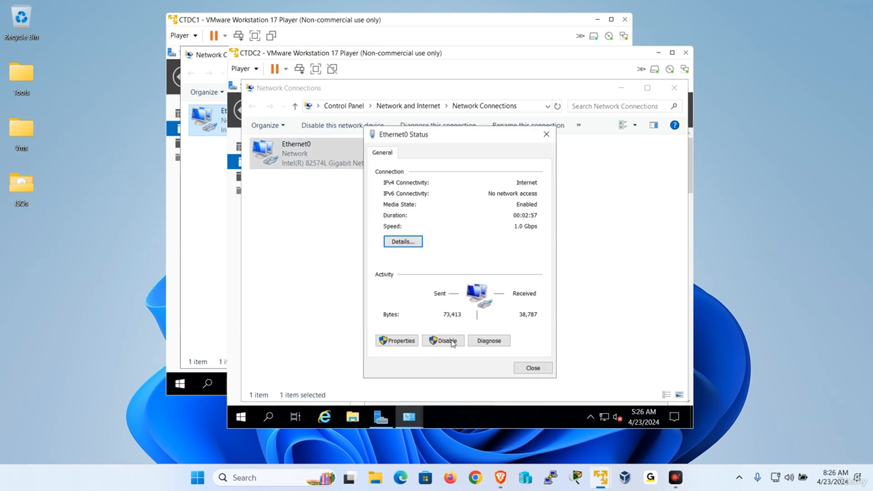
pyautogui.click(397, 341)
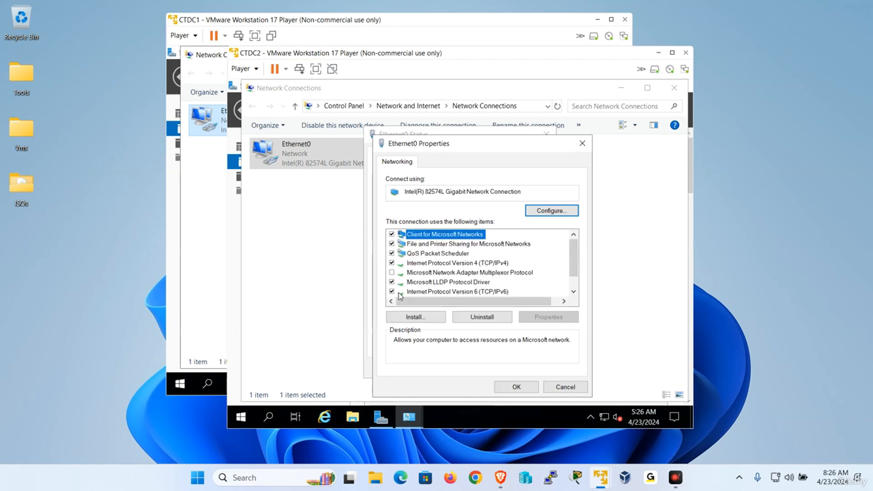
# Step: Set CTDC2's IPv4 to 192.168.223.154, mask 255.255.255.0, gateway 192.168.223.2, DNS 192.168.223.151
pyautogui.click(400, 292)
pyautogui.doubleClick(491, 264)
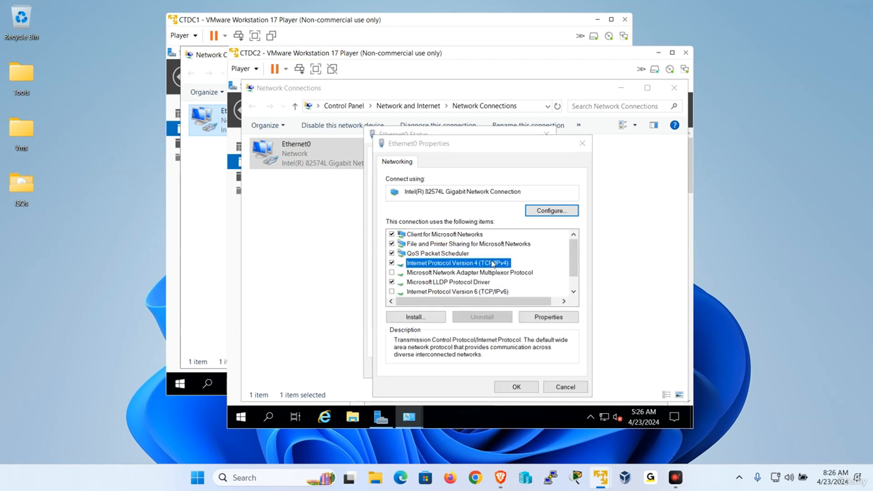
pyautogui.click(444, 235)
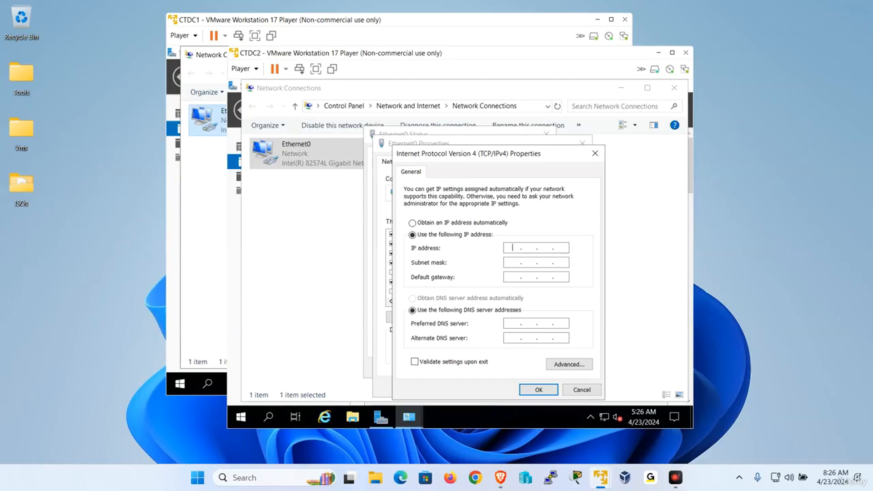
pyautogui.write('192 . 168 . 223 . 154')
pyautogui.press('Tab')
pyautogui.press('Tab')
pyautogui.write('192 . 168 . 223 . ')
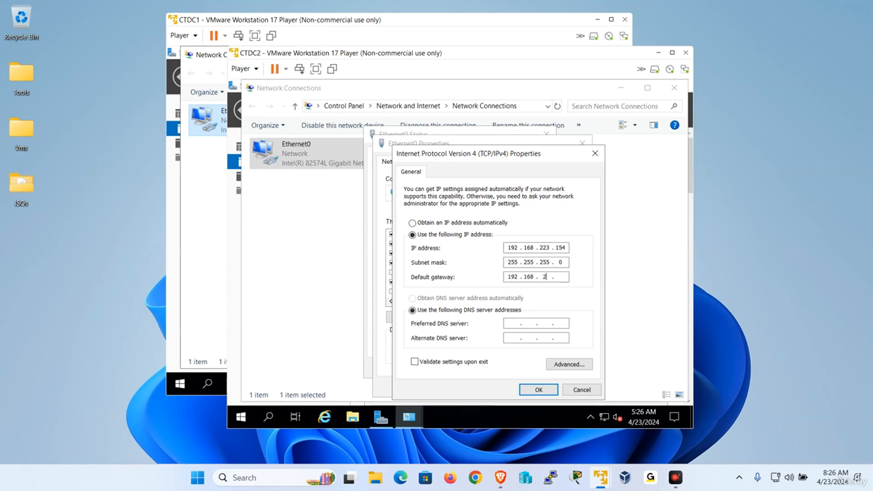
pyautogui.write('2')
pyautogui.press('Tab')
pyautogui.press('Tab')
pyautogui.write('192 . 168 . 223 . 151')
pyautogui.click(541, 388)
pyautogui.click(523, 387)
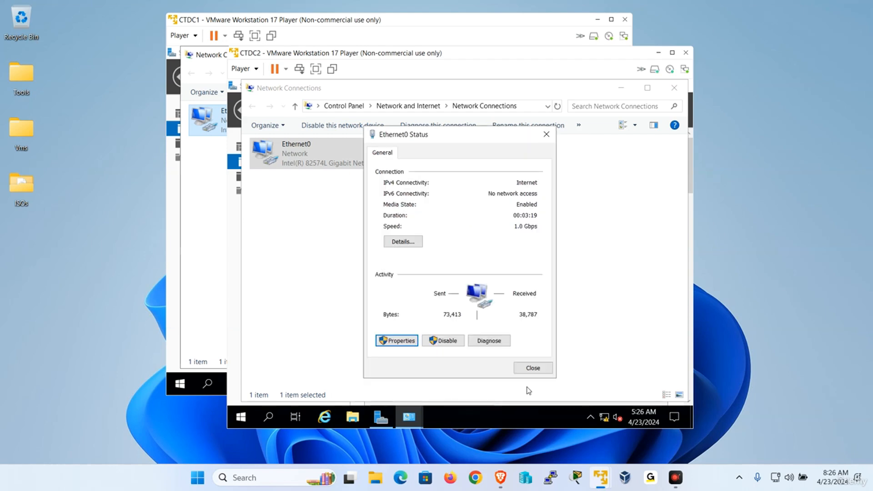
pyautogui.click(537, 371)
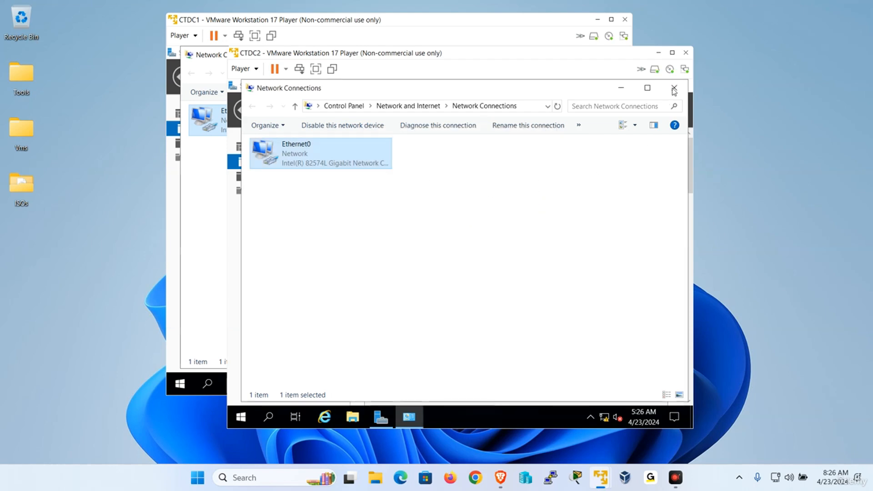
pyautogui.click(674, 91)
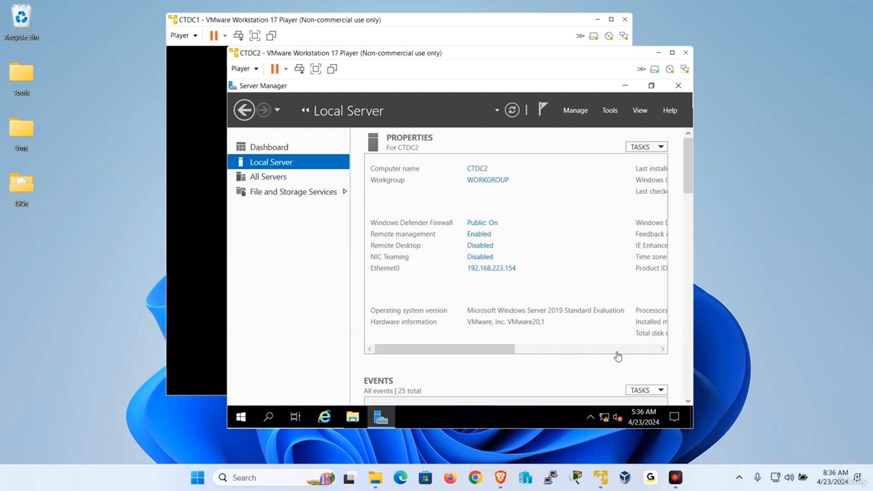
pyautogui.moveTo(602, 483)
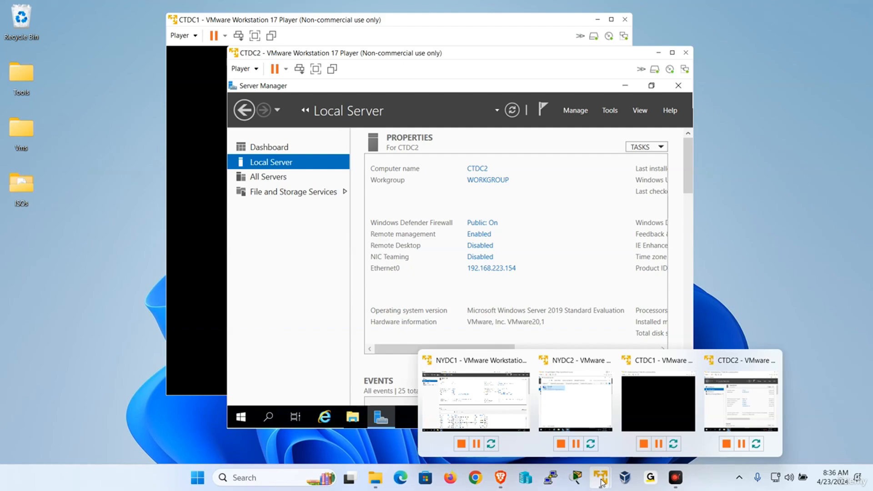
# Step: On NYDC1, run Add Roles and Features to install DNS Server with its management tools
pyautogui.click(483, 397)
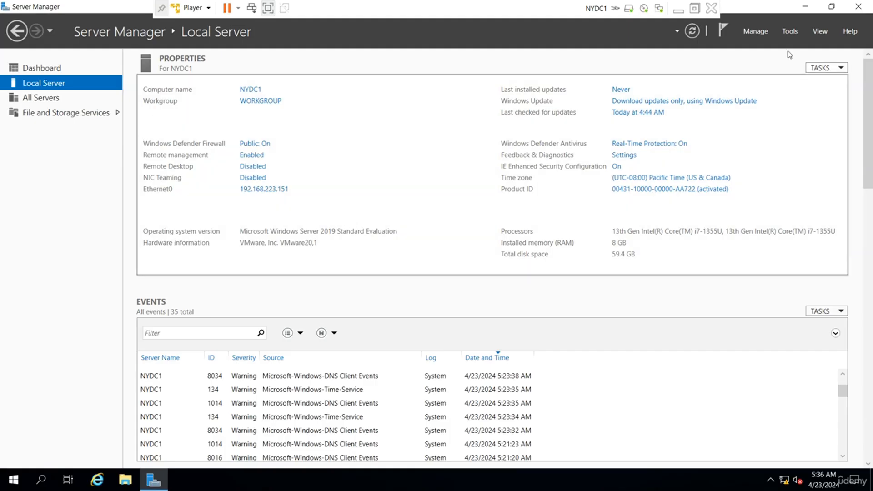
pyautogui.click(756, 32)
pyautogui.click(776, 43)
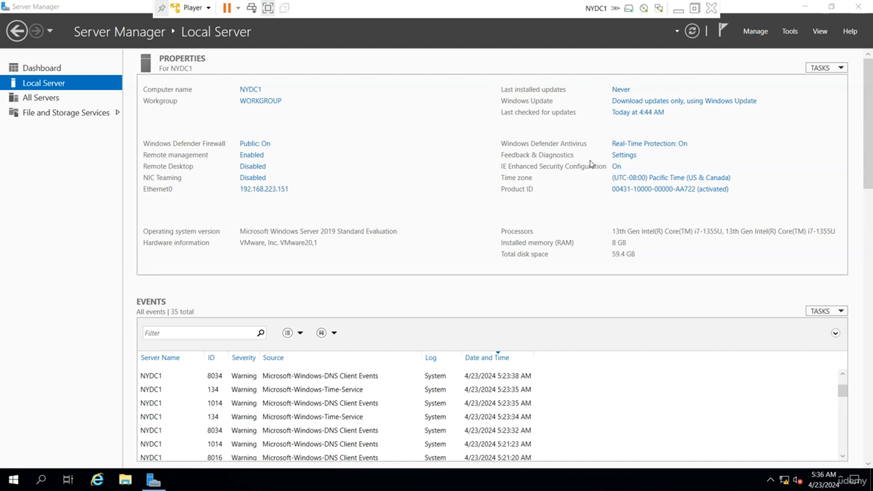
pyautogui.click(338, 335)
pyautogui.click(339, 335)
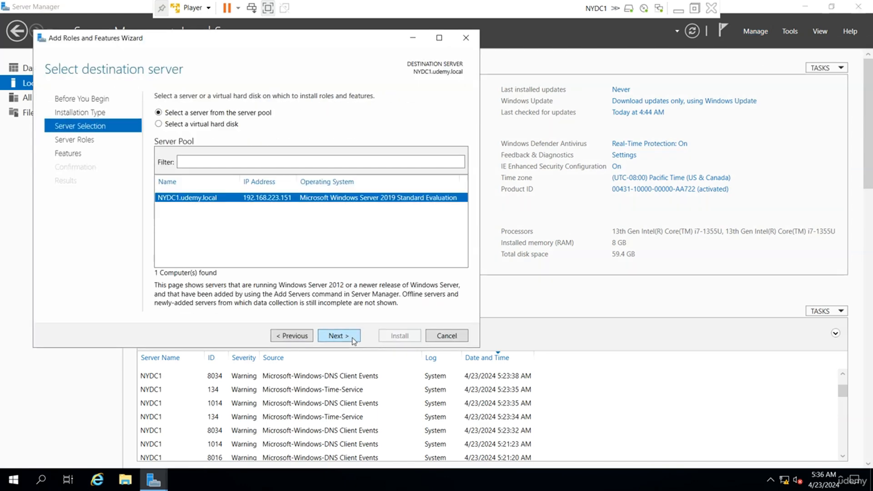
pyautogui.click(353, 341)
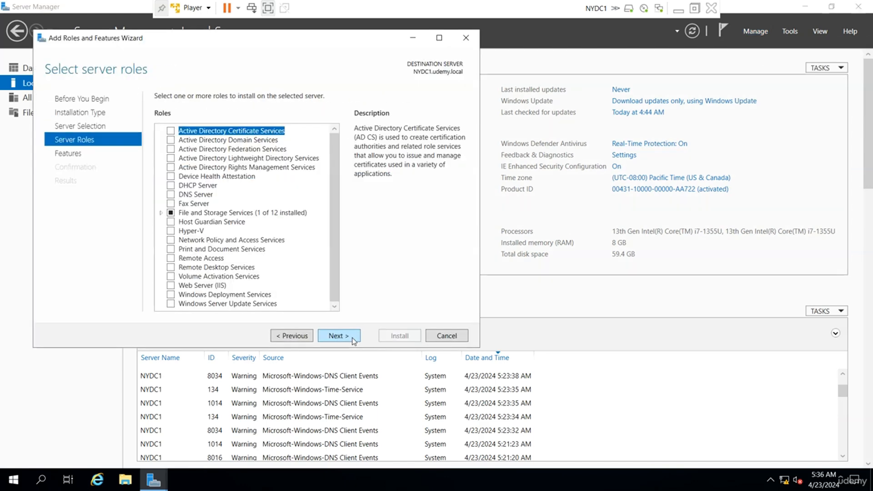
pyautogui.click(171, 195)
pyautogui.click(293, 285)
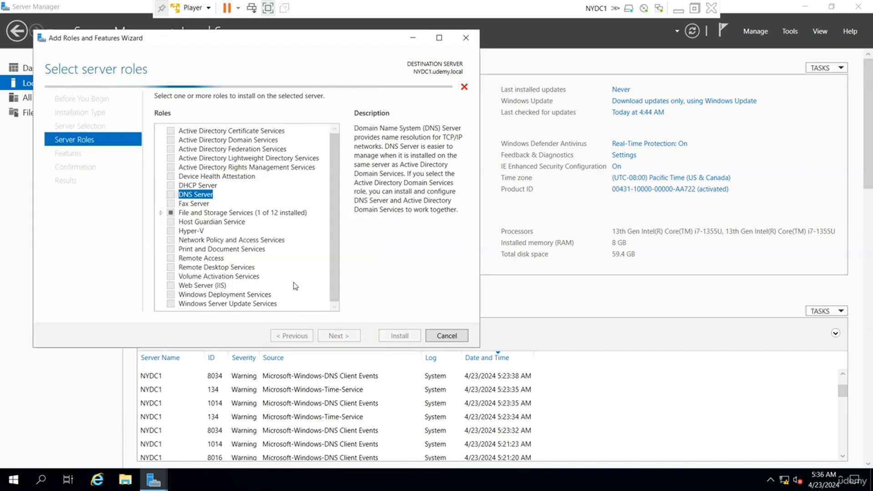
pyautogui.click(340, 334)
pyautogui.click(340, 334)
pyautogui.click(341, 334)
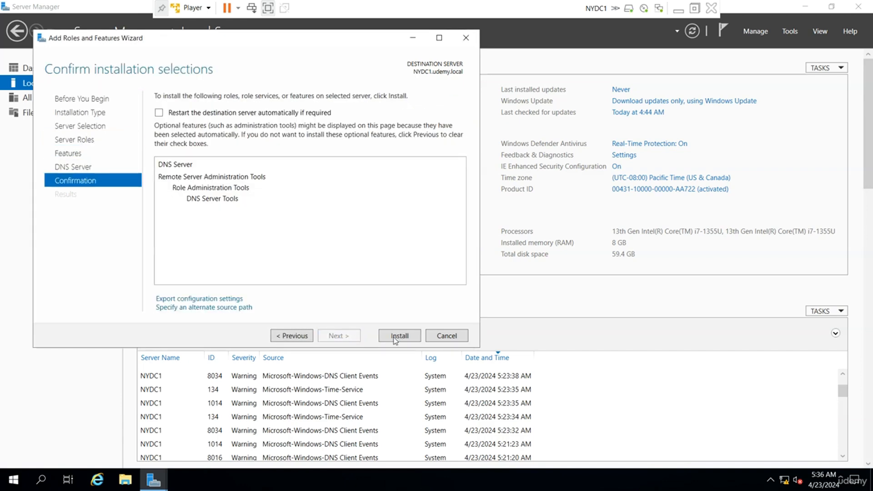
pyautogui.click(400, 337)
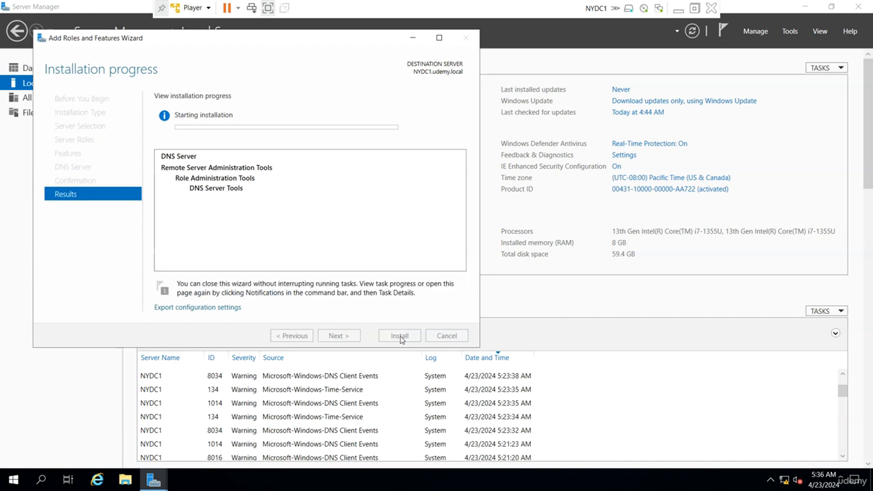
# Step: Move the installation progress window aside while the DNS role installs
pyautogui.moveTo(303, 44); pyautogui.dragTo(349, 58)
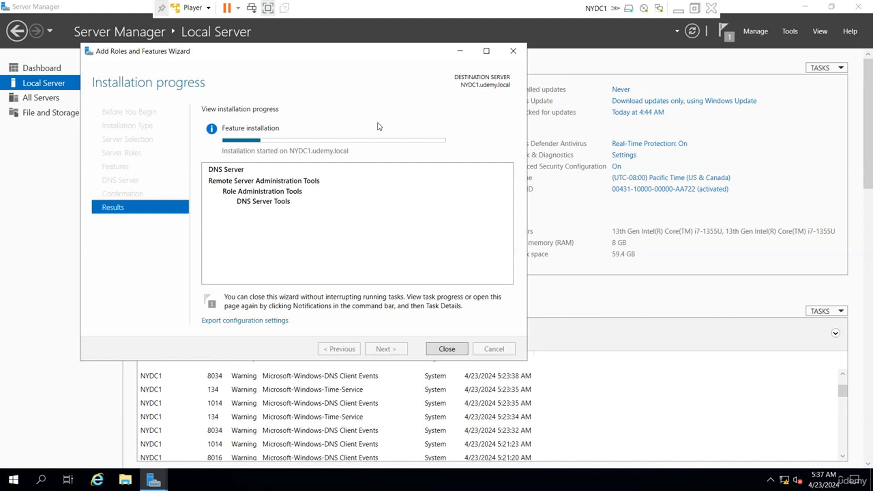
pyautogui.moveTo(392, 51); pyautogui.dragTo(457, 68)
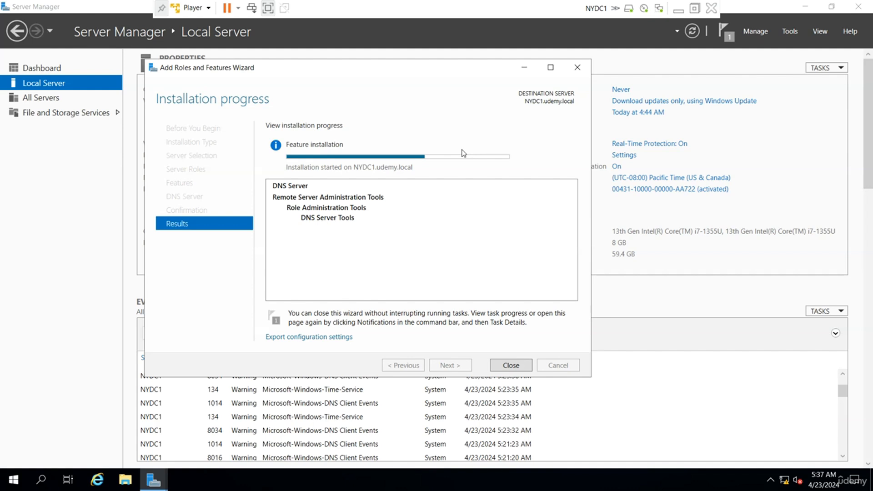
pyautogui.moveTo(429, 74); pyautogui.dragTo(444, 77)
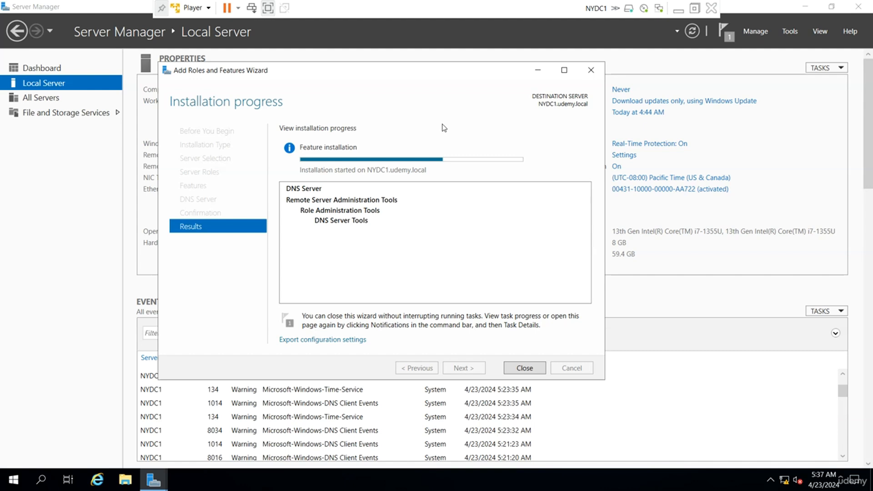
pyautogui.moveTo(409, 74); pyautogui.dragTo(428, 92)
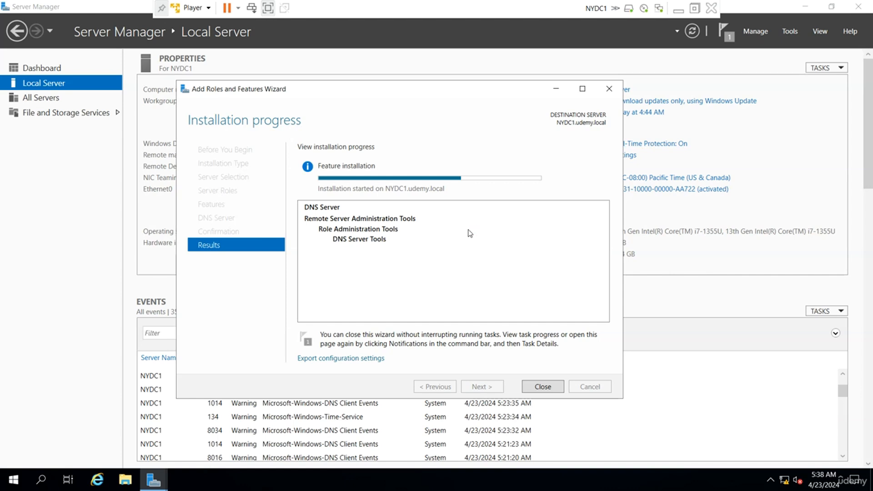
pyautogui.moveTo(473, 96); pyautogui.dragTo(445, 147)
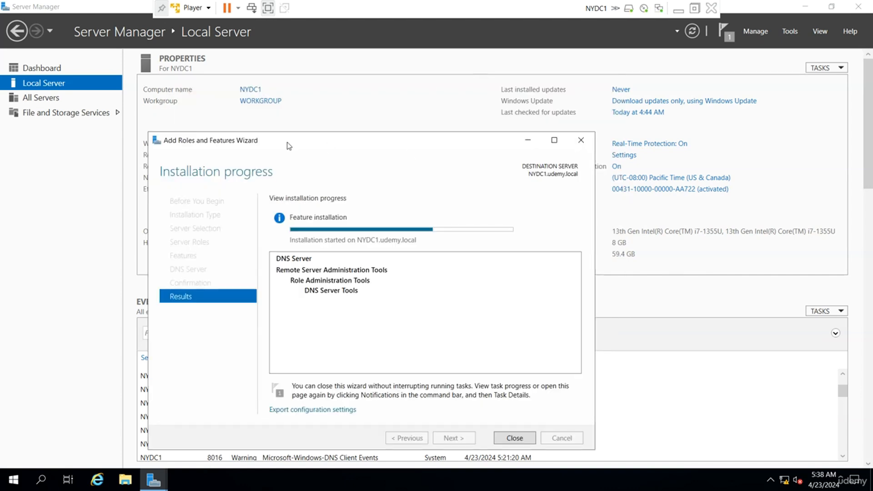
# Step: Check NYDC1's udemy.local domain suffix and close the finished installation wizard
pyautogui.click(258, 93)
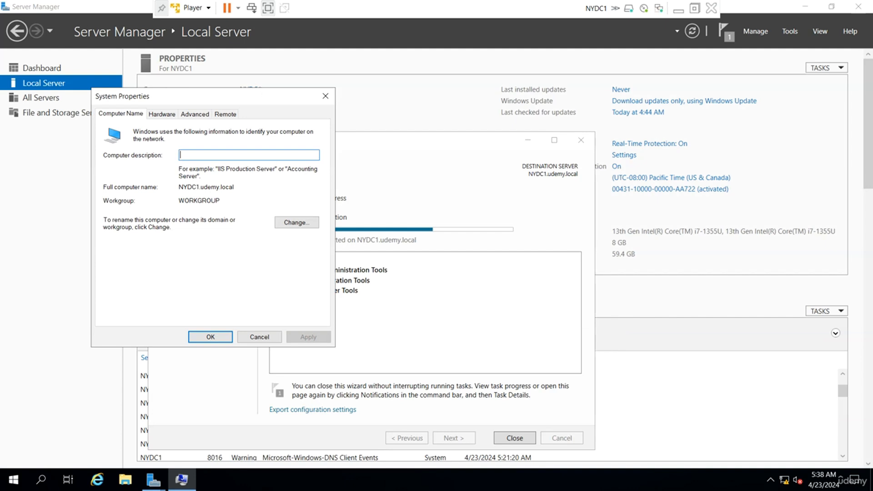
pyautogui.moveTo(234, 187); pyautogui.dragTo(204, 187)
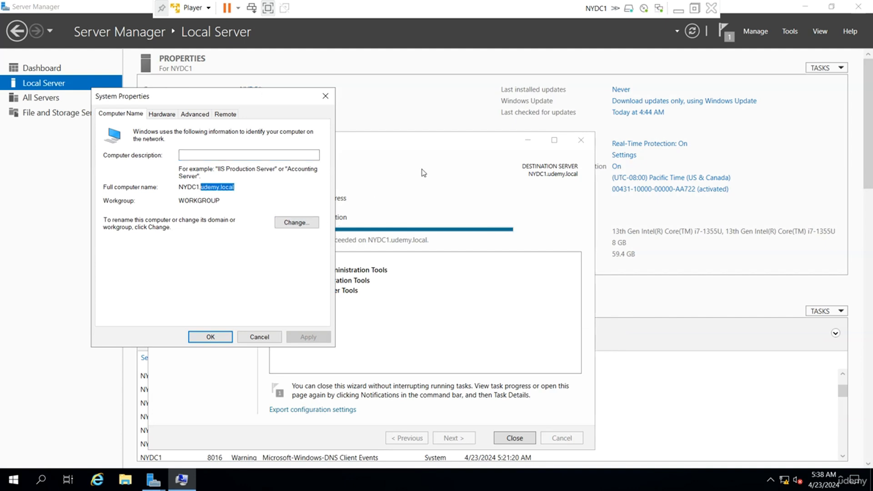
pyautogui.press('Escape')
pyautogui.moveTo(475, 147); pyautogui.dragTo(474, 84)
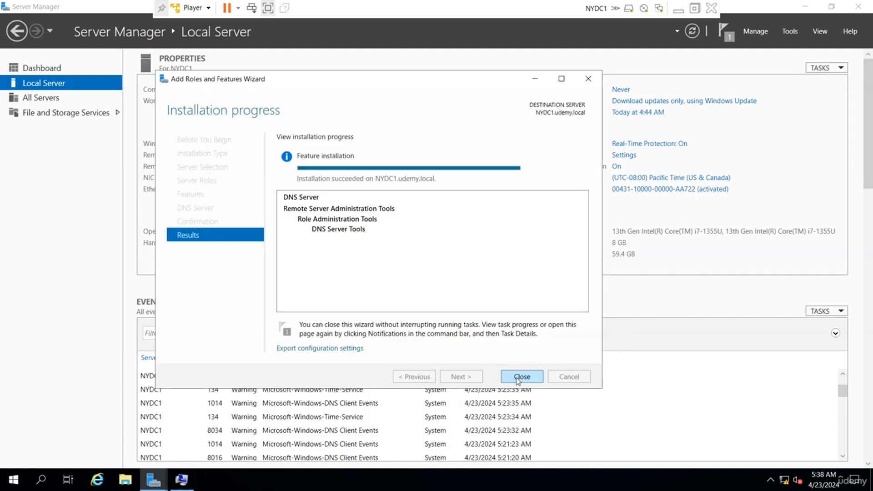
pyautogui.click(514, 376)
pyautogui.click(259, 337)
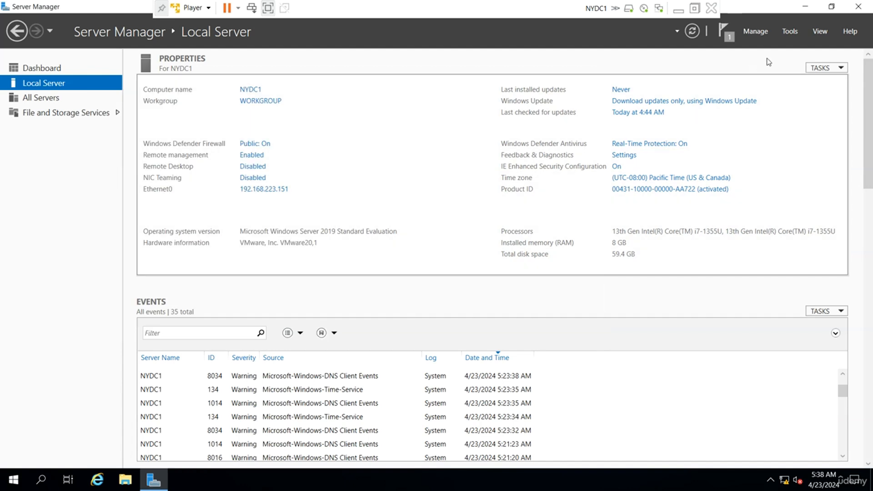
# Step: Open DNS Manager and expand NYDC1 down to Forward Lookup Zones
pyautogui.click(788, 30)
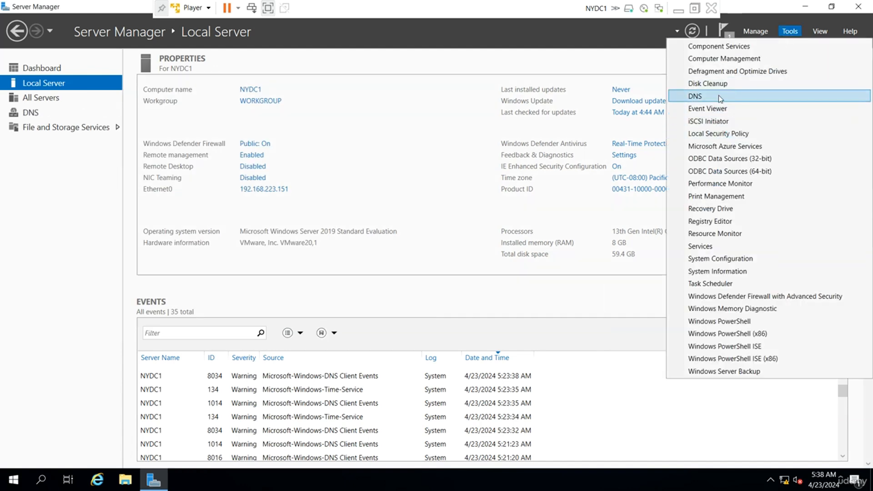
pyautogui.click(722, 96)
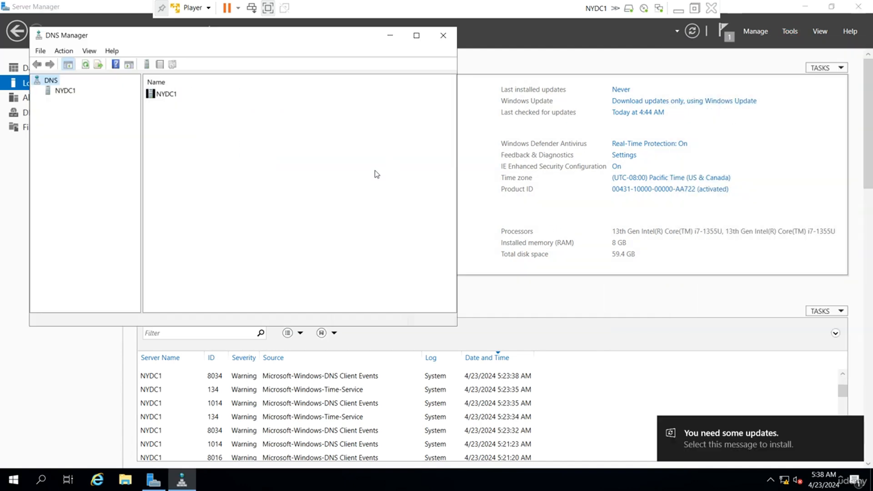
pyautogui.click(64, 91)
pyautogui.click(37, 91)
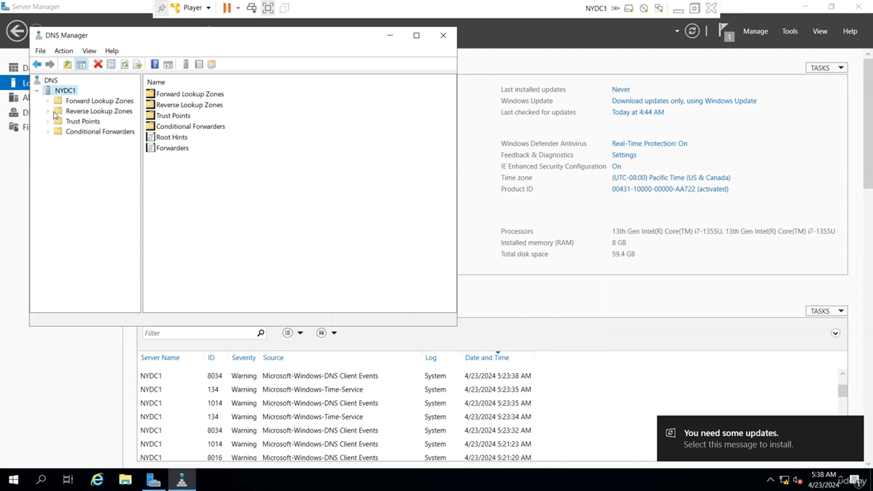
pyautogui.click(85, 101)
pyautogui.rightClick(85, 102)
# Step: Create primary zone udemy.local allowing nonsecure and secure updates, review its records, and close DNS Manager
pyautogui.click(109, 107)
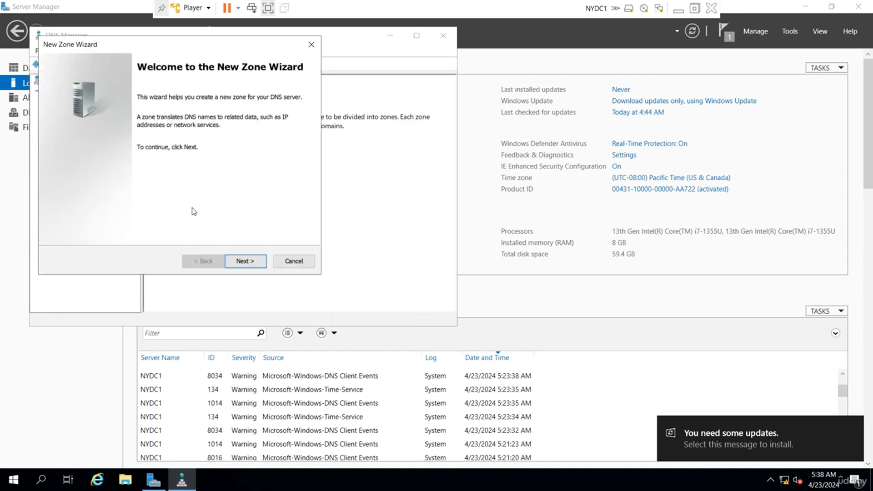
pyautogui.click(244, 261)
pyautogui.click(243, 261)
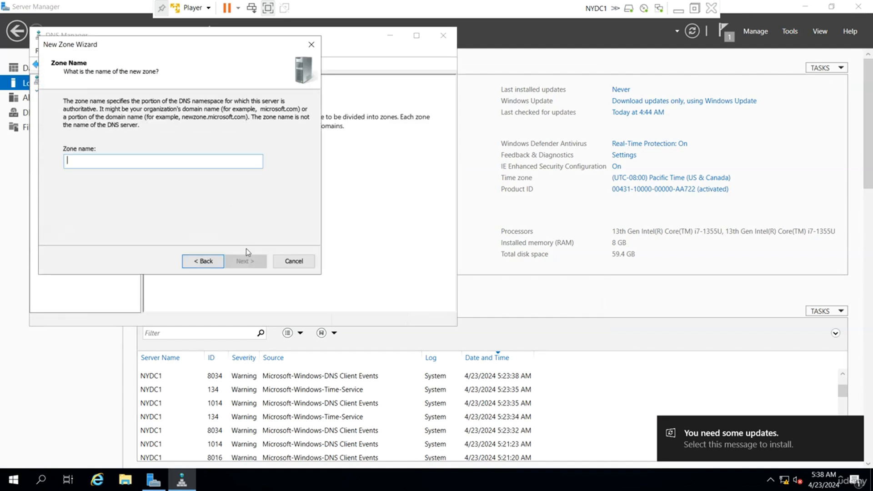
pyautogui.write('ude')
pyautogui.write('m')
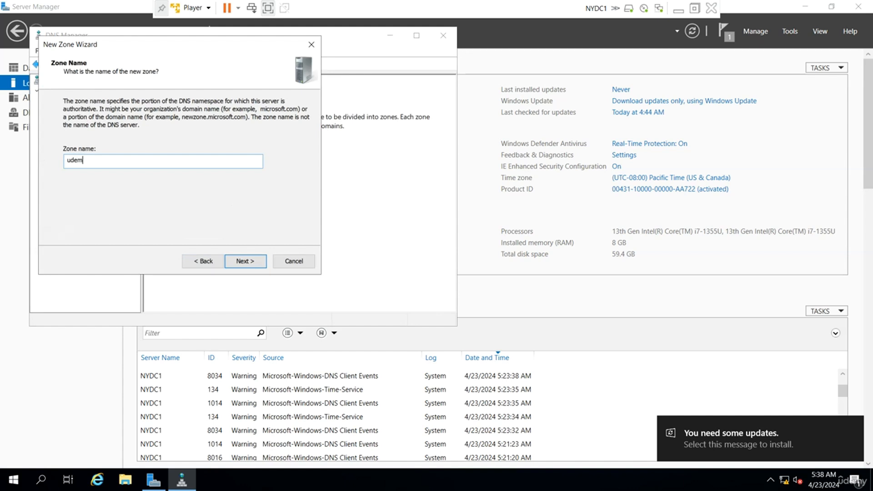
pyautogui.write('y.local')
pyautogui.click(247, 256)
pyautogui.click(241, 262)
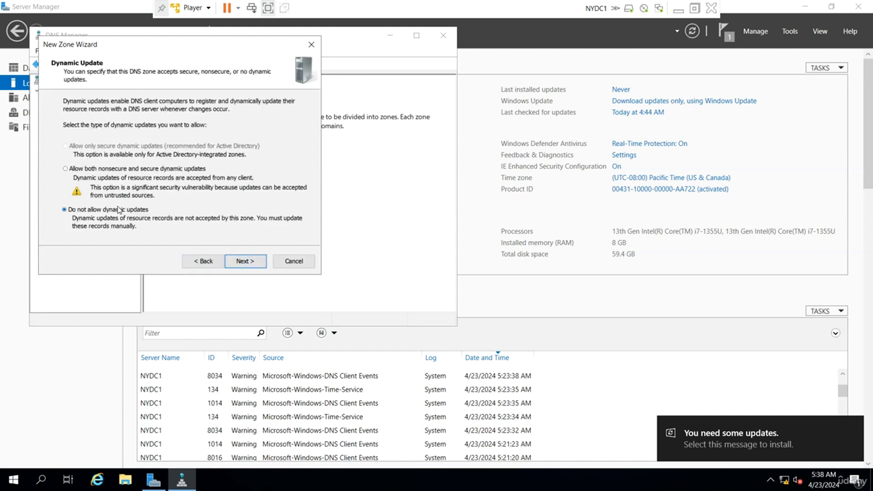
pyautogui.click(117, 172)
pyautogui.click(246, 262)
pyautogui.click(246, 261)
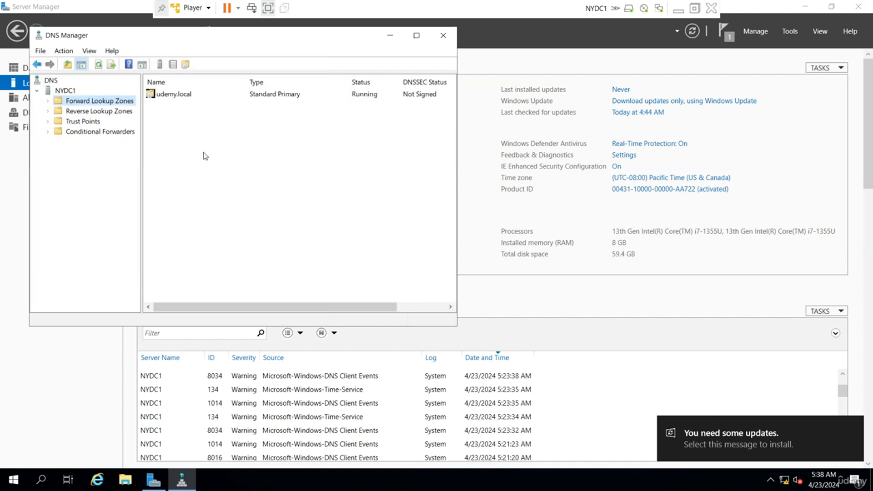
pyautogui.doubleClick(195, 99)
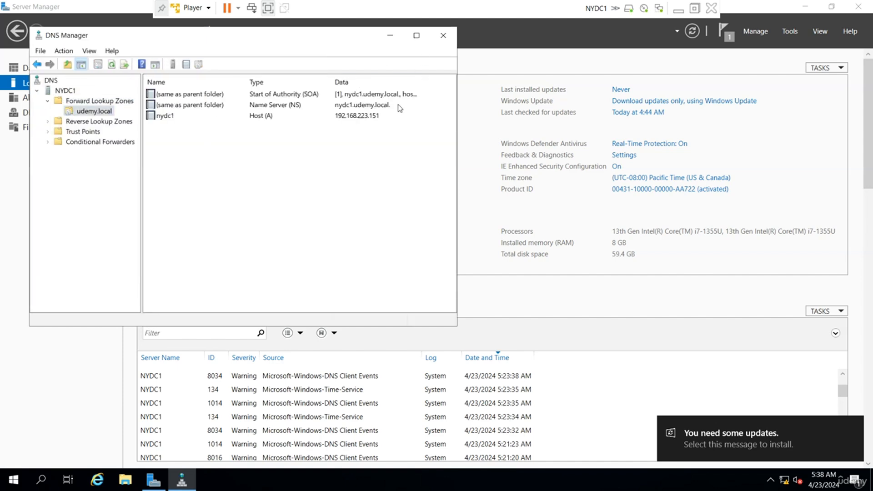
pyautogui.click(443, 36)
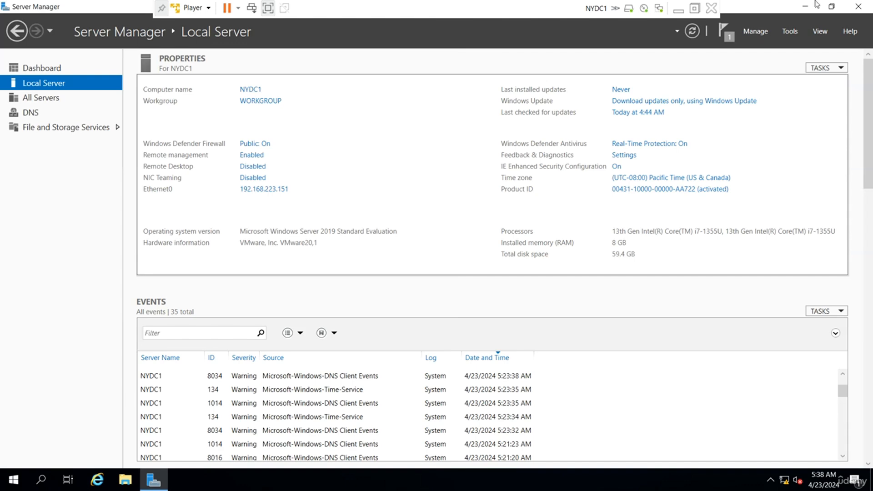
pyautogui.click(694, 8)
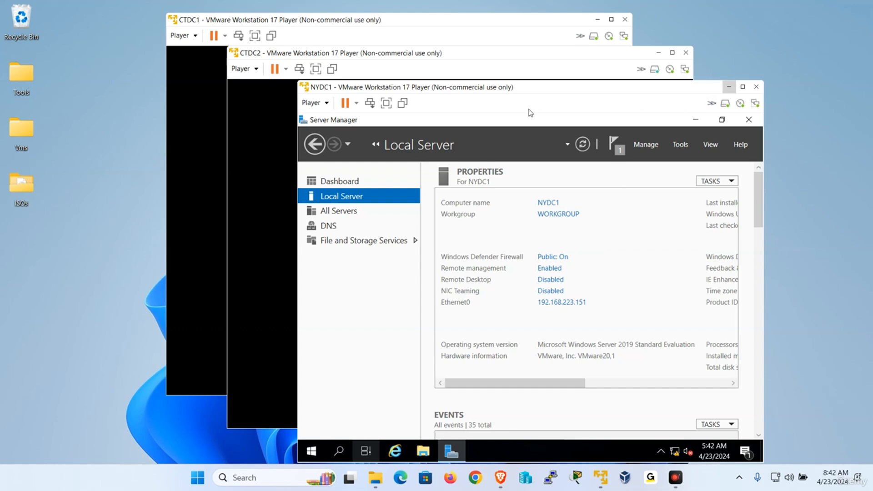
pyautogui.click(389, 107)
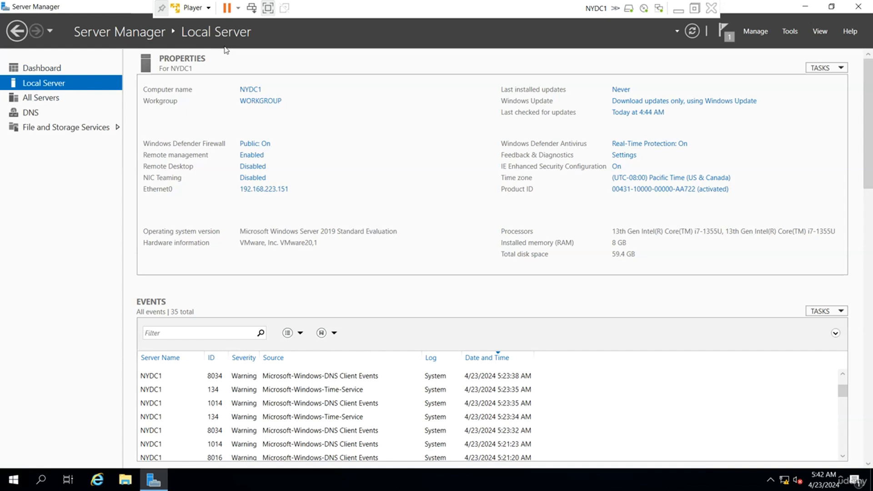
# Step: On NYDC1, add the Active Directory Domain Services role with its required features, start installing, then minimize
pyautogui.click(753, 33)
pyautogui.click(774, 47)
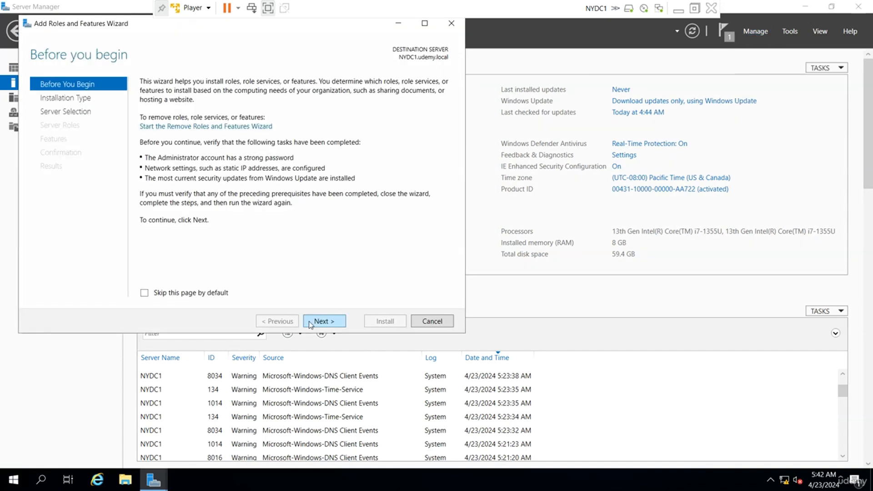
pyautogui.click(324, 322)
pyautogui.click(324, 321)
pyautogui.click(324, 321)
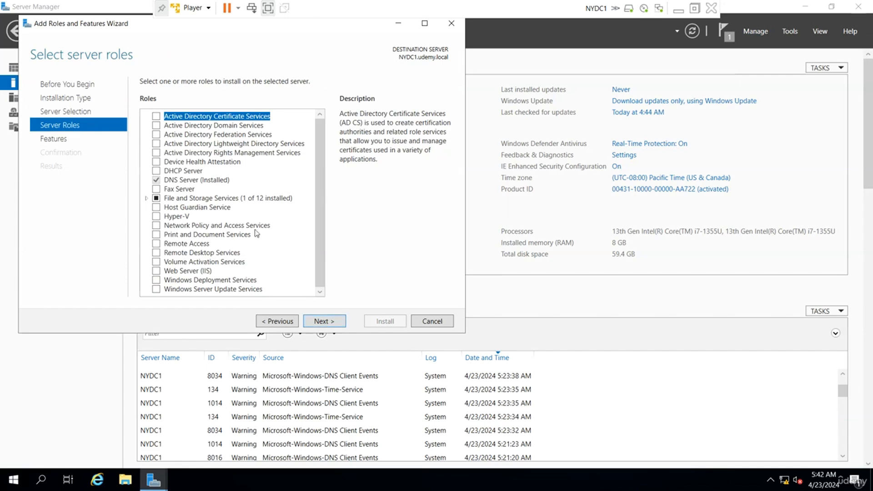
pyautogui.click(157, 124)
pyautogui.click(293, 274)
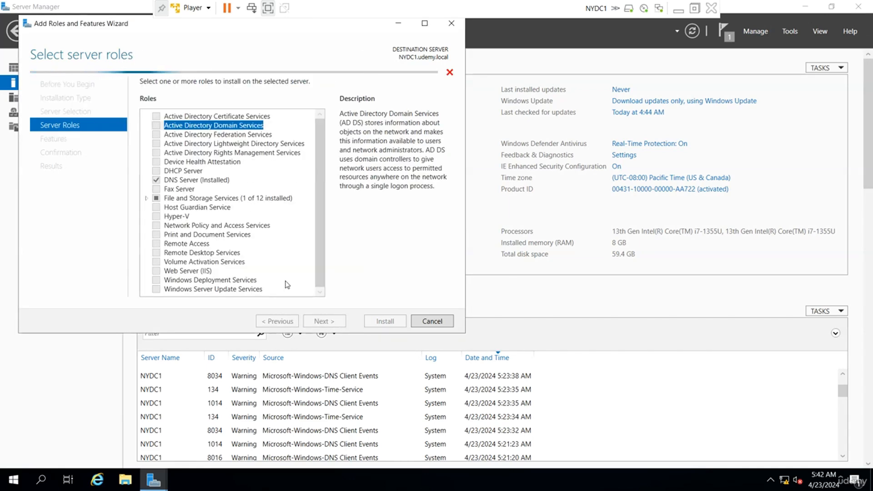
pyautogui.click(324, 321)
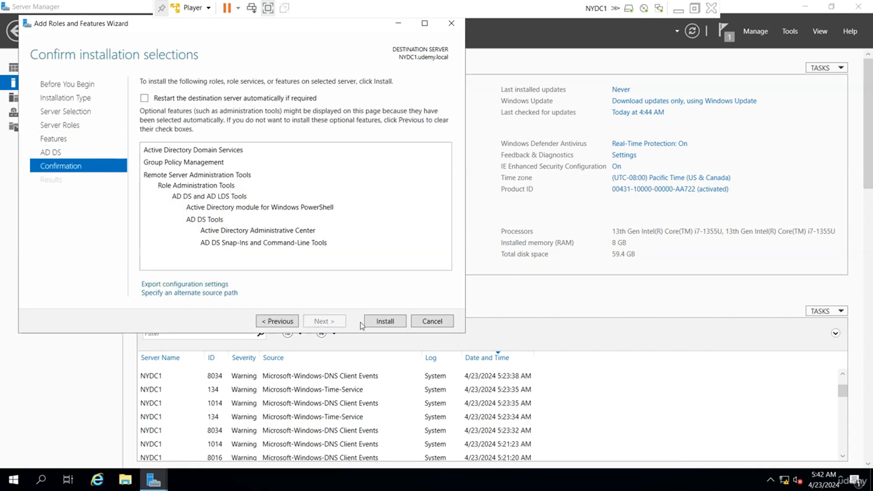
pyautogui.click(385, 322)
pyautogui.click(677, 11)
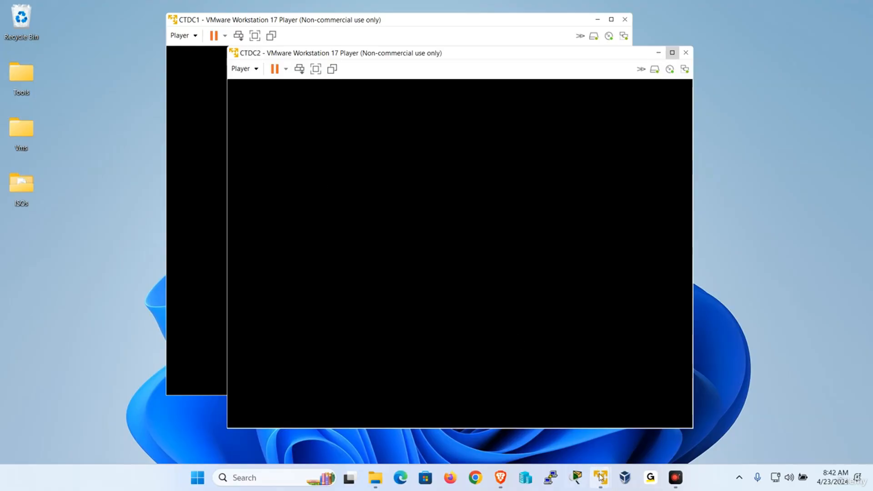
# Step: On NYDC2, close Network Connections and start installing the AD DS role with its features, then minimize
pyautogui.click(491, 338)
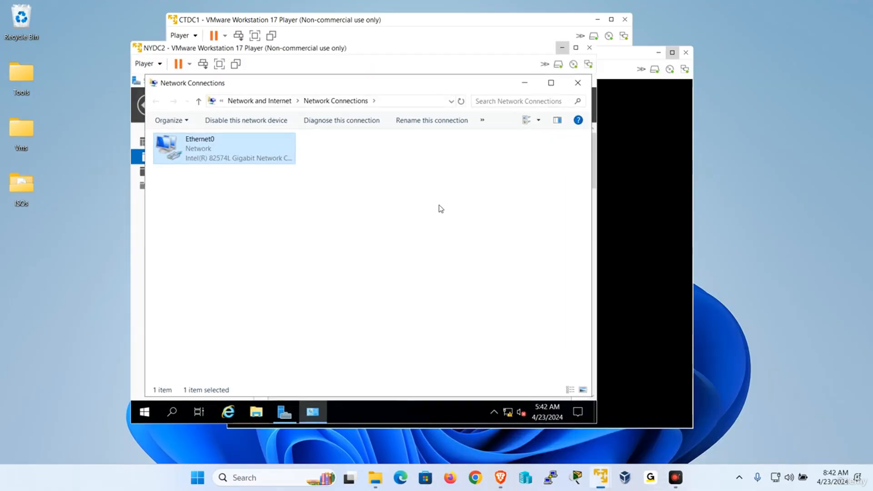
pyautogui.click(581, 81)
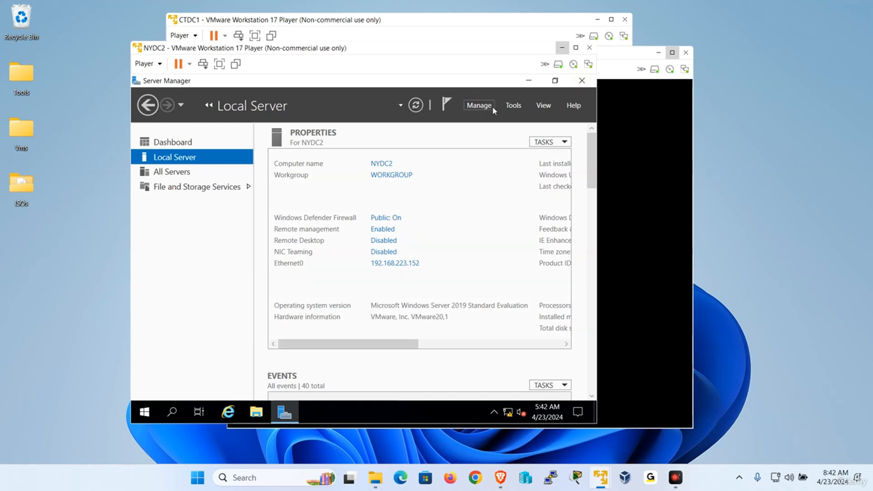
pyautogui.click(479, 105)
pyautogui.click(496, 121)
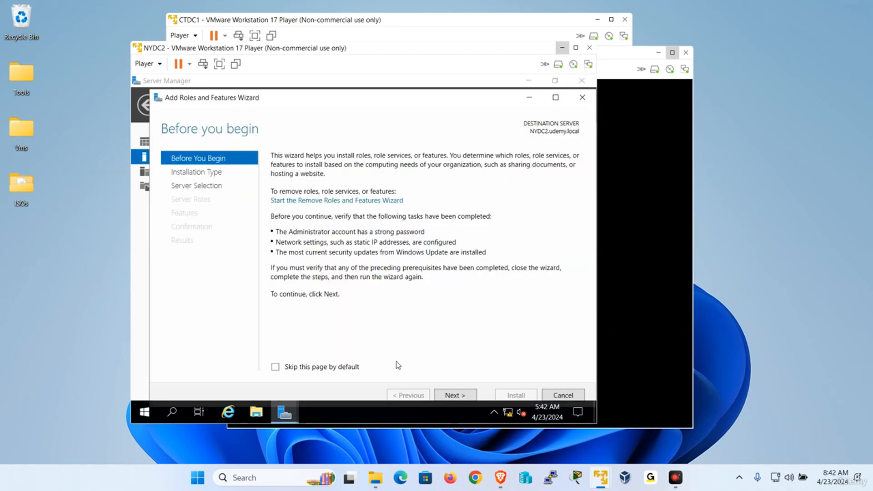
pyautogui.click(455, 395)
pyautogui.click(455, 396)
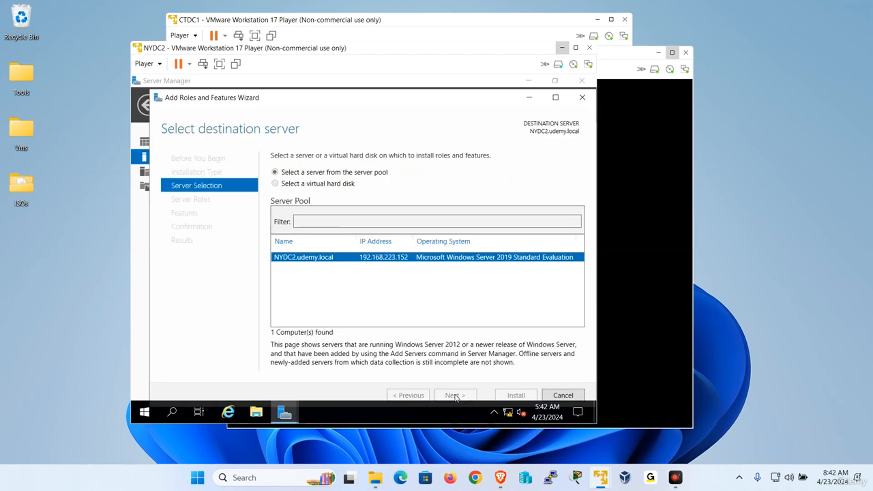
pyautogui.click(455, 395)
pyautogui.click(456, 395)
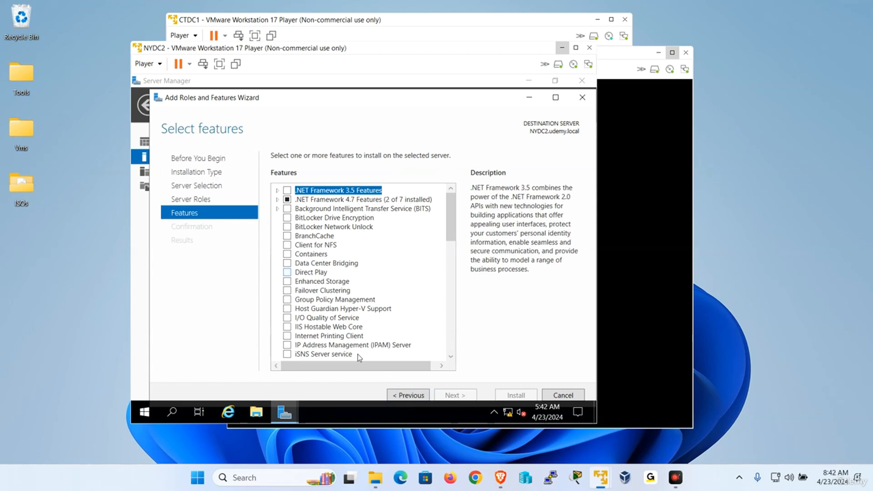
pyautogui.click(409, 396)
pyautogui.click(287, 199)
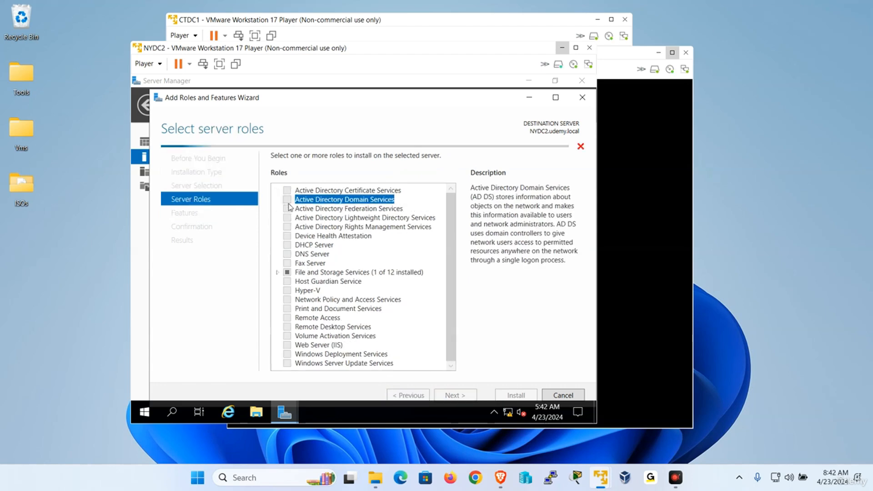
pyautogui.click(417, 350)
pyautogui.click(455, 395)
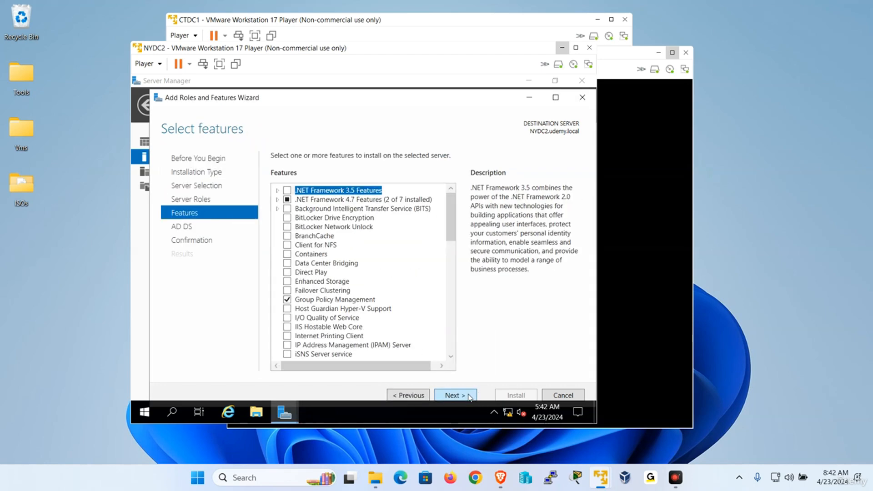
pyautogui.click(455, 396)
pyautogui.click(455, 395)
pyautogui.click(509, 395)
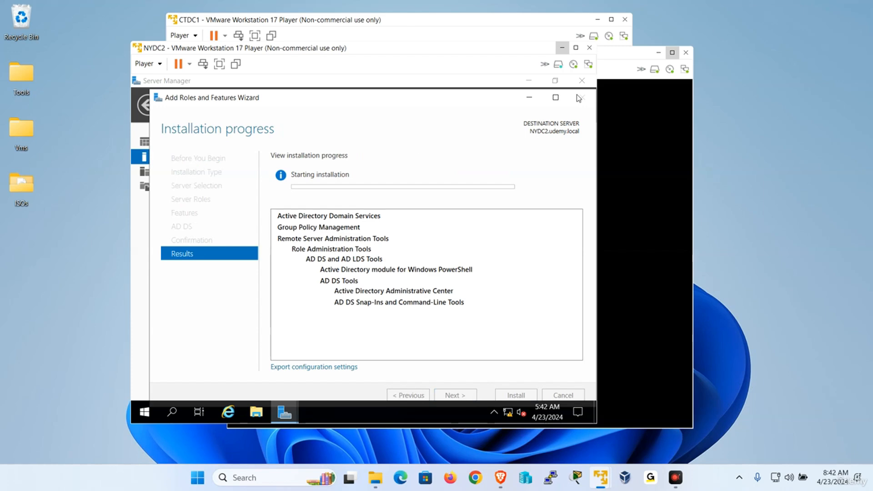
pyautogui.click(563, 48)
# Step: On CTDC1, close Network Connections and start installing the AD DS role with its features, then minimize
pyautogui.click(196, 142)
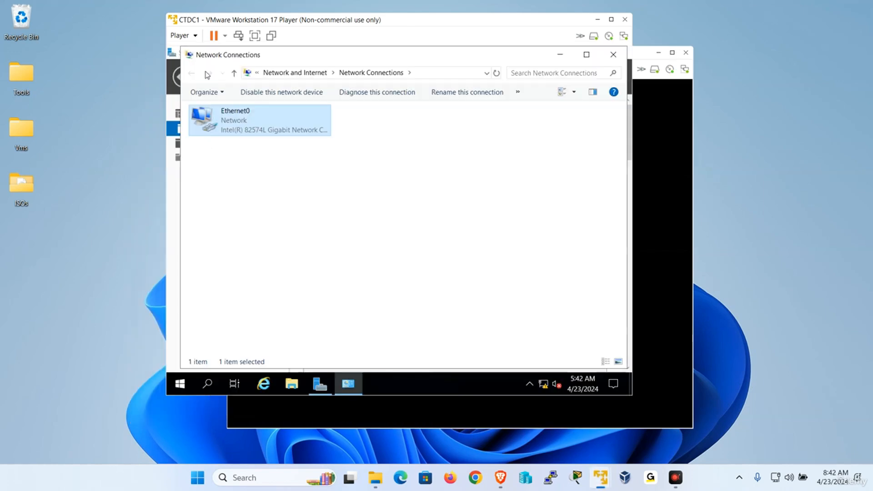
pyautogui.click(616, 53)
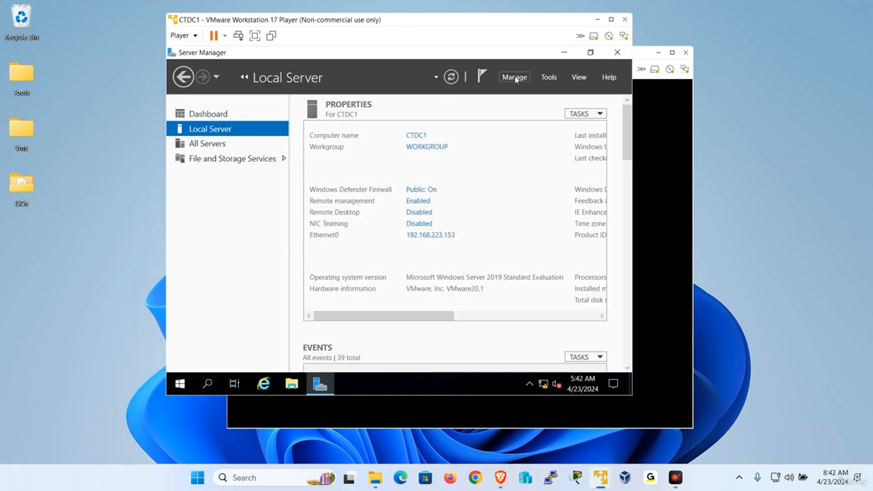
pyautogui.click(515, 77)
pyautogui.click(459, 216)
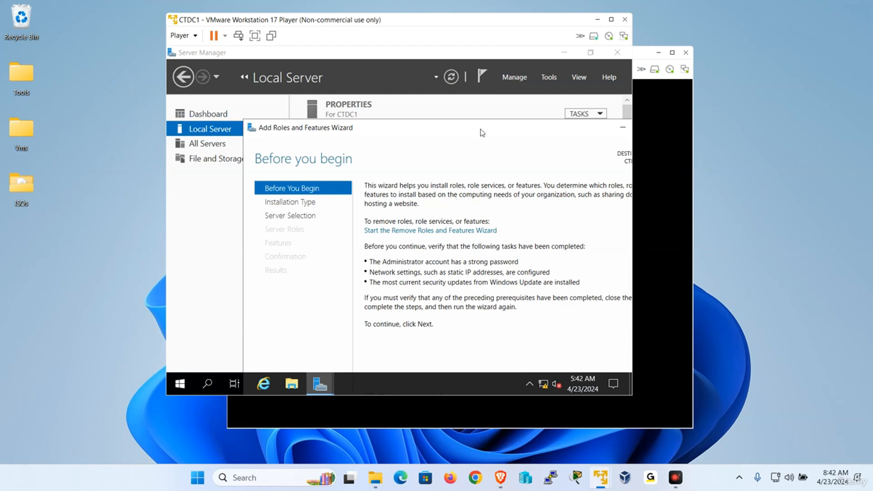
pyautogui.doubleClick(475, 133)
pyautogui.click(486, 361)
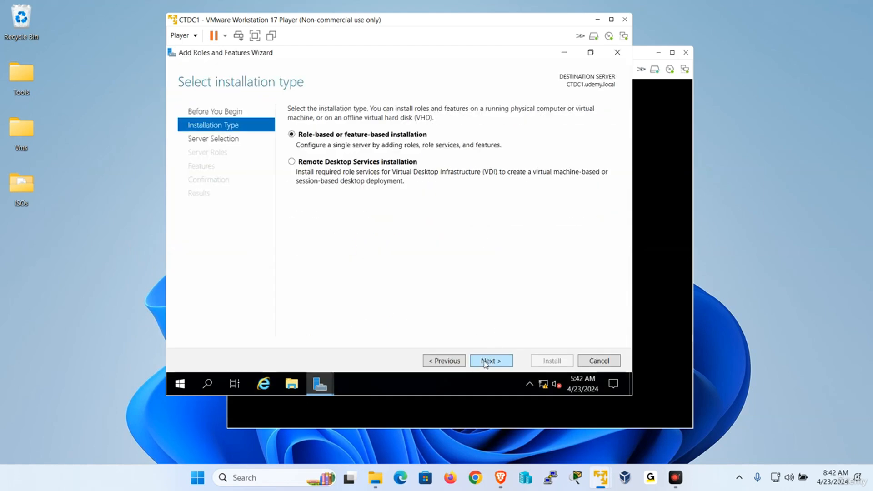
pyautogui.click(486, 361)
pyautogui.click(485, 361)
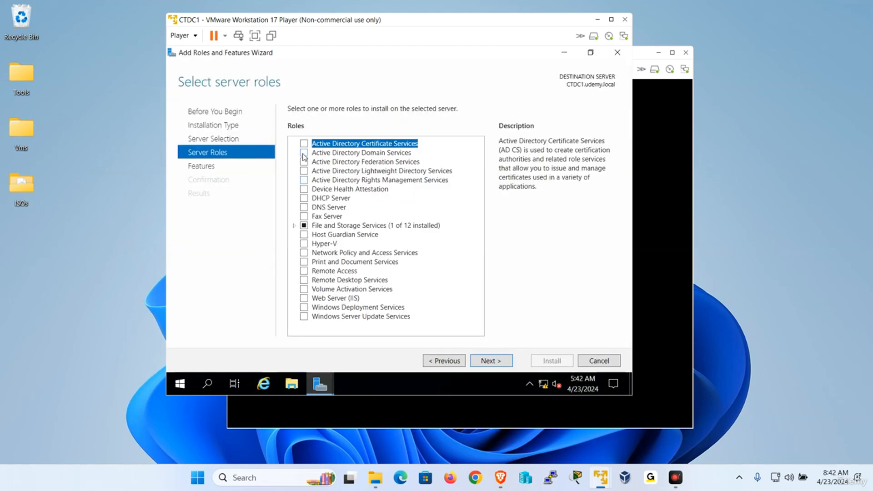
pyautogui.click(304, 157)
pyautogui.click(450, 311)
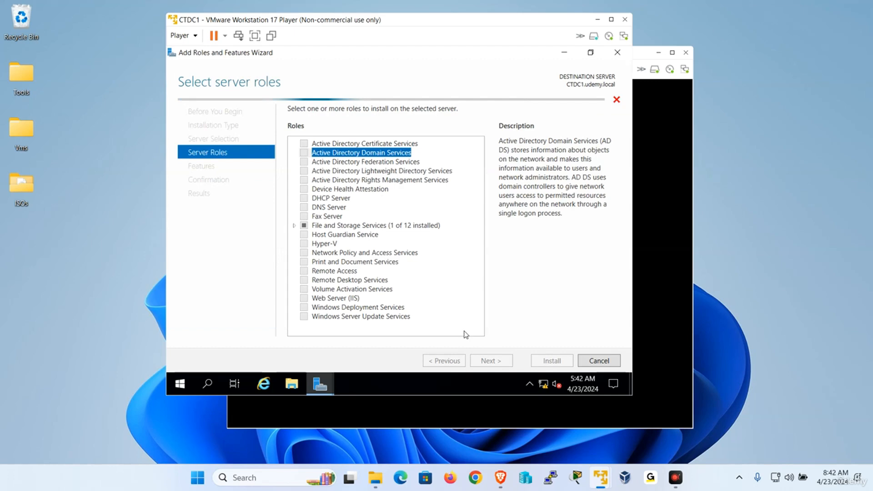
pyautogui.click(490, 361)
pyautogui.click(551, 360)
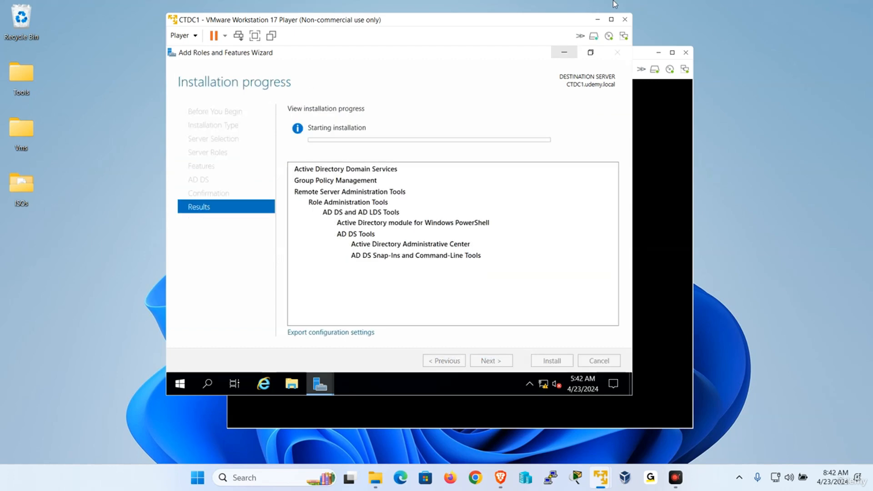
pyautogui.click(598, 20)
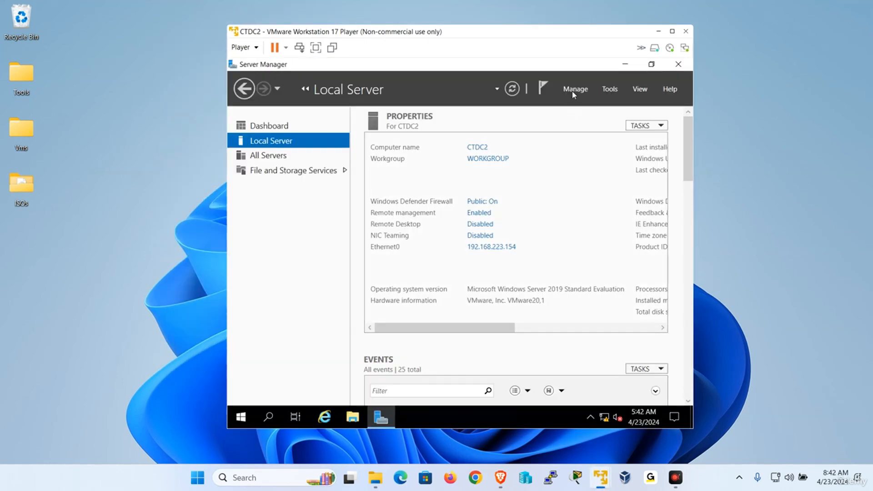
# Step: Run Add Roles and Features on CTDC2, selecting Active Directory Domain Services and its management features, and install
pyautogui.click(574, 90)
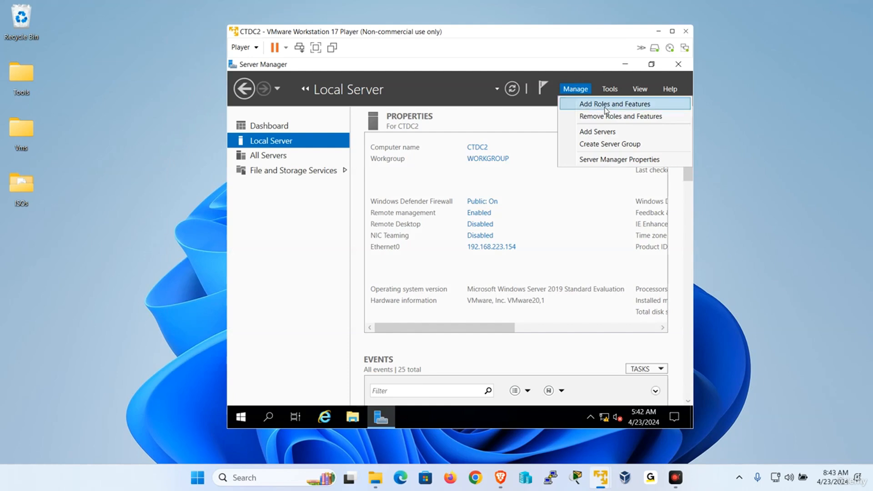
pyautogui.click(587, 102)
pyautogui.doubleClick(505, 143)
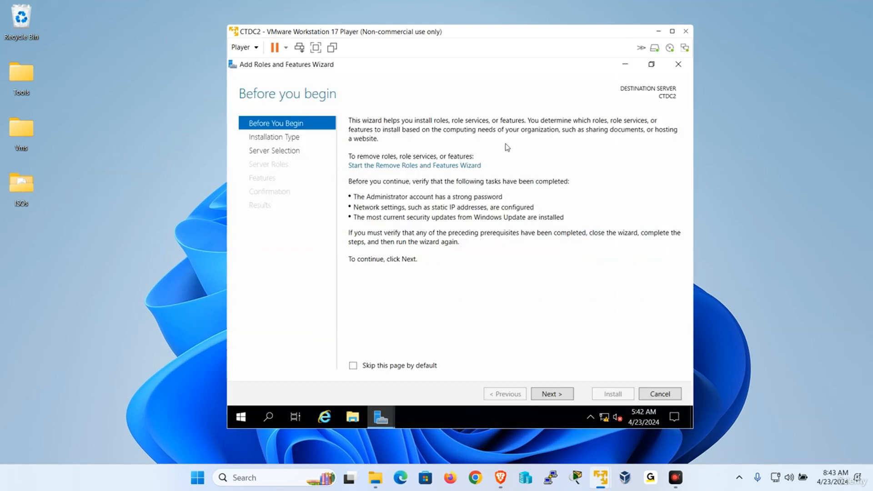
pyautogui.click(557, 398)
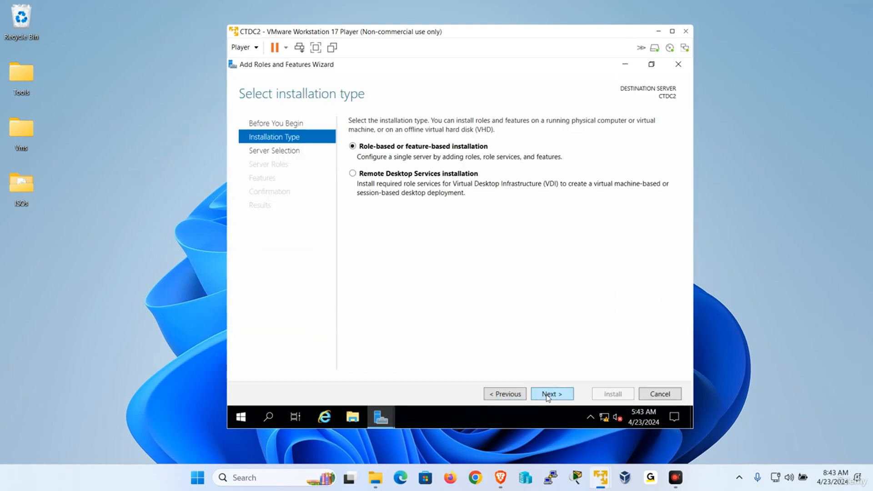
pyautogui.click(556, 395)
pyautogui.click(556, 395)
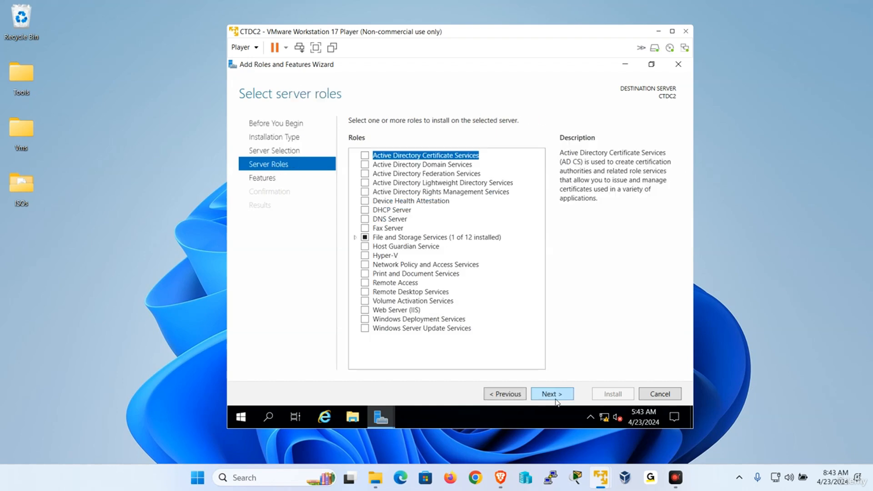
pyautogui.click(365, 164)
pyautogui.click(514, 331)
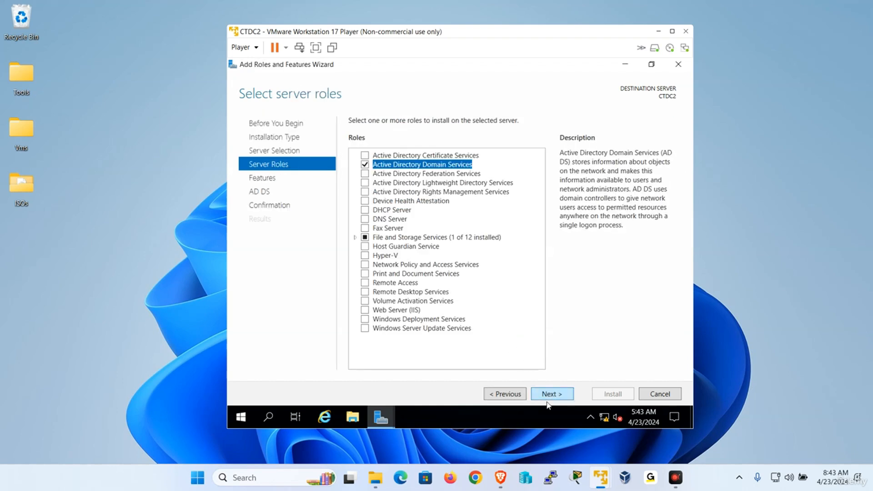
pyautogui.click(552, 395)
pyautogui.click(555, 395)
pyautogui.click(556, 395)
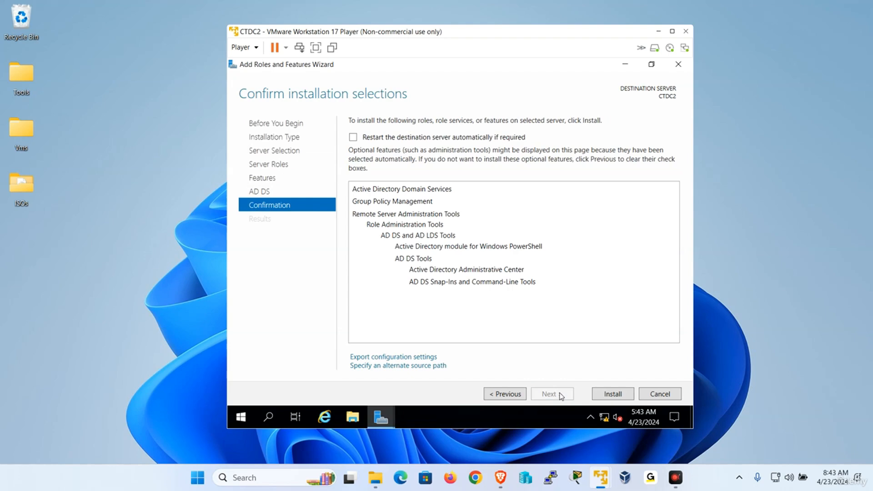
pyautogui.click(611, 393)
# Step: Switch to the NYDC1 VM and move its wizard aside to show the successful AD DS installation
pyautogui.moveTo(601, 478)
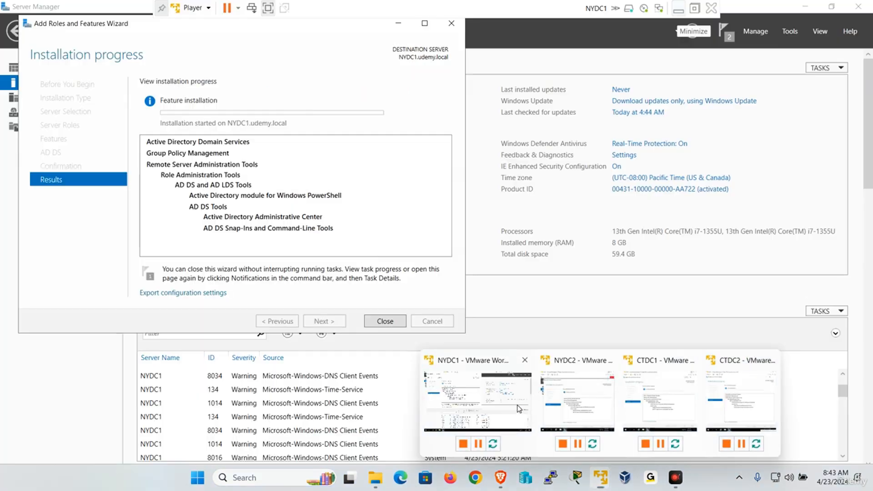
pyautogui.click(500, 396)
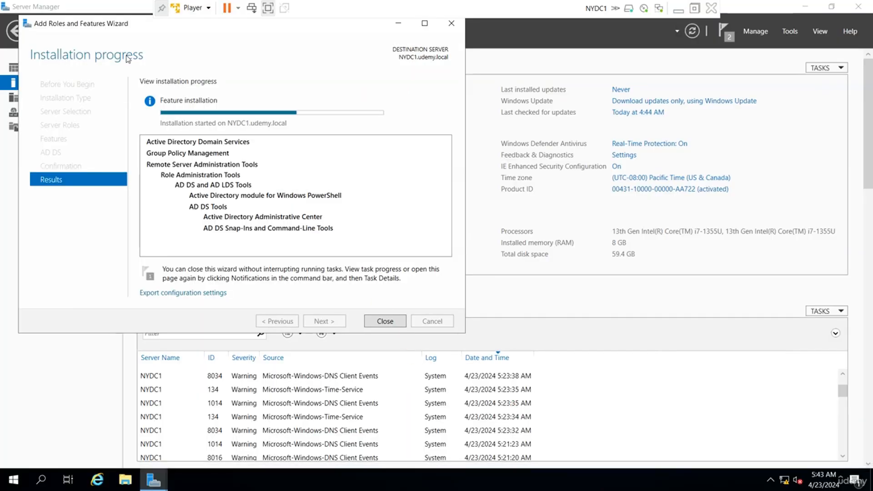
pyautogui.moveTo(140, 28); pyautogui.dragTo(181, 41)
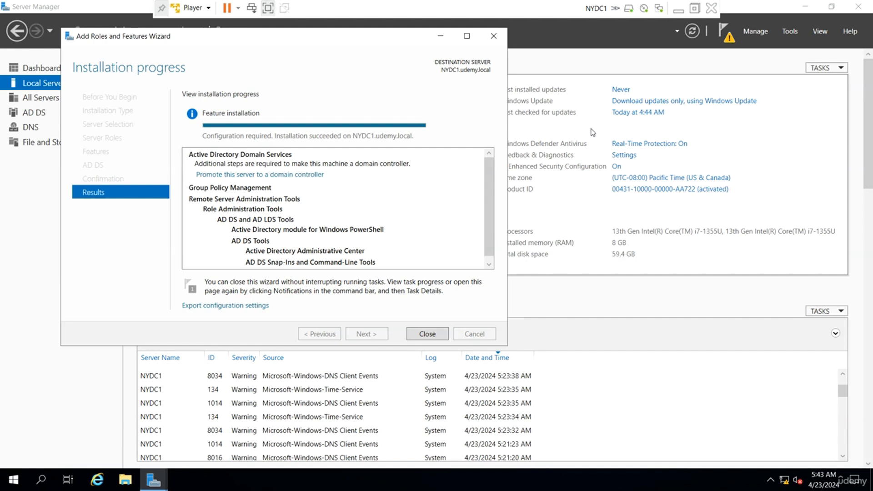
# Step: Hide NYDC1, then check AD DS installation on NYDC2 and CTDC2, arranging their windows side by side
pyautogui.click(680, 15)
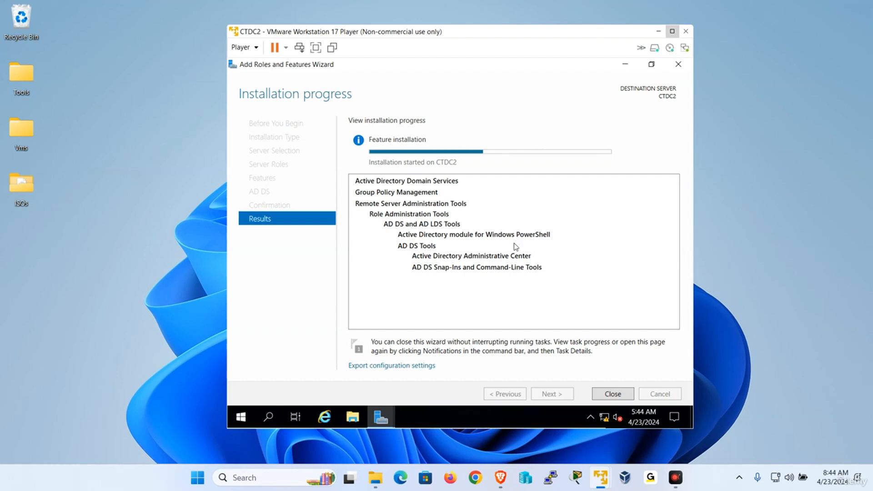
pyautogui.moveTo(602, 477)
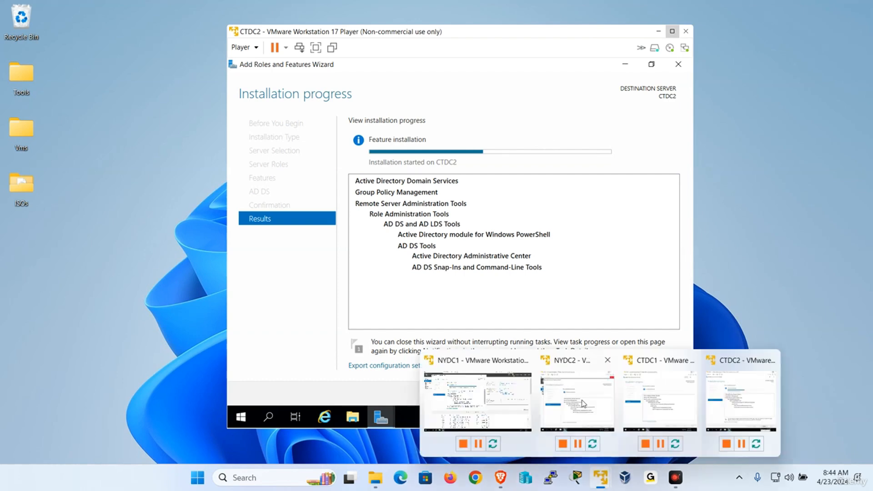
pyautogui.click(585, 405)
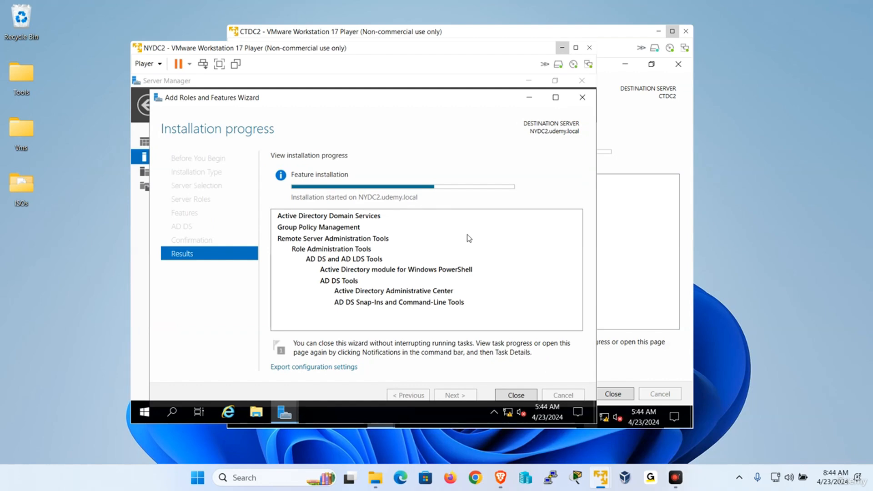
pyautogui.click(615, 238)
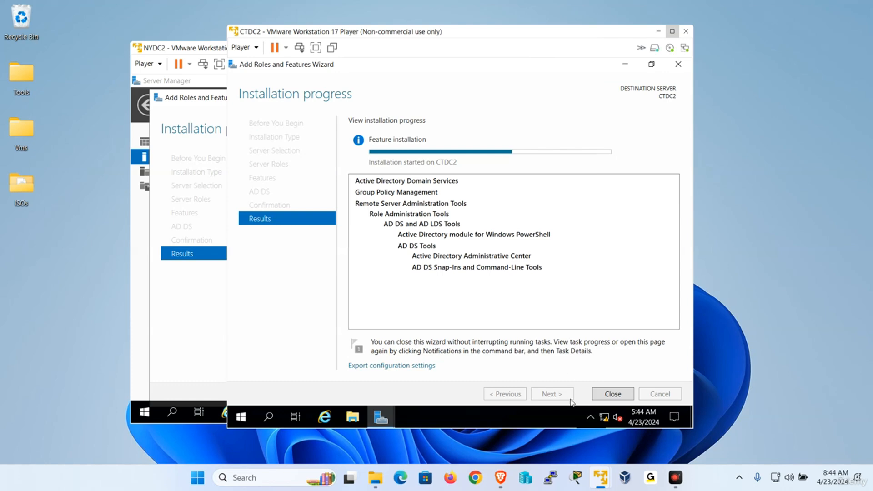
pyautogui.moveTo(606, 484)
pyautogui.click(732, 394)
pyautogui.moveTo(382, 34); pyautogui.dragTo(588, 87)
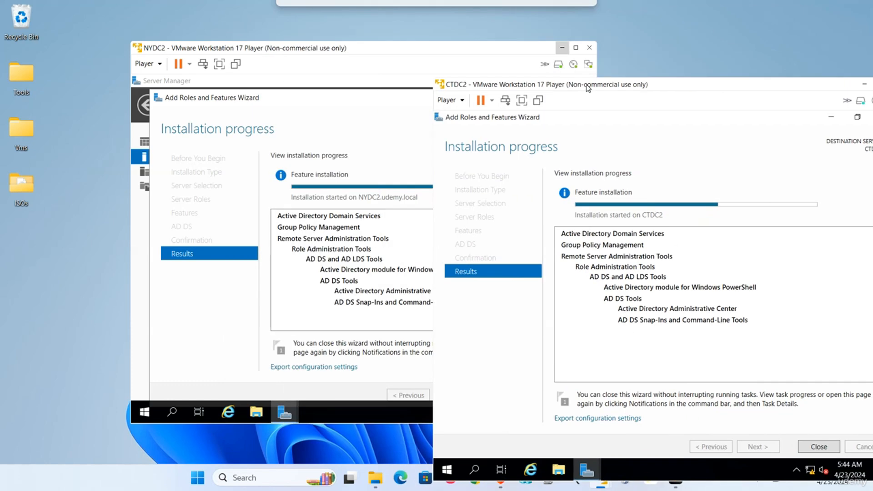
pyautogui.click(309, 52)
pyautogui.moveTo(373, 55); pyautogui.dragTo(305, 54)
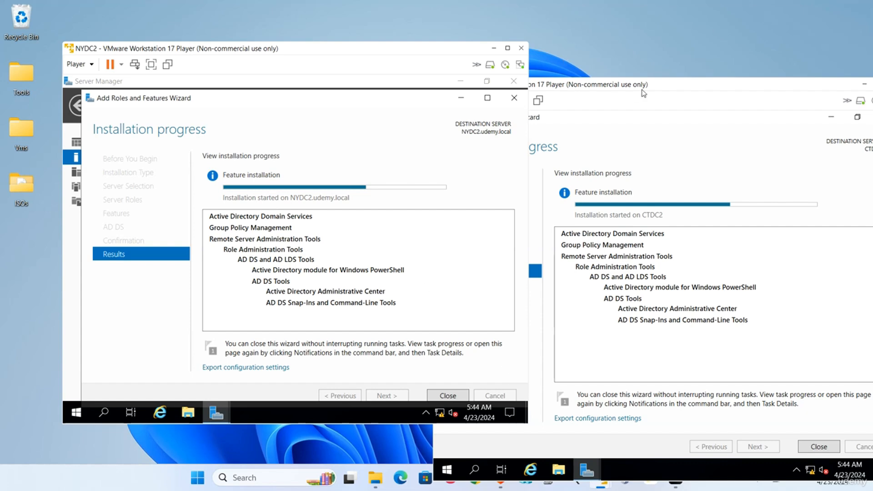
pyautogui.moveTo(644, 91); pyautogui.dragTo(620, 43)
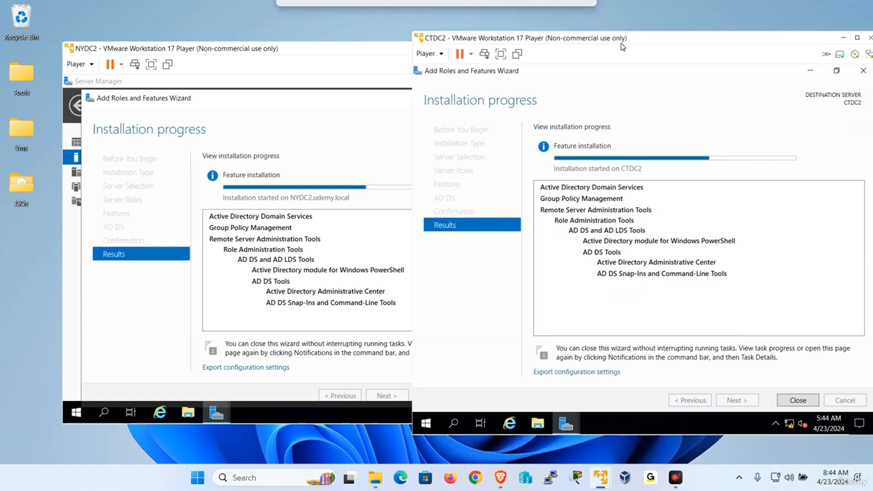
pyautogui.click(311, 56)
# Step: Close NYDC1's finished wizard, minimize the CTDC1, NYDC2 and CTDC2 windows, and return to NYDC1
pyautogui.moveTo(600, 482)
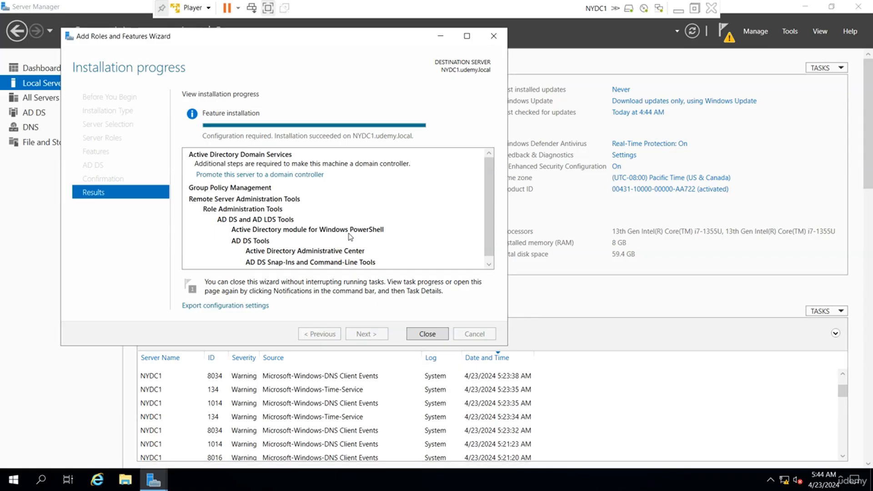
pyautogui.click(426, 334)
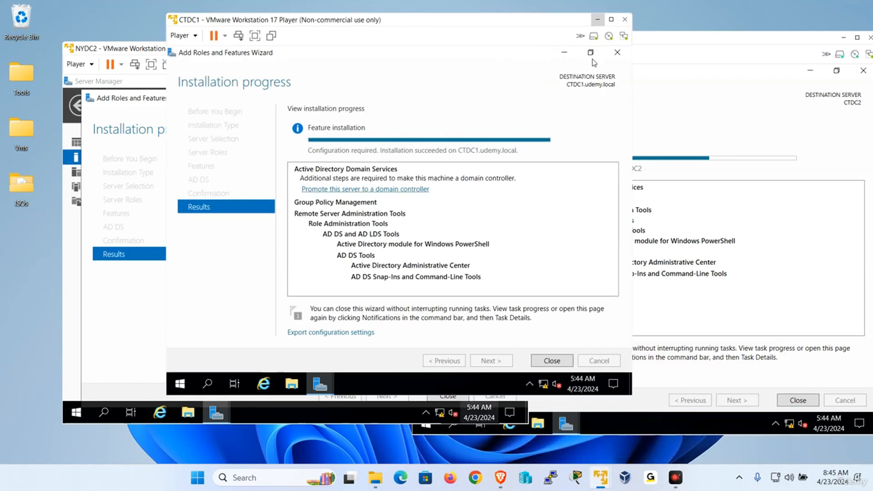
pyautogui.click(599, 19)
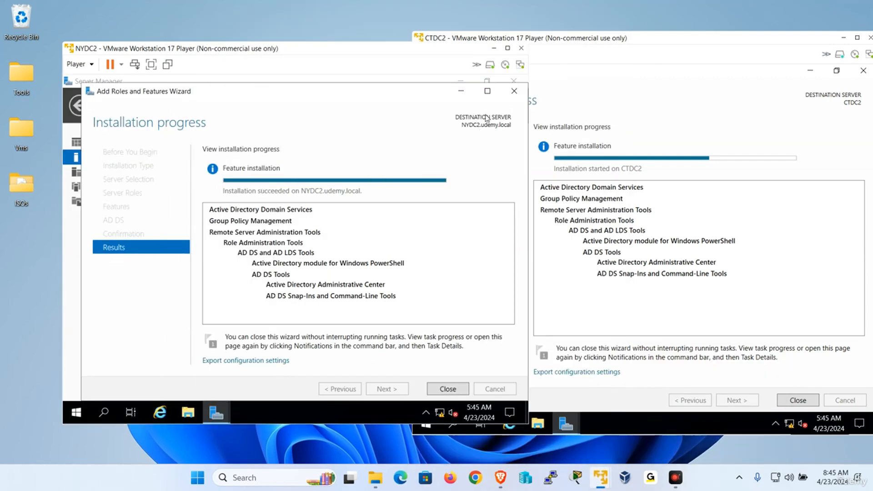
pyautogui.click(495, 49)
pyautogui.moveTo(632, 48); pyautogui.dragTo(423, 53)
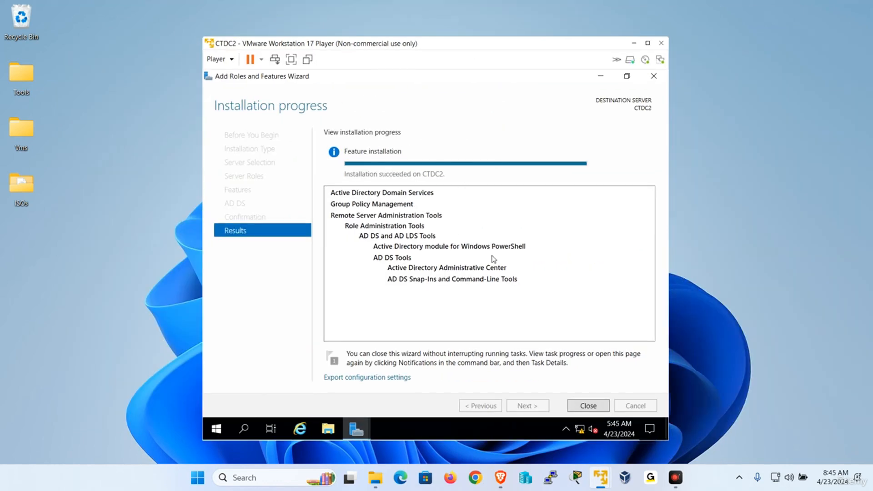
pyautogui.click(634, 43)
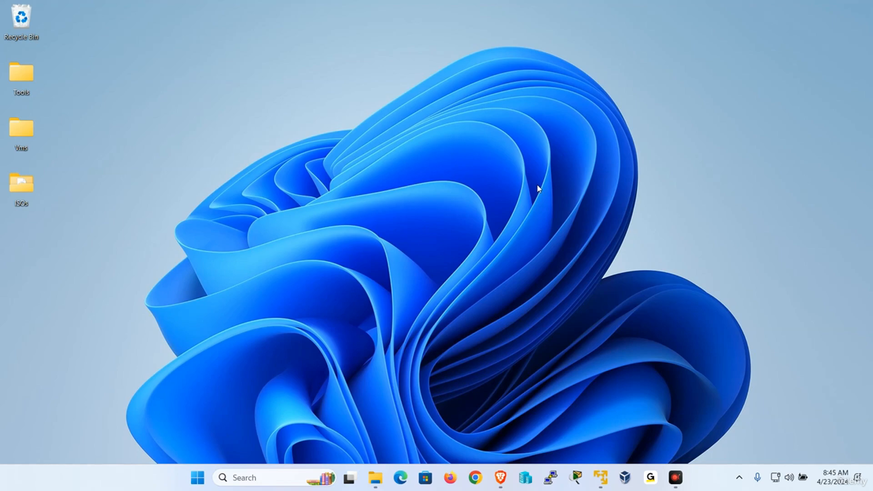
pyautogui.moveTo(607, 471)
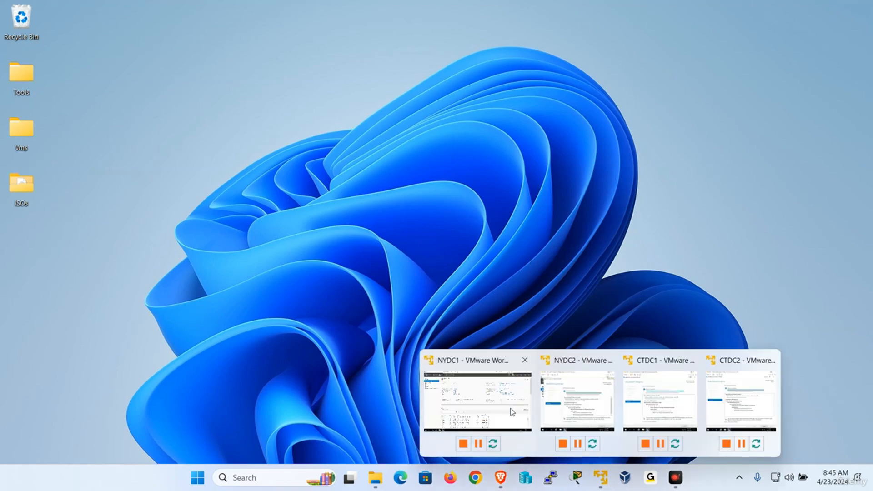
pyautogui.click(489, 405)
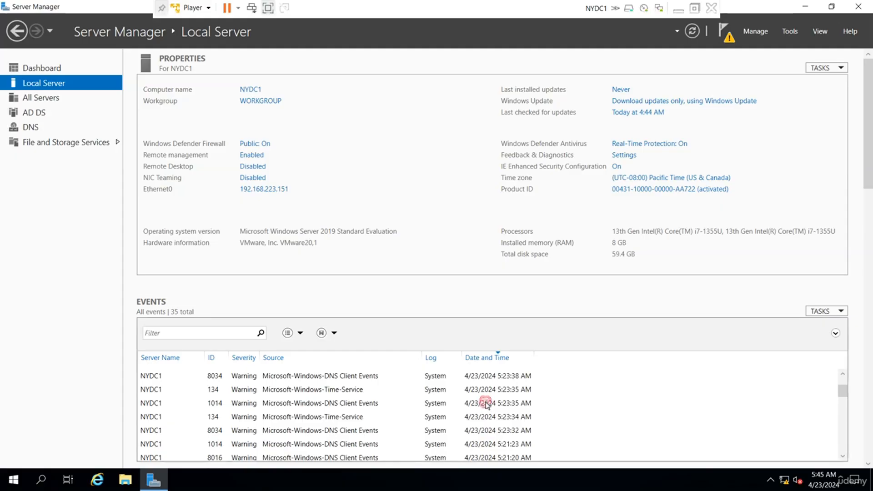
# Step: Launch the promotion to domain controller on NYDC1 as a new forest with root domain udemy.local
pyautogui.click(726, 37)
pyautogui.click(630, 102)
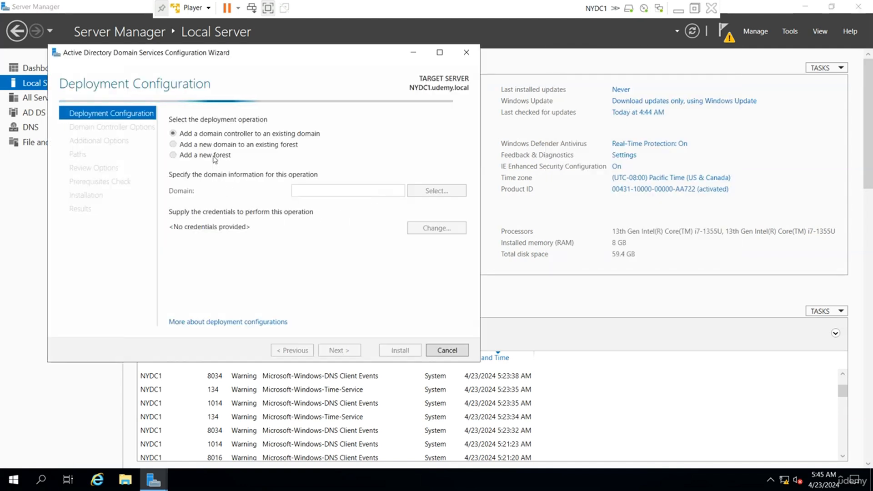
pyautogui.click(215, 157)
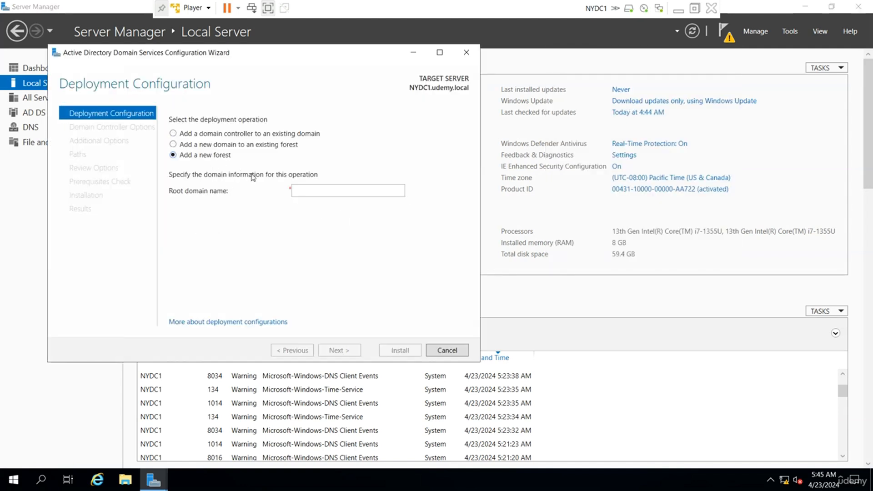
pyautogui.write('udemy.loc')
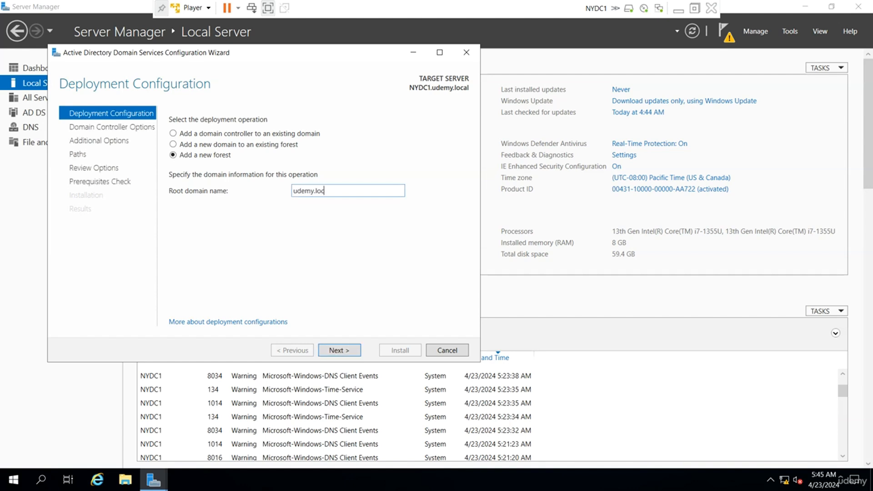
pyautogui.write('al')
pyautogui.press('Return')
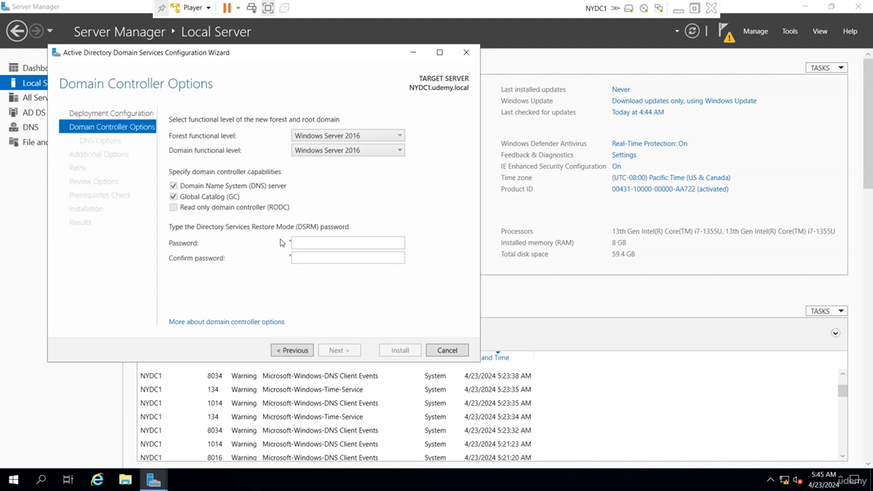
# Step: Keep DNS server enabled and set the Directory Services Restore Mode password
pyautogui.click(174, 186)
pyautogui.click(334, 242)
pyautogui.press('Tab')
pyautogui.write('•••••')
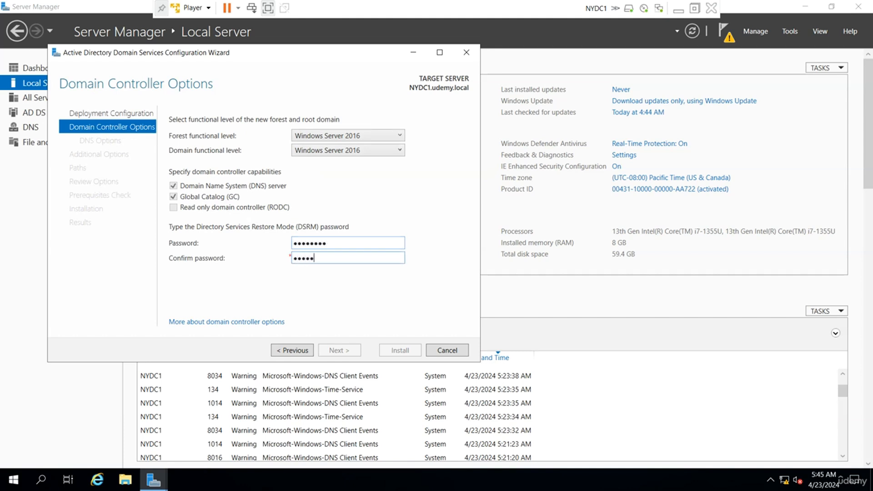
pyautogui.write('•••')
pyautogui.press('Return')
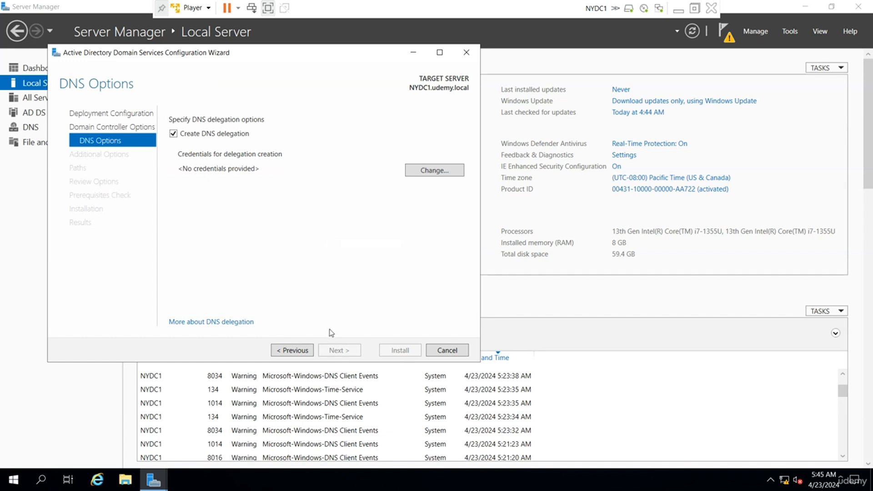
# Step: Skip DNS delegation, accept the default NetBIOS name and folders, pass prerequisites, and install
pyautogui.click(217, 134)
pyautogui.click(335, 353)
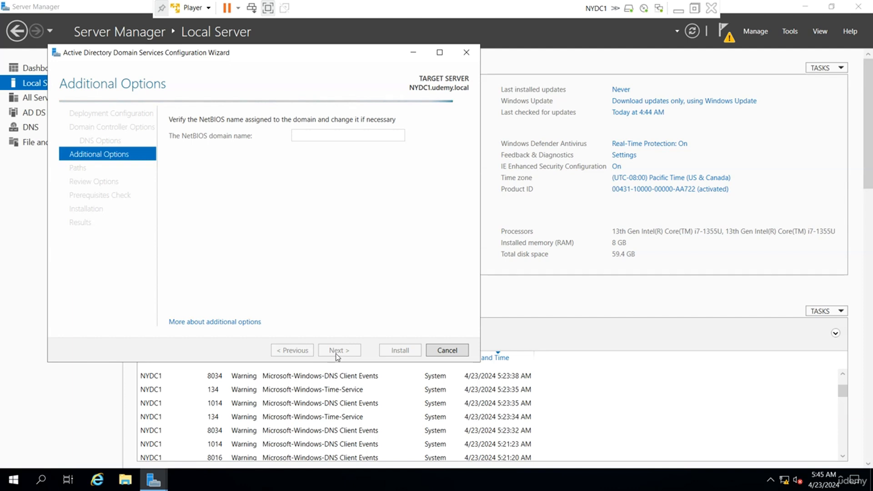
pyautogui.click(337, 352)
pyautogui.click(337, 351)
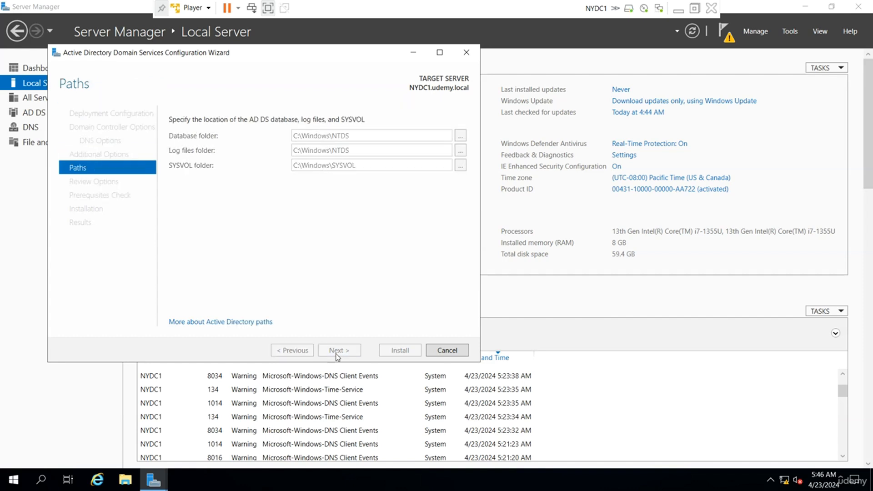
pyautogui.click(337, 351)
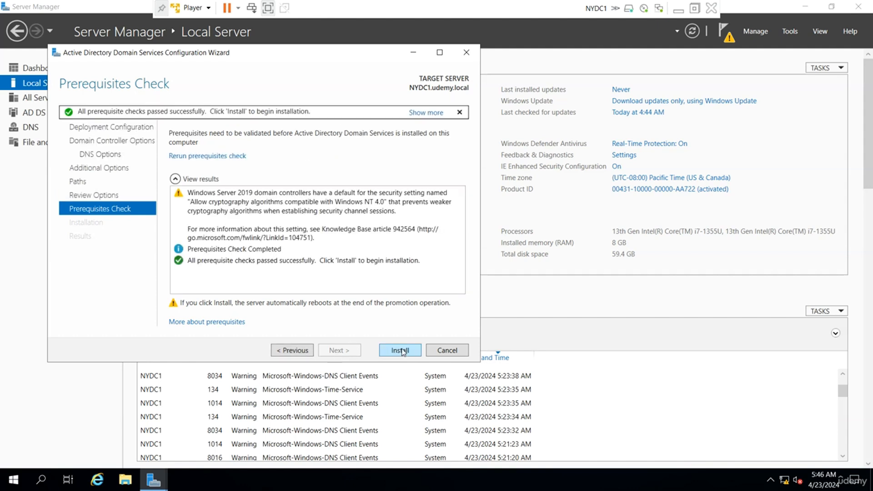
pyautogui.click(402, 351)
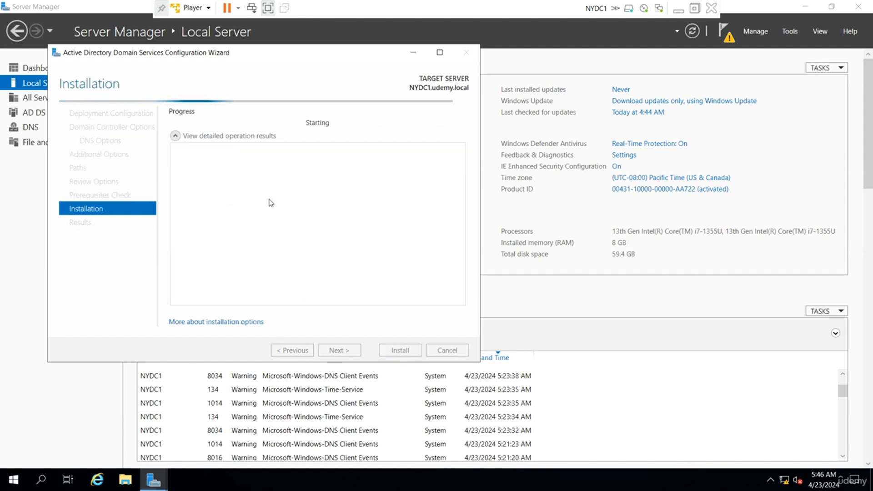
# Step: Exit full screen, send Ctrl+Alt+Del to NYDC1, and sign in with the domain administrator password
pyautogui.click(694, 8)
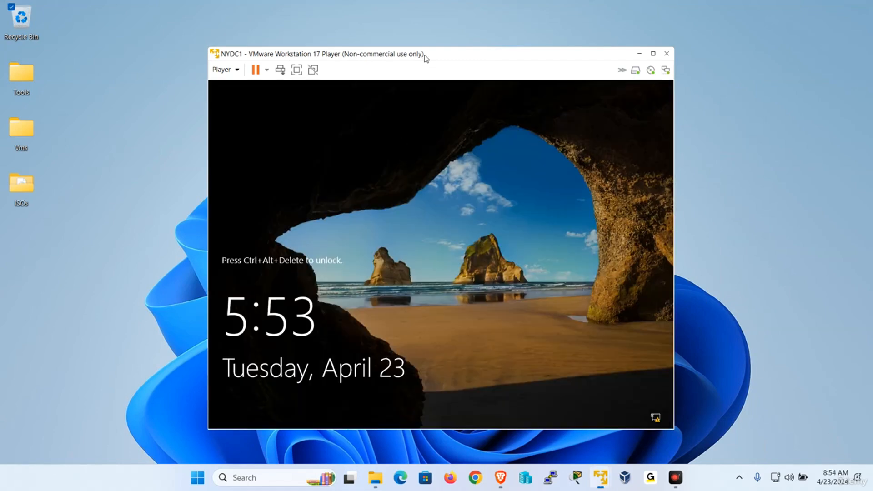
pyautogui.click(196, 61)
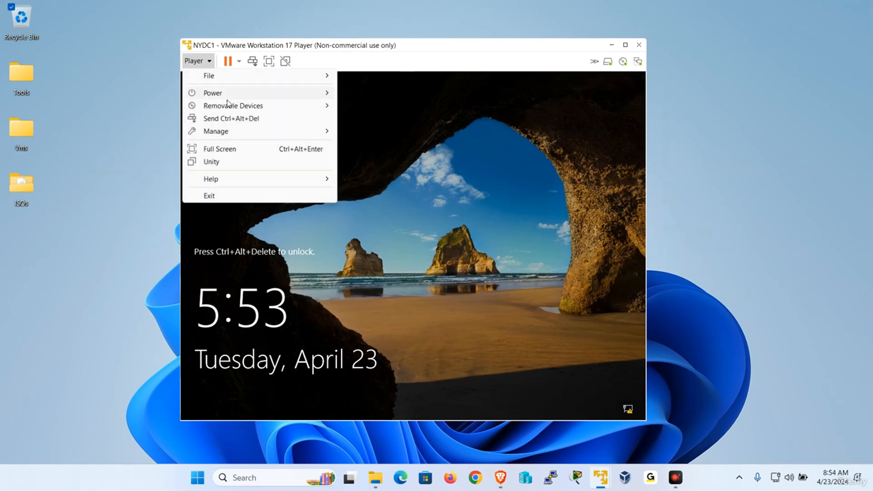
pyautogui.click(231, 118)
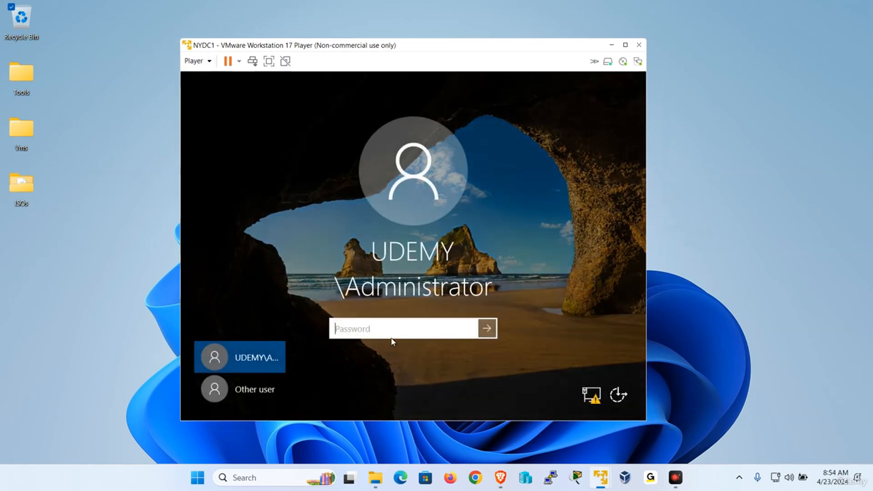
pyautogui.write('Pa')
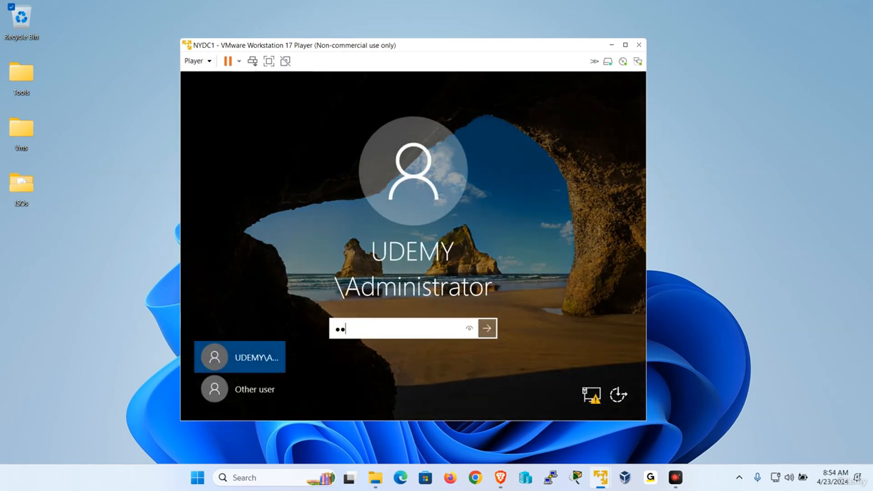
pyautogui.write('$$w0rd')
pyautogui.press('Return')
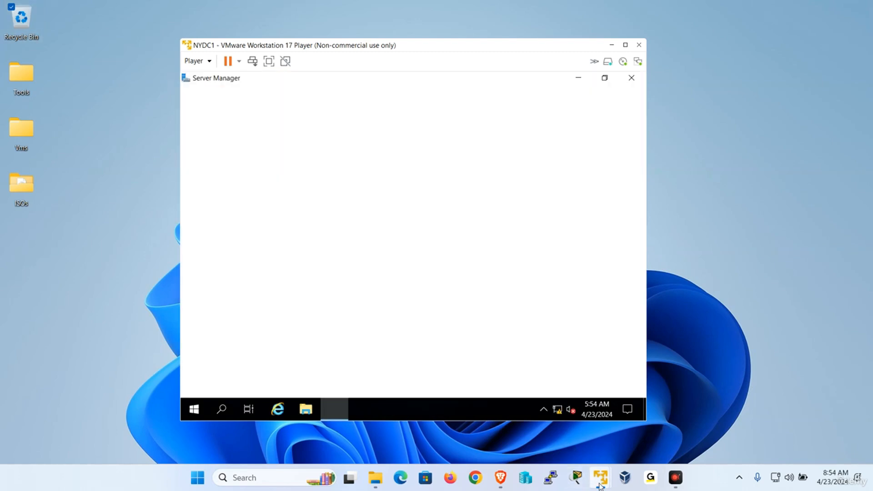
# Step: Bring NYDC2 full screen with its domain controller promotion wizard, targeting the existing domain udemy.local
pyautogui.moveTo(600, 485)
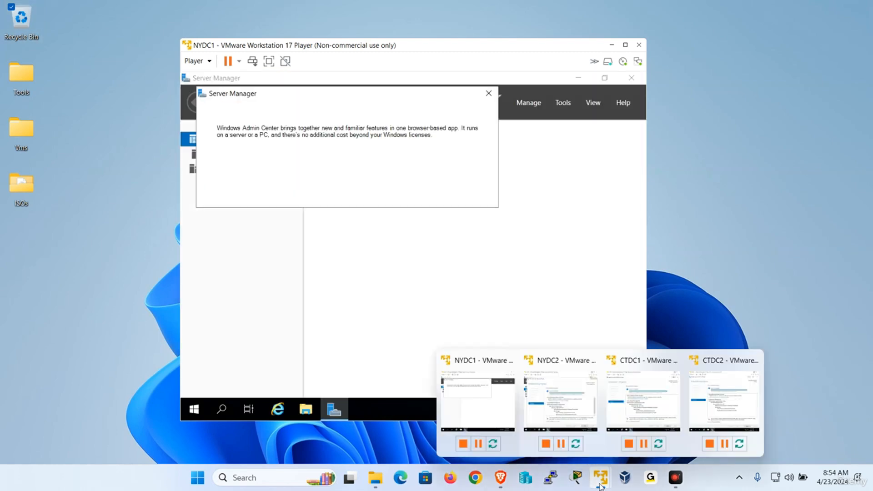
pyautogui.click(550, 389)
pyautogui.click(284, 229)
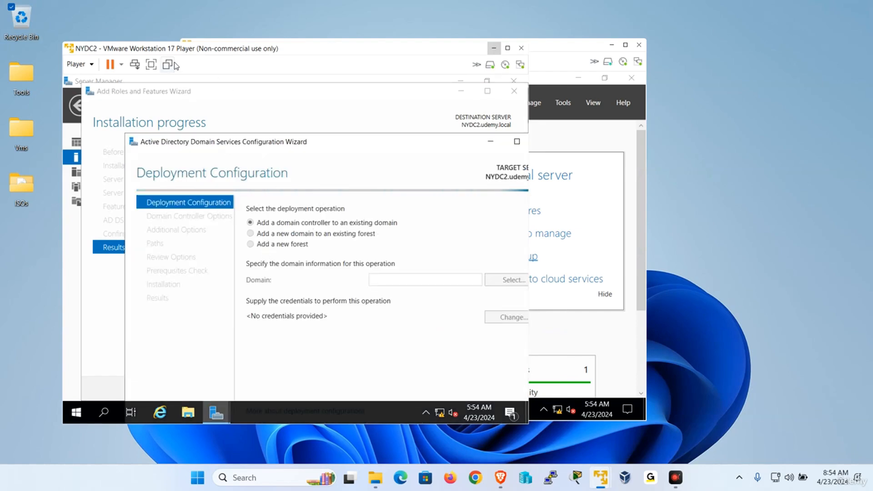
pyautogui.doubleClick(153, 50)
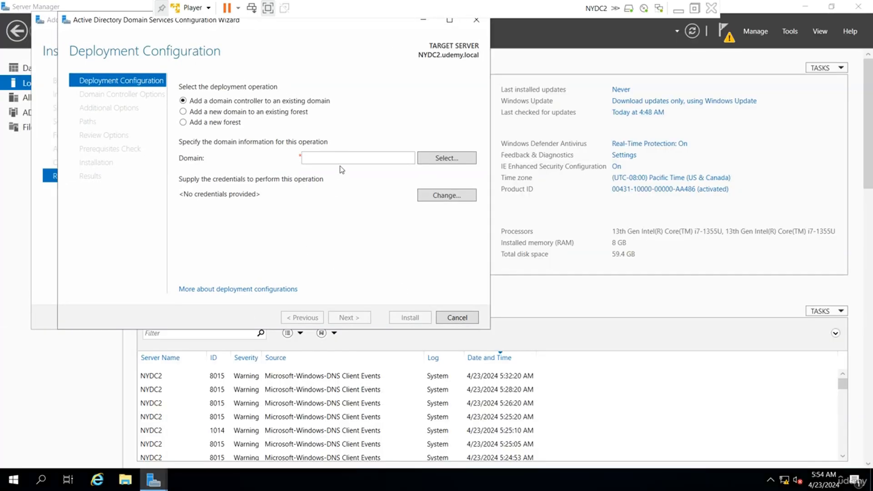
pyautogui.click(341, 158)
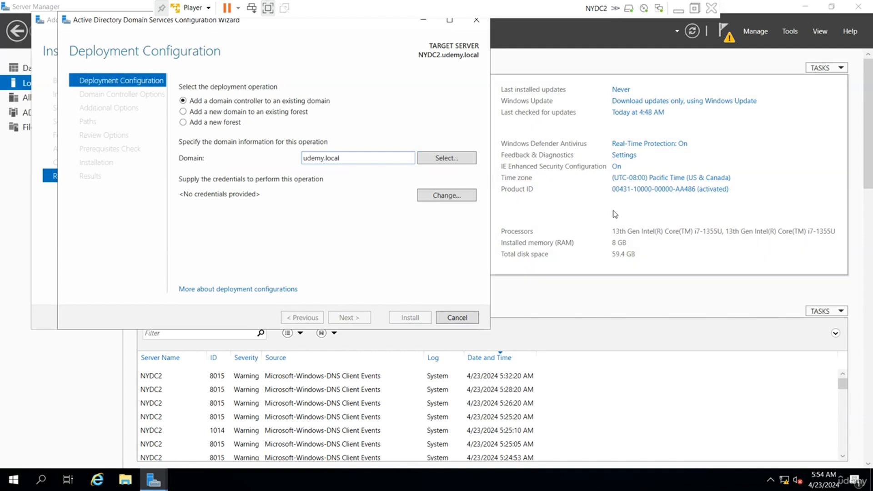
# Step: Supply the UDEMY domain administrator credentials for the deployment and continue to the controller options
pyautogui.click(440, 200)
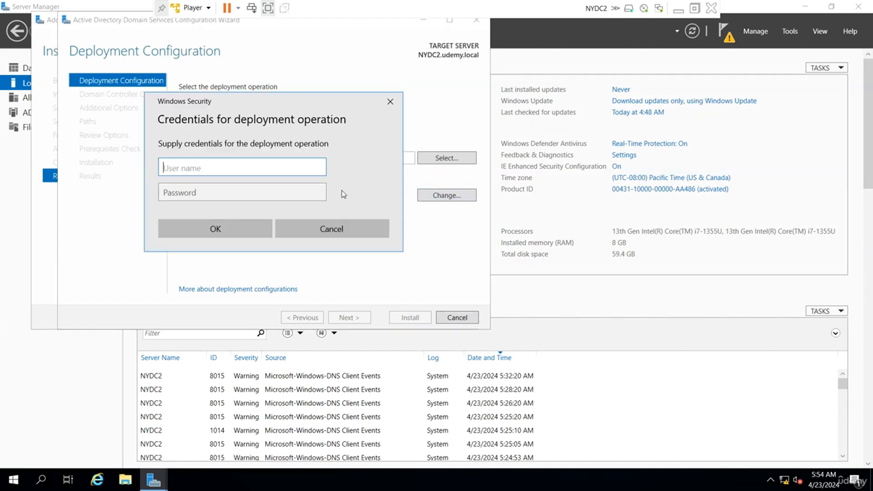
pyautogui.write('udemy\\administrator')
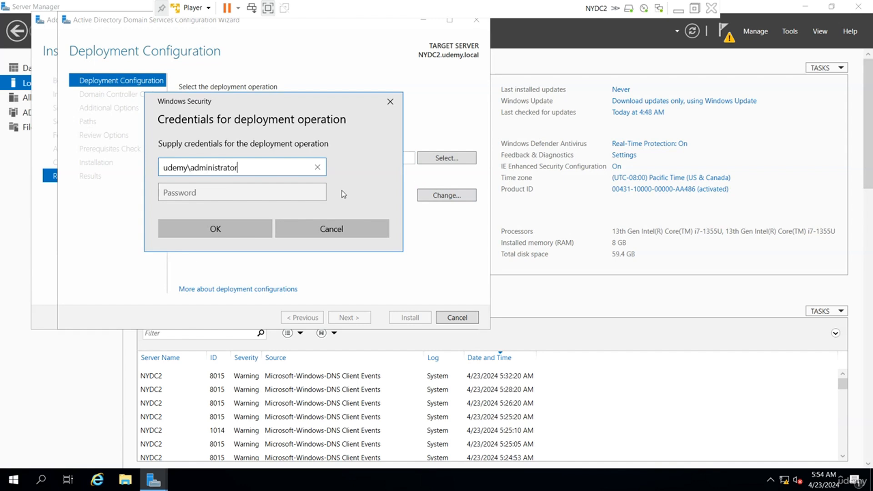
pyautogui.press('Tab')
pyautogui.write('P')
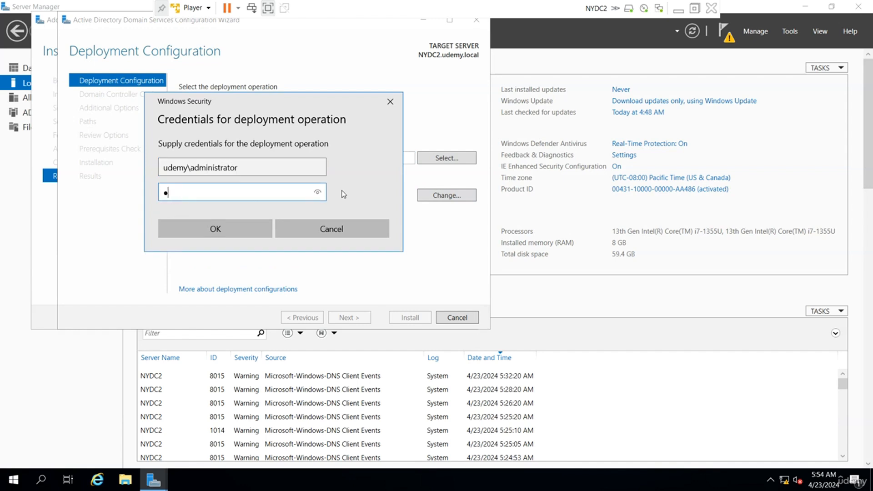
pyautogui.press('Return')
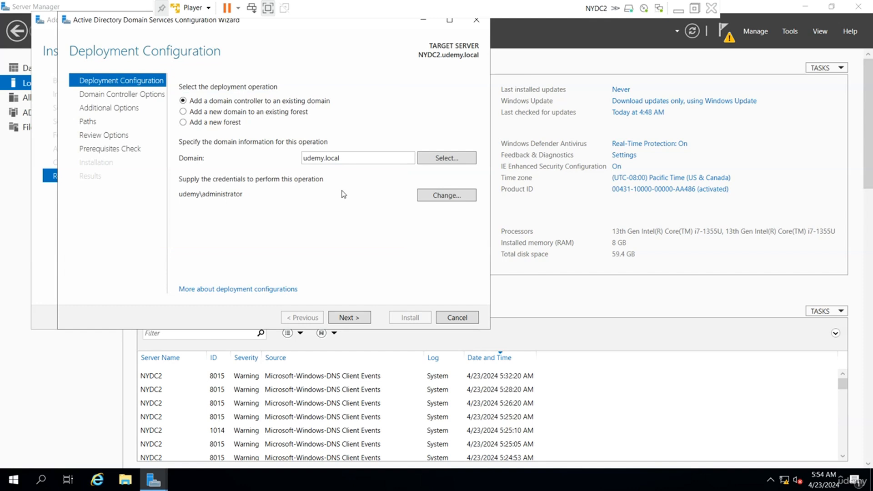
pyautogui.click(351, 318)
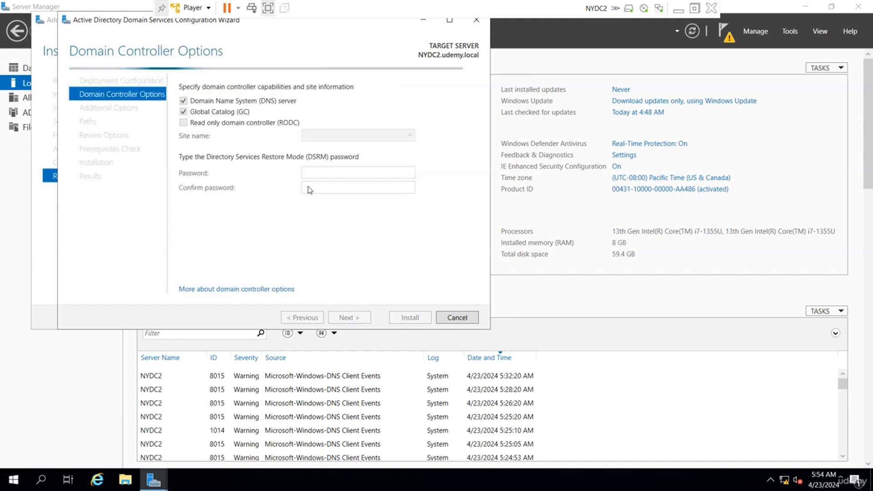
# Step: Clear the DNS server and Global Catalog options and set the DSRM password on NYDC2
pyautogui.click(183, 102)
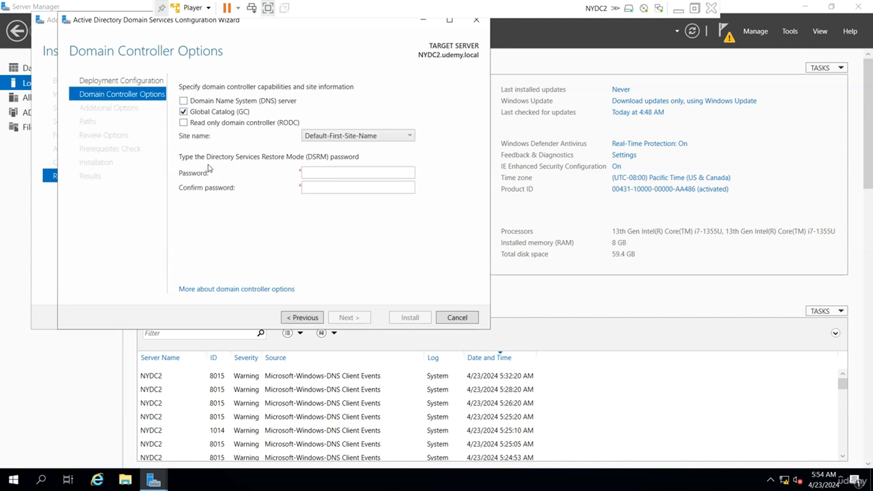
pyautogui.click(184, 113)
pyautogui.click(358, 173)
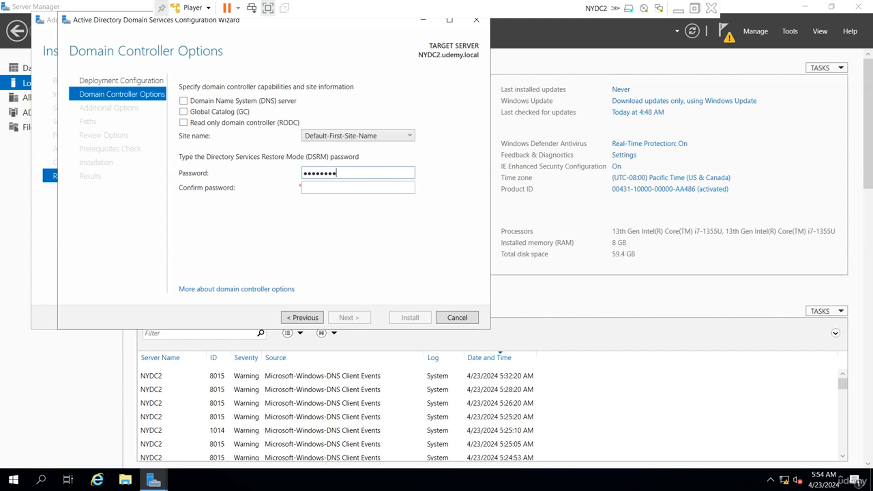
pyautogui.click(358, 187)
pyautogui.write('••••••')
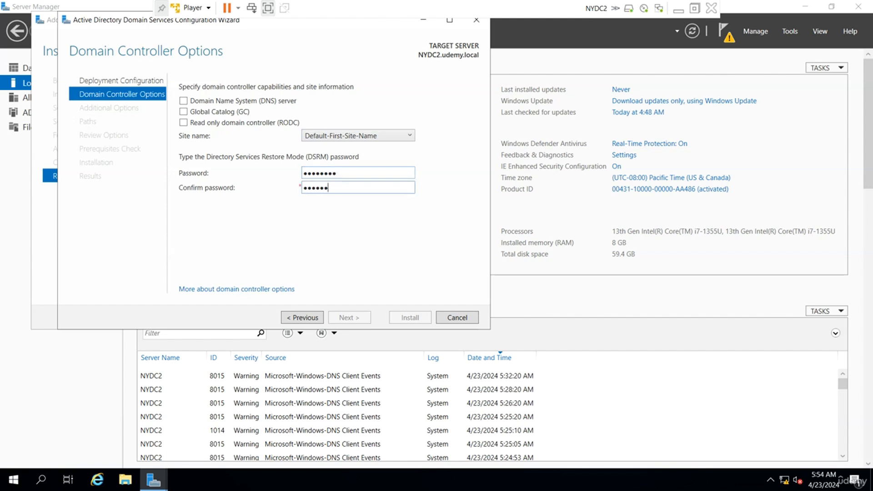
pyautogui.write('•••')
pyautogui.press('Return')
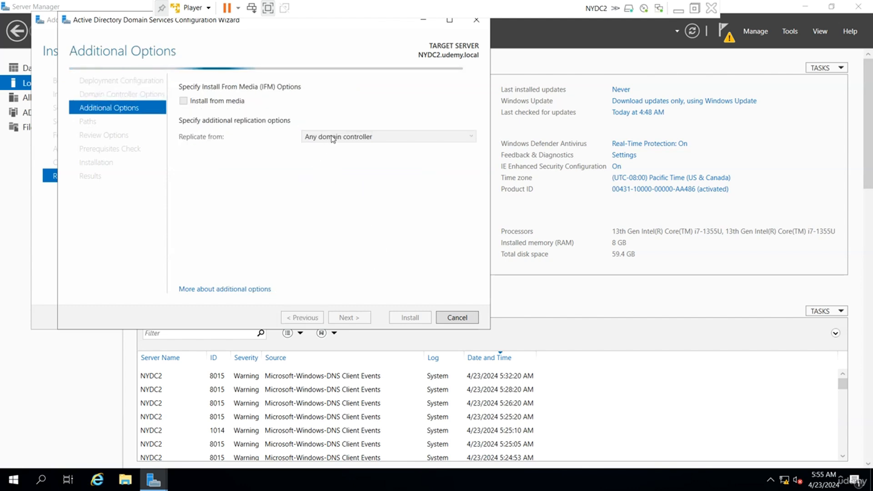
# Step: Replicate from Any domain controller, accept default paths and review, pass prerequisites, and install
pyautogui.click(333, 138)
pyautogui.click(335, 149)
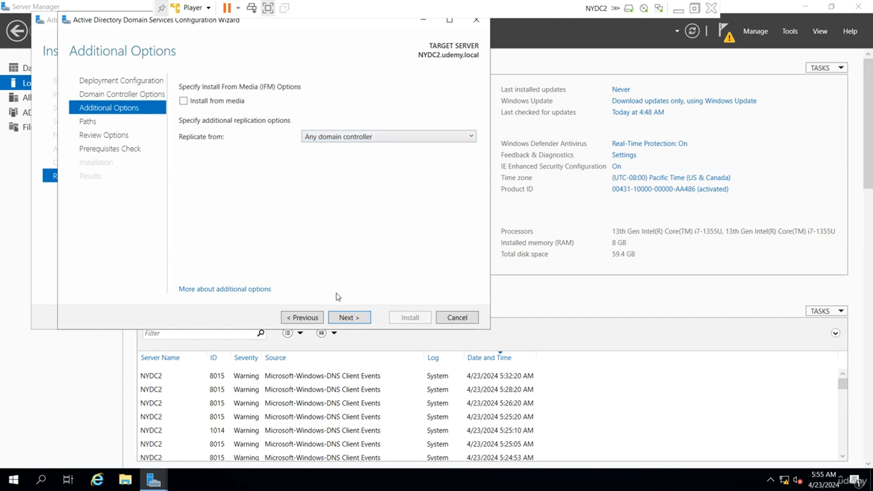
pyautogui.click(344, 321)
pyautogui.click(345, 321)
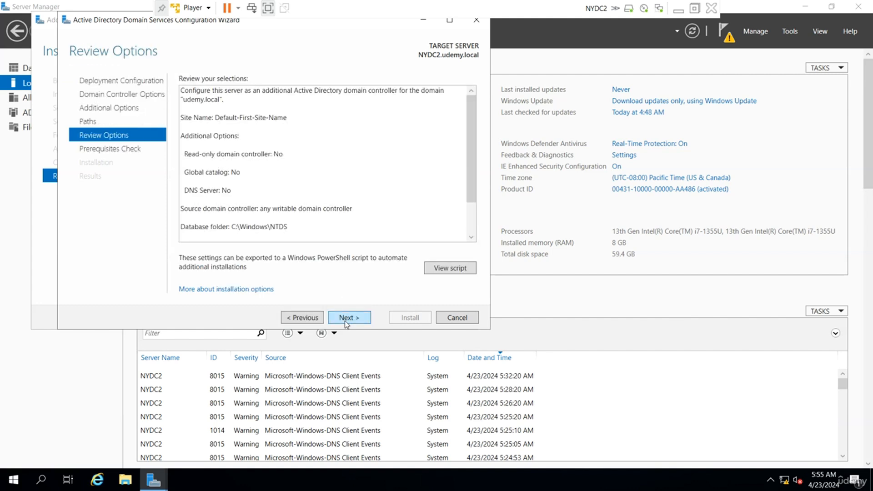
pyautogui.click(345, 319)
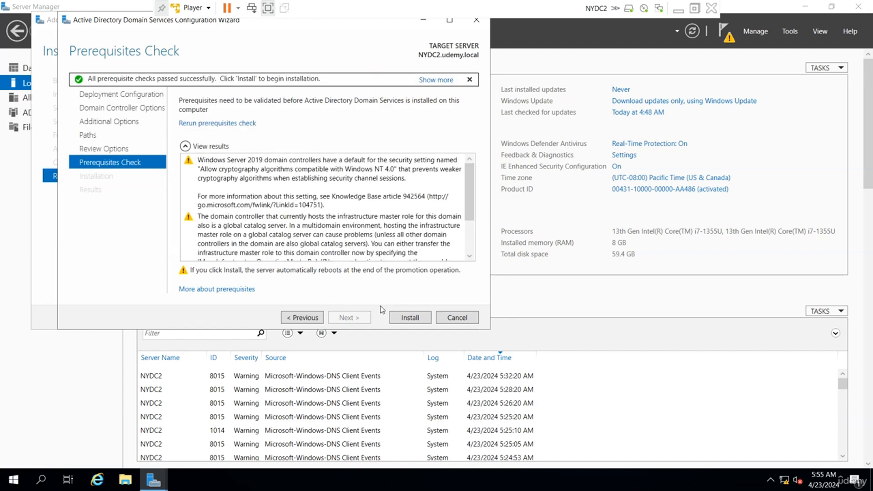
pyautogui.click(411, 322)
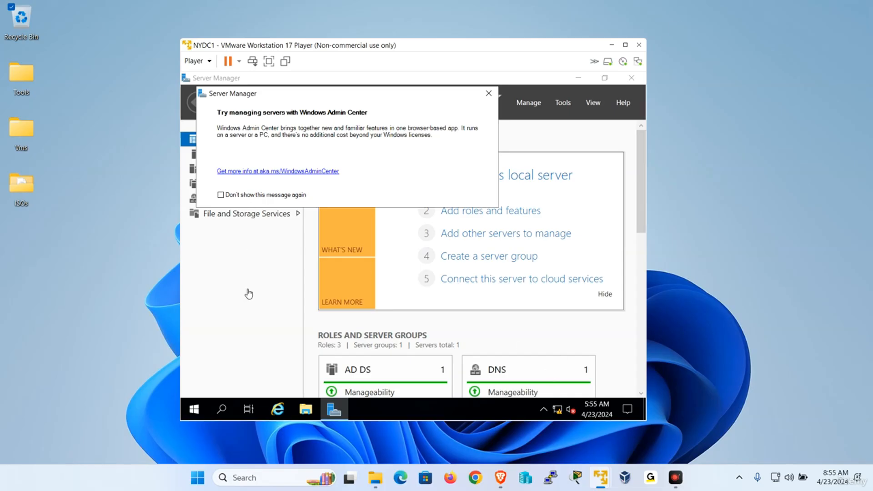
# Step: Open CTDC1's promotion wizard full screen and enter the domain administrator username and password
pyautogui.moveTo(601, 478)
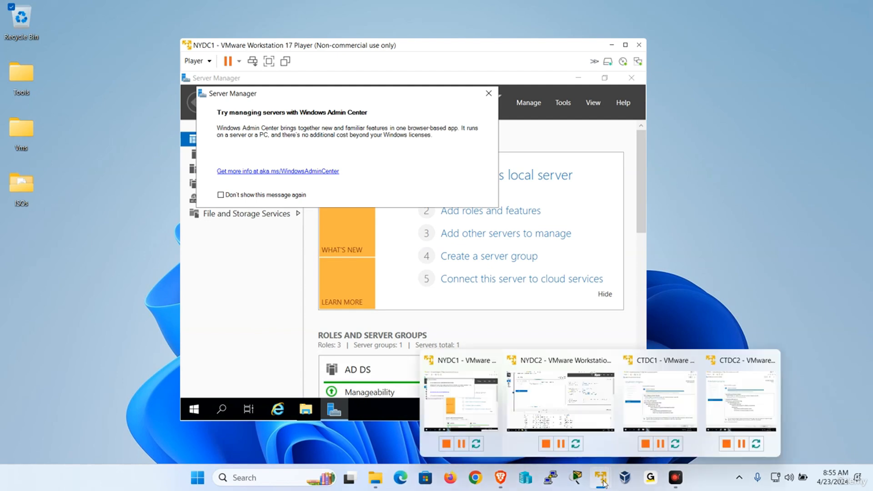
pyautogui.click(602, 368)
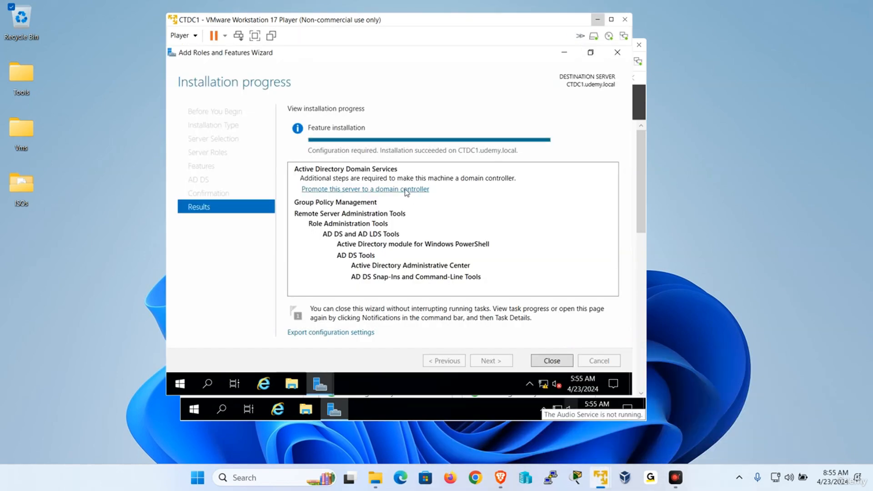
pyautogui.click(408, 192)
pyautogui.hotkey('ctrl', 'alt', 'Return')
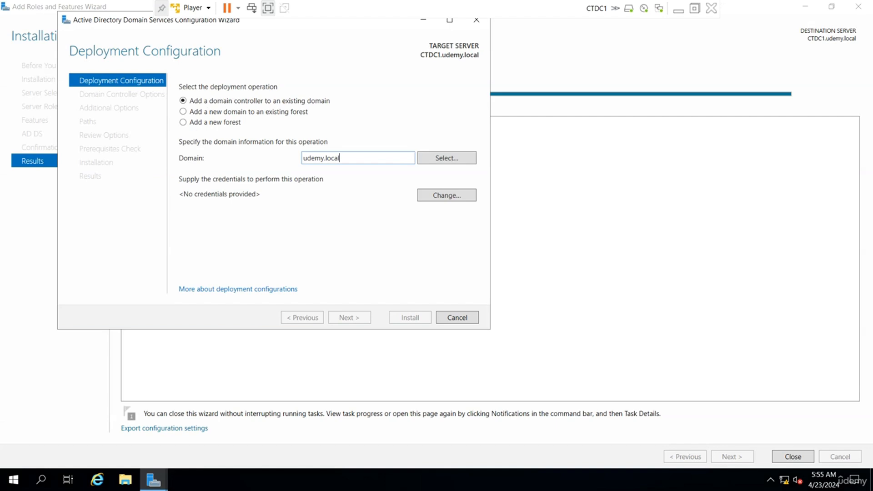
pyautogui.click(444, 196)
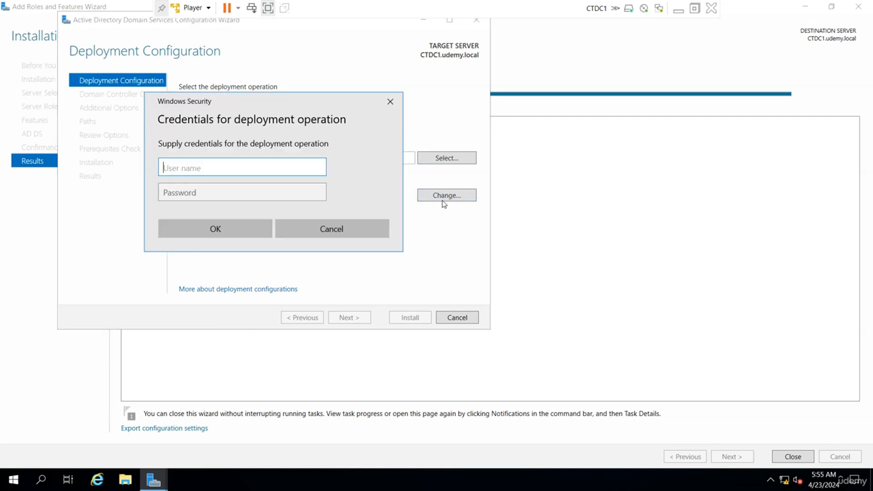
pyautogui.write('udemy\\administrator')
pyautogui.press('Tab')
pyautogui.write('P')
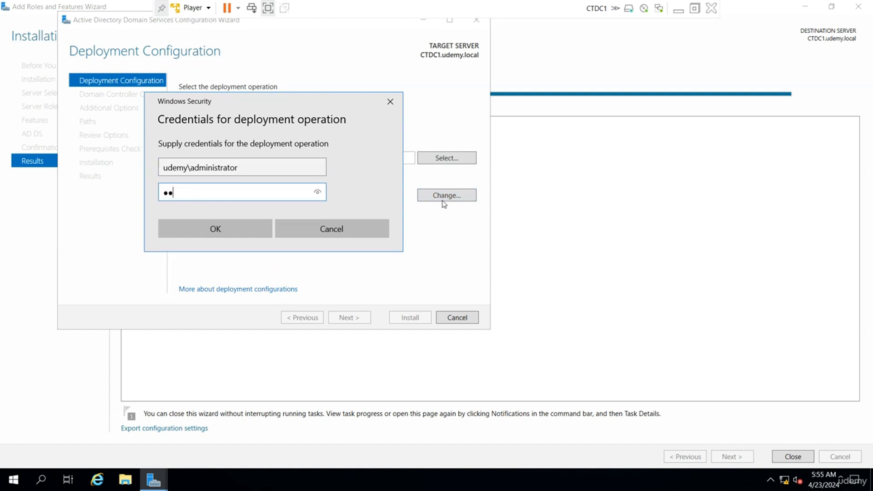
pyautogui.write('a$$w0rd')
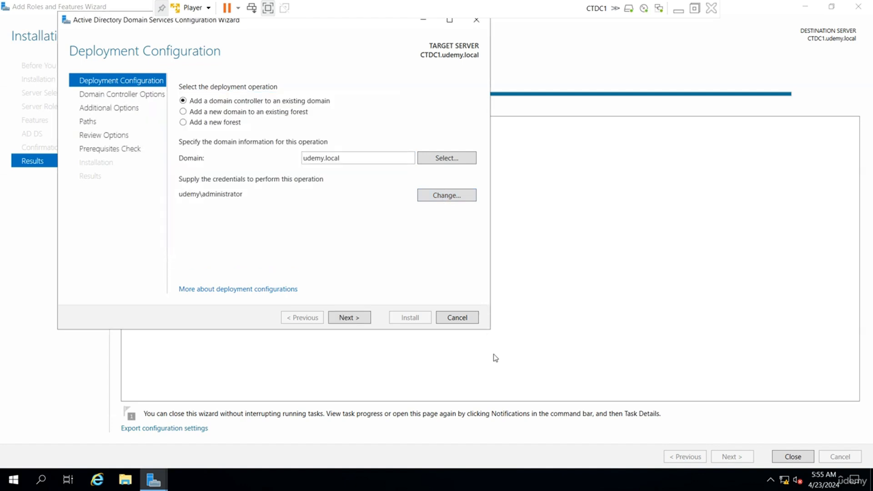
# Step: On CTDC1, turn off the DNS server option and set and confirm the restore-mode (DSRM) password
pyautogui.click(354, 320)
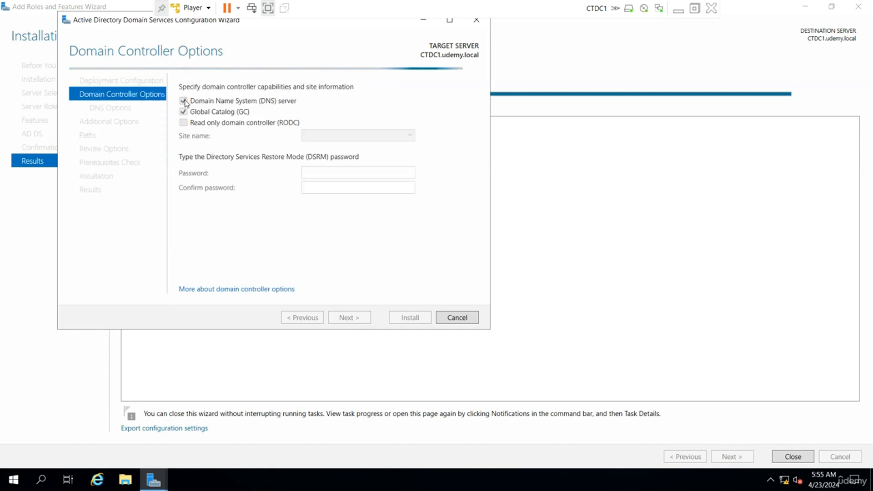
pyautogui.click(184, 101)
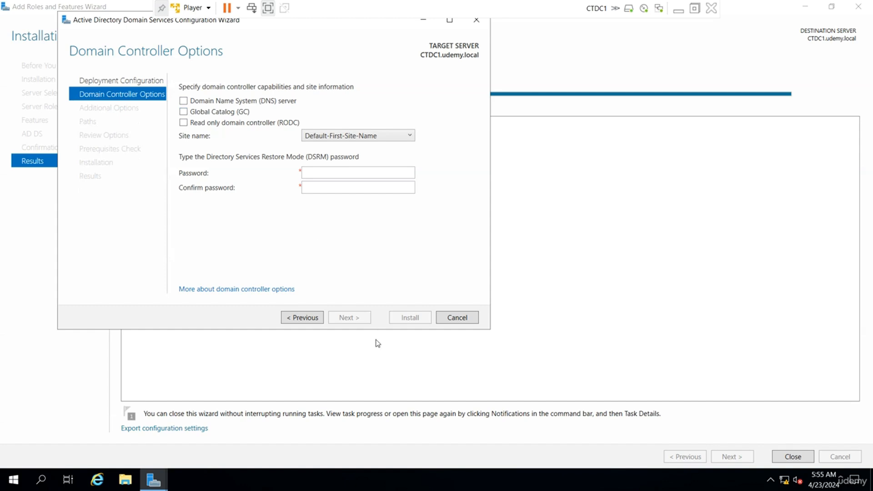
pyautogui.click(346, 172)
pyautogui.press('Tab')
pyautogui.write('••••••••')
pyautogui.press('Return')
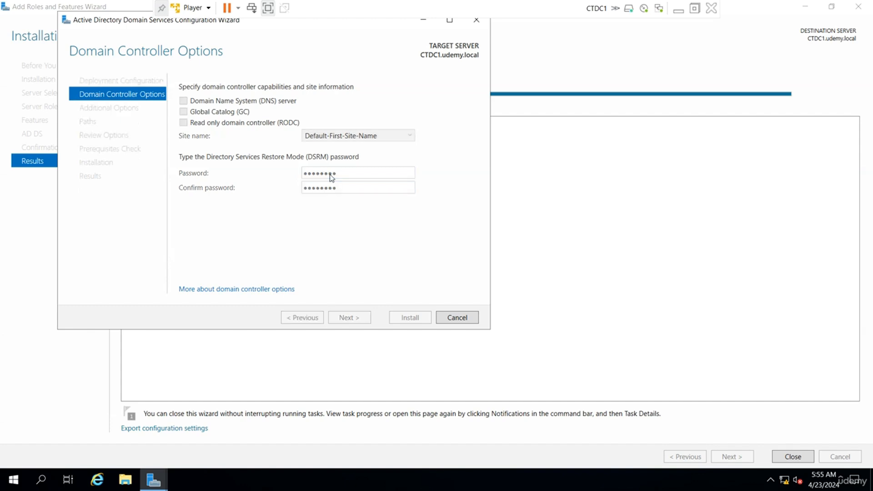
# Step: Accept Additional Options, Paths and Review, start the installation, and minimize the CTDC1 VM
pyautogui.click(350, 319)
pyautogui.click(350, 317)
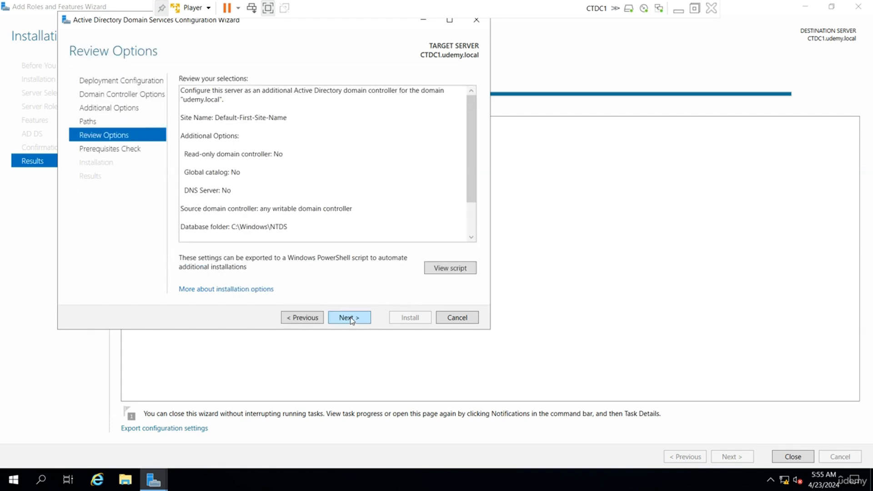
pyautogui.click(350, 318)
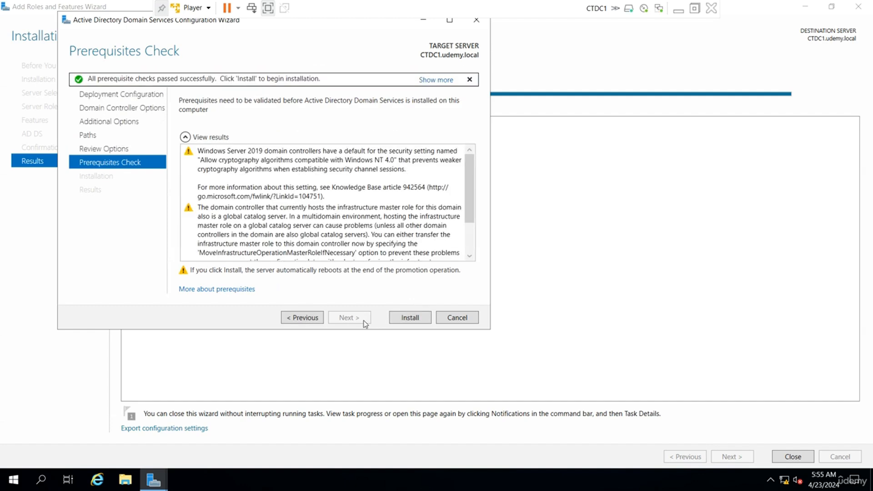
pyautogui.click(411, 319)
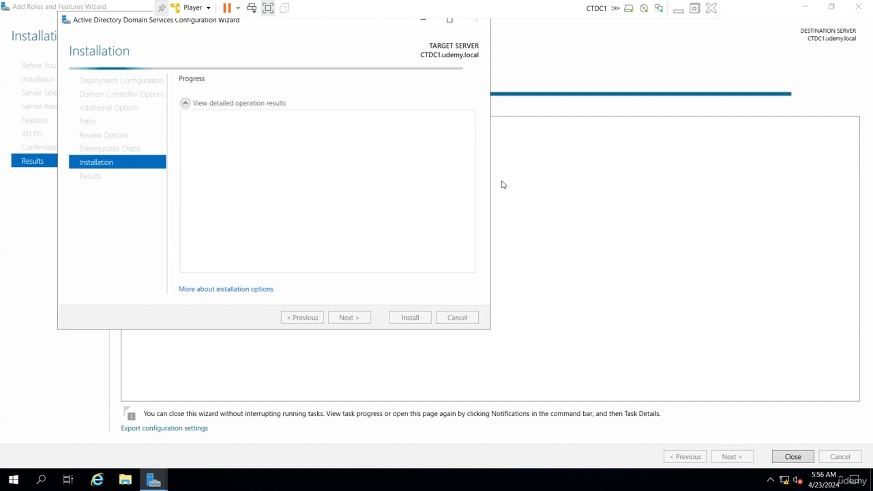
pyautogui.click(678, 9)
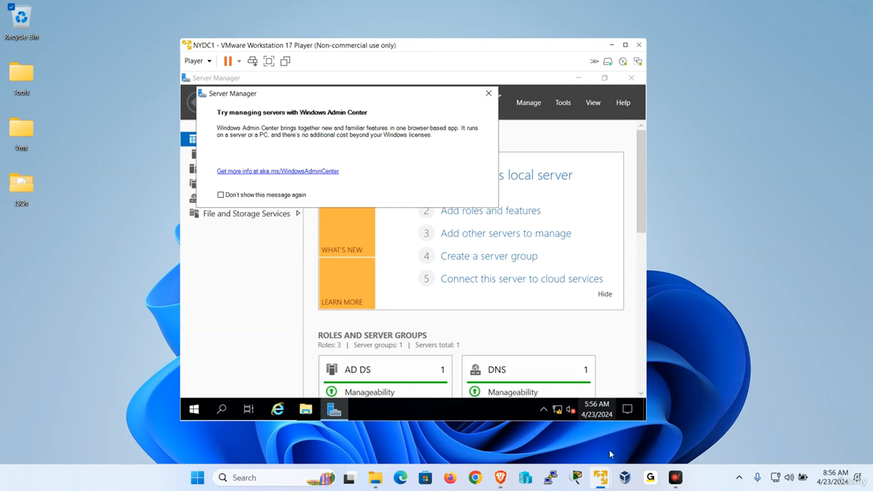
# Step: Switch to the CTDC2 VM and launch 'Promote this server to a domain controller'
pyautogui.moveTo(600, 477)
pyautogui.click(758, 397)
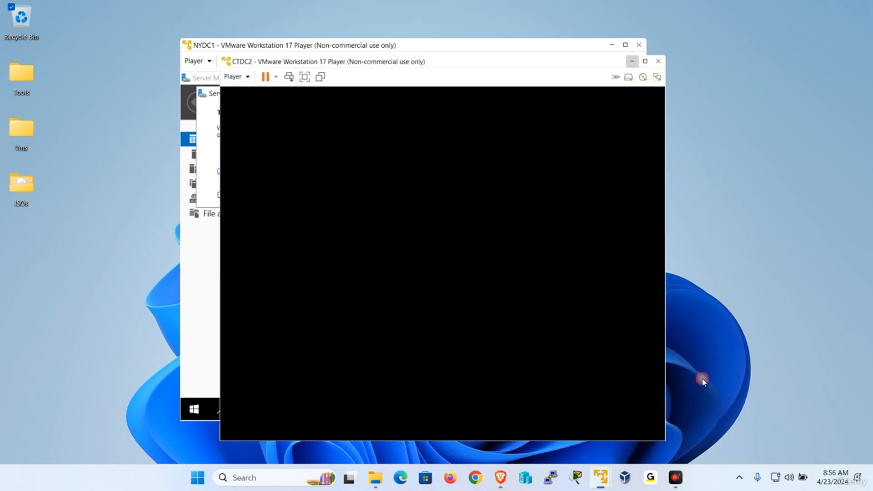
pyautogui.click(424, 214)
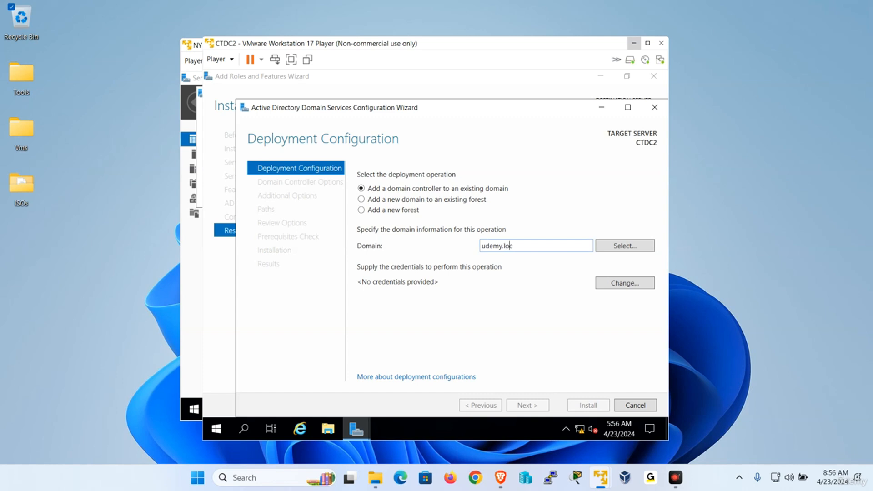
# Step: Enter the udemy domain administrator account and its password, then continue to Domain Controller Options
pyautogui.click(630, 288)
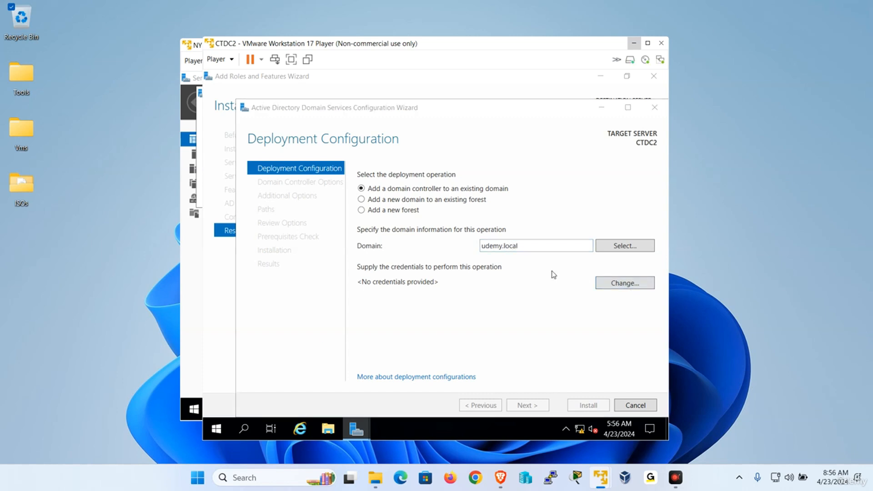
pyautogui.write('udemy')
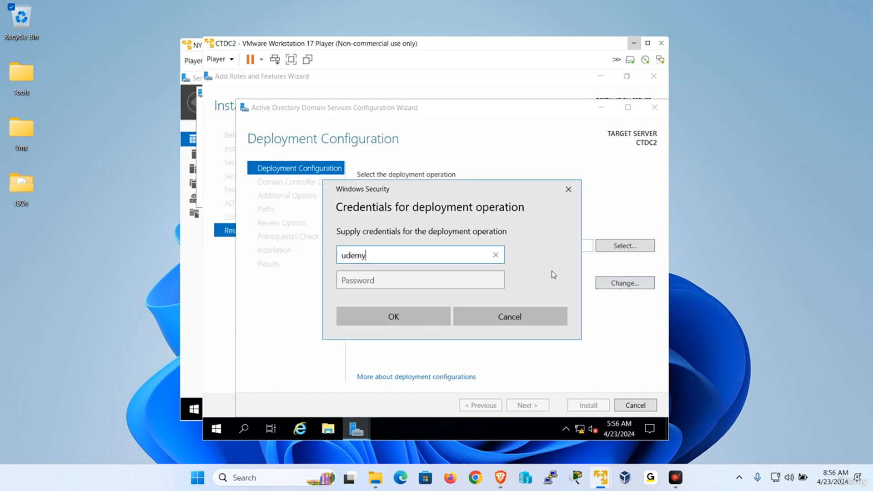
pyautogui.write('\\administrator')
pyautogui.press('Tab')
pyautogui.write('P')
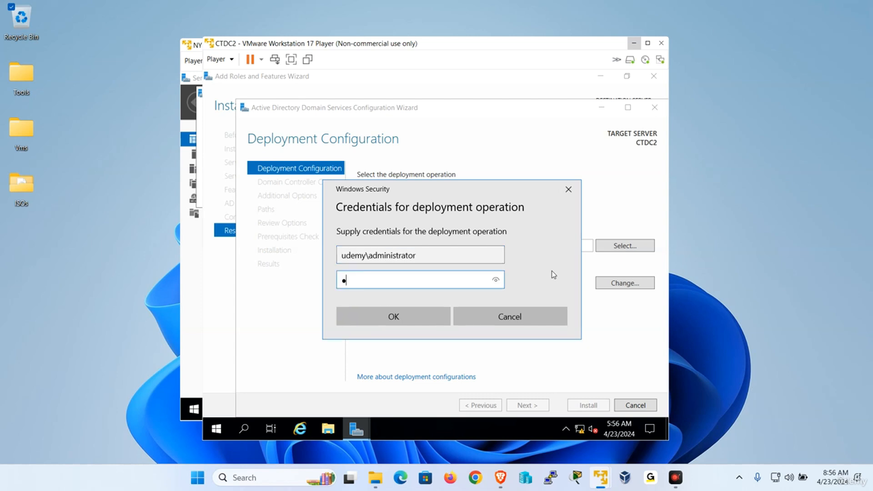
pyautogui.write('@ssw0rd')
pyautogui.press('Return')
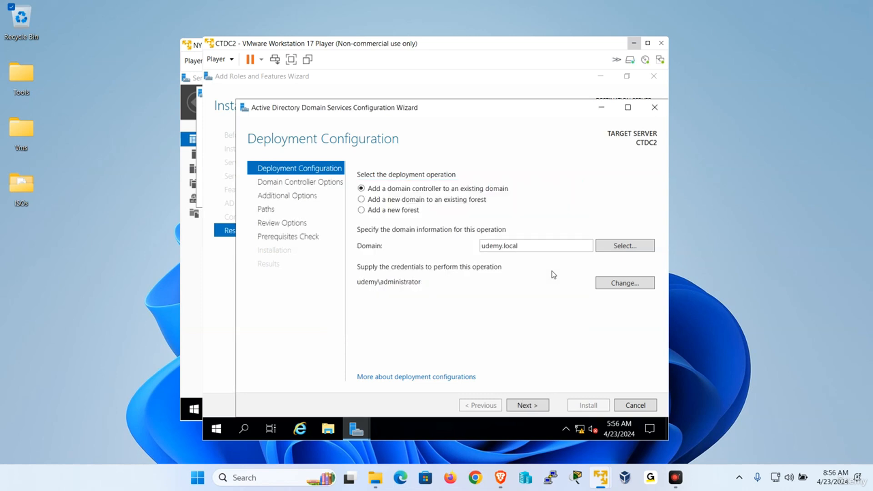
pyautogui.click(530, 408)
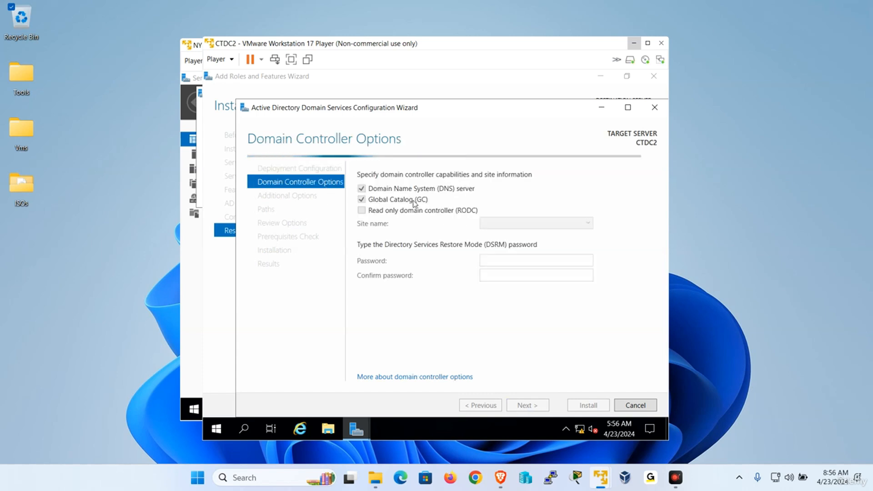
# Step: Clear the DNS server and Global Catalog options and enter and confirm the DSRM password
pyautogui.click(361, 188)
pyautogui.click(362, 199)
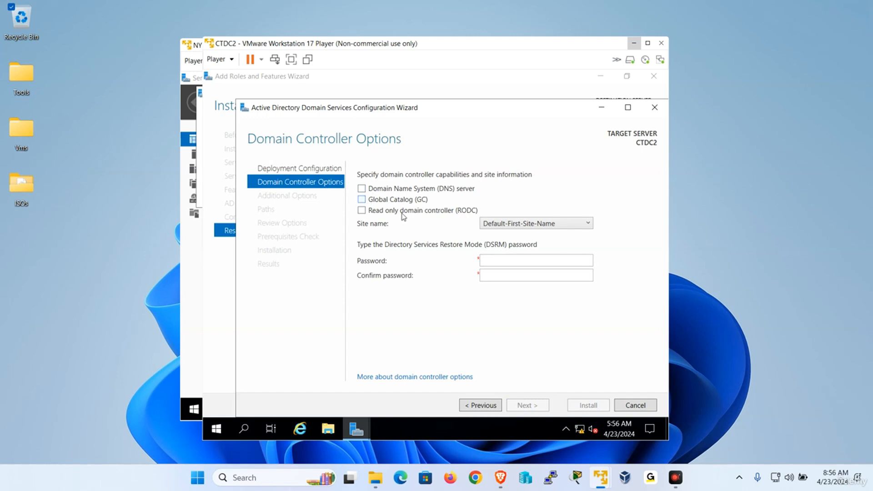
pyautogui.click(489, 260)
pyautogui.press('Tab')
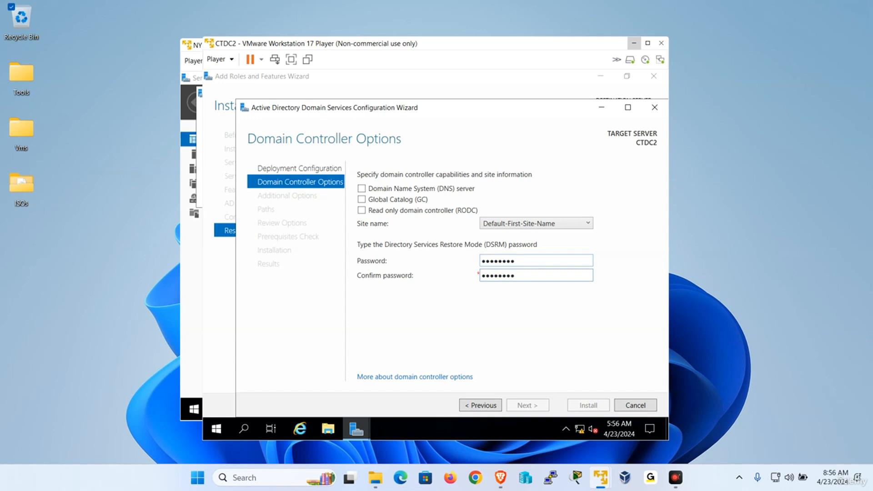
pyautogui.moveTo(518, 275); pyautogui.dragTo(430, 268)
pyautogui.write('P@ssw0rd')
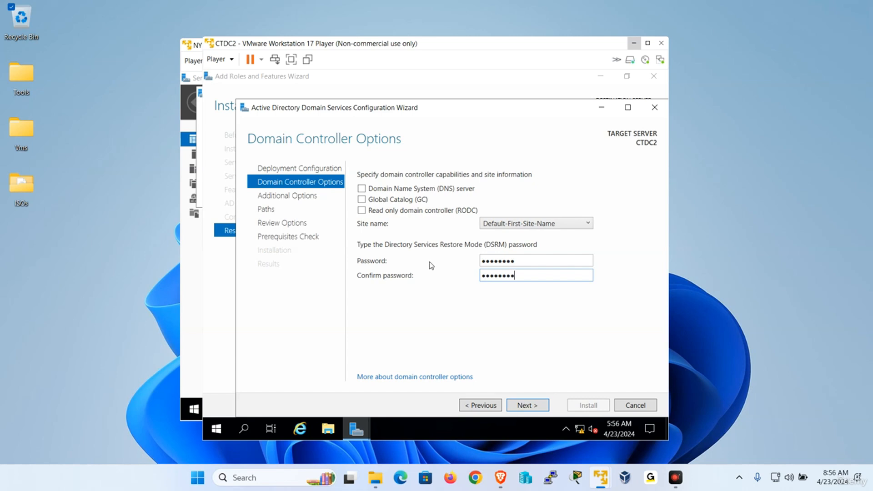
# Step: Accept Additional Options, the default Paths and Review, then start the installation
pyautogui.click(537, 406)
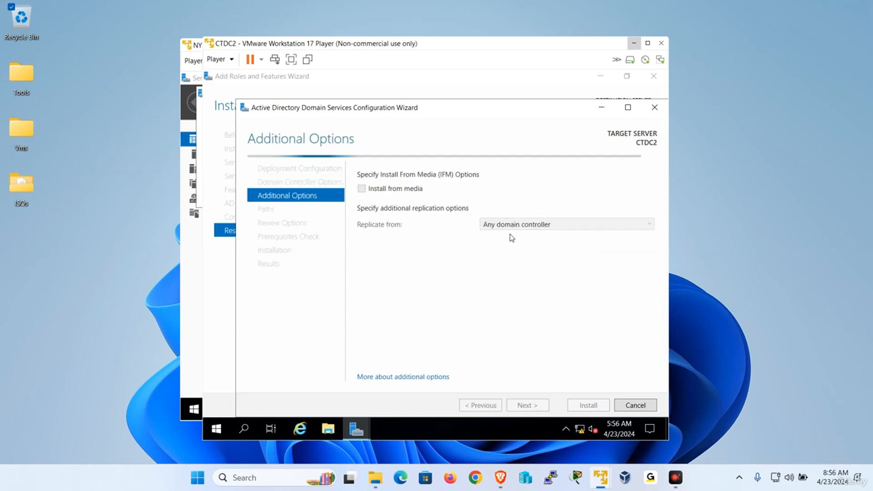
pyautogui.click(531, 407)
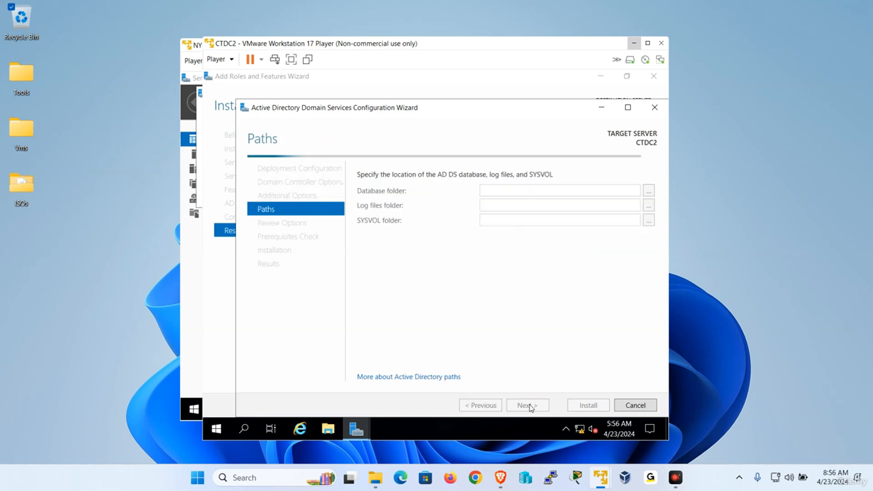
pyautogui.click(530, 406)
pyautogui.click(530, 407)
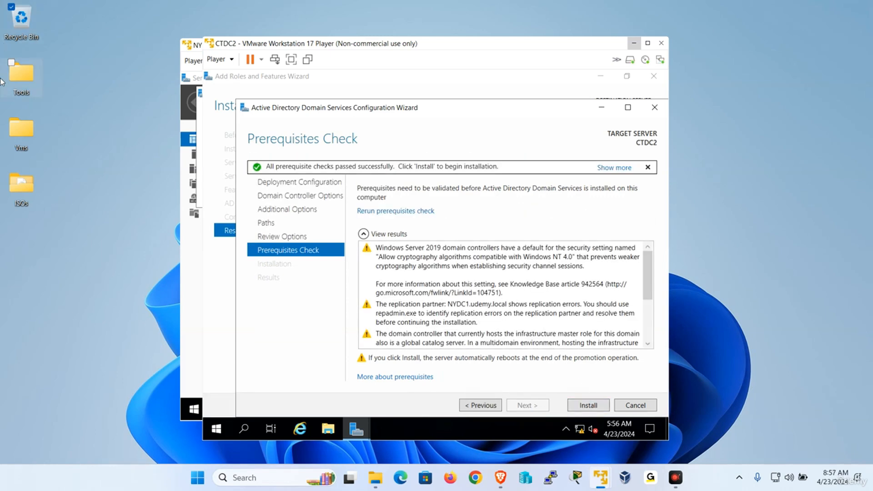
pyautogui.click(584, 403)
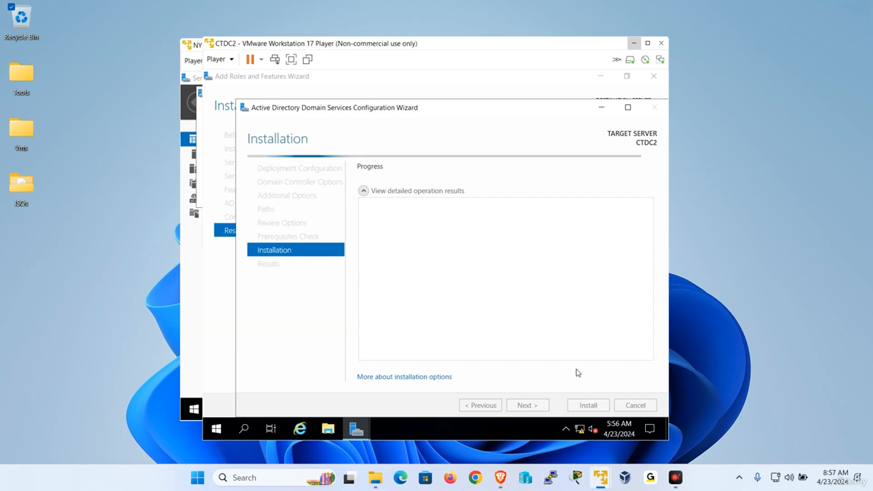
pyautogui.moveTo(602, 485)
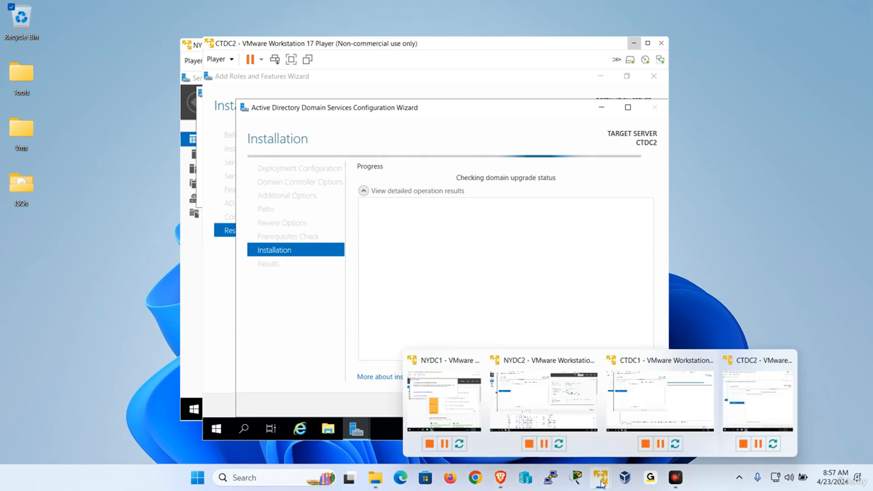
pyautogui.click(536, 409)
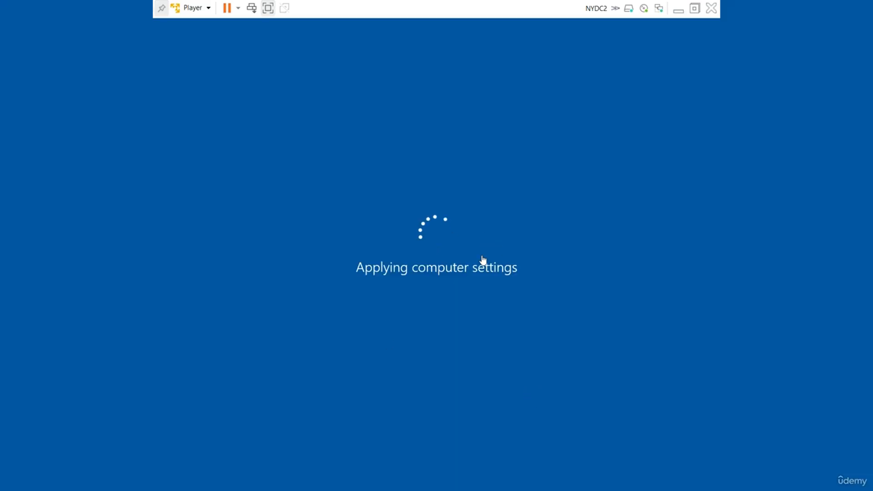
pyautogui.click(678, 9)
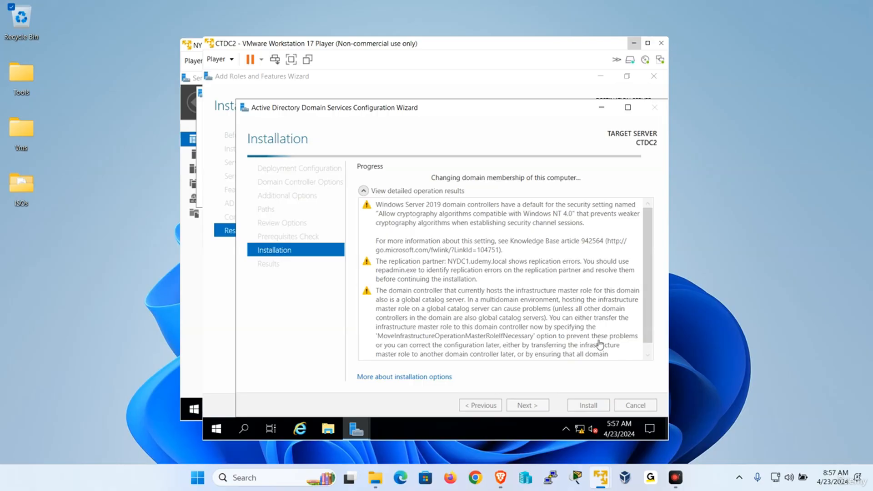
pyautogui.moveTo(600, 479)
pyautogui.click(663, 409)
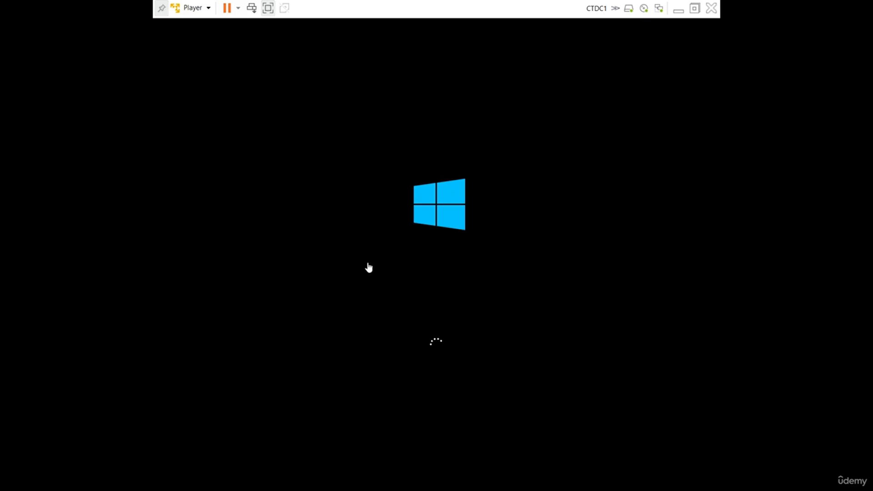
pyautogui.click(678, 9)
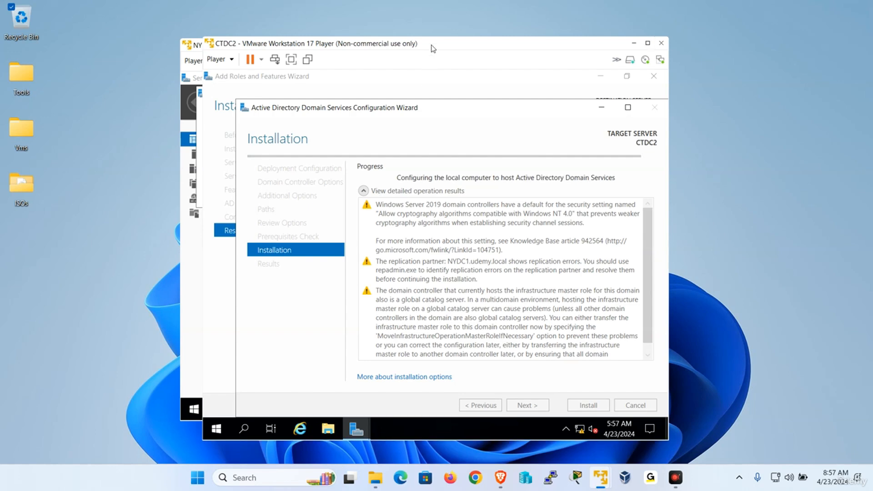
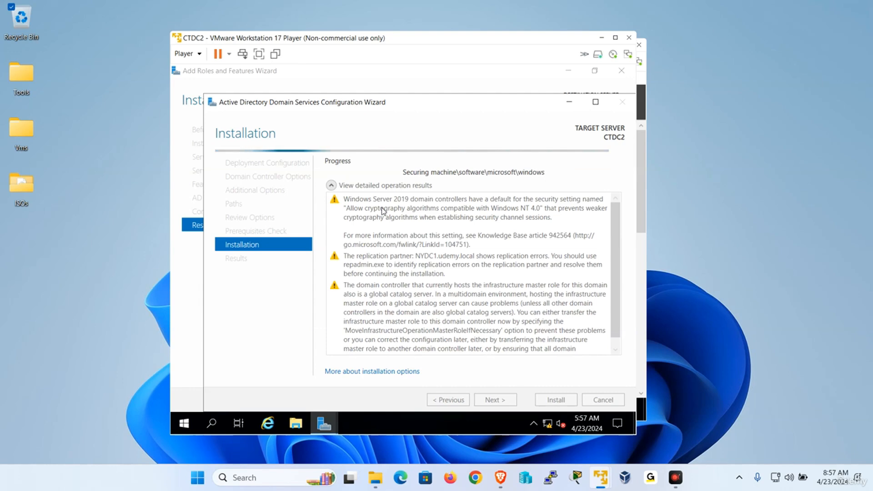
# Step: Glance at CTDC1, return to CTDC2's installation, then switch to the NYDC1 virtual machine
pyautogui.moveTo(601, 479)
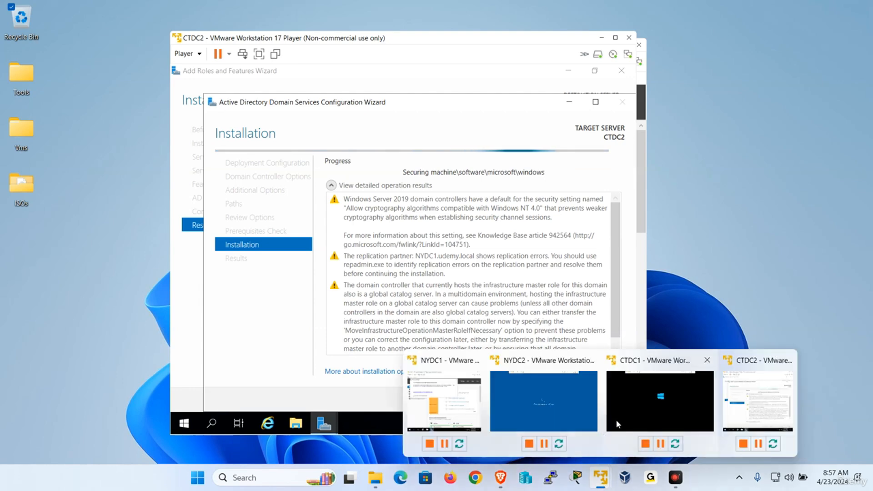
pyautogui.click(687, 396)
pyautogui.click(679, 10)
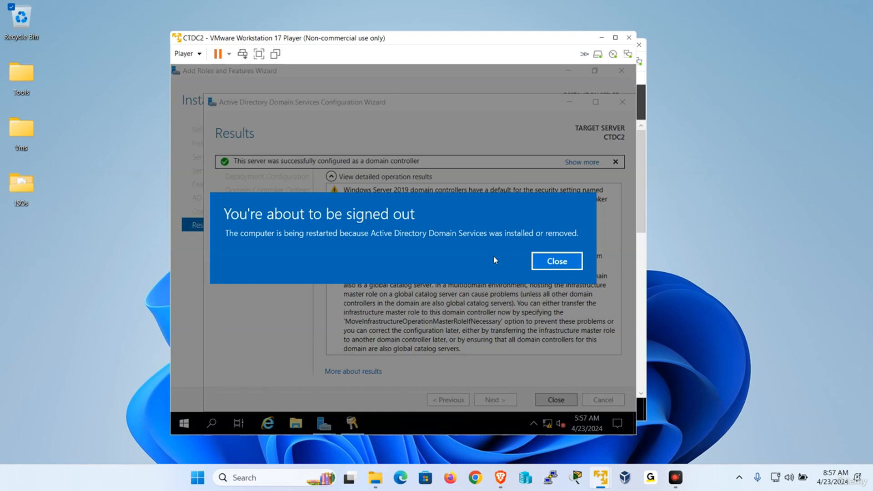
pyautogui.moveTo(601, 478)
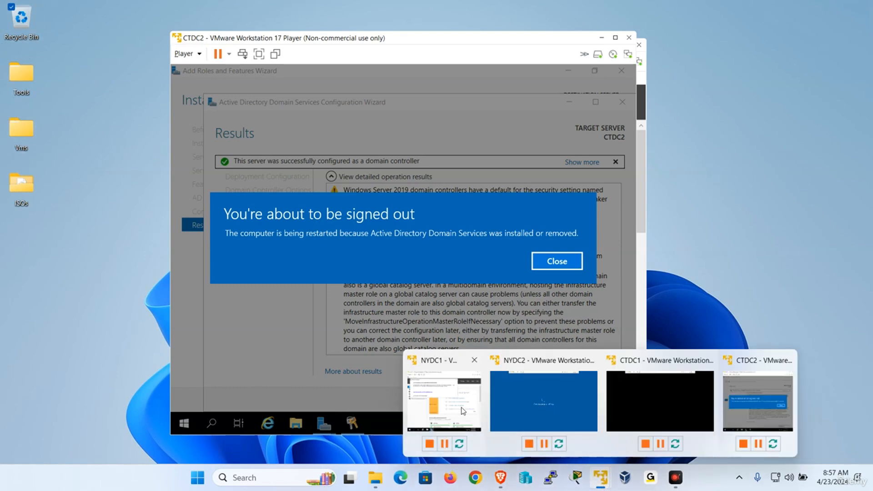
pyautogui.click(444, 396)
# Step: Launch Active Directory Users and Computers on NYDC1 and show the machine full screen
pyautogui.click(563, 104)
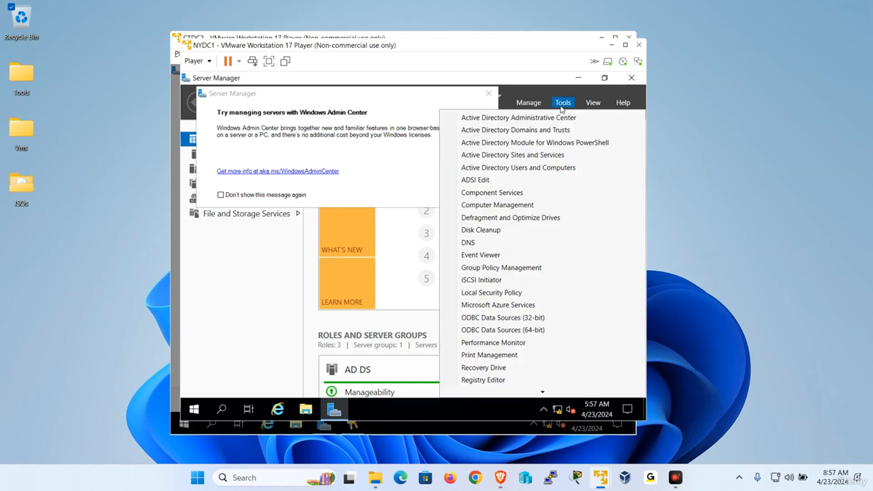
pyautogui.click(536, 169)
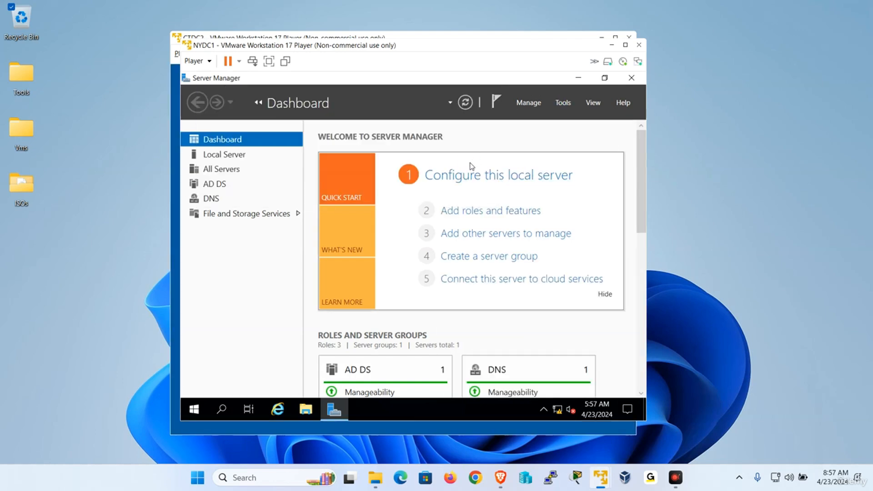
pyautogui.click(269, 61)
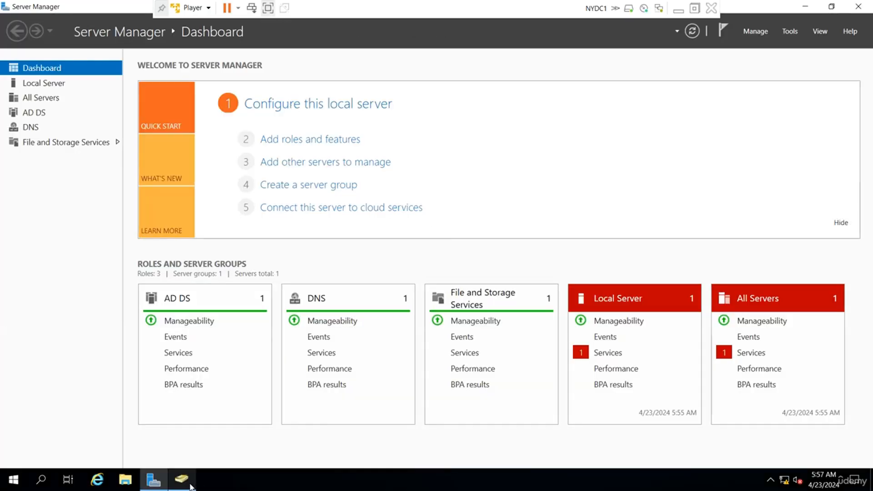
pyautogui.click(190, 486)
# Step: Under udemy.local Domain Controllers, select NYDC1, NYDC2, CTDC2 and CTDC1, then exit full screen
pyautogui.click(67, 105)
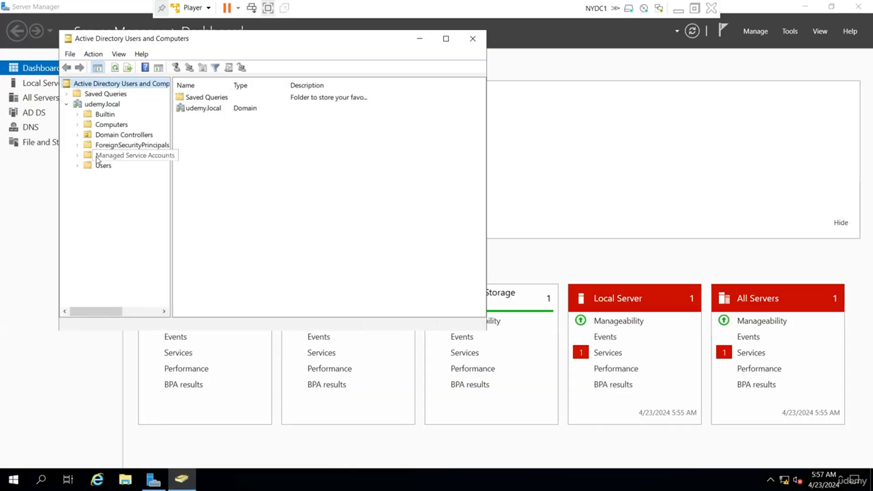
pyautogui.click(113, 136)
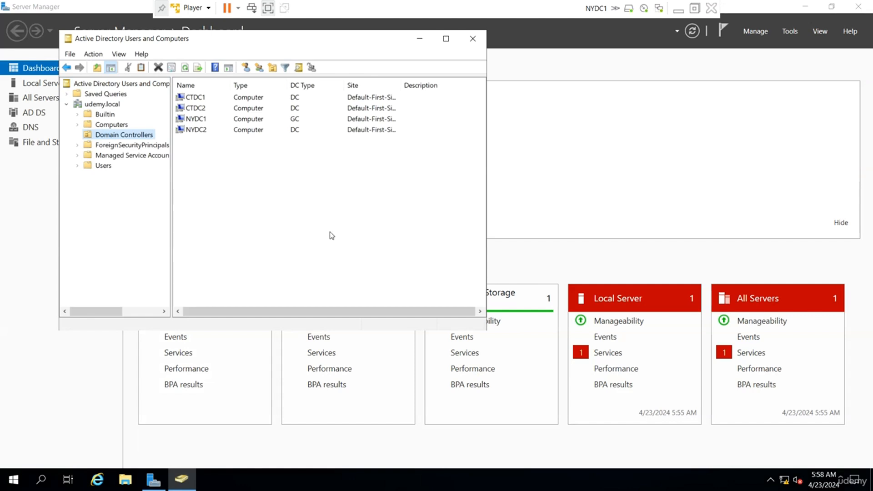
pyautogui.moveTo(331, 234); pyautogui.dragTo(179, 95)
pyautogui.click(288, 147)
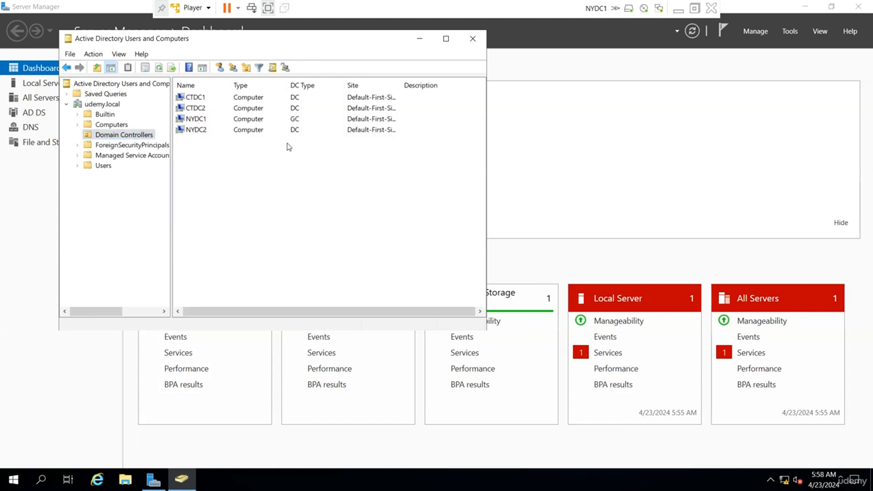
pyautogui.click(290, 120)
pyautogui.click(302, 130)
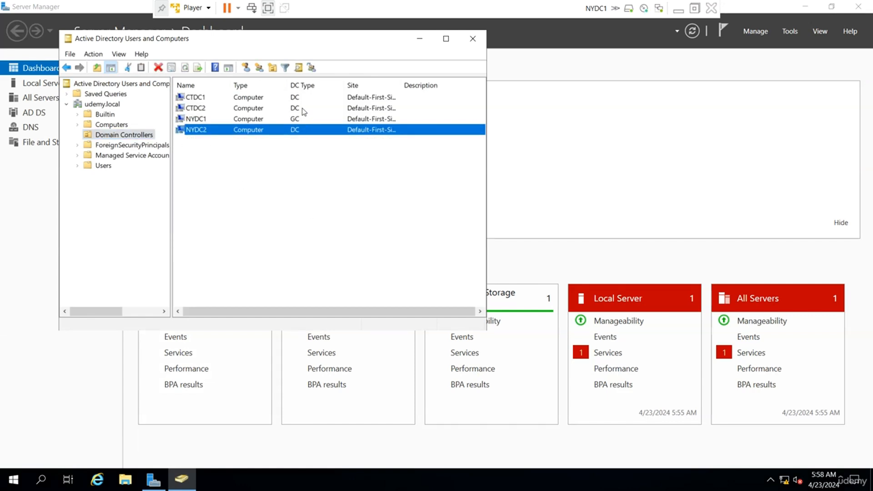
pyautogui.click(304, 109)
pyautogui.click(303, 101)
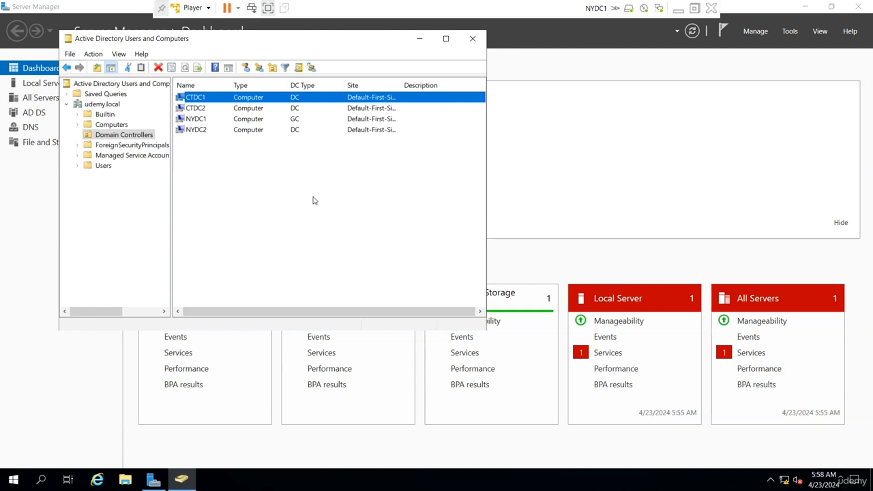
pyautogui.click(695, 8)
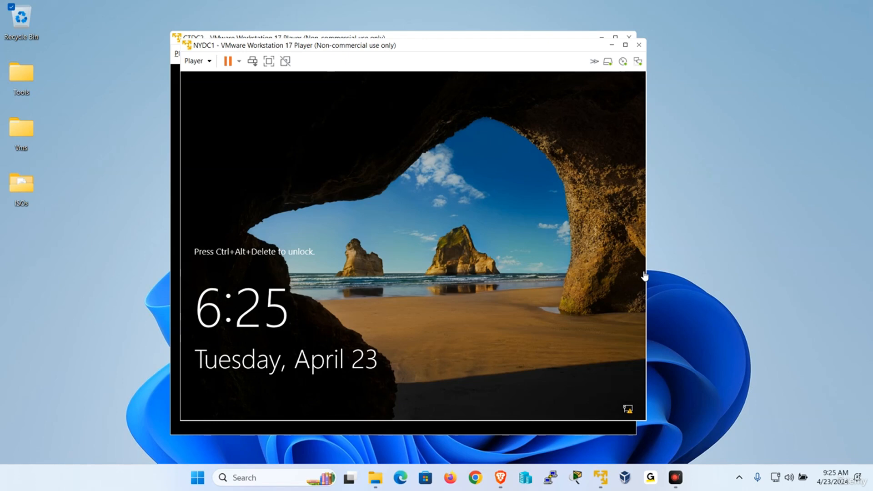
# Step: Send Ctrl+Alt+Del to NYDC1, sign in with the administrator password, and launch Active Directory Sites and Services
pyautogui.click(272, 60)
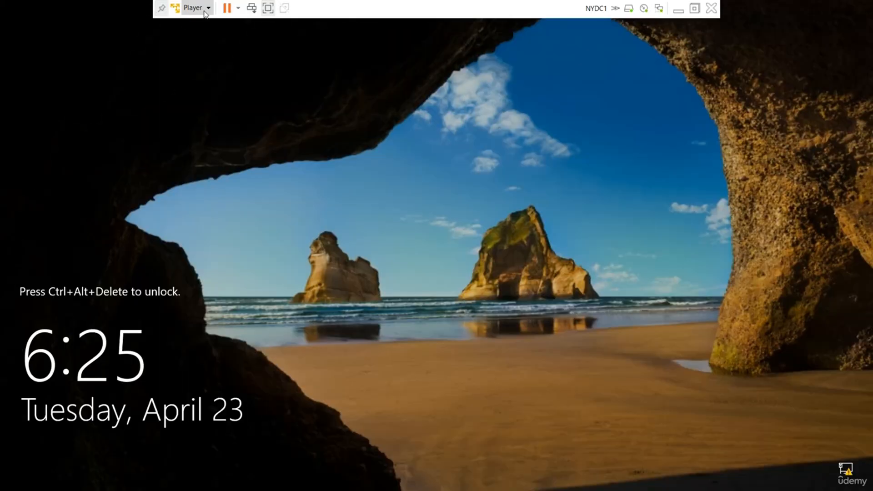
pyautogui.click(193, 8)
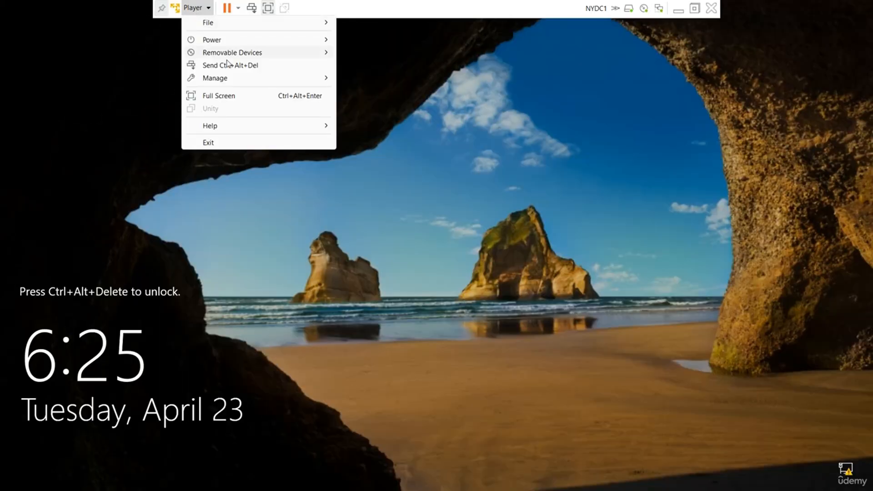
pyautogui.click(230, 65)
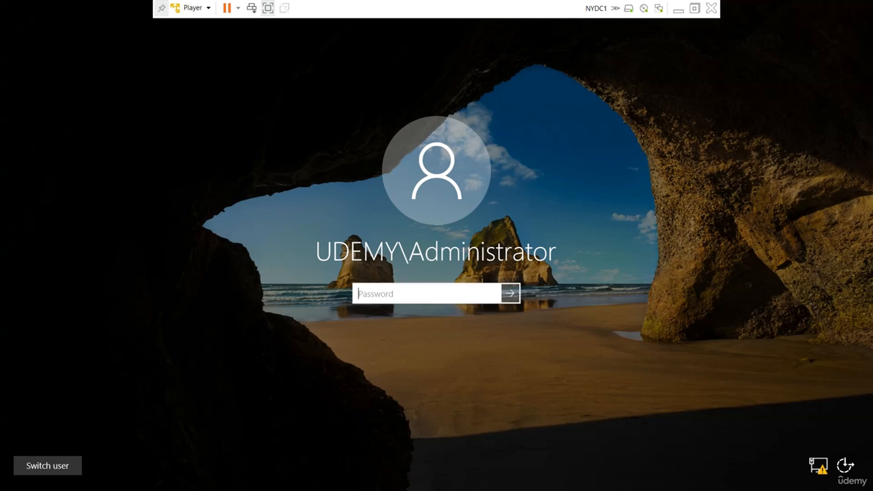
pyautogui.write('•••••••')
pyautogui.press('Return')
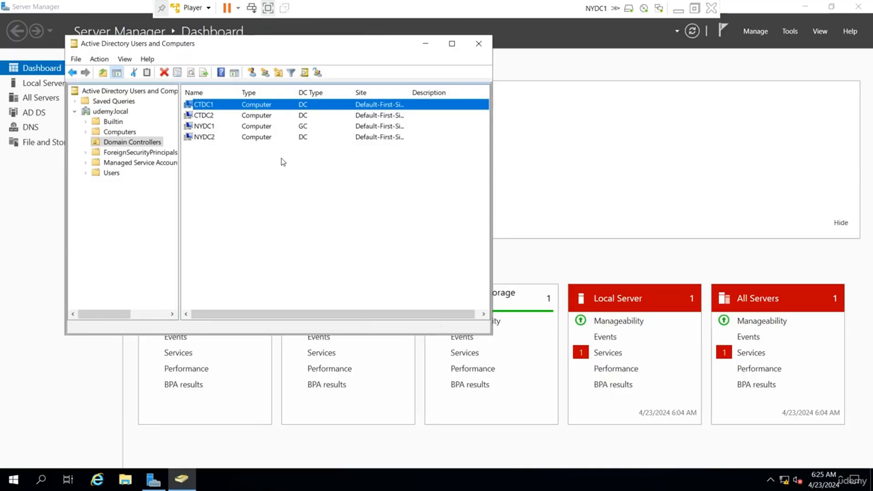
pyautogui.click(785, 31)
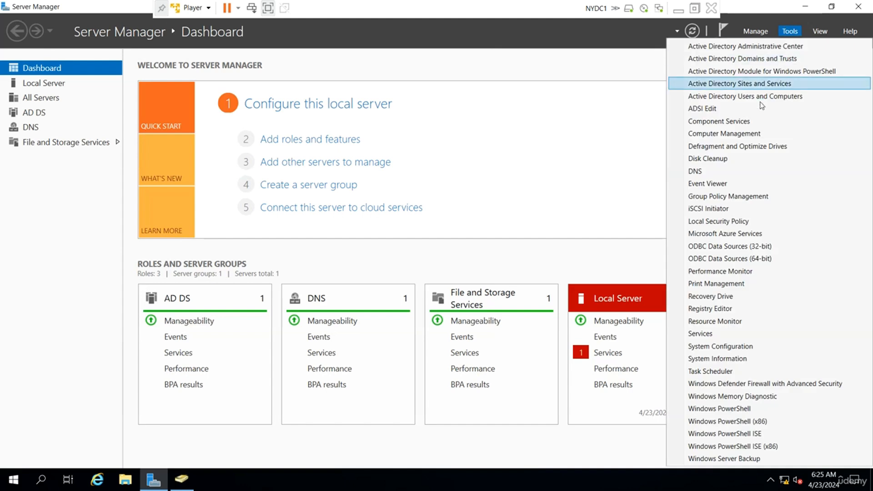
pyautogui.click(764, 95)
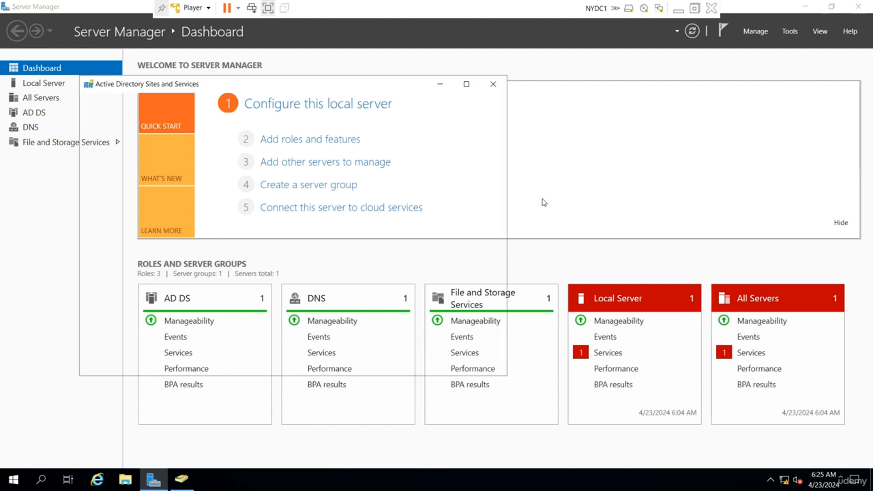
# Step: Rename Default-First-Site-Name to NY
pyautogui.click(87, 140)
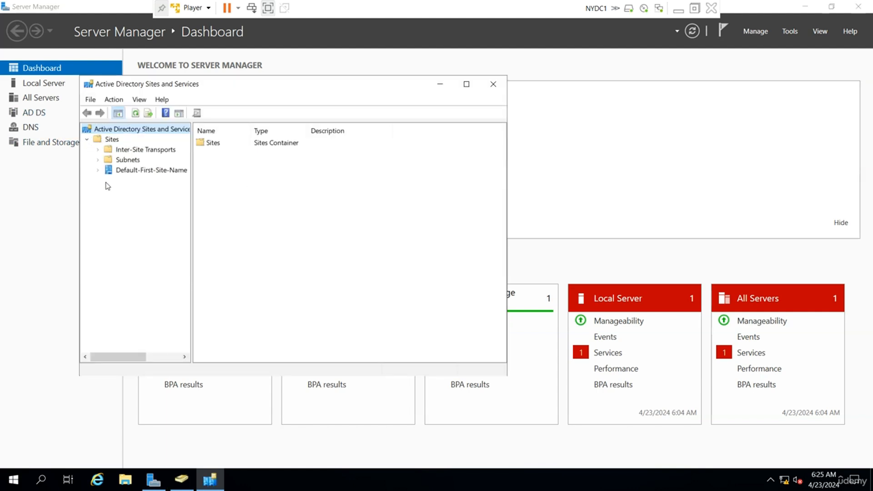
pyautogui.click(97, 170)
pyautogui.moveTo(191, 187); pyautogui.dragTo(253, 186)
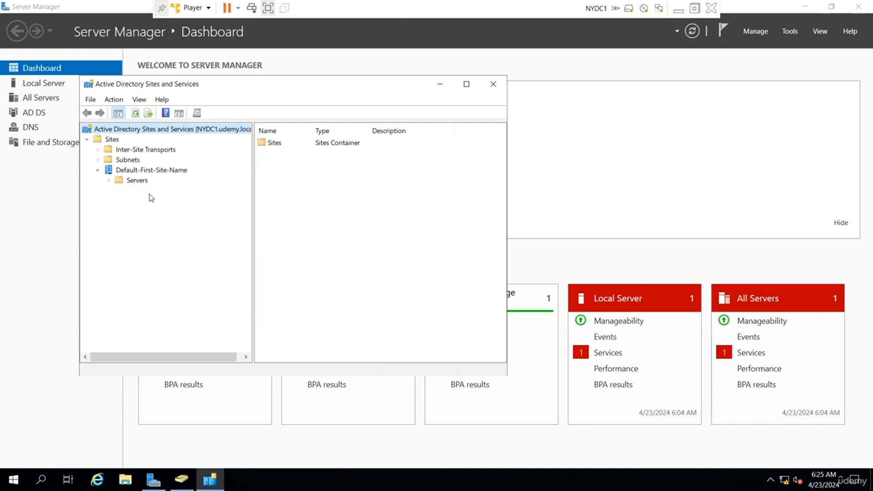
pyautogui.rightClick(161, 173)
pyautogui.click(208, 241)
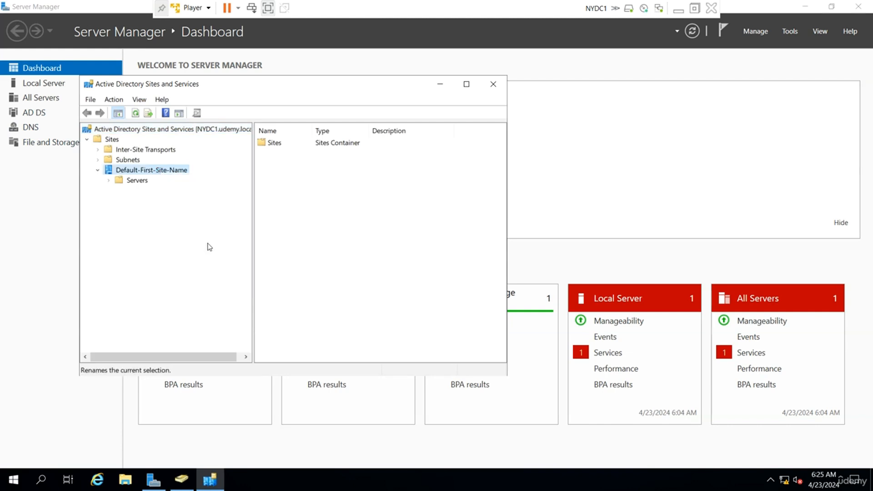
pyautogui.write('NY')
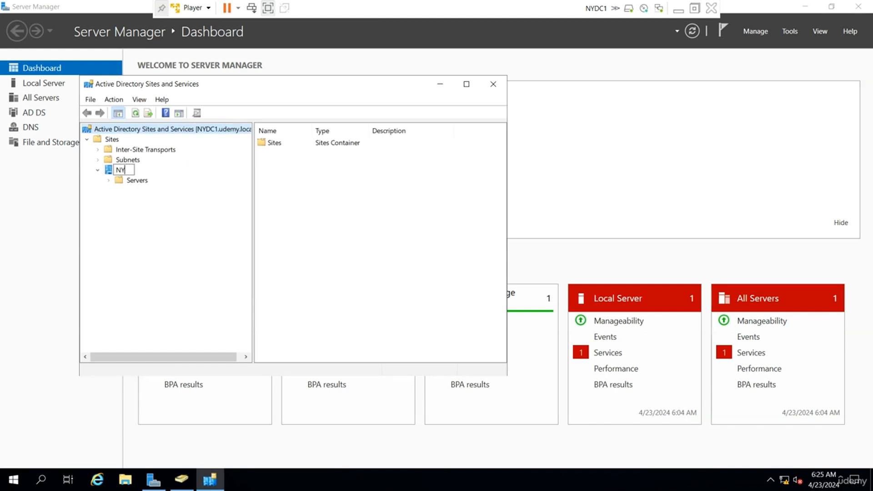
pyautogui.press('Return')
# Step: Create a new site named CT linked through DEFAULTIPSITELINK
pyautogui.rightClick(111, 142)
pyautogui.click(150, 160)
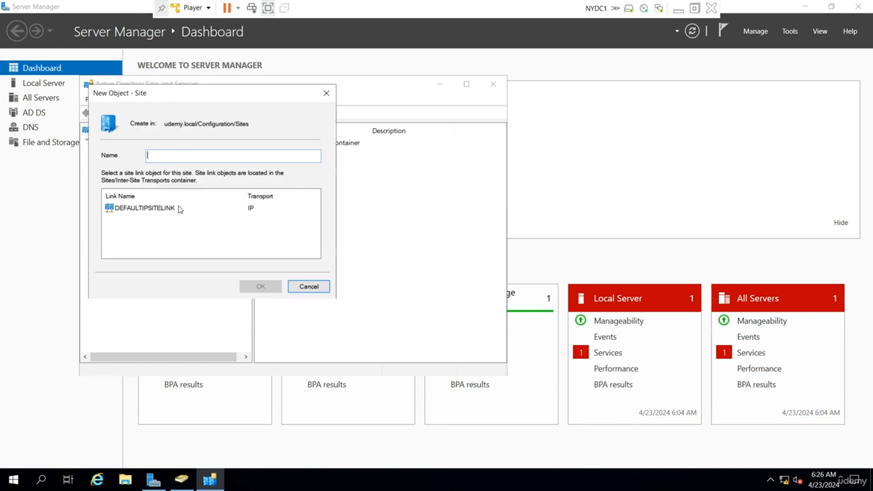
pyautogui.write('CT')
pyautogui.click(176, 209)
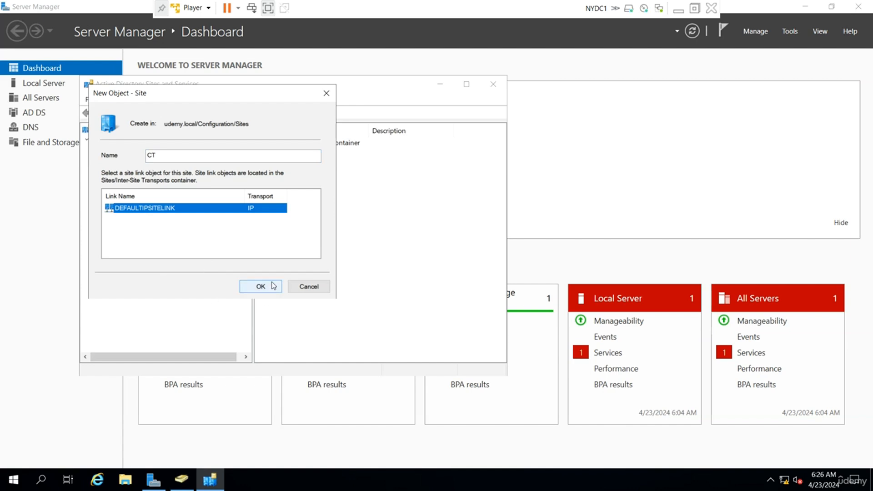
pyautogui.click(252, 287)
pyautogui.click(481, 366)
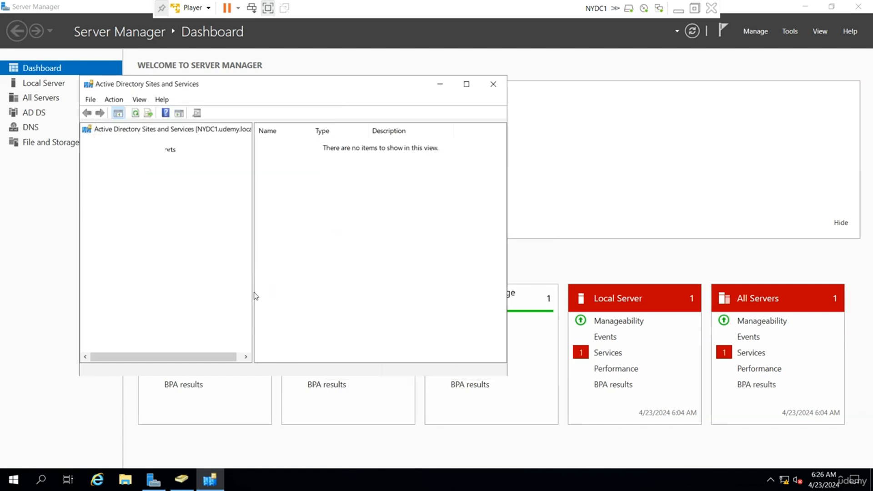
# Step: Expand the NY and CT sites to view their Servers containers
pyautogui.doubleClick(108, 172)
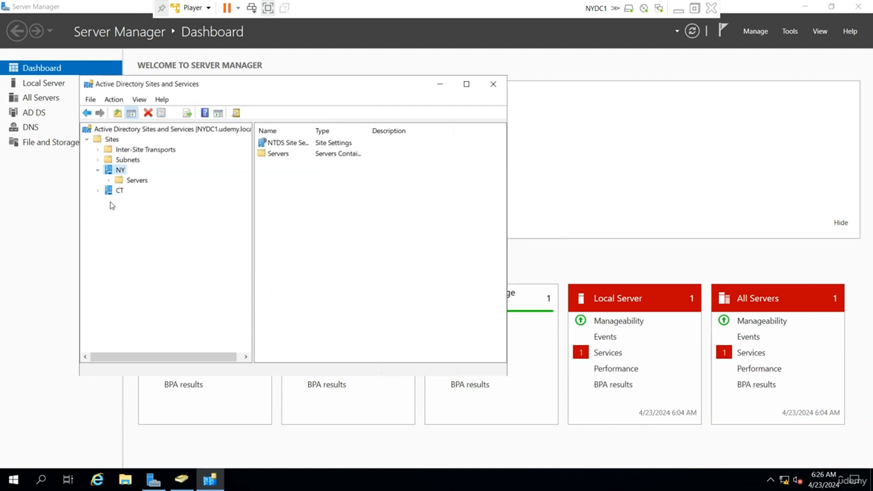
pyautogui.click(98, 191)
pyautogui.click(132, 203)
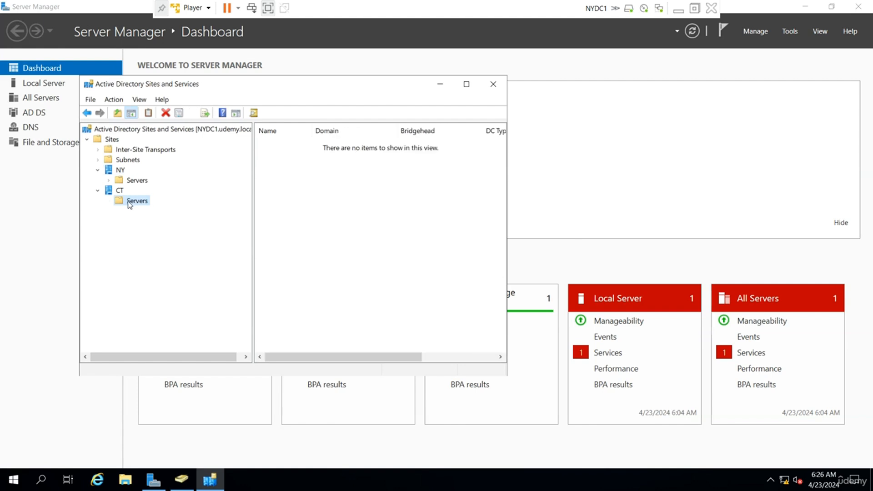
pyautogui.click(109, 180)
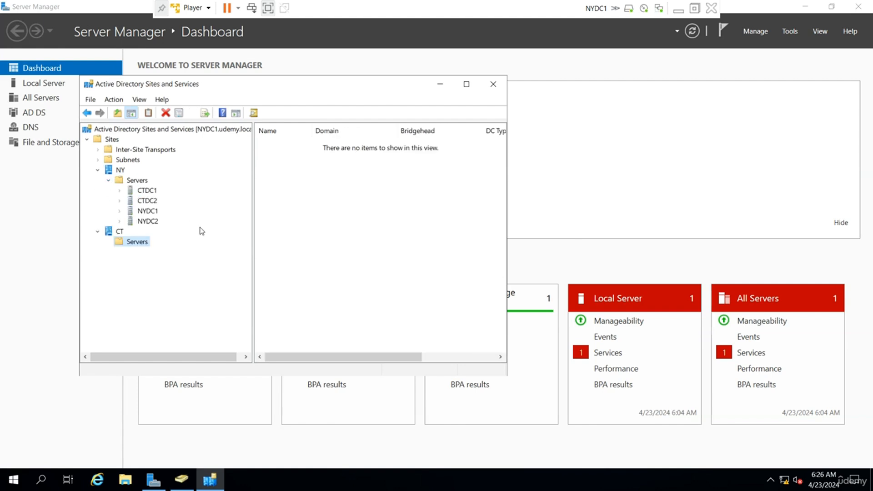
# Step: Move the CTDC1 and CTDC2 servers from NY into the CT site and confirm them under CT
pyautogui.rightClick(151, 189)
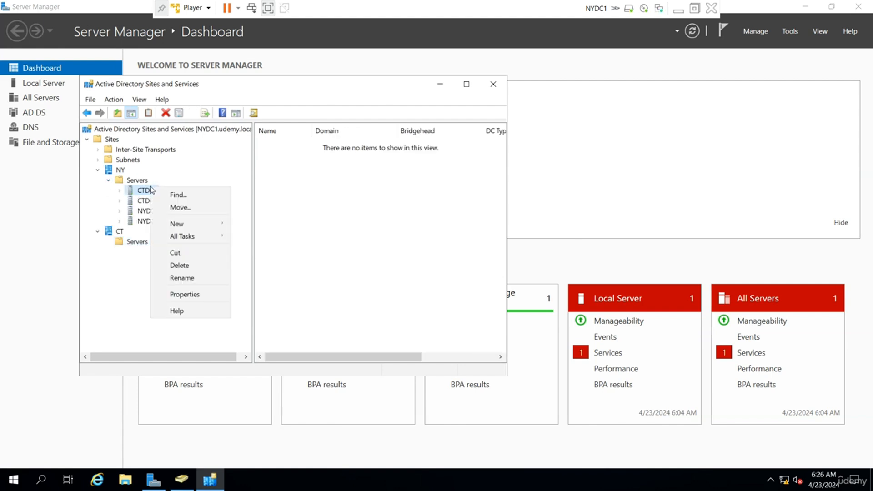
pyautogui.click(178, 207)
pyautogui.click(197, 198)
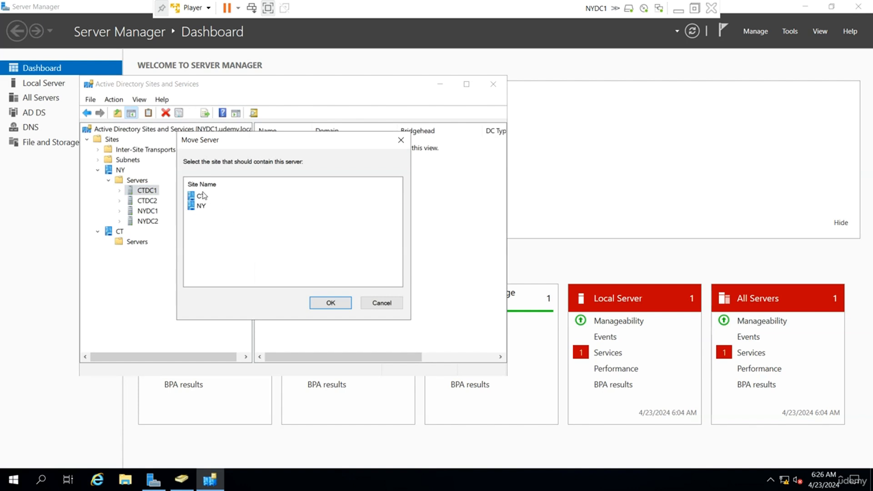
pyautogui.press('Return')
pyautogui.rightClick(149, 191)
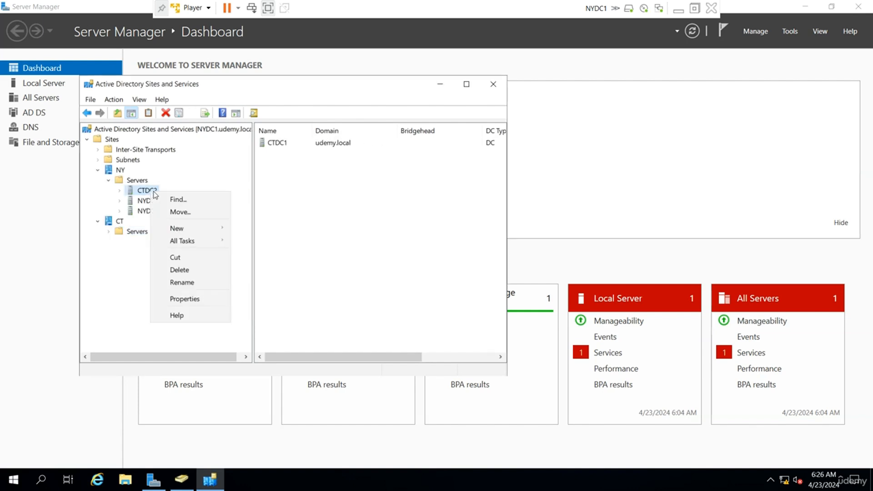
pyautogui.click(195, 215)
pyautogui.click(208, 198)
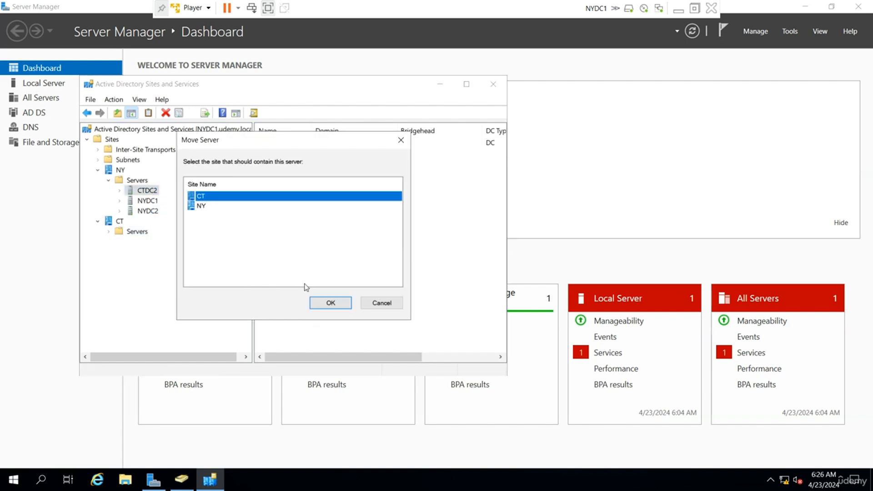
pyautogui.click(328, 303)
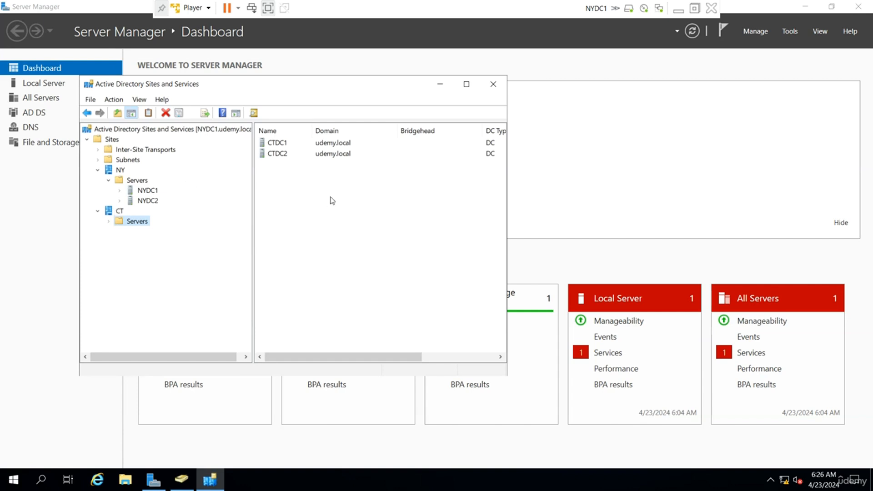
pyautogui.click(109, 221)
pyautogui.click(133, 161)
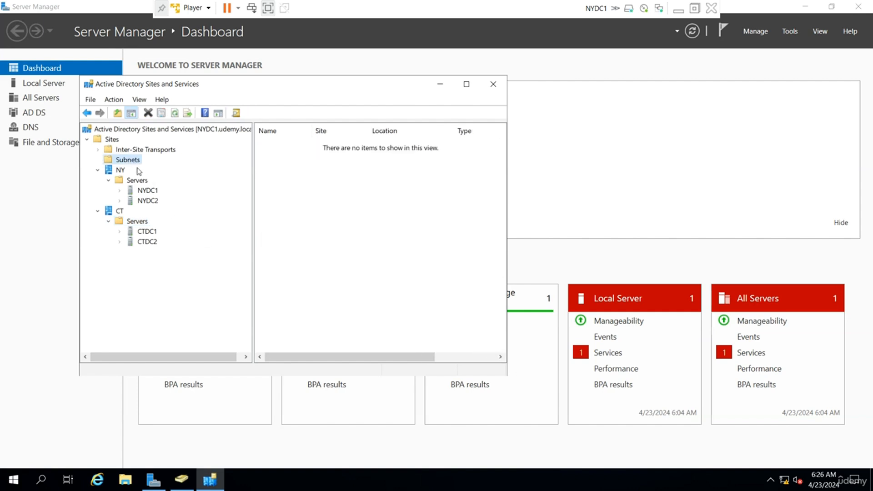
# Step: Create subnet 192.168.100.0/24 assigned to the NY site
pyautogui.rightClick(136, 162)
pyautogui.click(202, 177)
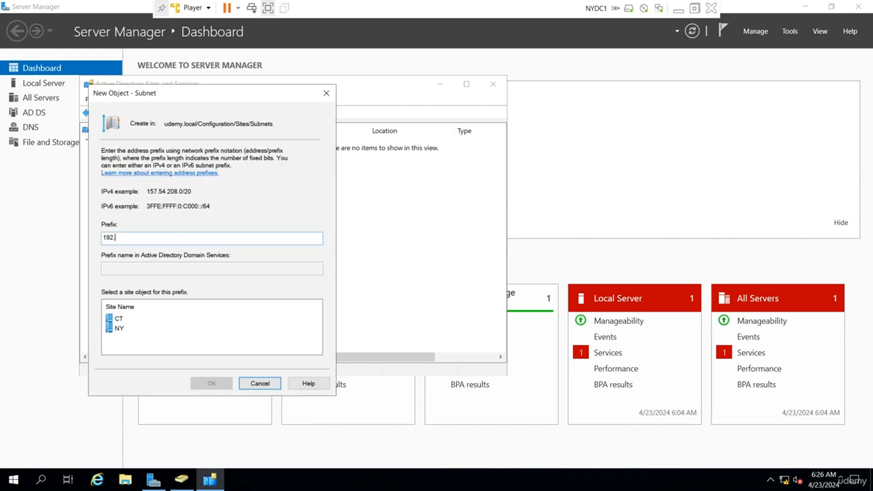
pyautogui.write('192.168.100.0/24')
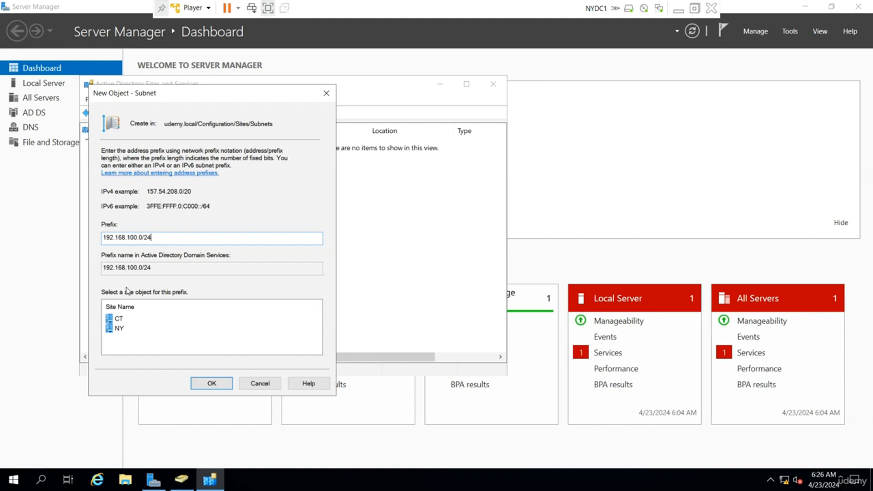
pyautogui.click(125, 329)
pyautogui.click(212, 383)
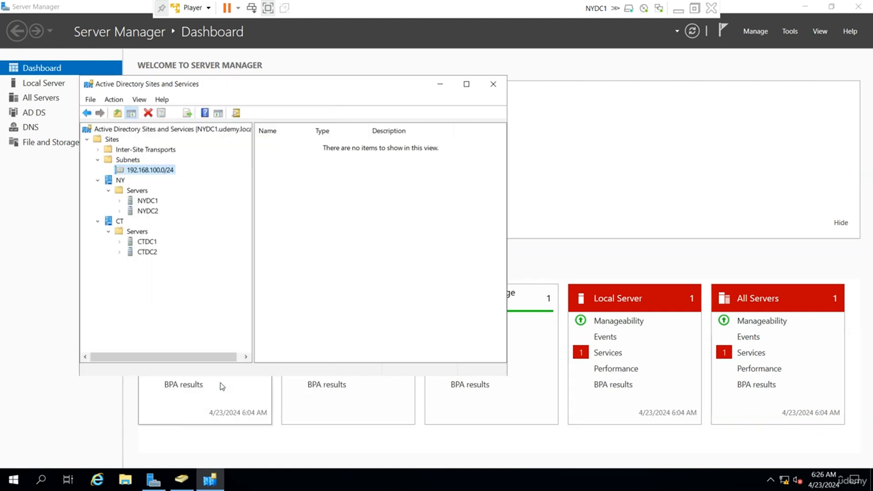
# Step: Create subnet 192.168.200.0/24 assigned to the CT site
pyautogui.rightClick(136, 162)
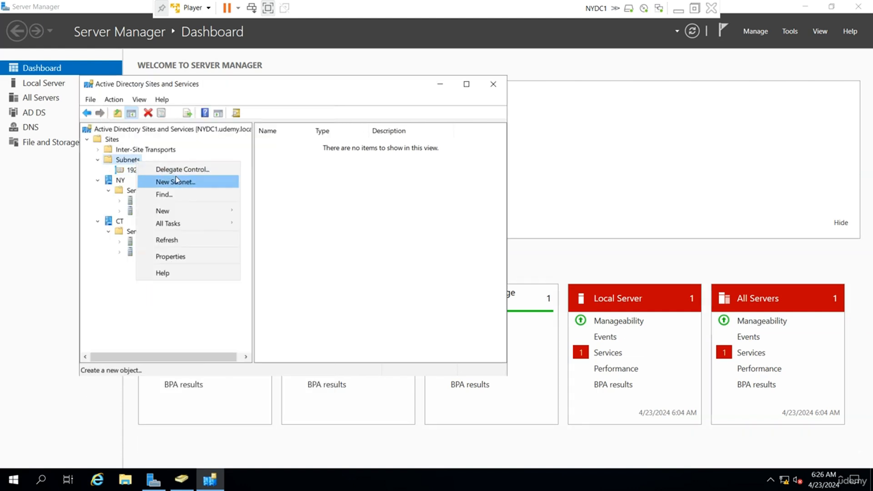
pyautogui.click(176, 181)
pyautogui.write('19')
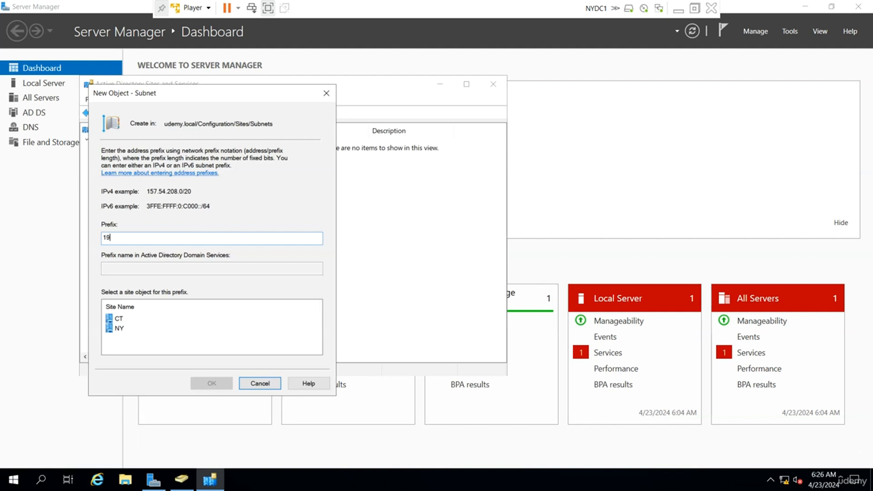
pyautogui.write('2.168.200.0/24')
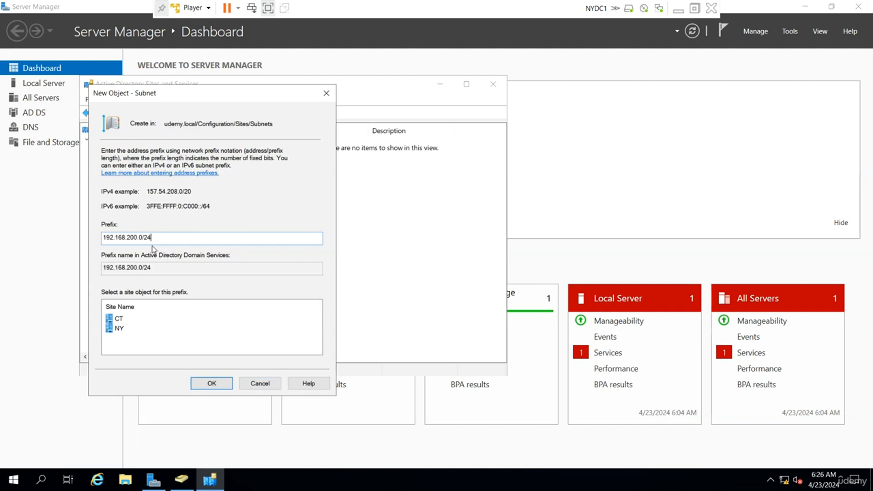
pyautogui.click(119, 320)
pyautogui.click(212, 384)
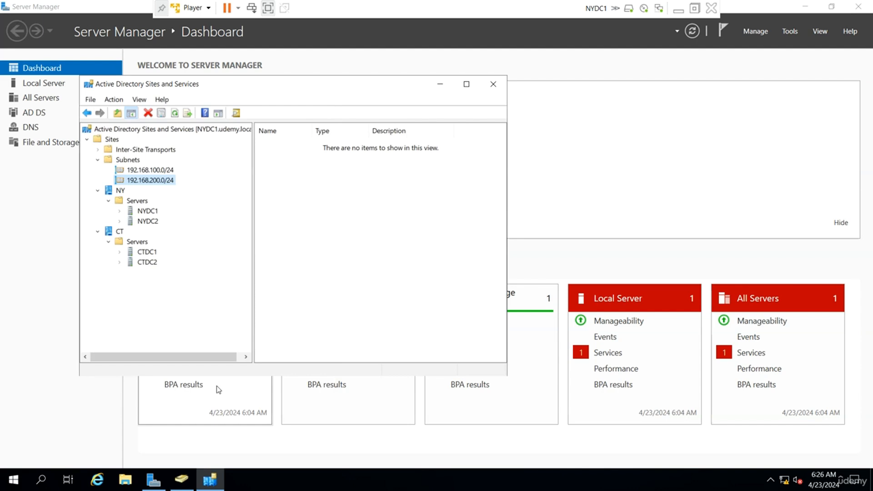
# Step: Inspect the DEFAULTIPSITELINK properties under Inter-Site Transports > IP without changing them
pyautogui.click(99, 150)
pyautogui.click(125, 159)
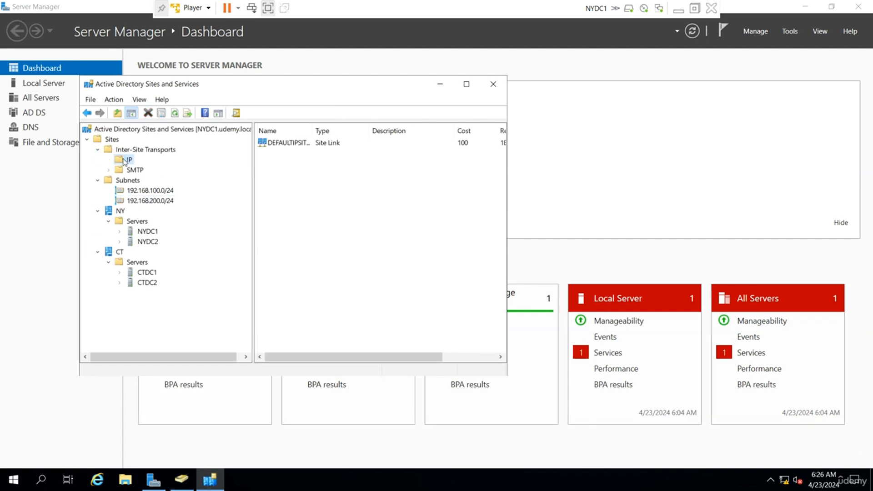
pyautogui.click(298, 169)
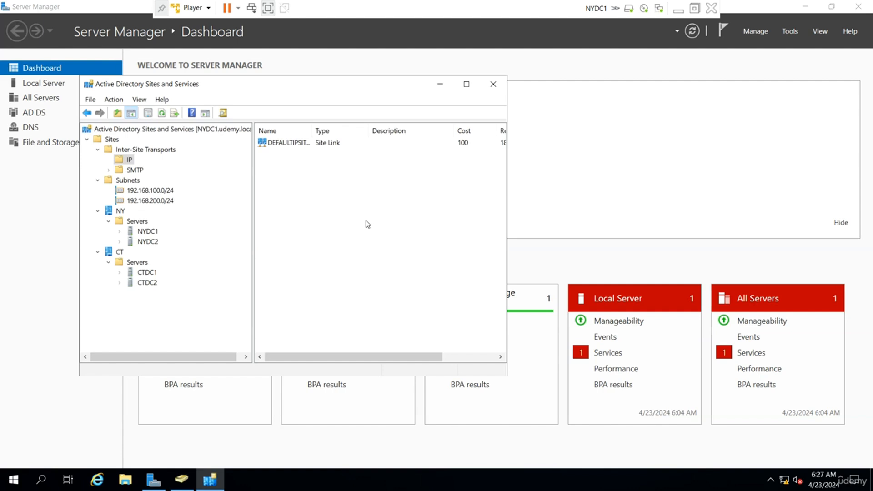
pyautogui.doubleClick(314, 127)
pyautogui.click(313, 144)
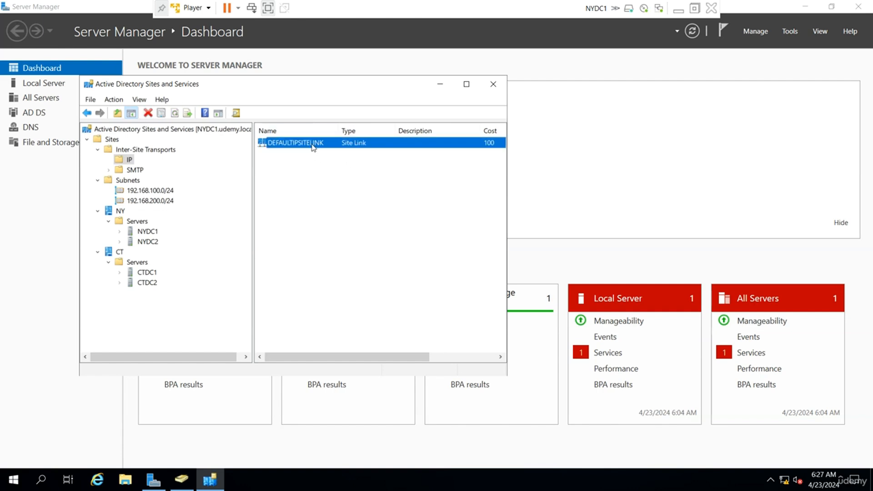
pyautogui.doubleClick(313, 144)
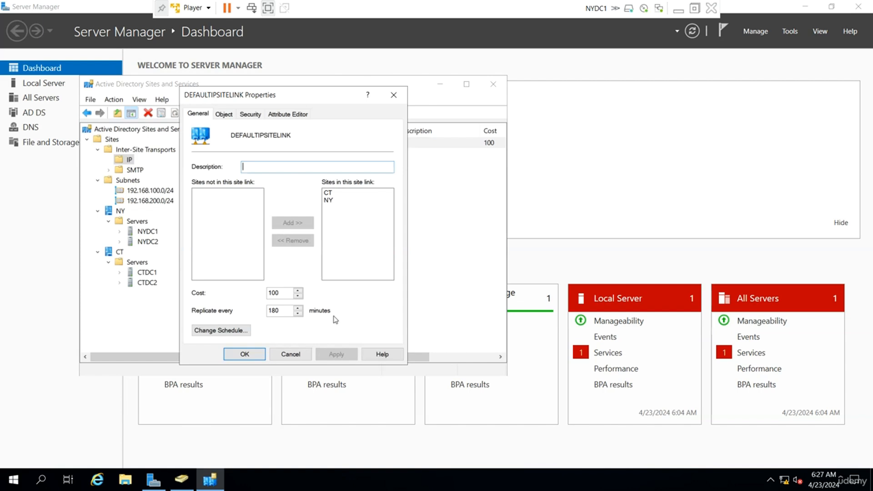
pyautogui.click(291, 355)
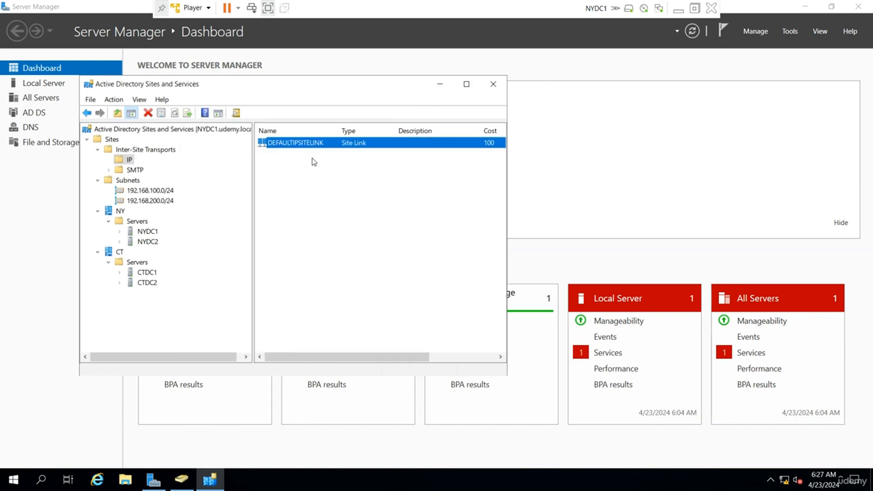
# Step: Create a new IP site link named NYCT
pyautogui.rightClick(313, 172)
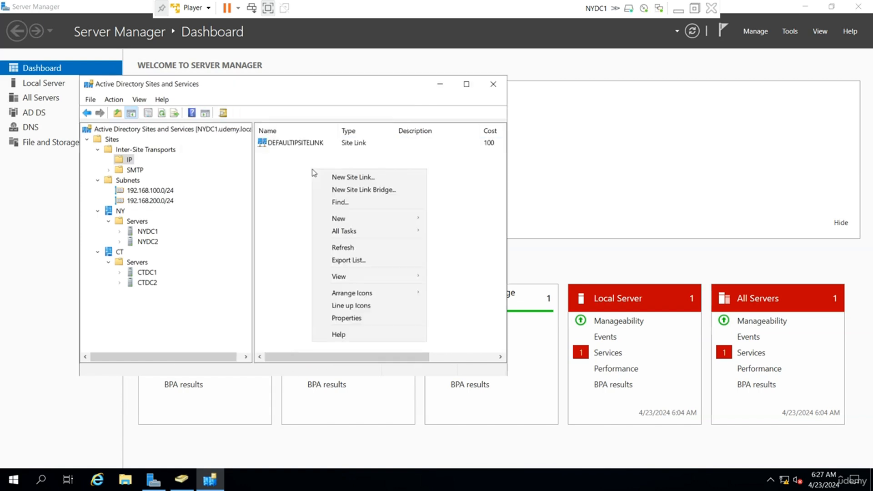
pyautogui.click(364, 178)
pyautogui.write('N')
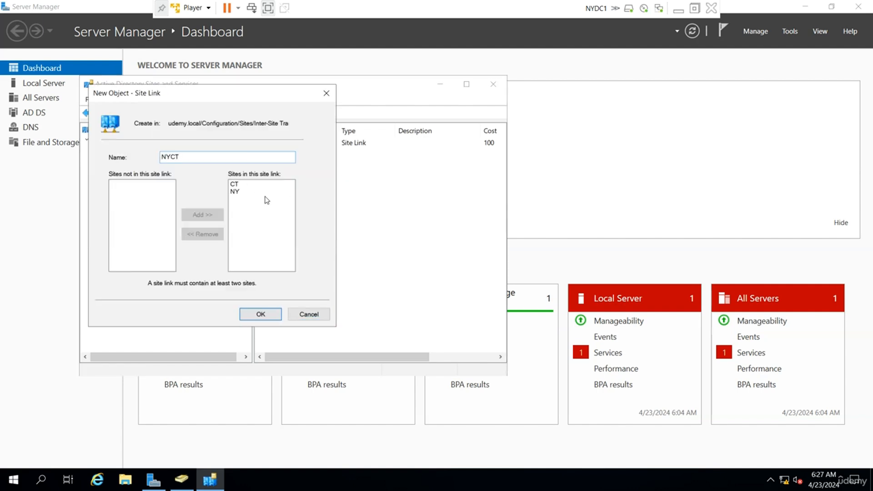
pyautogui.write('YCT')
pyautogui.click(261, 313)
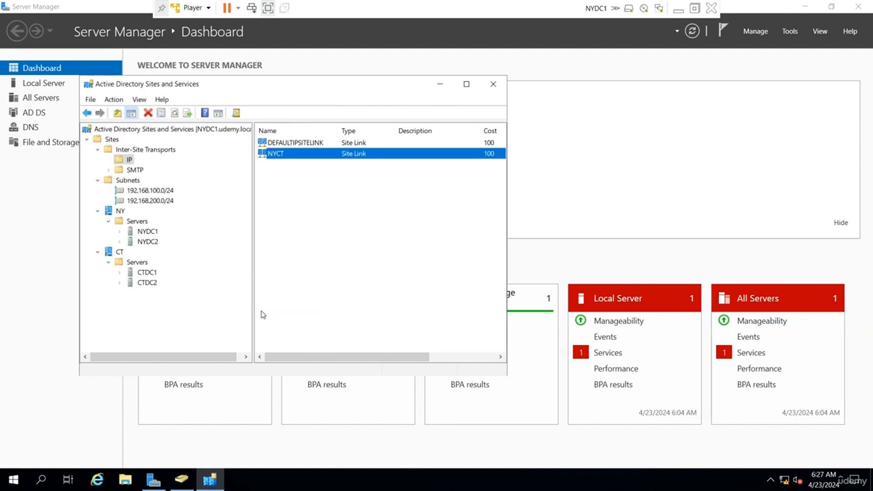
# Step: Delete the DEFAULTIPSITELINK site link
pyautogui.click(296, 142)
pyautogui.rightClick(296, 142)
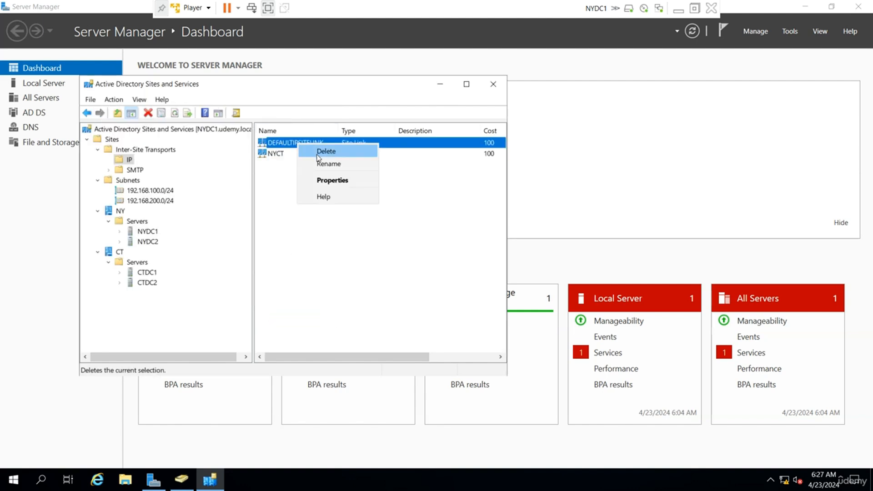
pyautogui.click(317, 154)
pyautogui.click(468, 320)
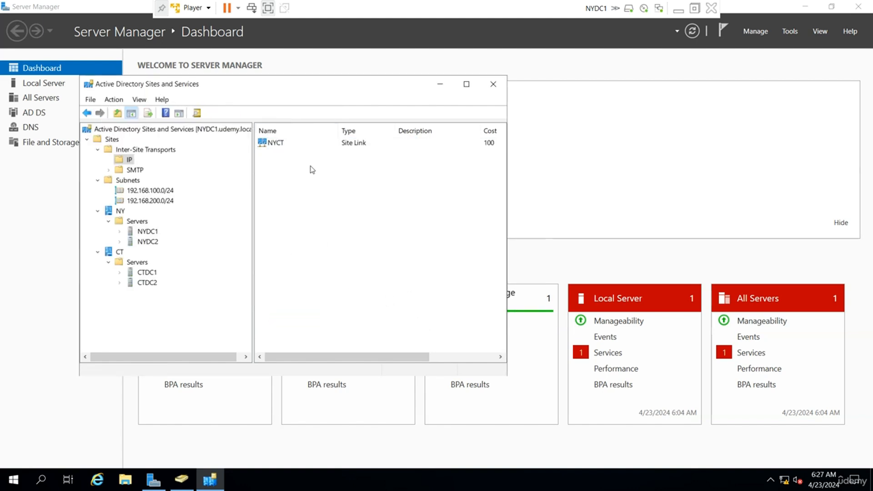
# Step: Review the NYCT site link's properties and replication schedule without changes
pyautogui.doubleClick(291, 144)
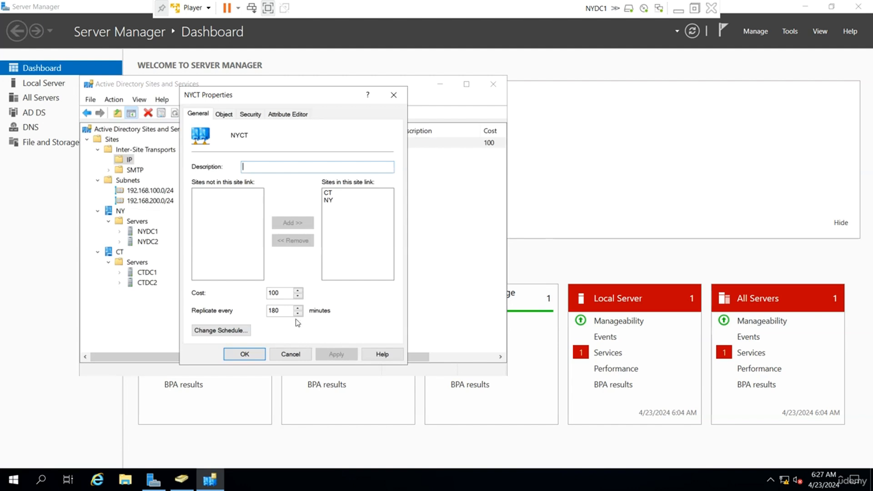
pyautogui.click(233, 330)
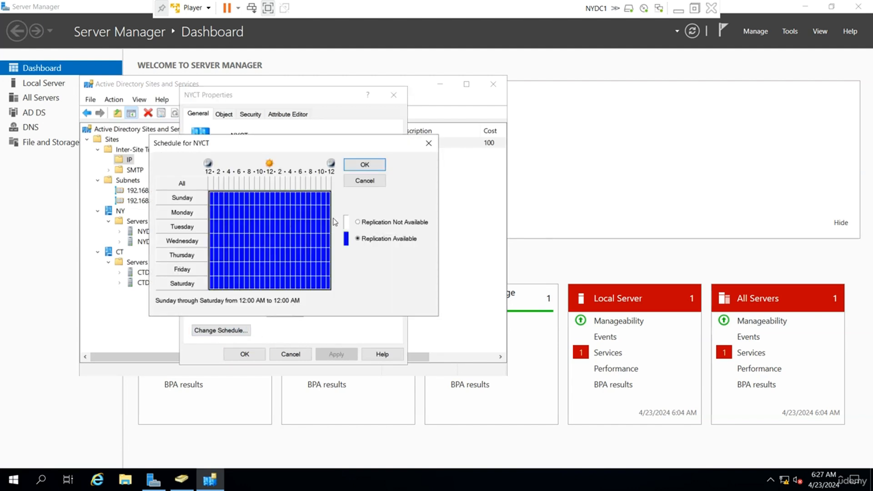
pyautogui.click(364, 181)
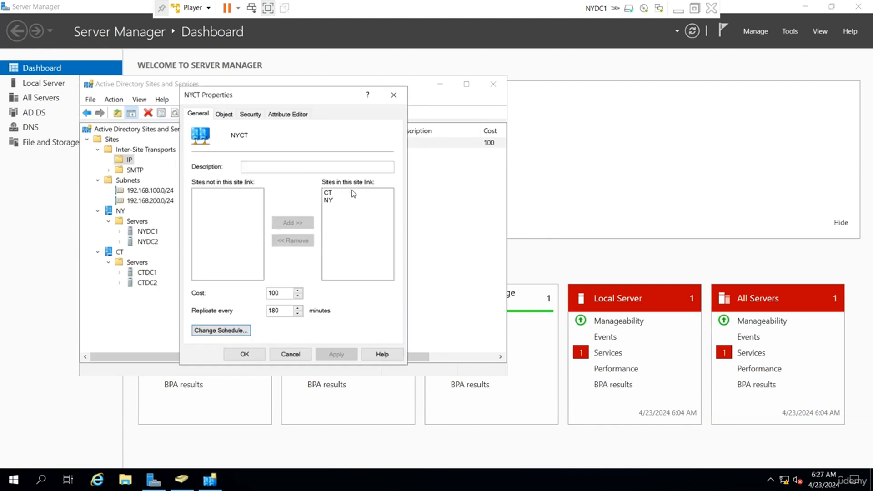
pyautogui.click(395, 96)
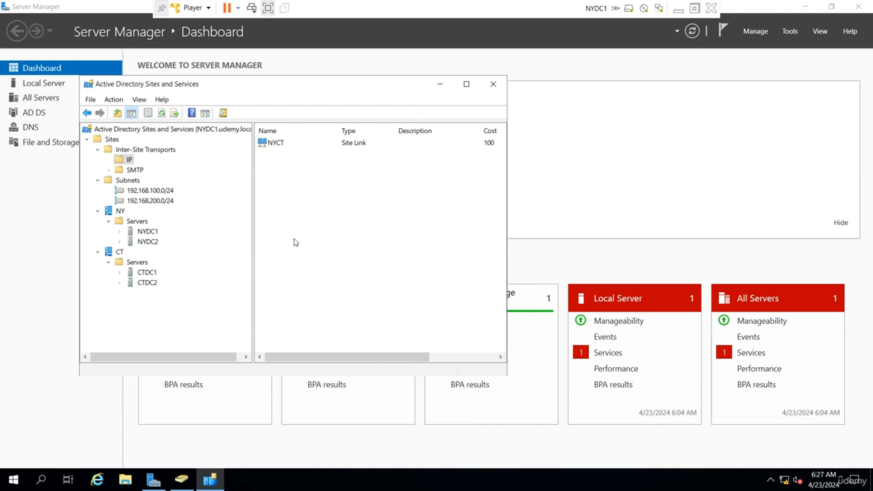
pyautogui.rightClick(301, 187)
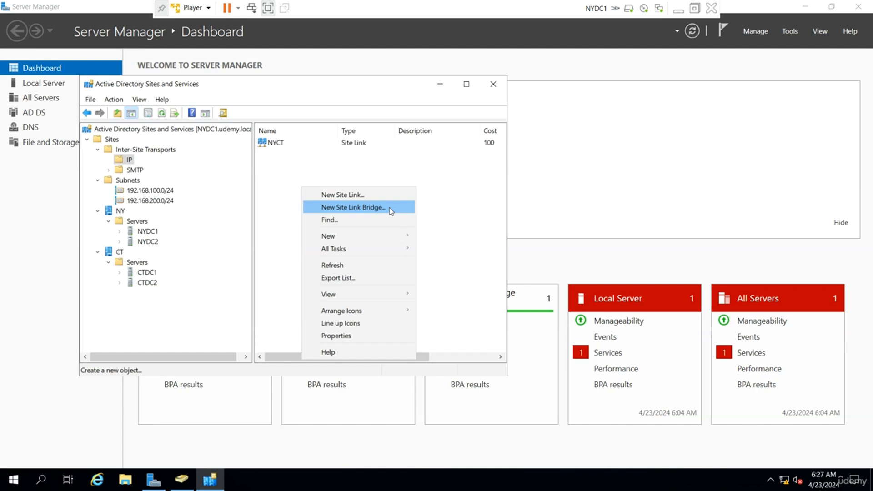
pyautogui.click(446, 203)
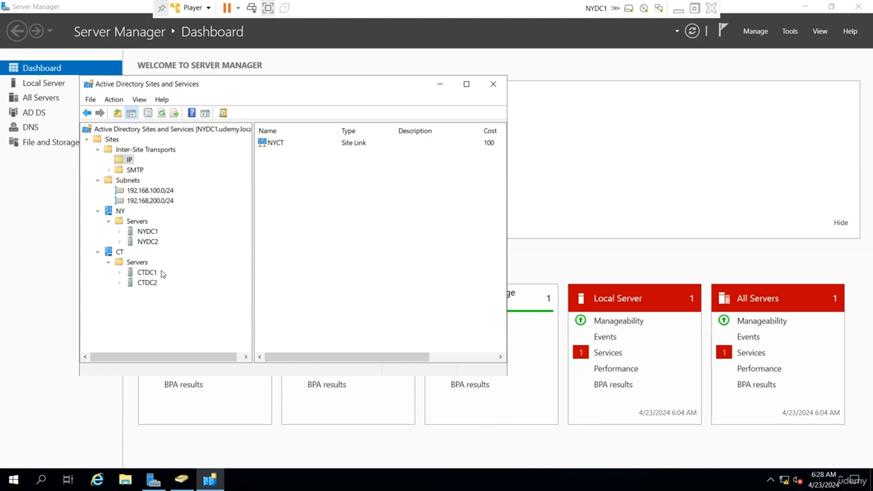
# Step: Open NYDC1's NTDS Settings properties and close them unchanged
pyautogui.click(119, 232)
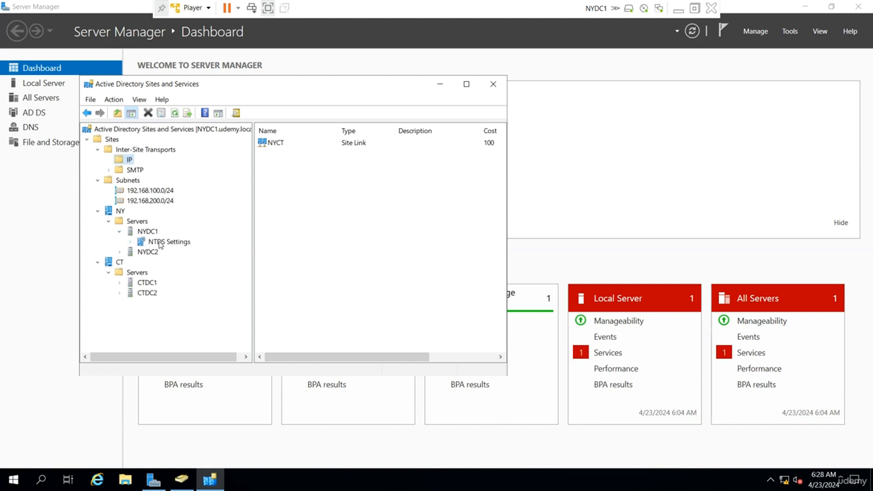
pyautogui.click(160, 241)
pyautogui.rightClick(160, 241)
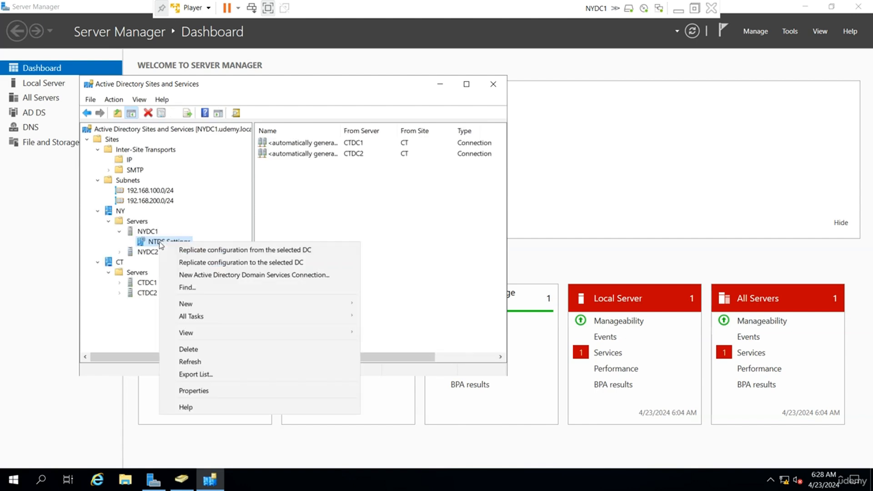
pyautogui.click(215, 390)
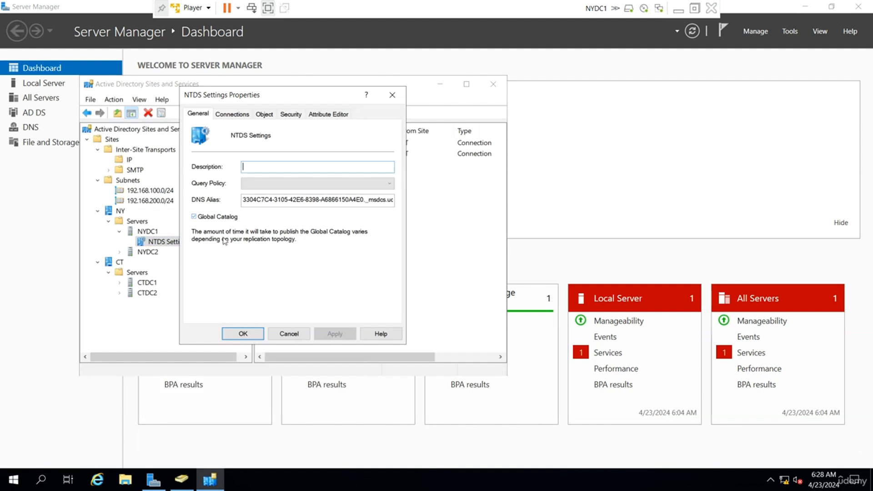
pyautogui.click(284, 335)
# Step: Enable Global Catalog in NYDC2's NTDS Settings
pyautogui.click(119, 252)
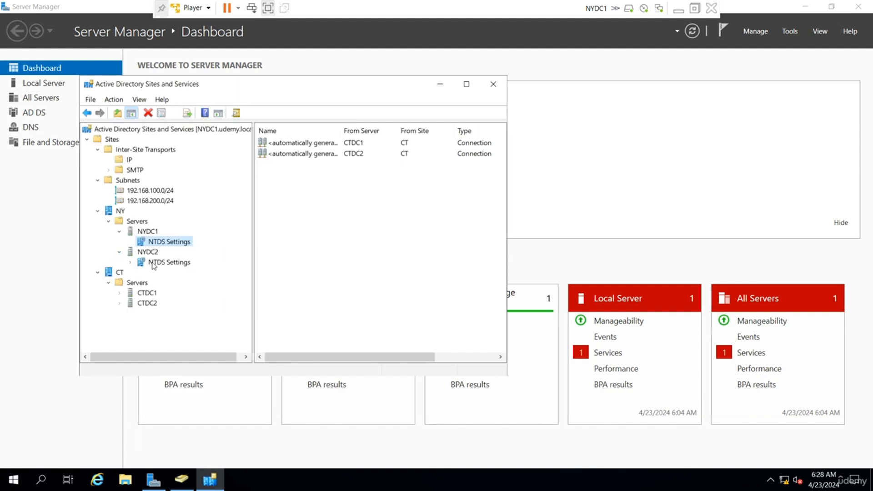
pyautogui.click(160, 262)
pyautogui.rightClick(159, 262)
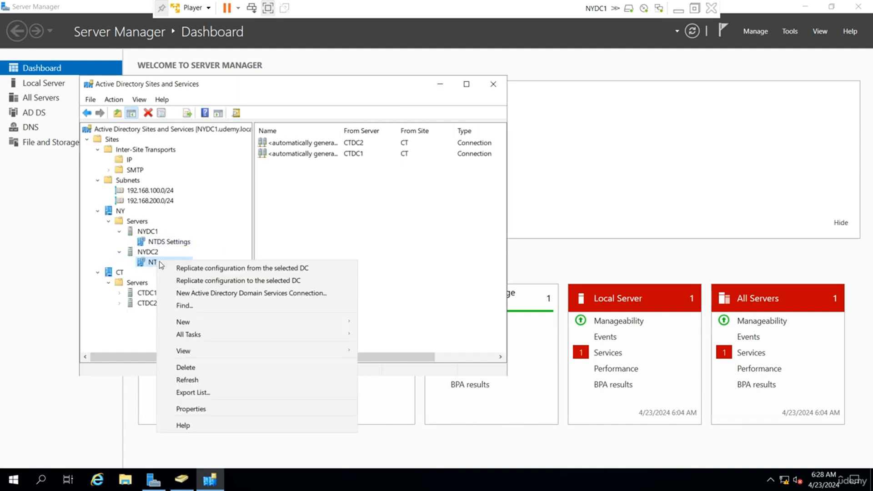
pyautogui.click(210, 409)
pyautogui.click(195, 217)
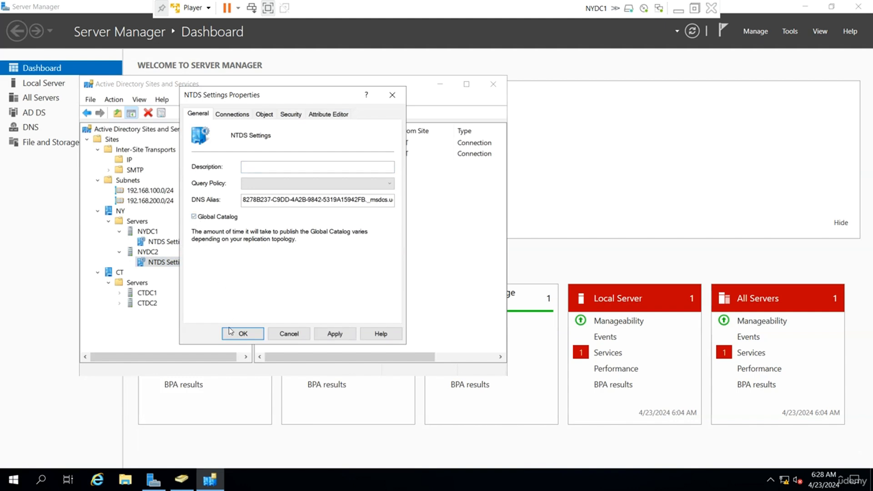
pyautogui.click(243, 333)
# Step: Enable Global Catalog in CTDC1's NTDS Settings
pyautogui.click(120, 292)
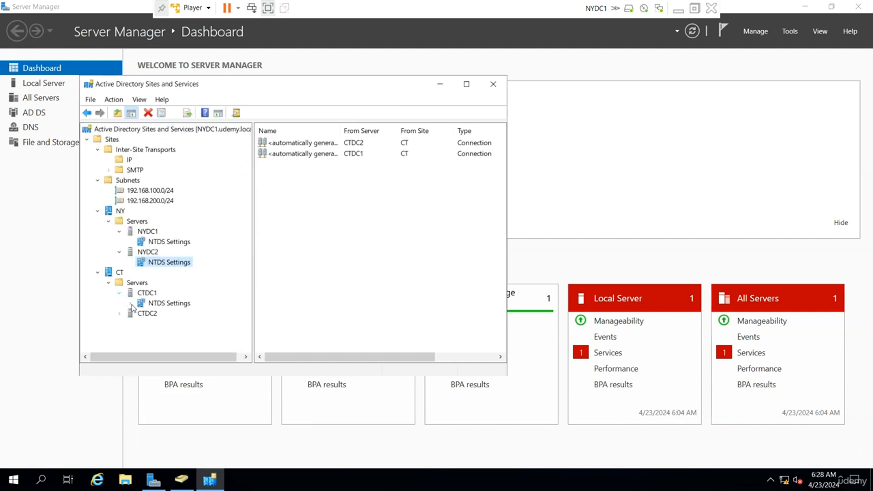
pyautogui.click(164, 305)
pyautogui.rightClick(164, 305)
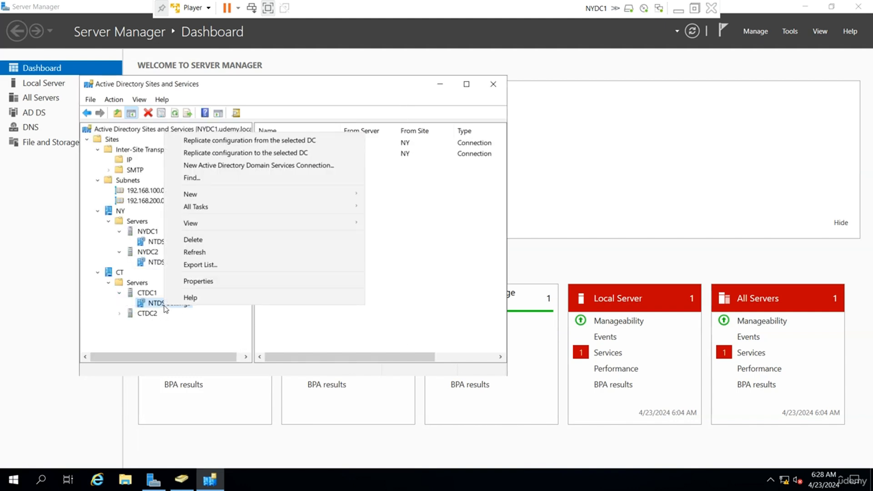
pyautogui.click(200, 282)
pyautogui.click(207, 222)
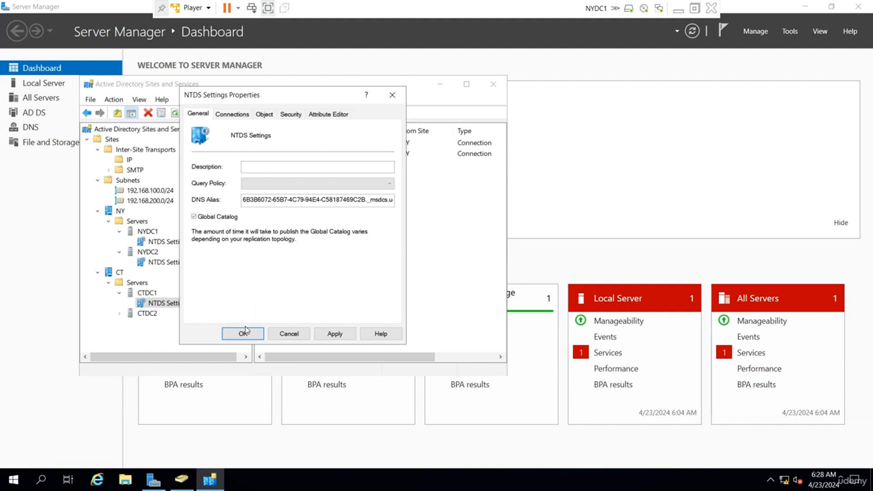
pyautogui.click(244, 332)
# Step: Enable Global Catalog in CTDC2's NTDS Settings
pyautogui.click(119, 314)
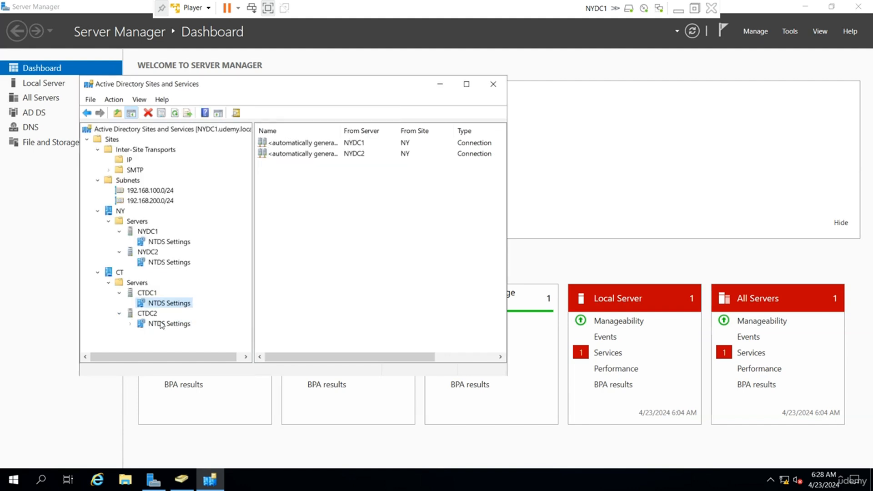
pyautogui.click(164, 324)
pyautogui.rightClick(164, 323)
pyautogui.click(208, 298)
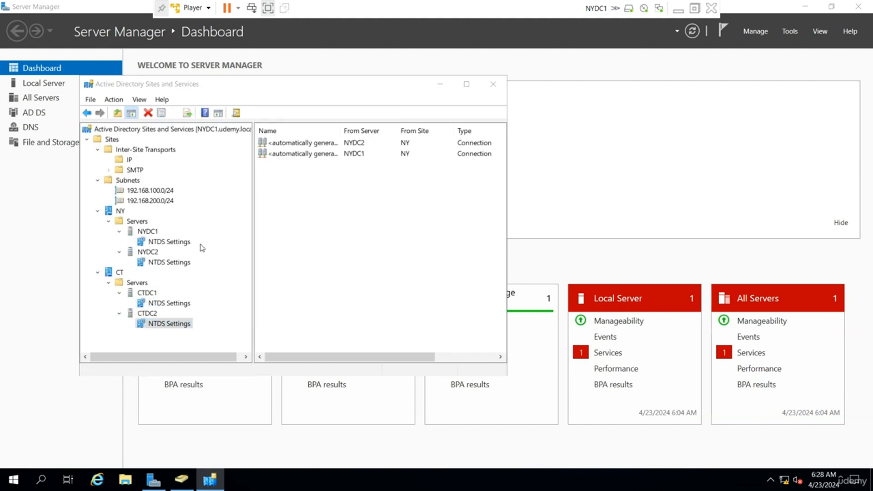
pyautogui.click(195, 217)
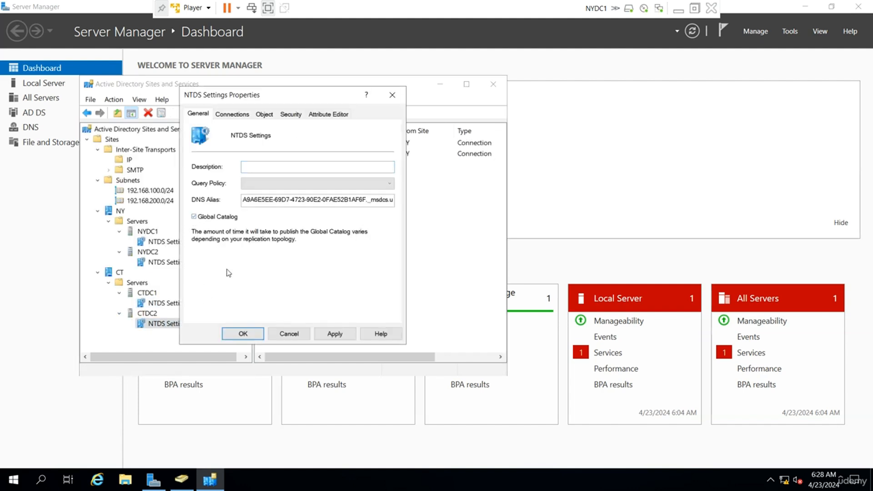
pyautogui.click(243, 333)
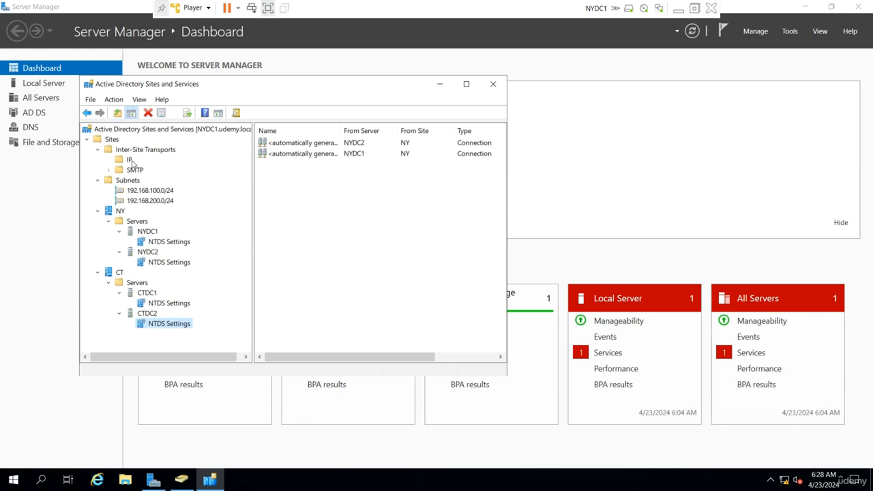
# Step: Show NYDC1's NTDS Settings and select both connections from CTDC1 and CTDC2
pyautogui.click(181, 243)
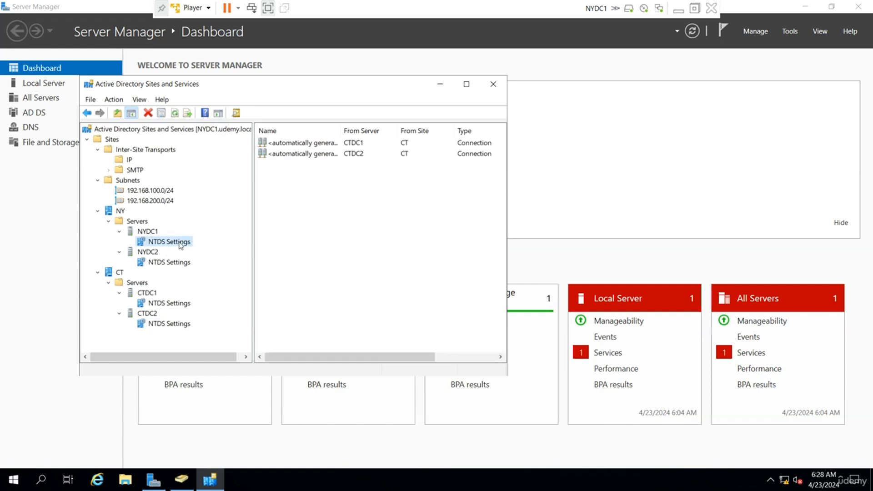
pyautogui.moveTo(432, 238); pyautogui.dragTo(298, 121)
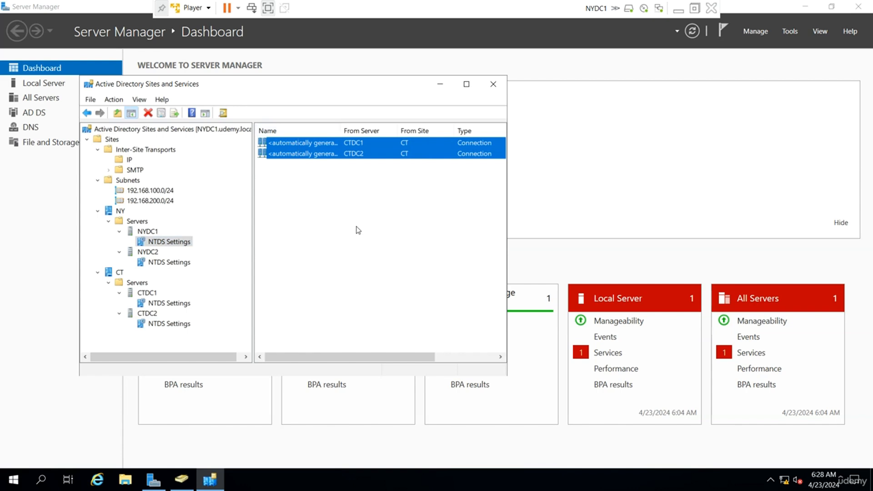
pyautogui.moveTo(436, 266); pyautogui.dragTo(309, 155)
# Step: Make NYDC1 a preferred bridgehead server for the IP transport
pyautogui.click(152, 235)
pyautogui.rightClick(152, 236)
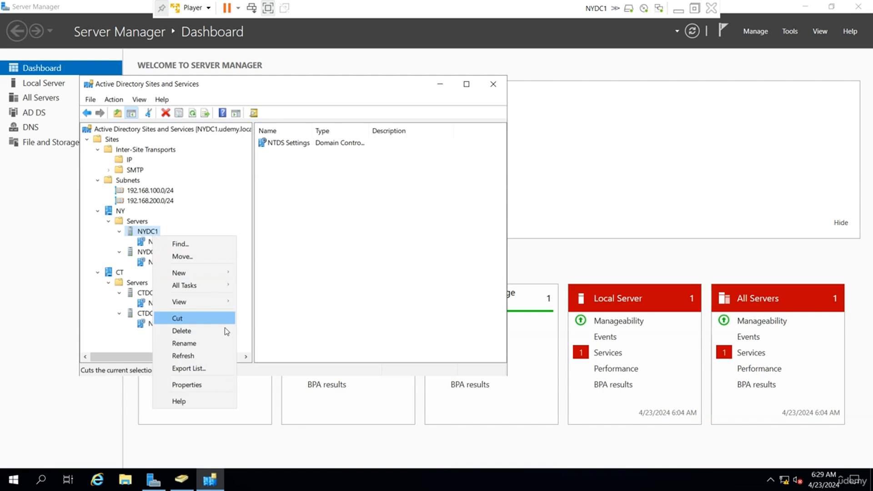
pyautogui.click(206, 386)
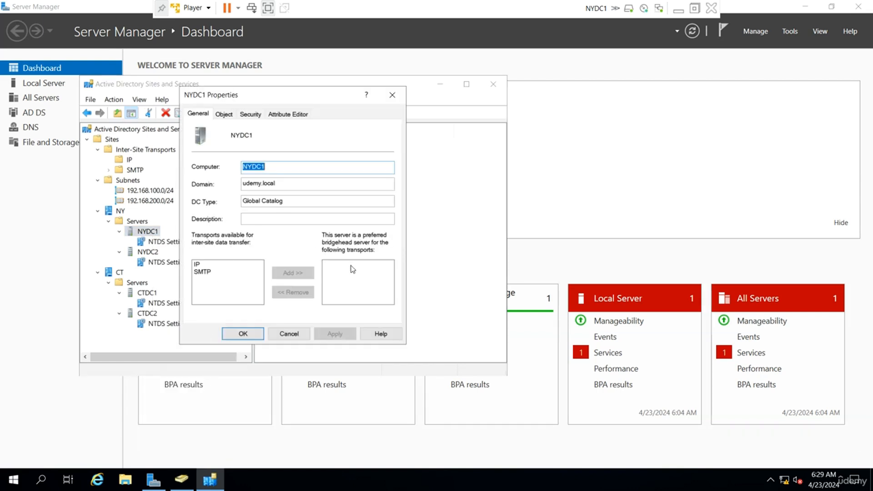
pyautogui.click(197, 265)
pyautogui.click(291, 272)
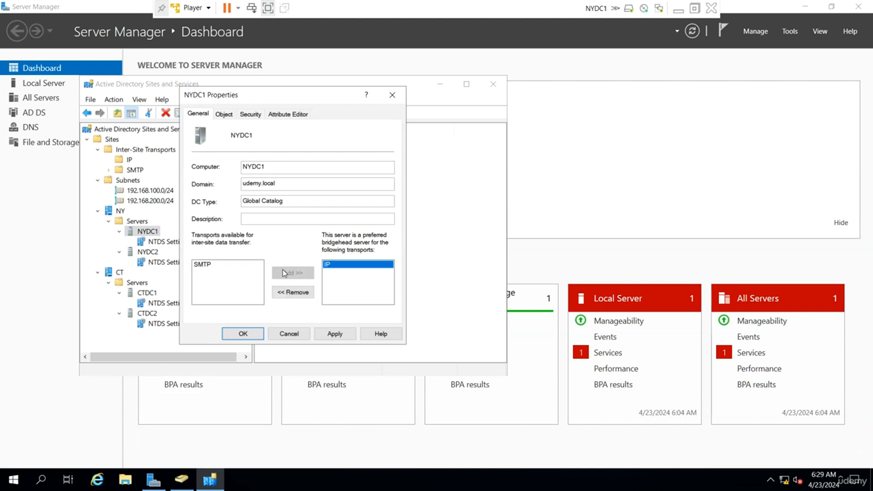
pyautogui.click(244, 333)
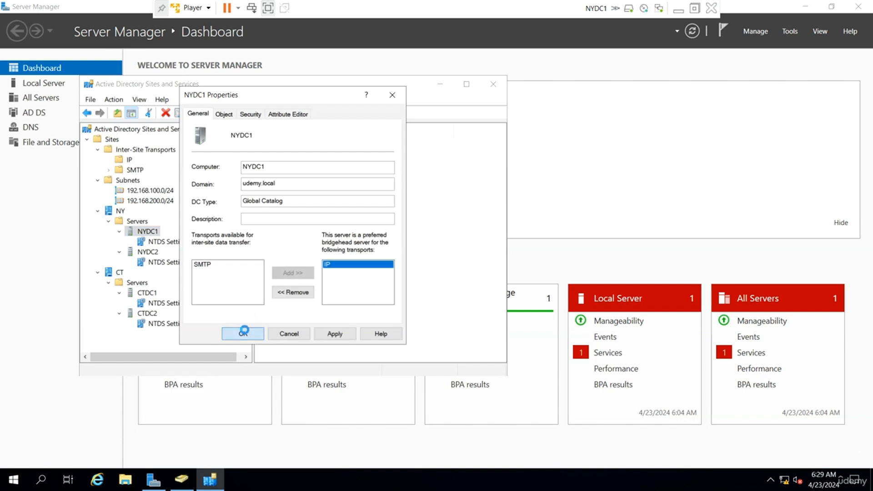
# Step: Make CTDC1 a preferred bridgehead server for the IP transport
pyautogui.rightClick(146, 293)
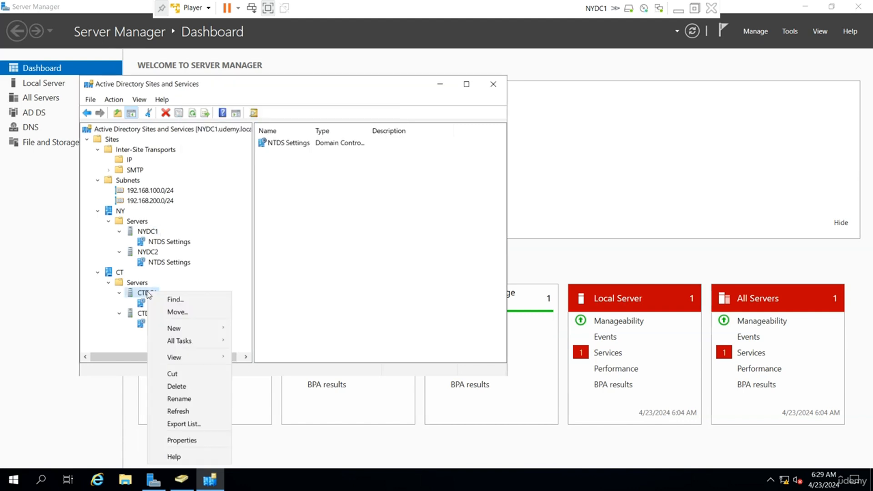
pyautogui.click(182, 440)
pyautogui.click(197, 264)
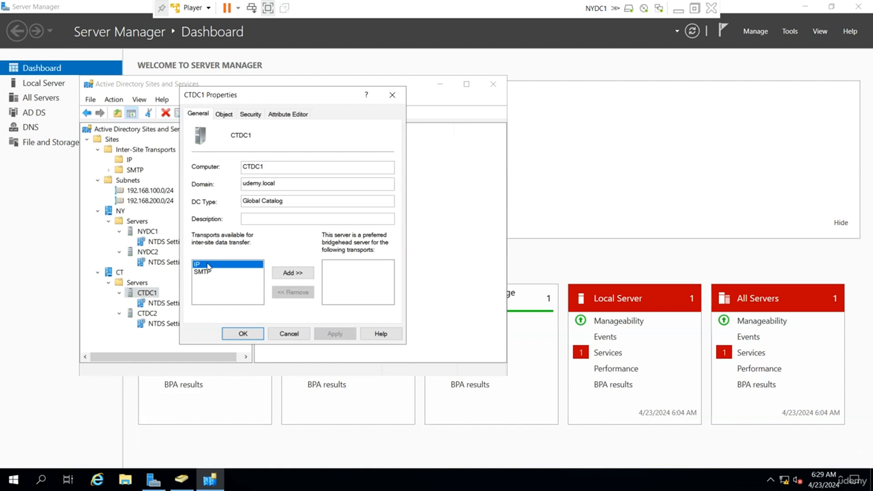
pyautogui.click(293, 273)
pyautogui.click(243, 334)
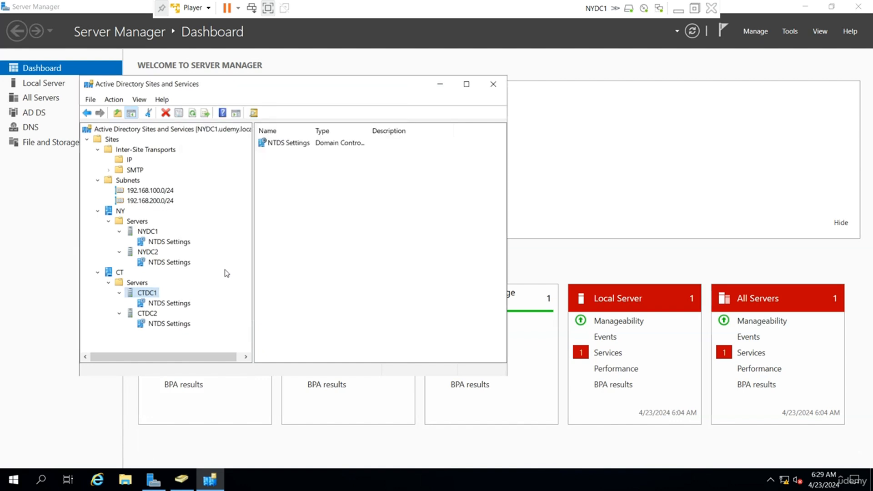
# Step: Review the replication connections of NYDC1, CTDC1, NYDC2 and CTDC2 in their NTDS Settings
pyautogui.click(174, 245)
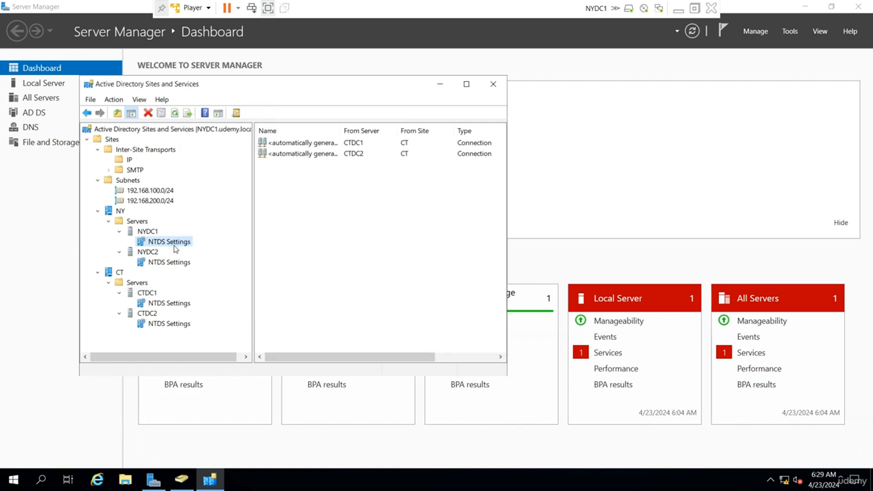
pyautogui.moveTo(382, 187); pyautogui.dragTo(307, 138)
pyautogui.click(304, 214)
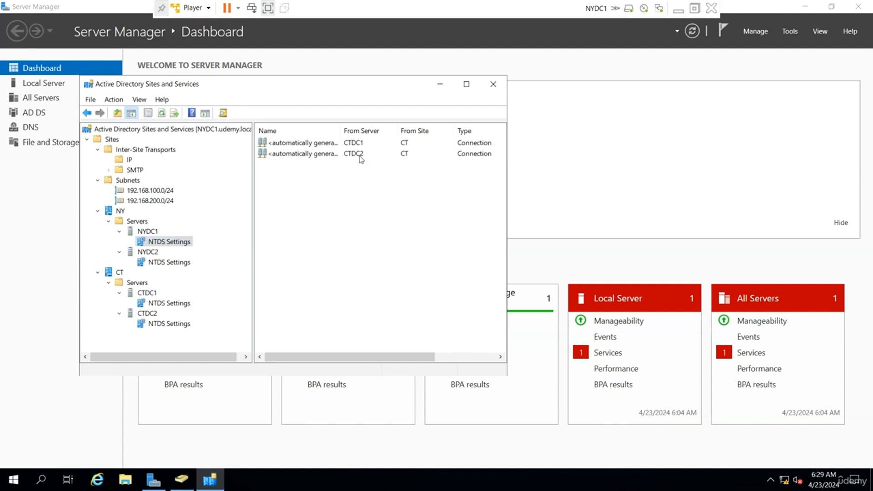
pyautogui.click(342, 156)
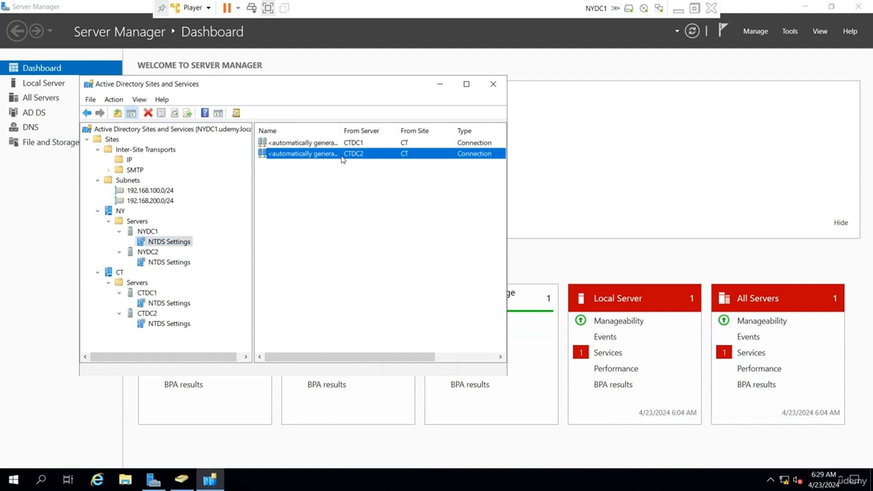
pyautogui.click(169, 303)
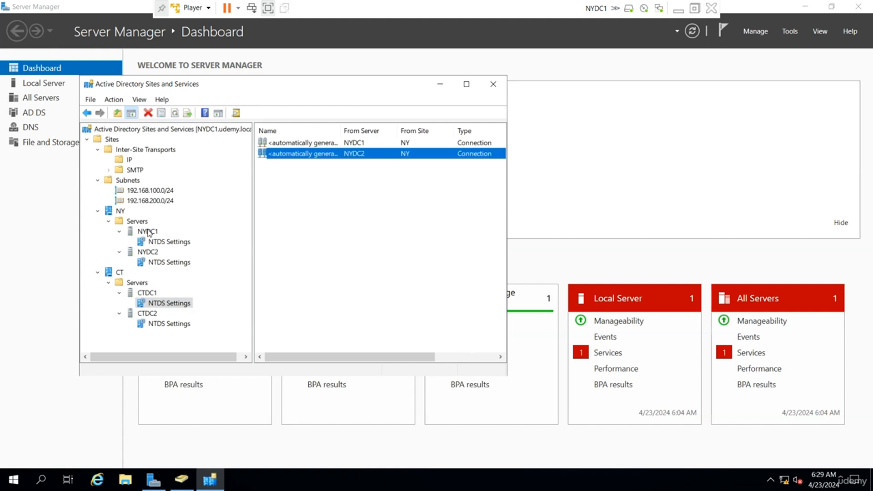
pyautogui.click(166, 242)
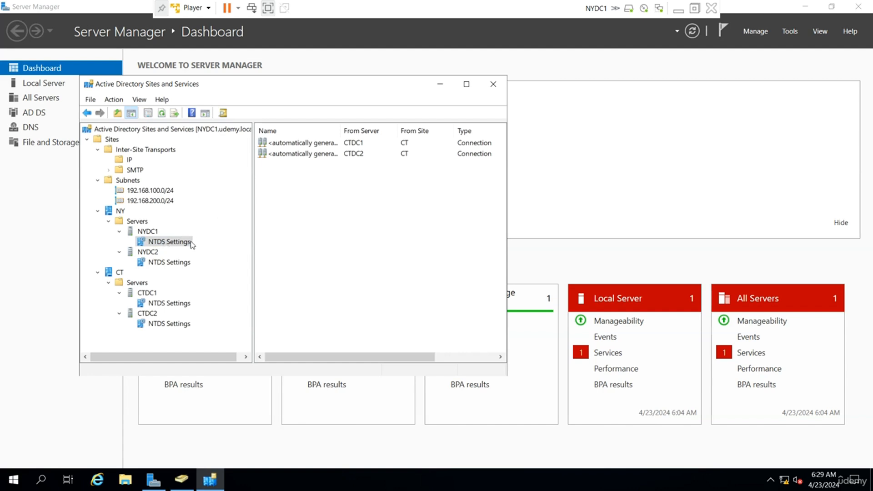
pyautogui.click(178, 263)
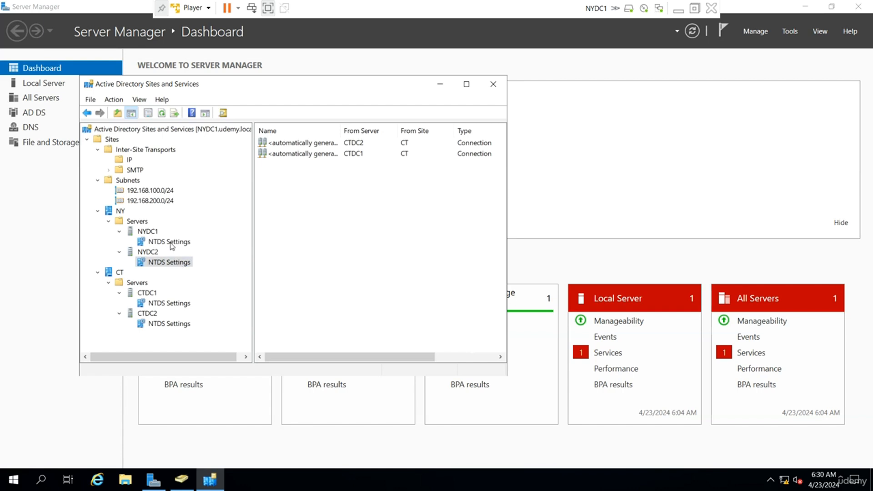
pyautogui.click(172, 324)
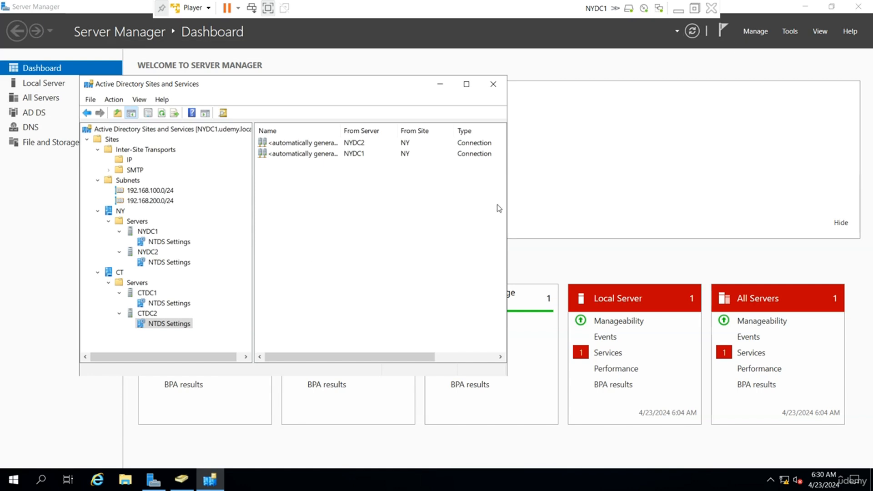
# Step: Maximize Active Directory Users and Computers and refresh it to show updated DC types and sites
pyautogui.click(182, 480)
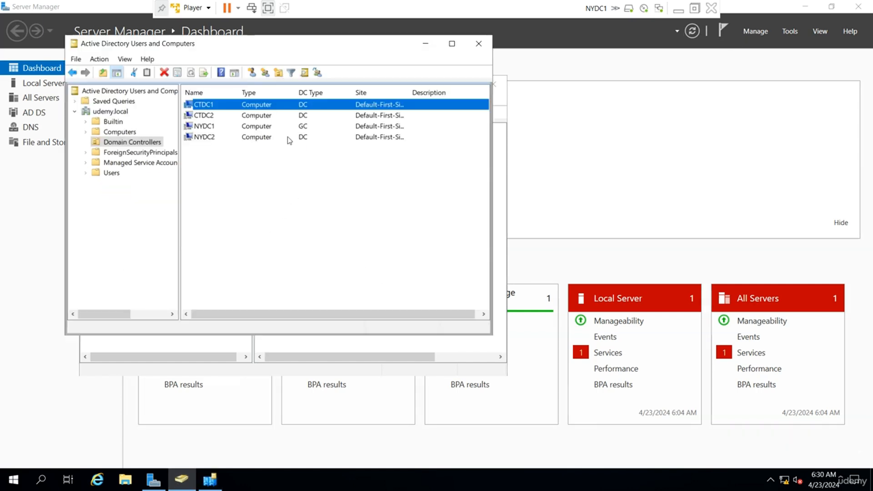
pyautogui.doubleClick(325, 44)
pyautogui.rightClick(322, 160)
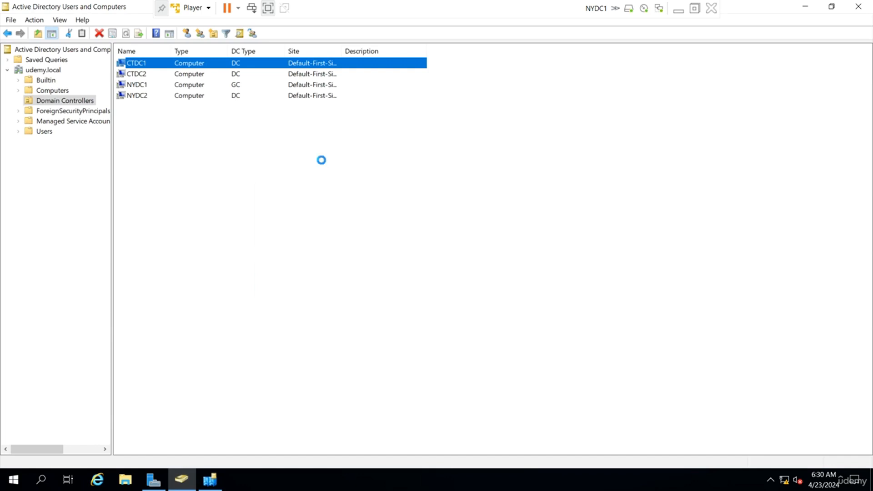
pyautogui.click(362, 241)
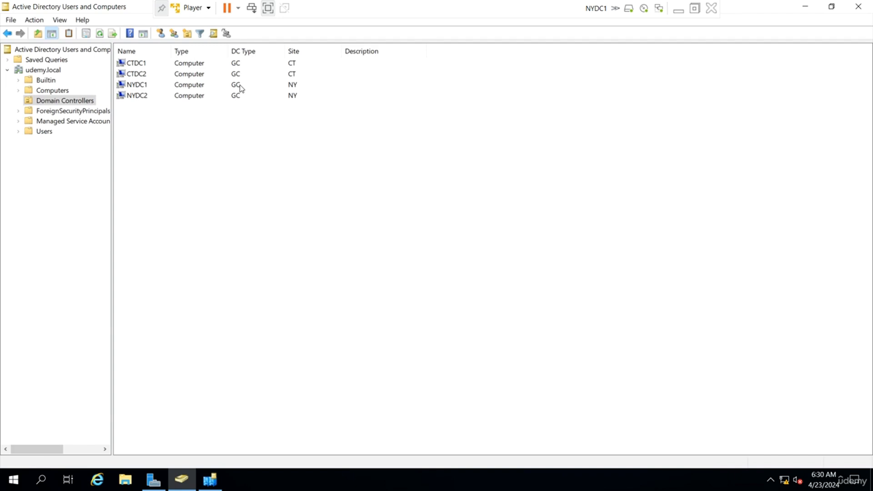
# Step: Switch to NYDC1 running full screen with Server Manager in front
pyautogui.click(695, 7)
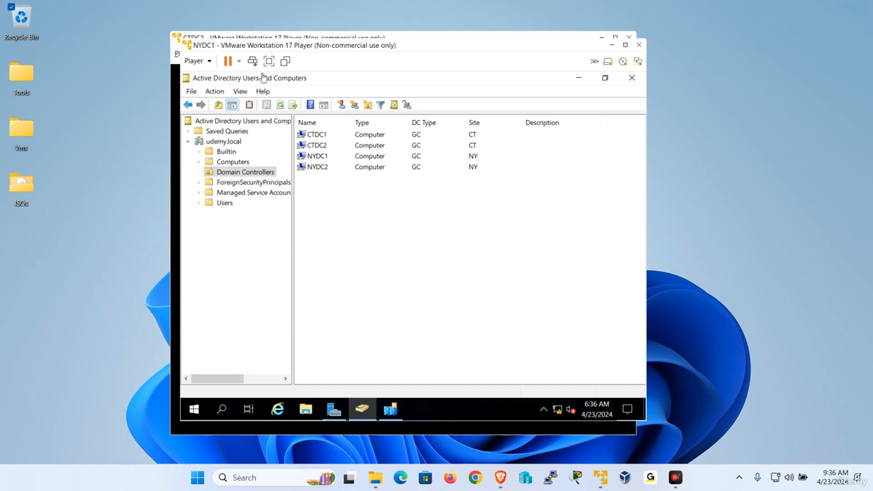
pyautogui.click(269, 61)
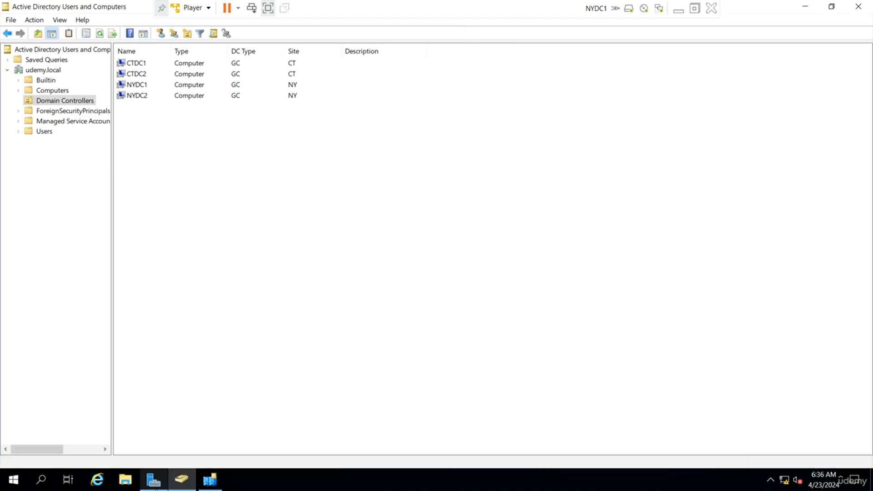
pyautogui.click(154, 479)
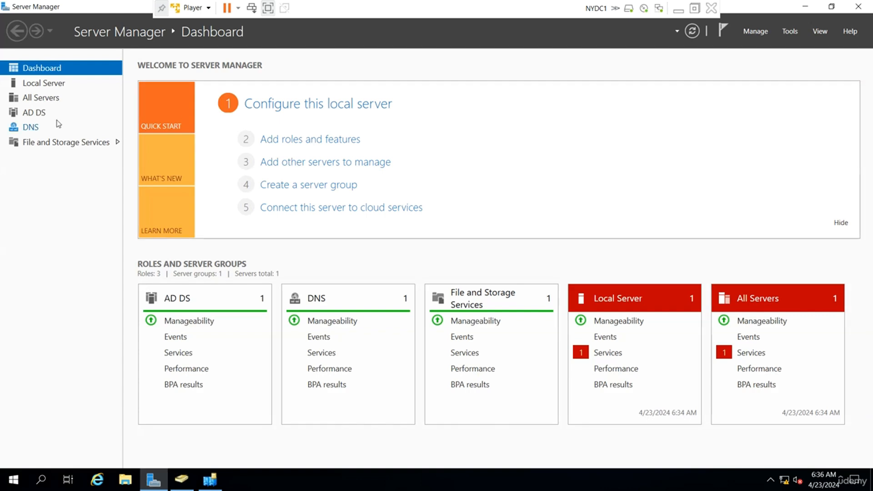
# Step: Open the IPv4 properties of NYDC1's Ethernet0 adapter from Local Server
pyautogui.click(53, 88)
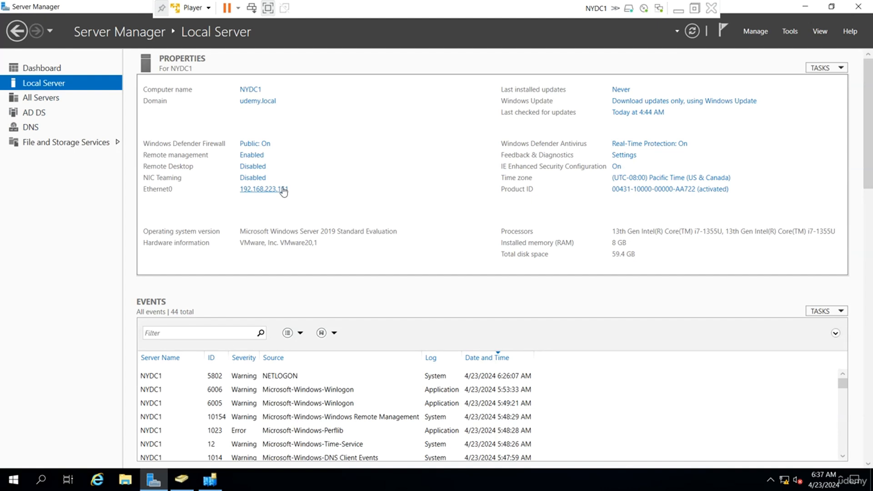
pyautogui.click(282, 191)
pyautogui.rightClick(152, 143)
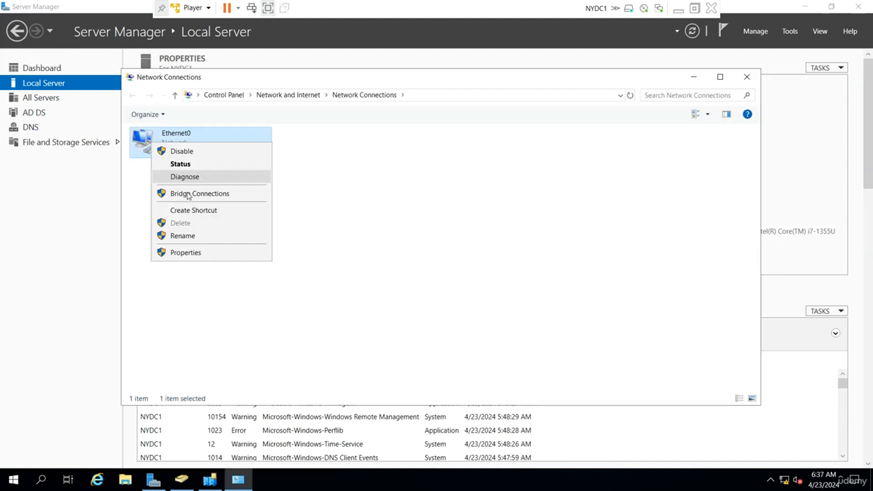
pyautogui.click(195, 252)
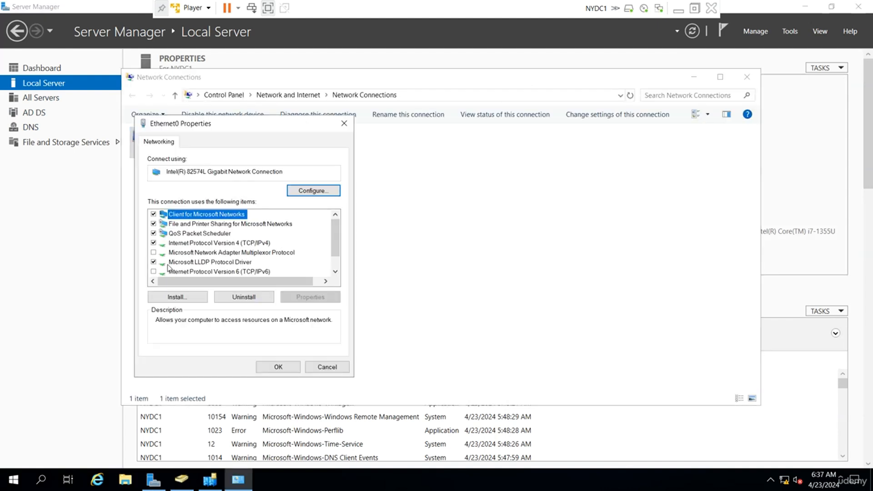
pyautogui.doubleClick(241, 243)
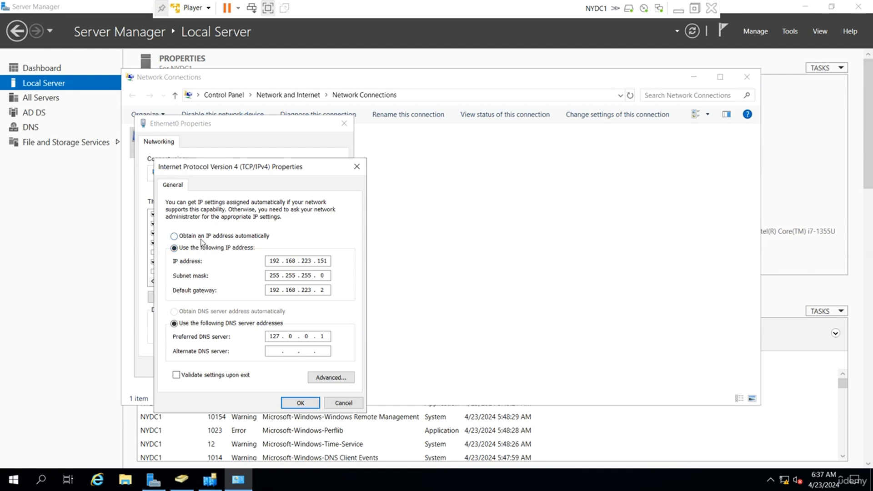
# Step: Enter IP 192.168.100.1, gateway 192.168.100.254 and DNS 192.168.100.1, then save the adapter settings
pyautogui.click(201, 236)
pyautogui.click(196, 311)
pyautogui.click(189, 248)
pyautogui.click(274, 261)
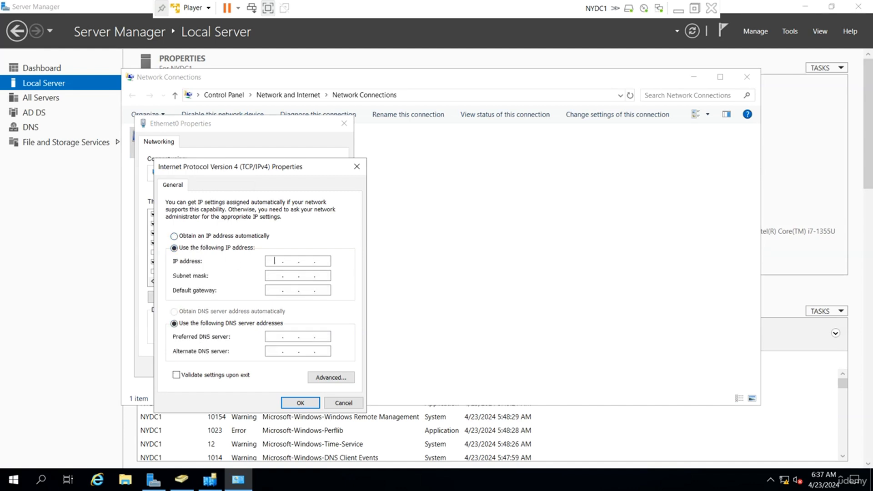
pyautogui.write('192 . 168 . 100 . 1')
pyautogui.press('Tab')
pyautogui.press('Tab')
pyautogui.write('192 . ')
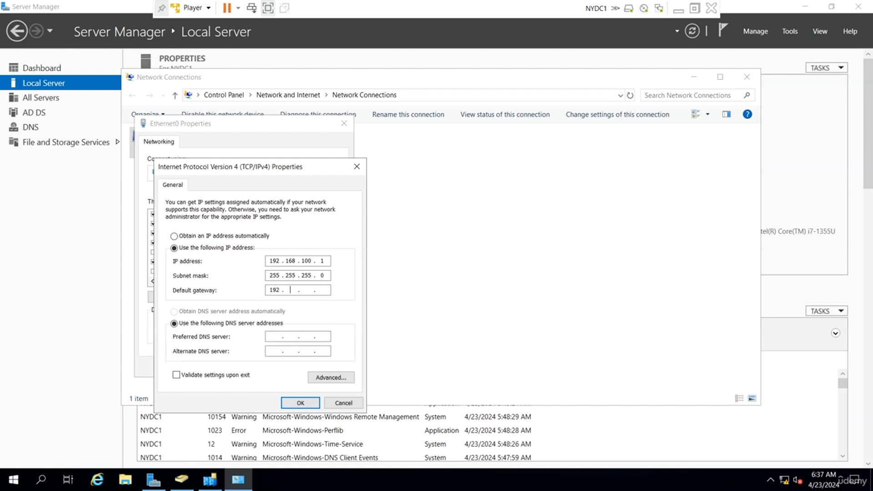
pyautogui.write('168 . 100 . 254')
pyautogui.press('Tab')
pyautogui.press('Tab')
pyautogui.write('192 . 168 . 1')
pyautogui.click(299, 403)
pyautogui.click(277, 366)
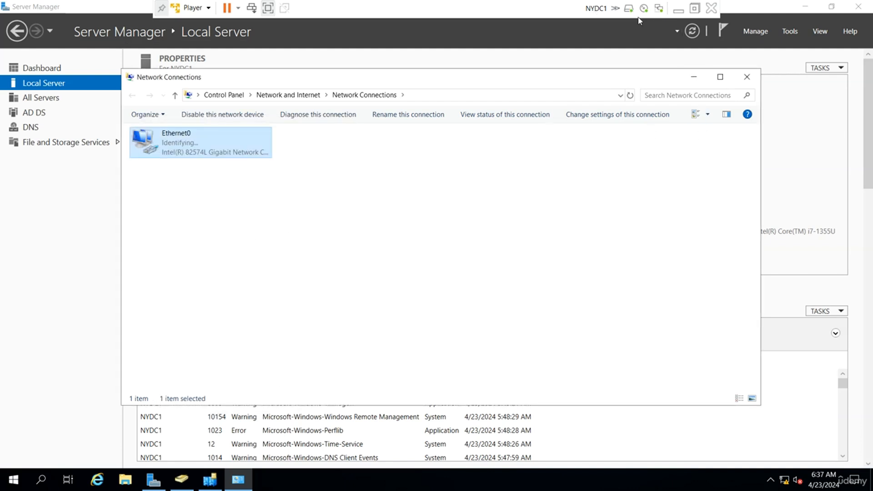
# Step: Leave NYDC1's full-screen view and switch to the NYDC2 virtual machine
pyautogui.click(679, 10)
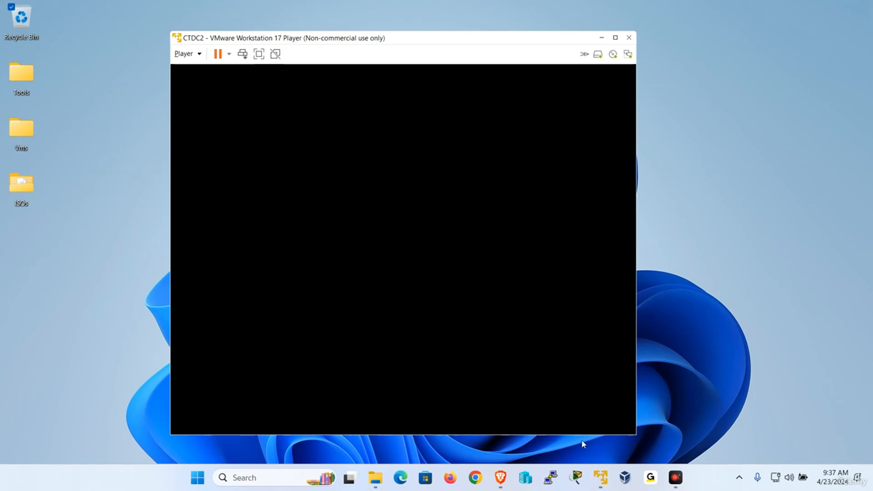
pyautogui.moveTo(603, 483)
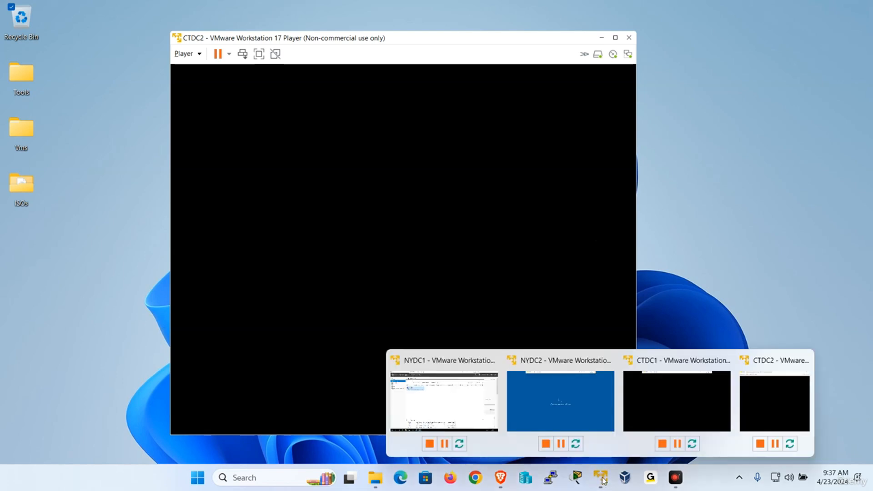
pyautogui.click(538, 429)
# Step: Send Ctrl+Alt+Del to NYDC2 and sign in with the administrator password
pyautogui.click(193, 9)
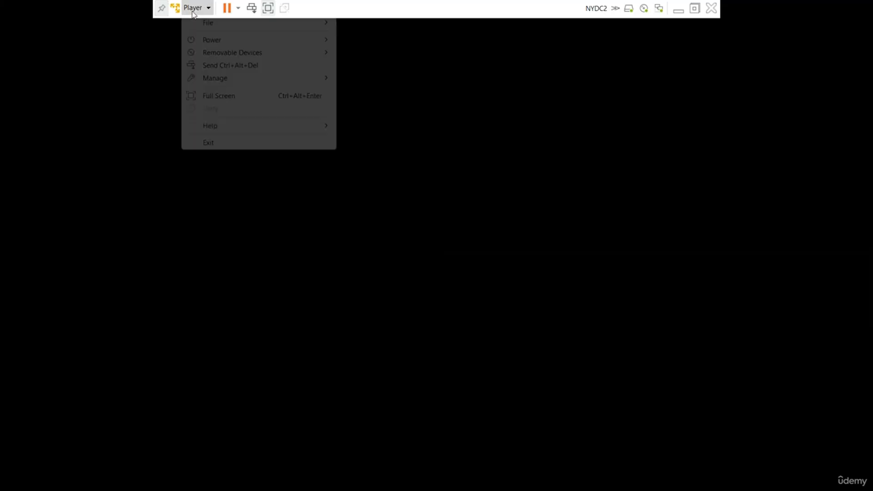
pyautogui.click(230, 68)
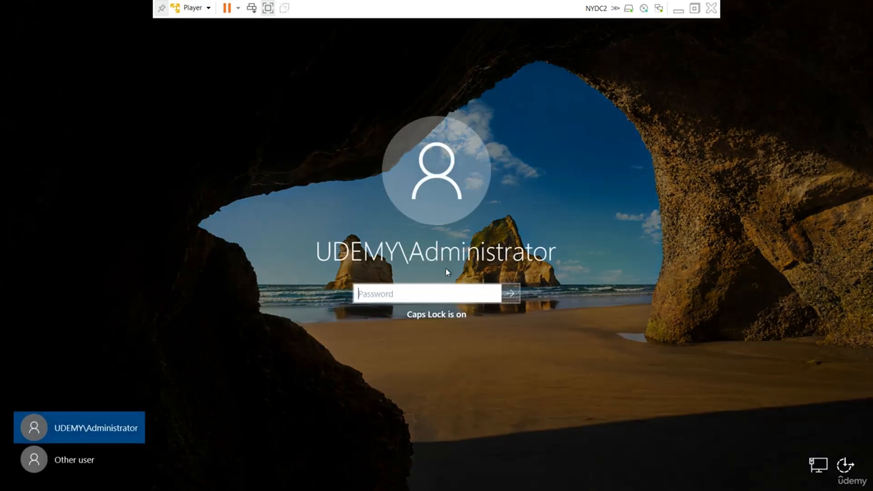
pyautogui.write('*******')
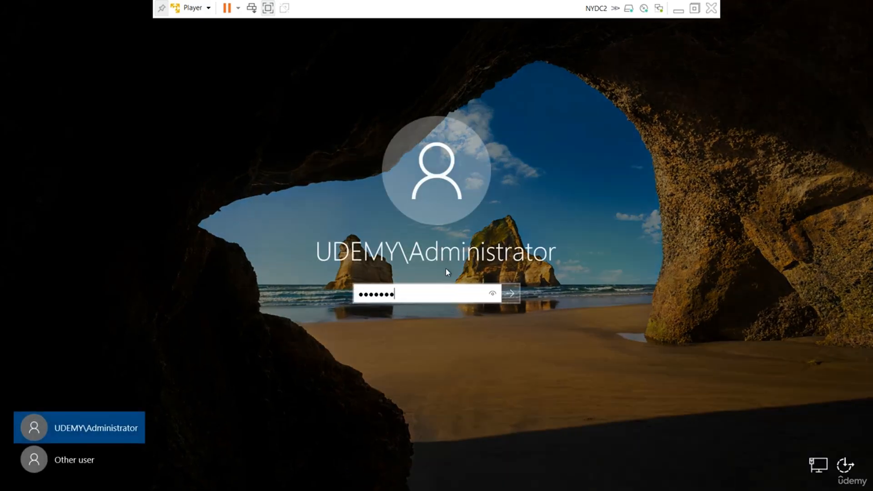
pyautogui.press('Return')
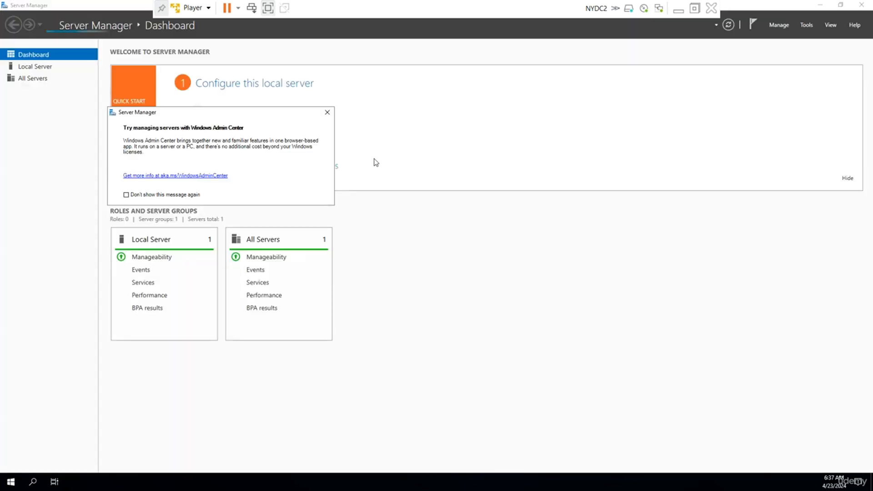
# Step: Open NYDC2's Ethernet0 IPv4 properties, start a static address, then close without saving
pyautogui.click(328, 112)
pyautogui.click(46, 68)
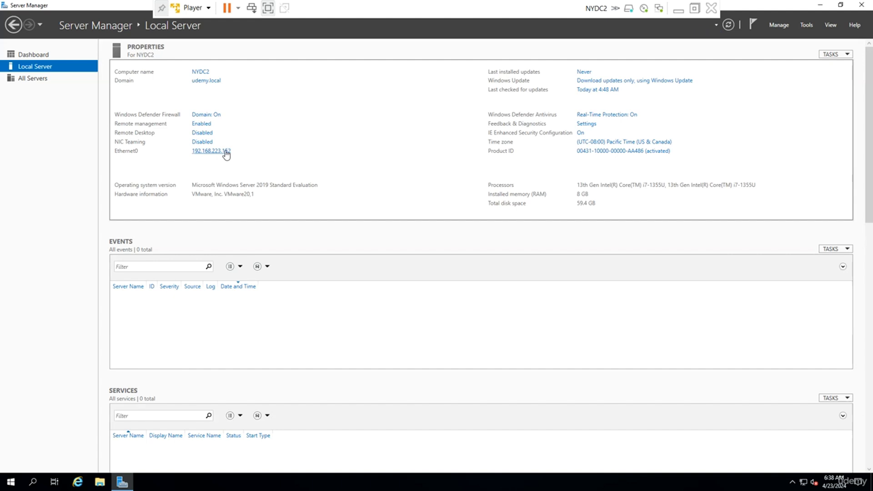
pyautogui.click(226, 153)
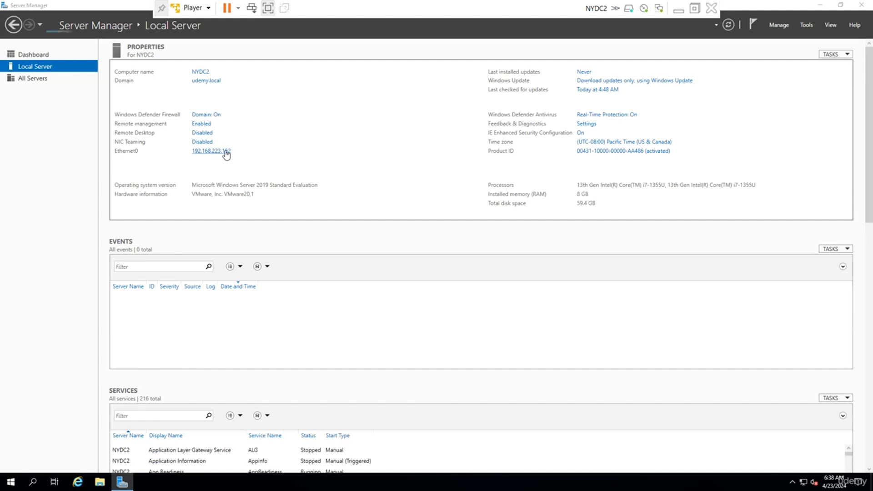
pyautogui.rightClick(218, 158)
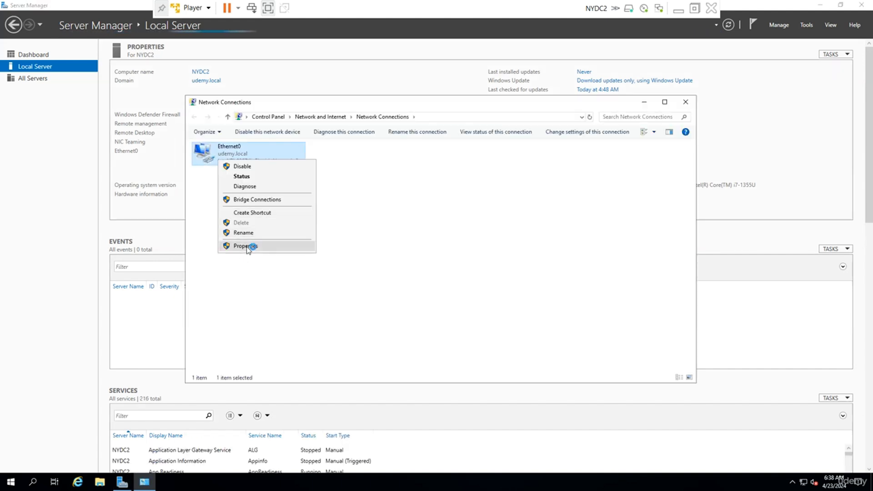
pyautogui.click(249, 248)
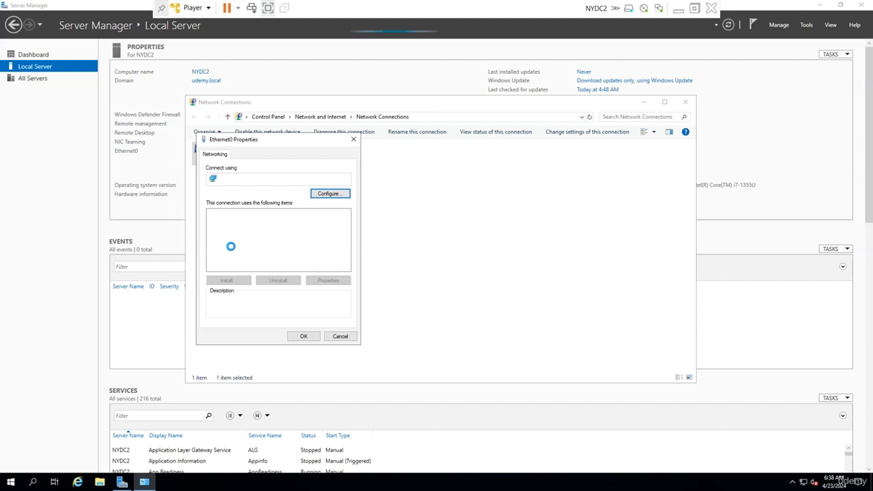
pyautogui.doubleClick(266, 236)
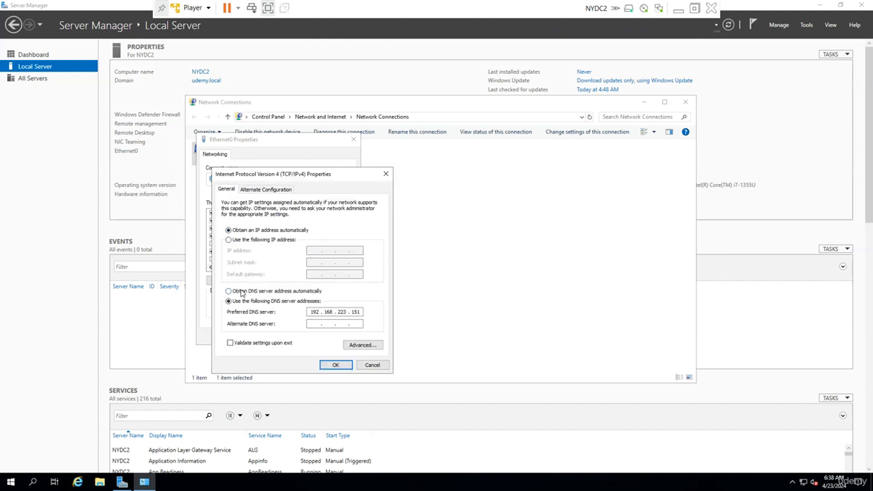
pyautogui.click(253, 239)
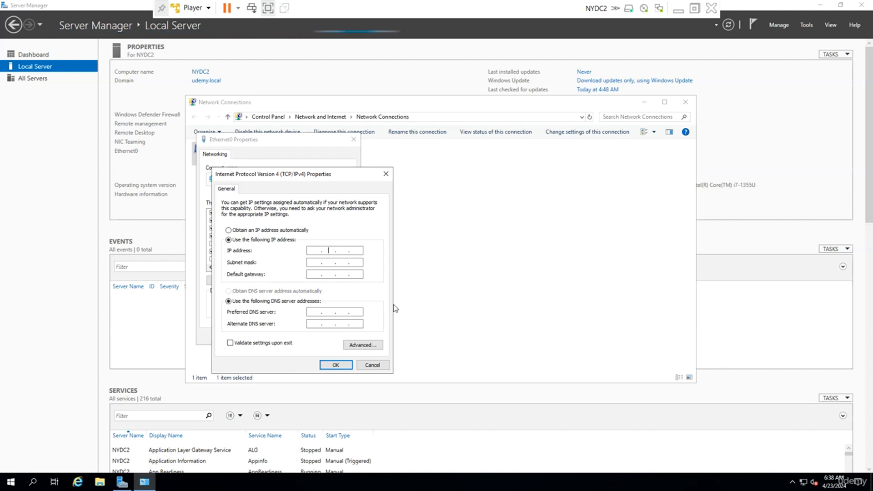
pyautogui.write('192.168.10')
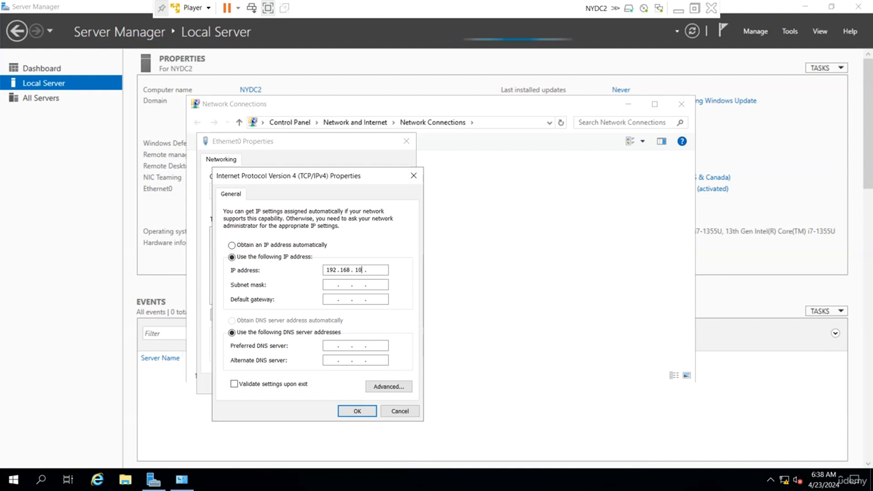
pyautogui.click(414, 176)
# Step: Re-enter static IPv4 with gateway 192.168.100.254 and DNS 192.168.100.1, save, and close network windows
pyautogui.click(370, 315)
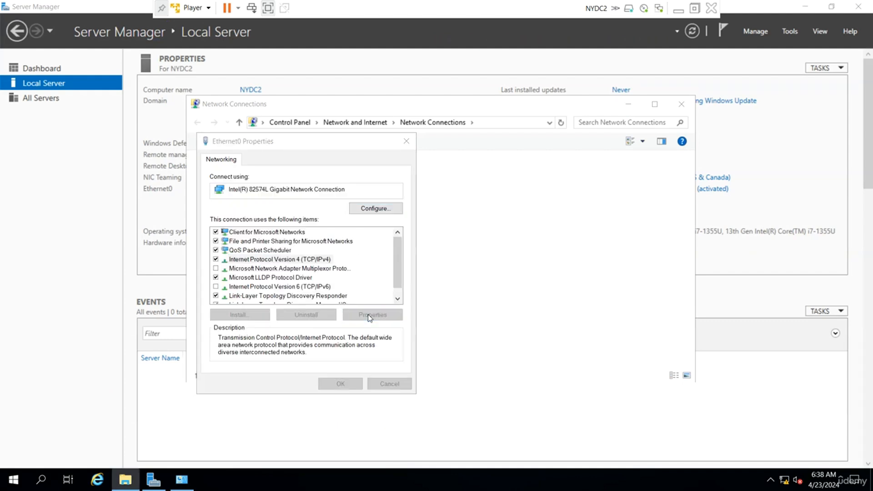
pyautogui.click(237, 253)
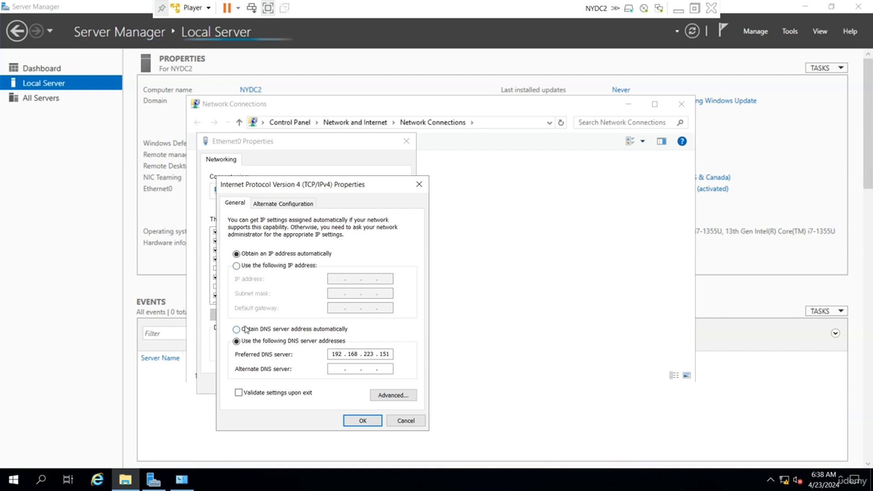
pyautogui.click(246, 329)
pyautogui.click(257, 266)
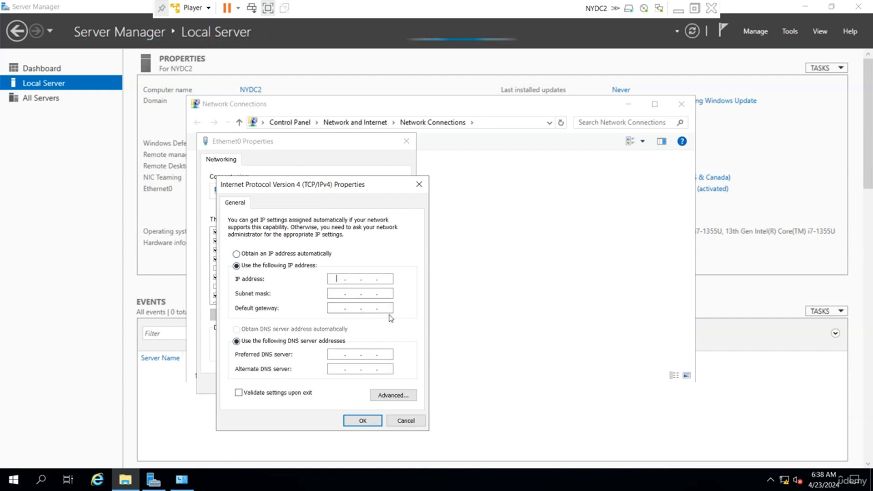
pyautogui.write('192 . 168 . 100 . 2')
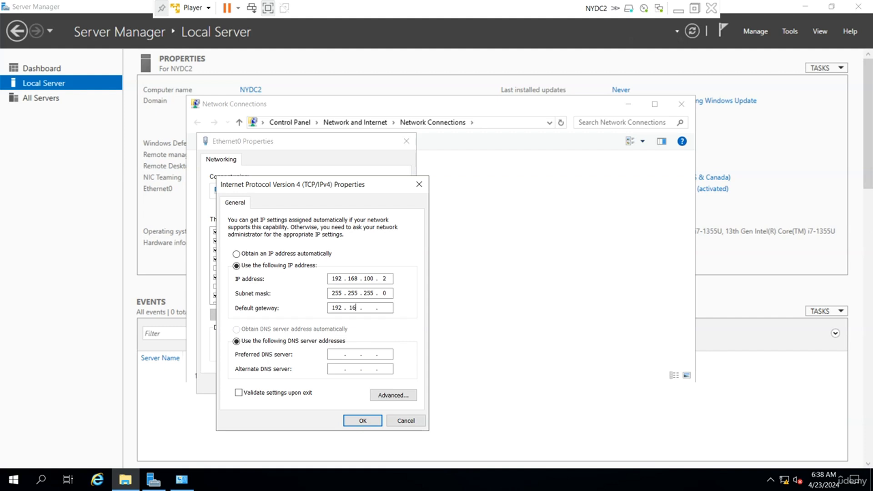
pyautogui.write('54')
pyautogui.press('Tab')
pyautogui.press('Tab')
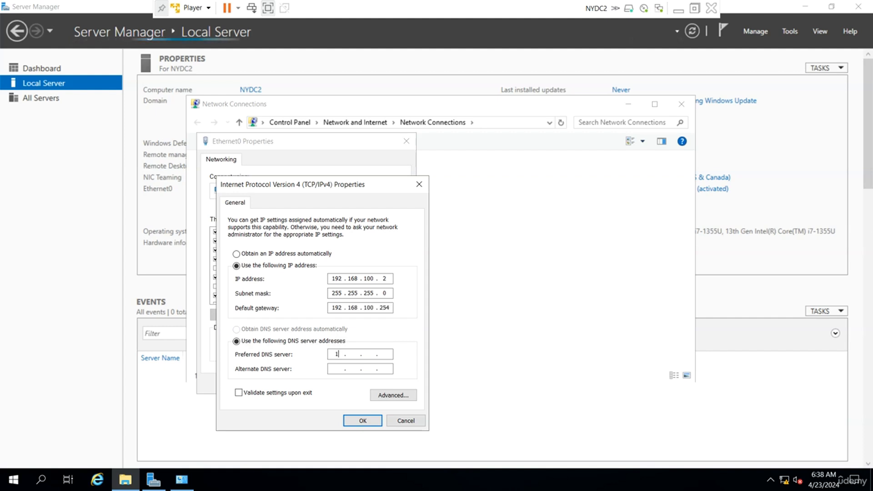
pyautogui.write('192 . 168 . 100 . 1')
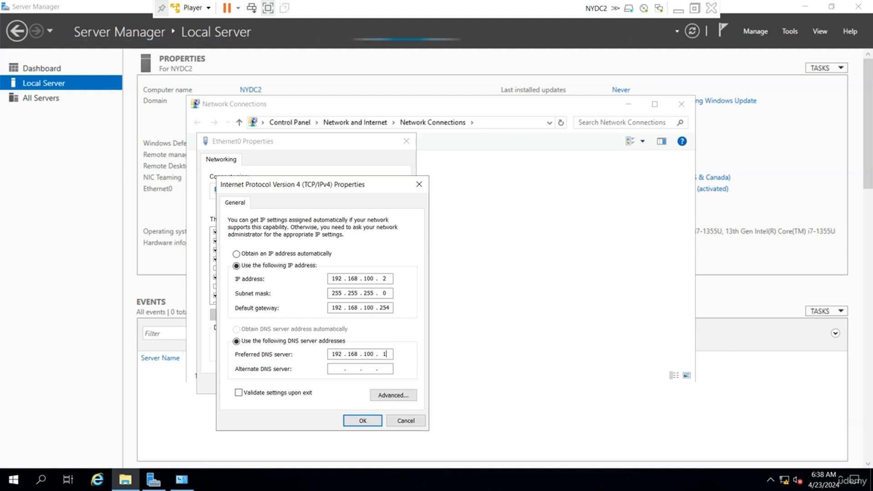
pyautogui.click(362, 422)
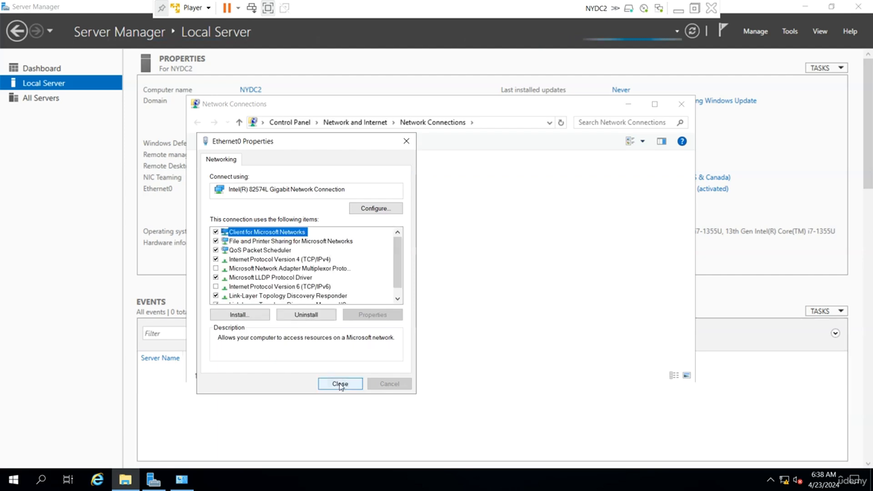
pyautogui.click(339, 383)
pyautogui.click(681, 104)
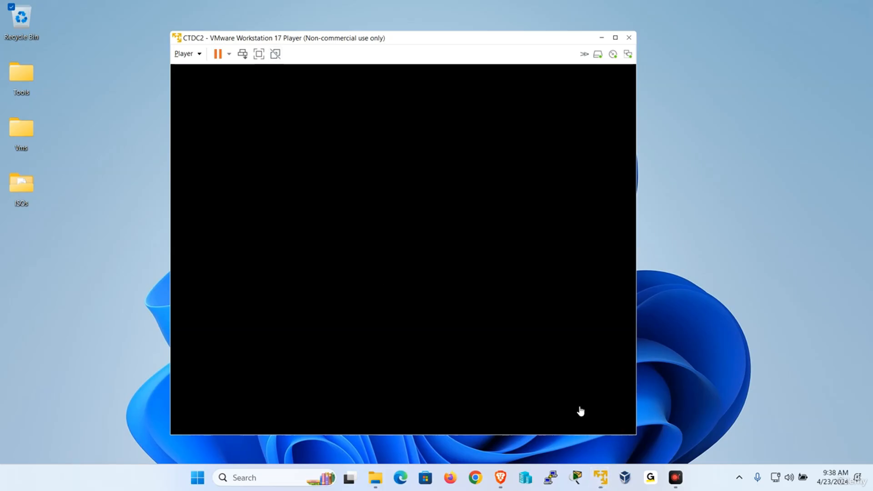
# Step: Switch to CTDC1 and sign in as Administrator using Send Ctrl+Alt+Del
pyautogui.moveTo(601, 478)
pyautogui.click(674, 400)
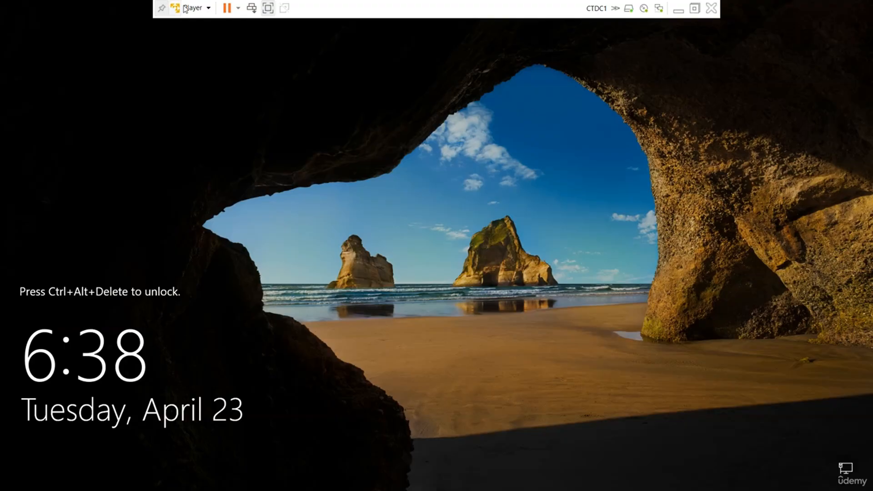
pyautogui.click(194, 7)
pyautogui.click(231, 66)
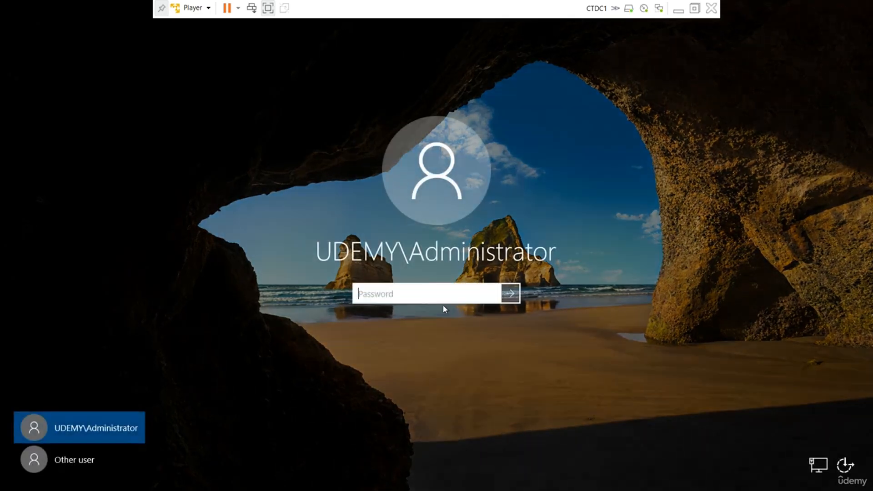
pyautogui.write('P•••••••')
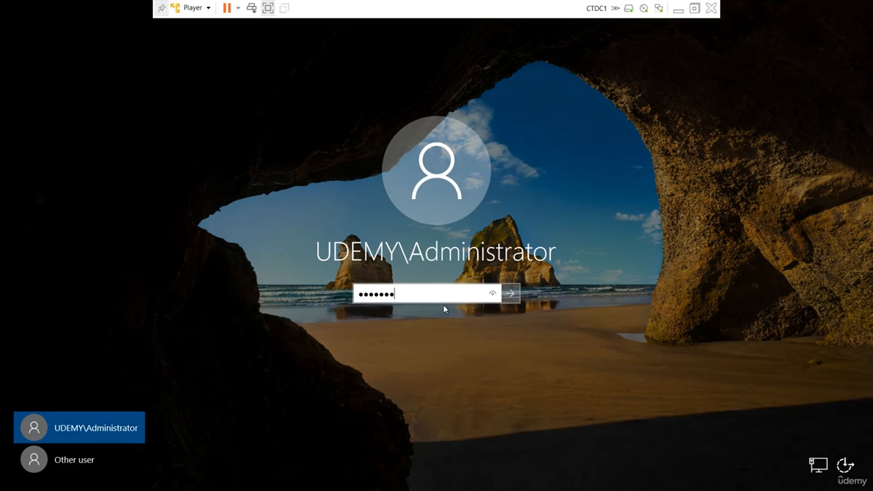
pyautogui.press('Return')
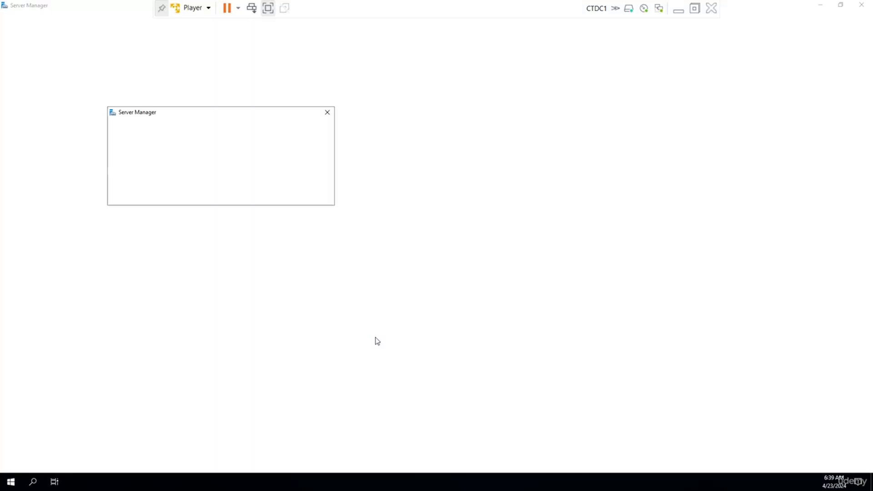
# Step: Open the IPv4 properties of CTDC1's Ethernet0 adapter from Local Server
pyautogui.click(329, 112)
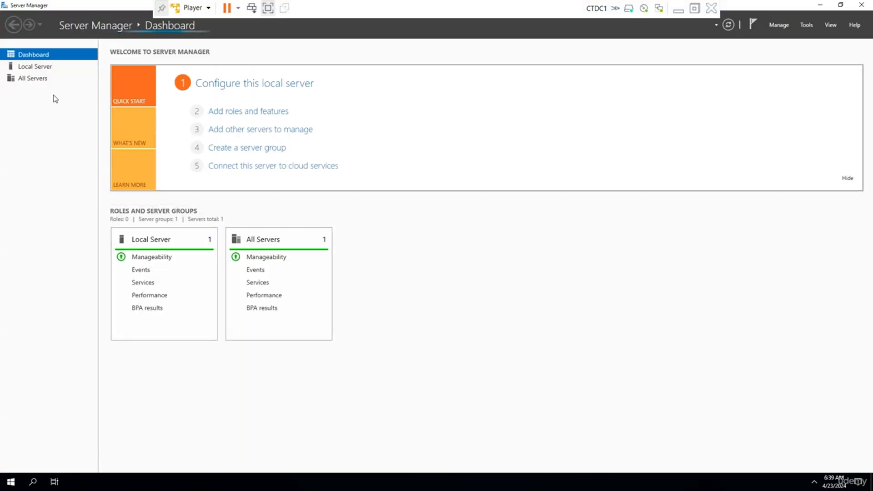
pyautogui.click(42, 68)
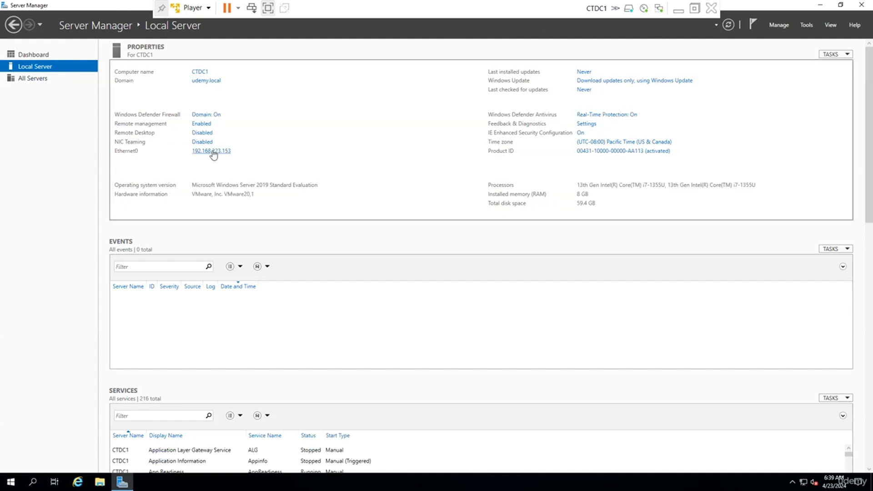
pyautogui.click(214, 152)
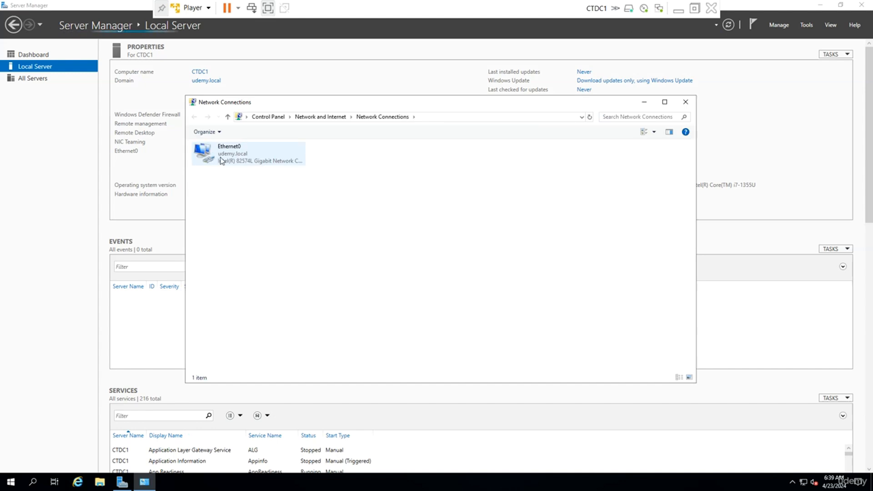
pyautogui.press('Menu')
pyautogui.click(267, 240)
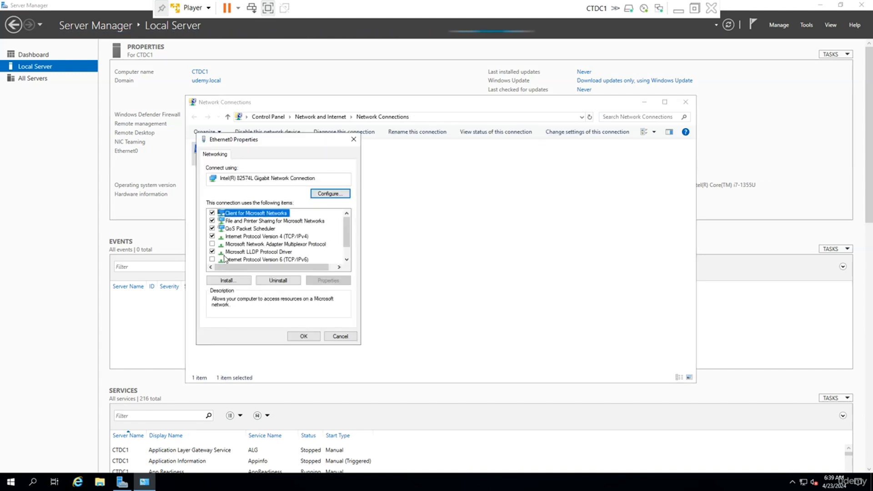
pyautogui.doubleClick(285, 237)
# Step: Start entering 192.168.200.1 with mask 255.255.255.0, then cancel the unfinished settings
pyautogui.click(255, 231)
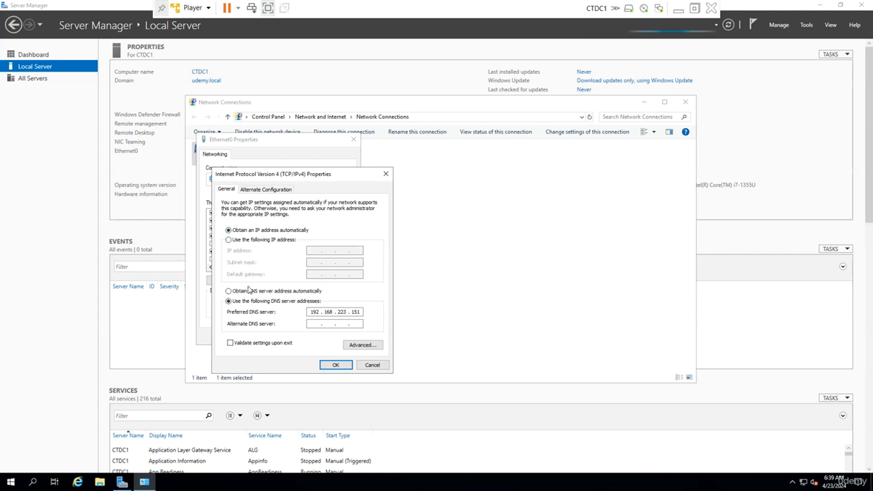
pyautogui.click(249, 291)
pyautogui.click(249, 241)
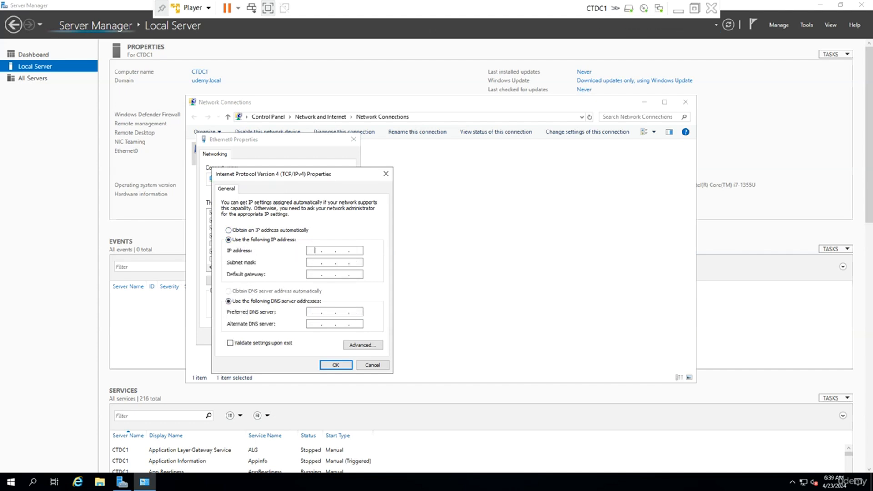
pyautogui.write('192 . 168 . 200 . ')
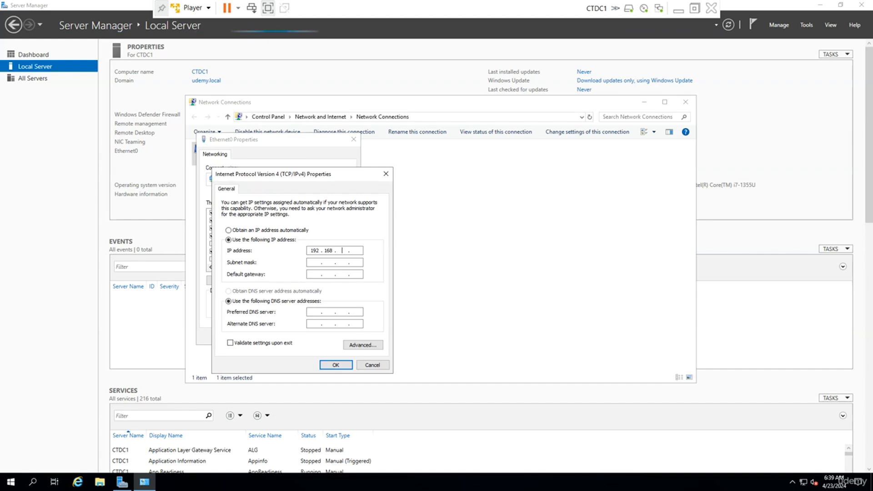
pyautogui.write('1')
pyautogui.press('Tab')
pyautogui.write('2552552550')
pyautogui.press('Tab')
pyautogui.write('192.168.')
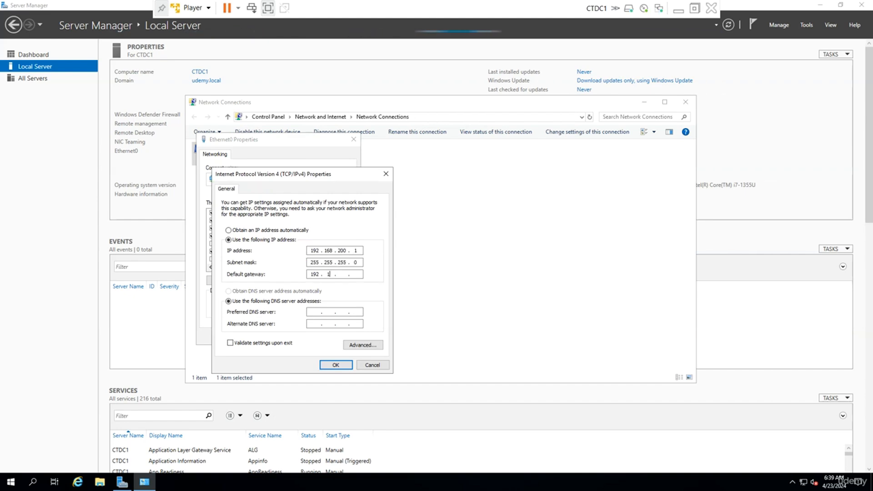
pyautogui.write('20')
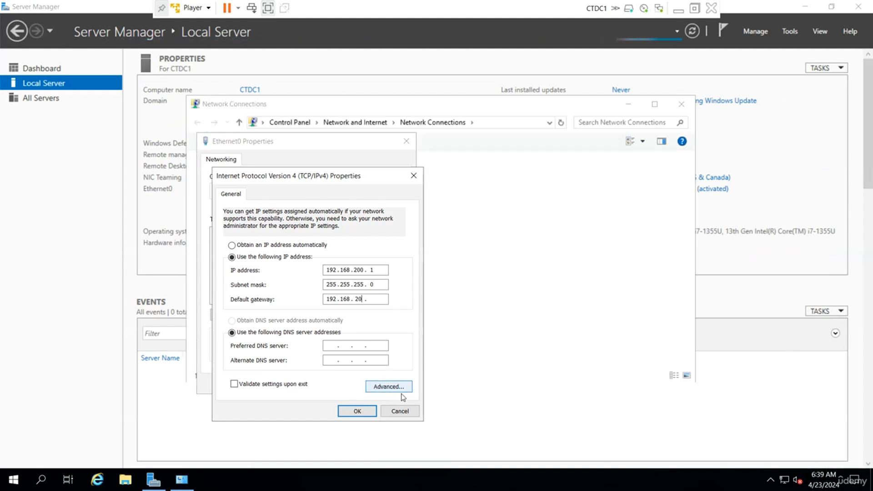
pyautogui.click(400, 411)
# Step: Set IP 192.168.200.1, gateway 192.168.200.254 and DNS 192.168.100.1, and save the adapter settings
pyautogui.click(373, 315)
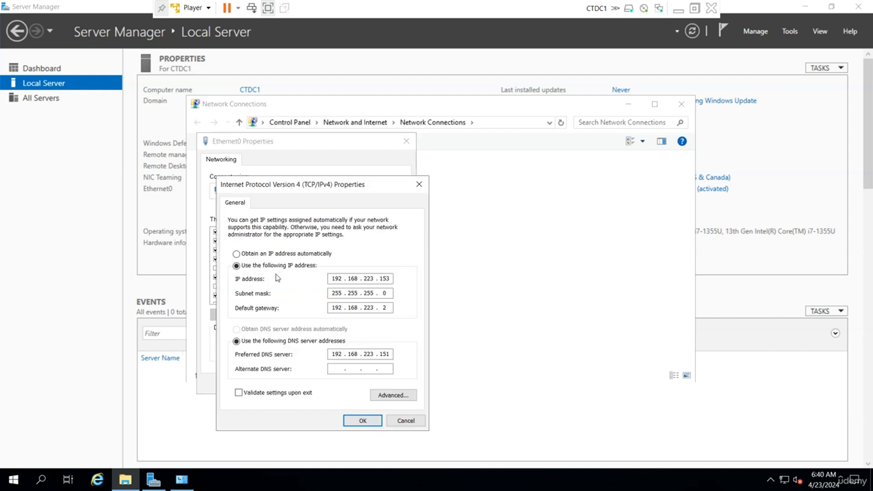
pyautogui.click(252, 254)
pyautogui.click(245, 329)
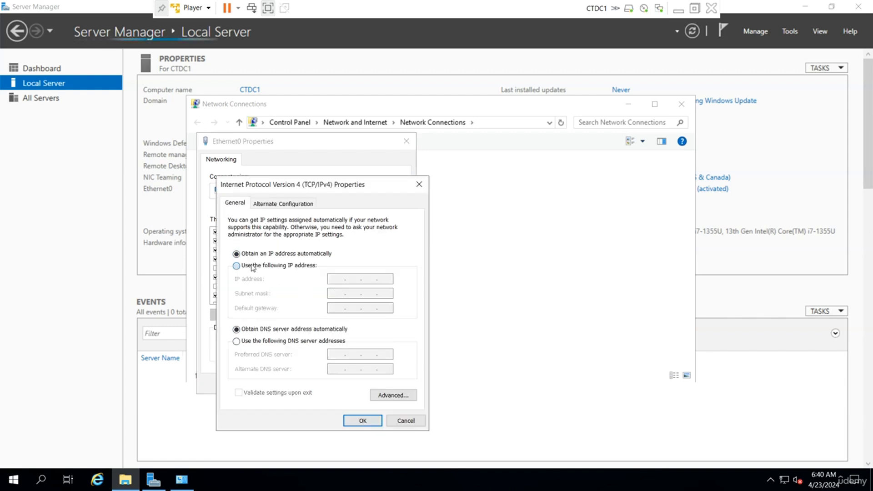
pyautogui.click(248, 266)
pyautogui.write('192 . 168 . ')
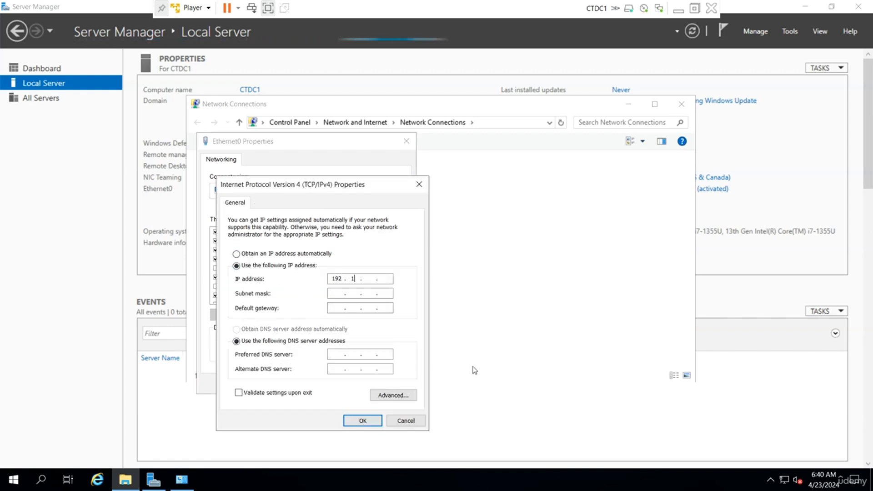
pyautogui.write('200 . 1')
pyautogui.press('Tab')
pyautogui.press('Tab')
pyautogui.write('192 . 1')
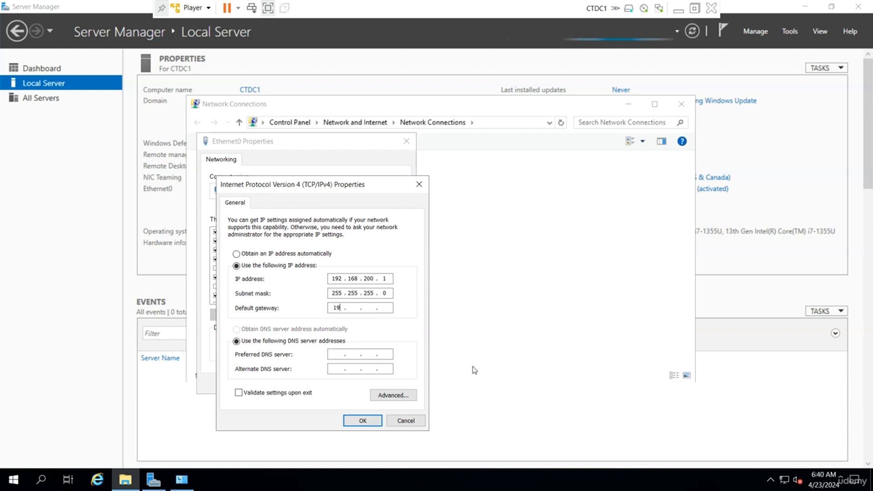
pyautogui.write('68 . 200 . 254')
pyautogui.press('Tab')
pyautogui.press('Tab')
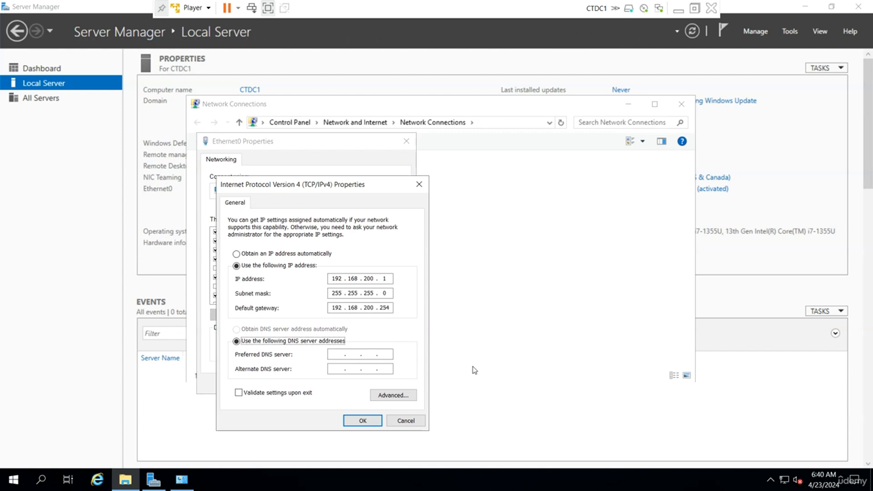
pyautogui.write('192 . 168 . 100 . 1')
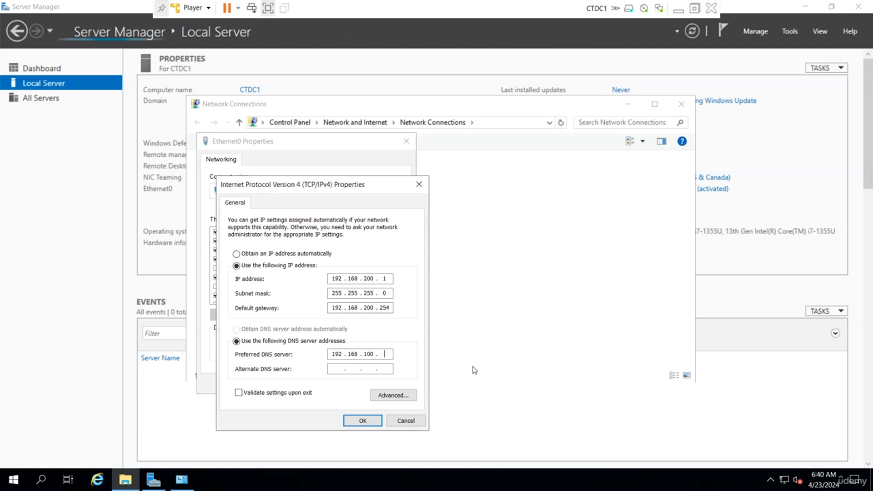
pyautogui.click(362, 420)
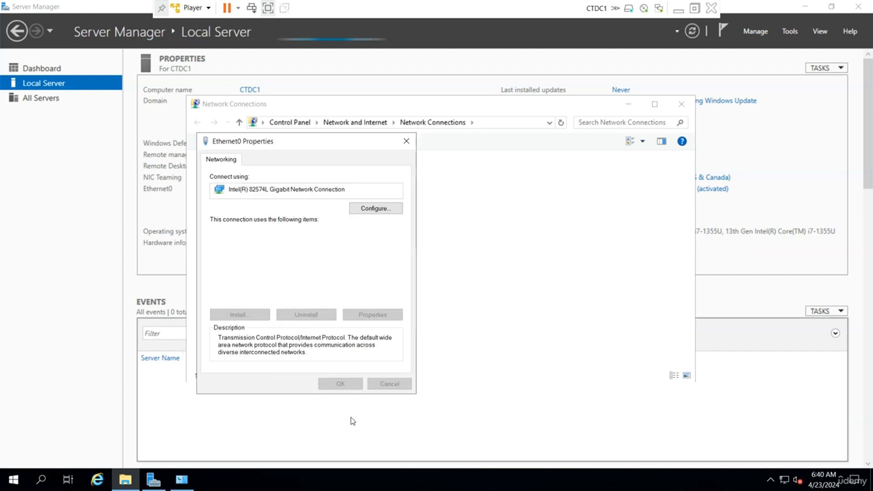
pyautogui.click(341, 388)
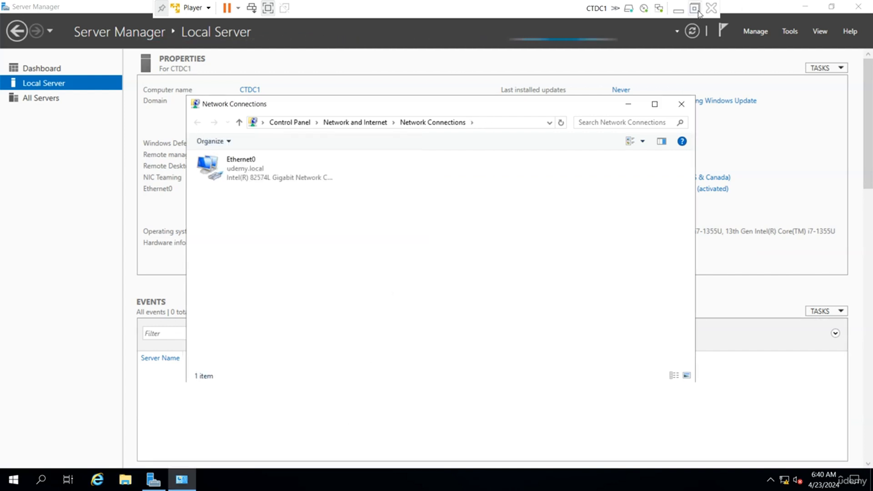
# Step: Minimize CTDC1 and switch to the CTDC2 virtual machine
pyautogui.click(679, 9)
pyautogui.moveTo(598, 478)
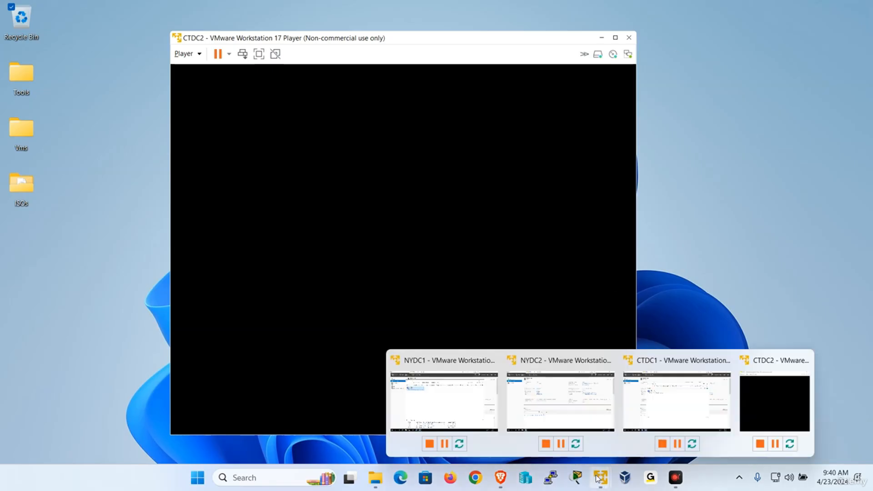
pyautogui.click(776, 386)
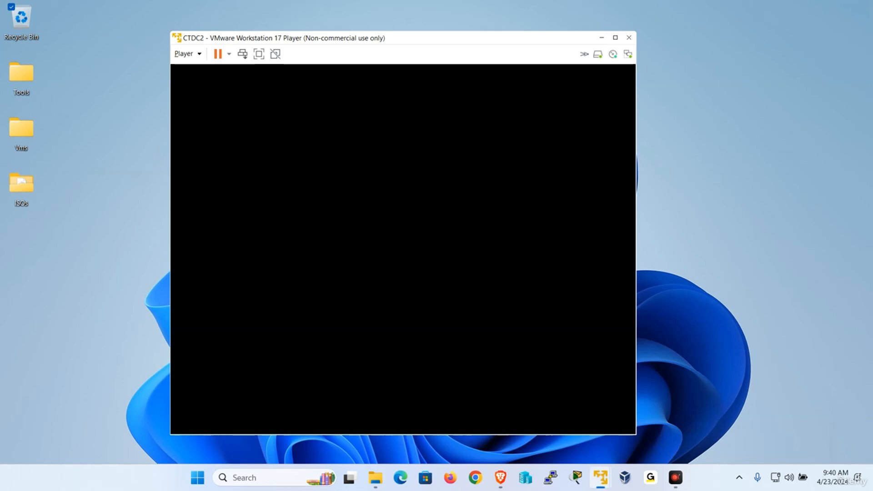
# Step: Sign in to CTDC2 with the administrator password, then maximize it and go full screen
pyautogui.click(184, 53)
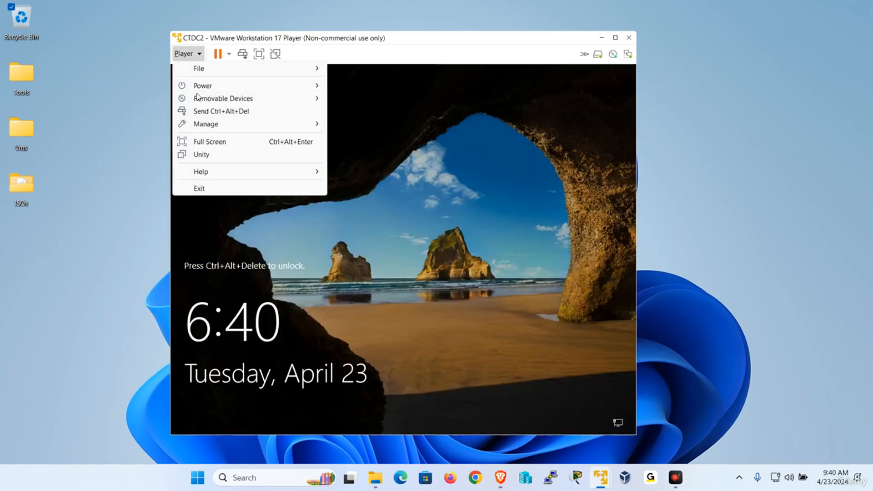
pyautogui.click(214, 113)
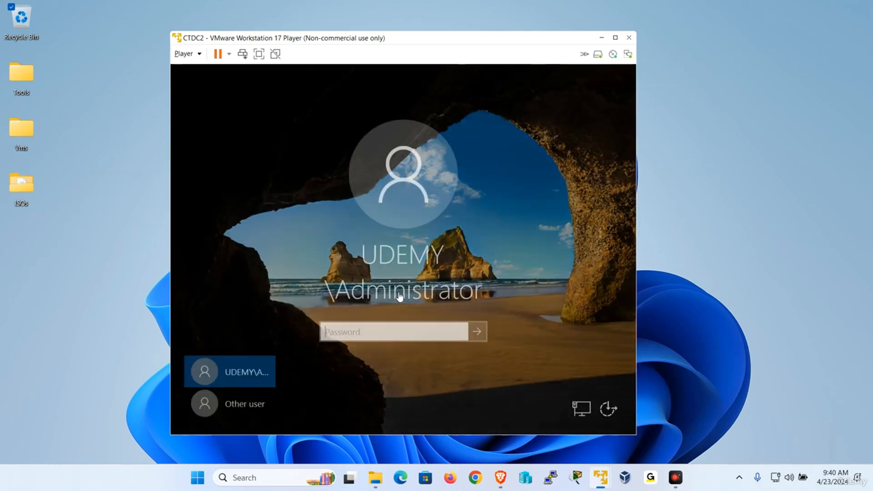
pyautogui.write('P')
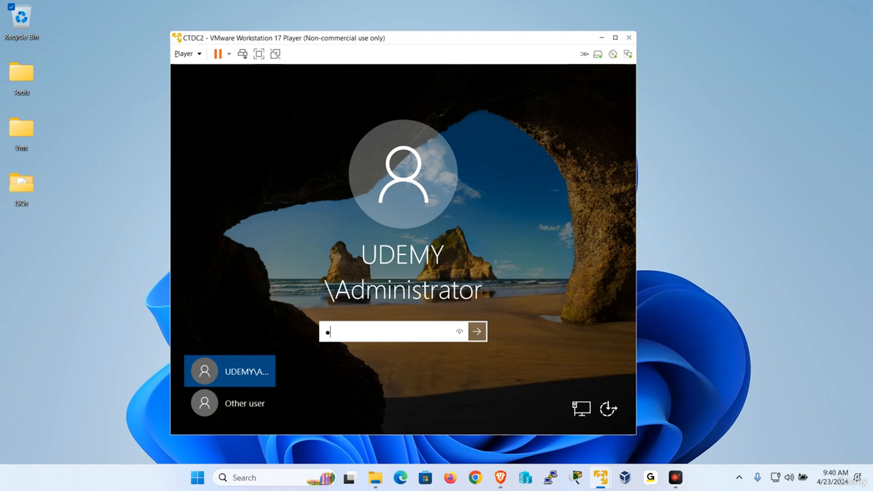
pyautogui.press('Return')
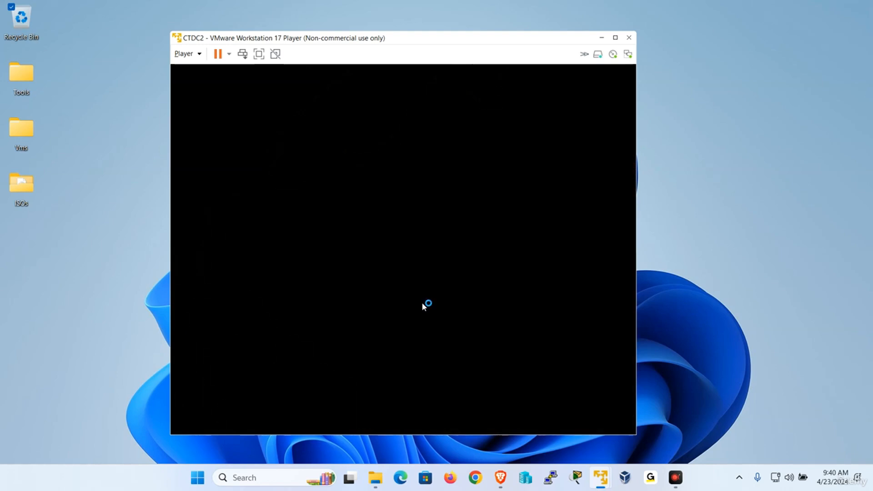
pyautogui.doubleClick(394, 44)
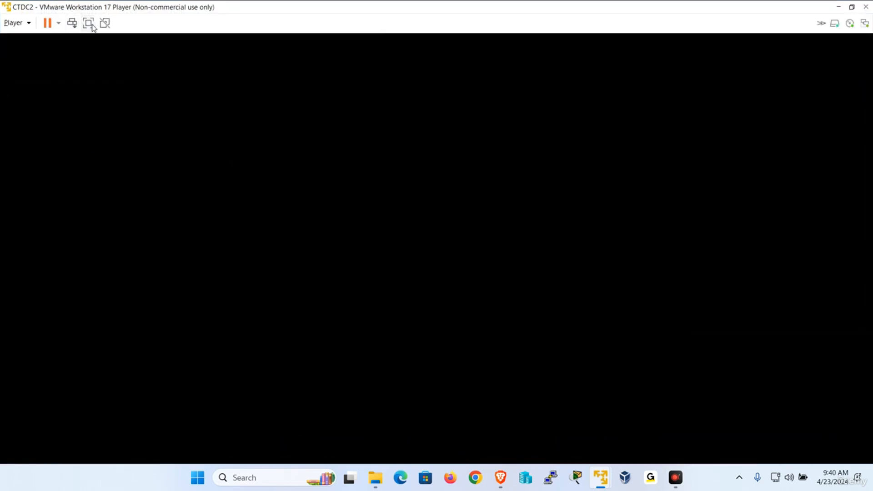
pyautogui.click(92, 26)
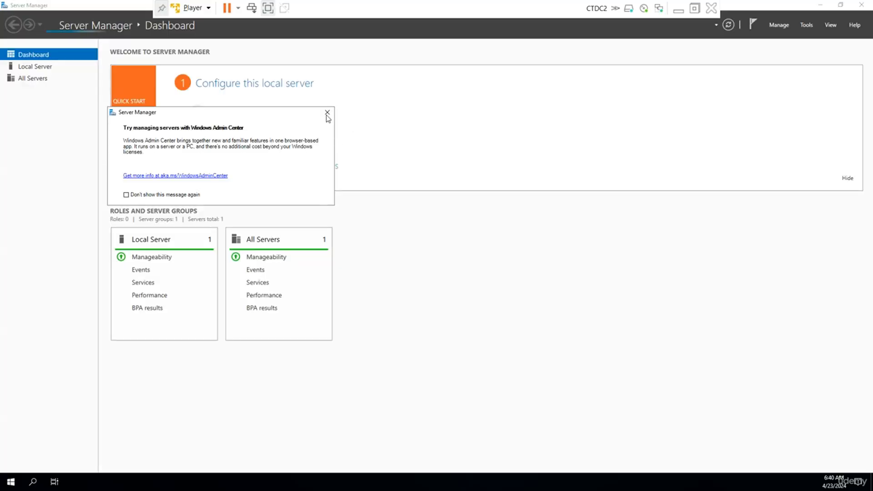
# Step: Dismiss the Admin Center pop-up and open CTDC2's Ethernet0 IPv4 properties
pyautogui.click(326, 111)
pyautogui.click(32, 67)
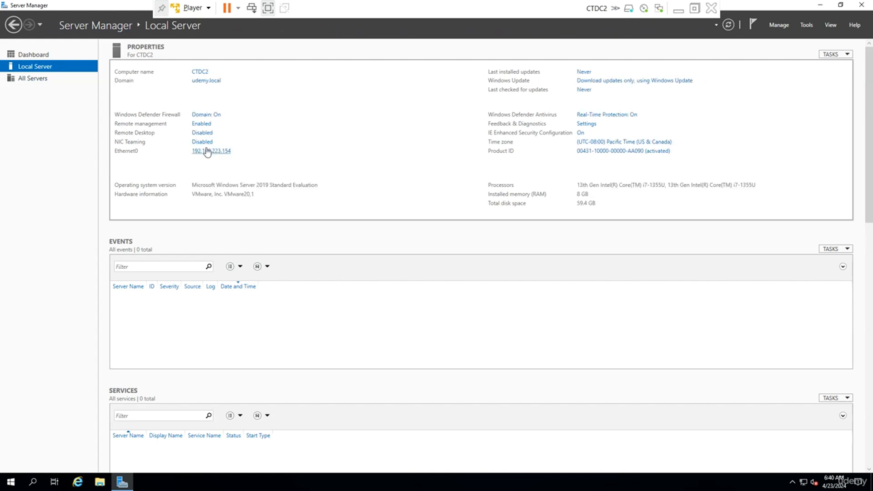
pyautogui.click(207, 152)
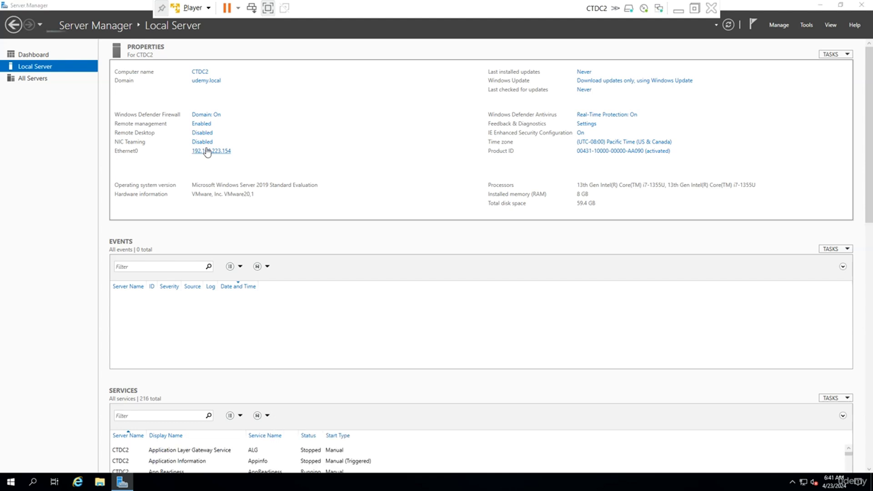
pyautogui.rightClick(221, 162)
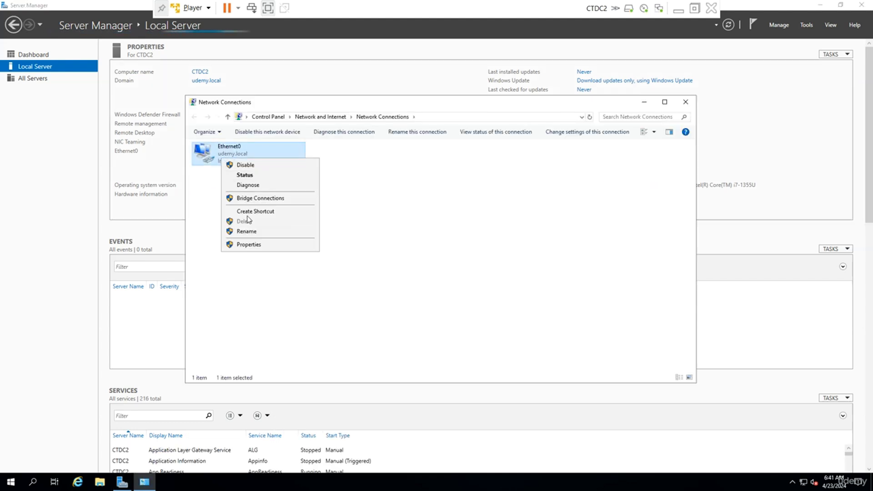
pyautogui.click(253, 243)
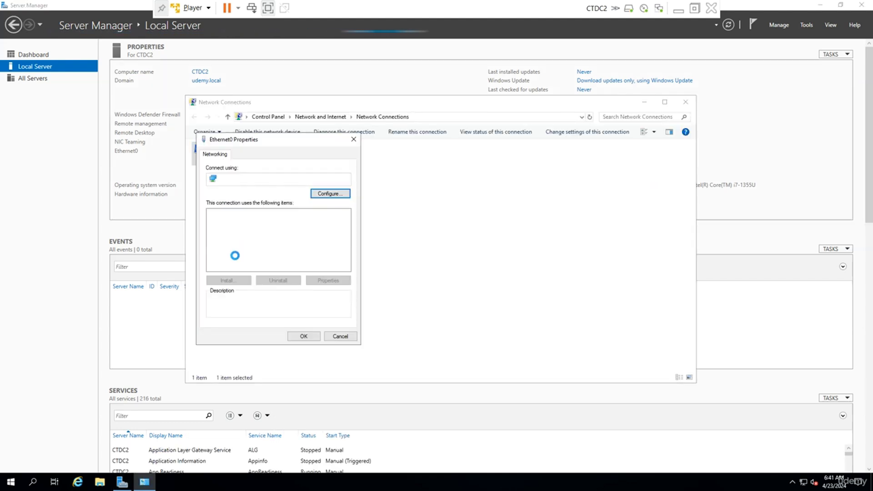
pyautogui.doubleClick(237, 235)
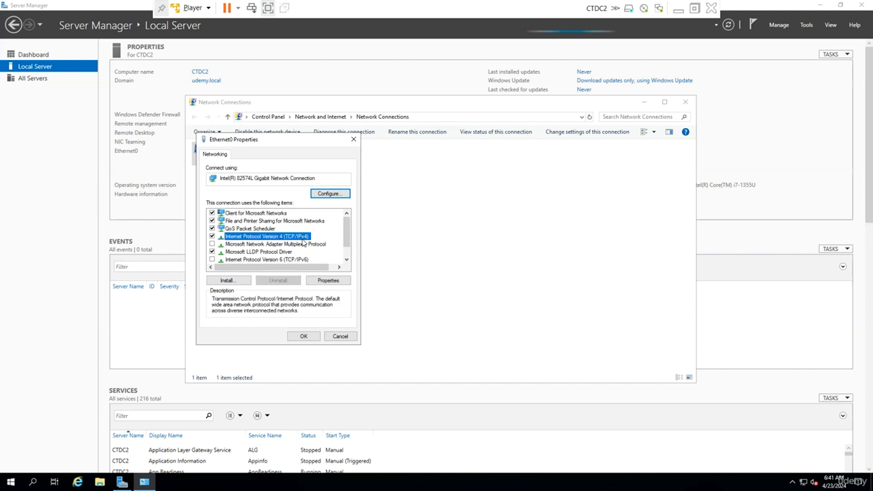
# Step: Clear the old address and DNS entries, then dismiss an invalid-octet error from a mistyped IP
pyautogui.click(236, 230)
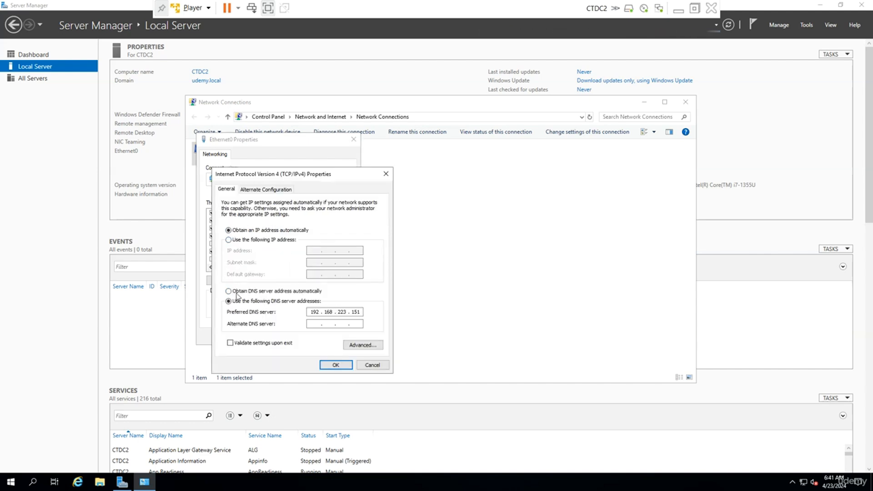
pyautogui.click(238, 292)
pyautogui.click(248, 240)
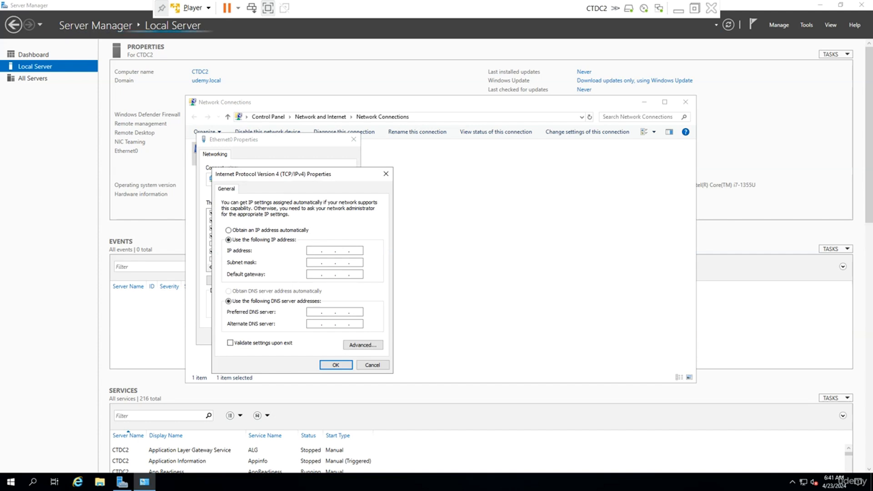
pyautogui.write('192.168.522')
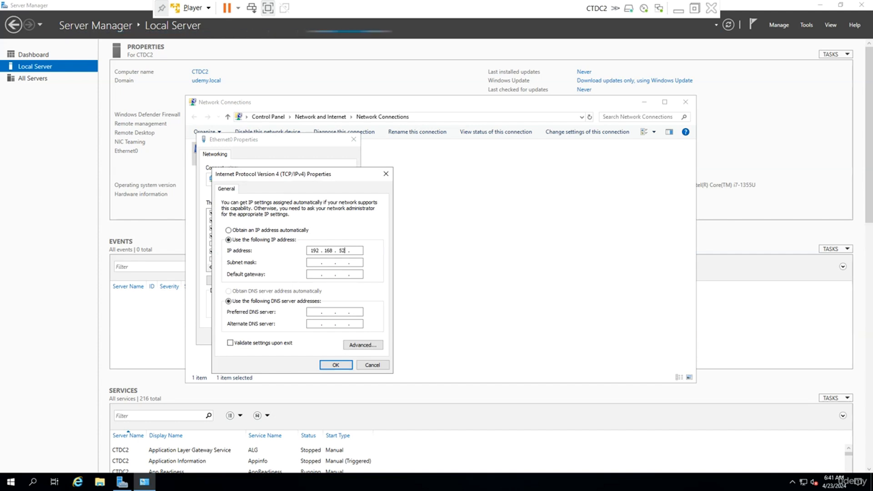
pyautogui.press('Return')
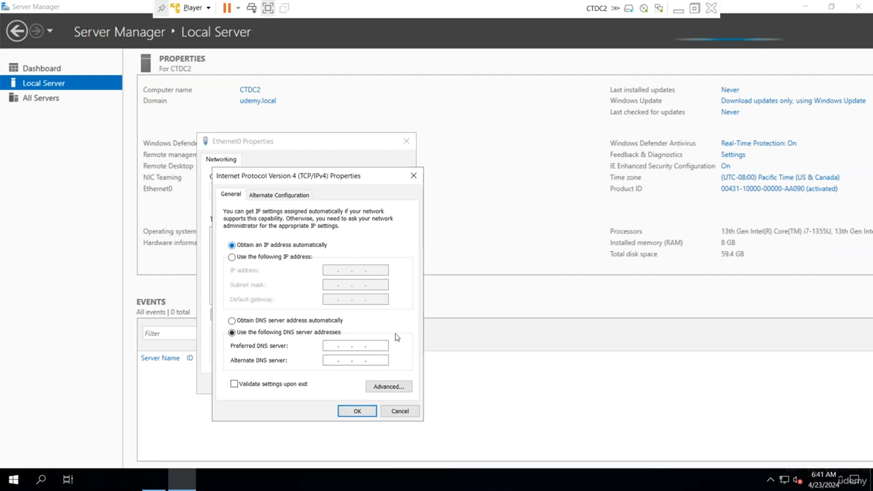
# Step: Re-enter IP 192.168.200.2, mask 255.255.255.0, gateway 192.168.200.254 and DNS, then save and close
pyautogui.click(396, 411)
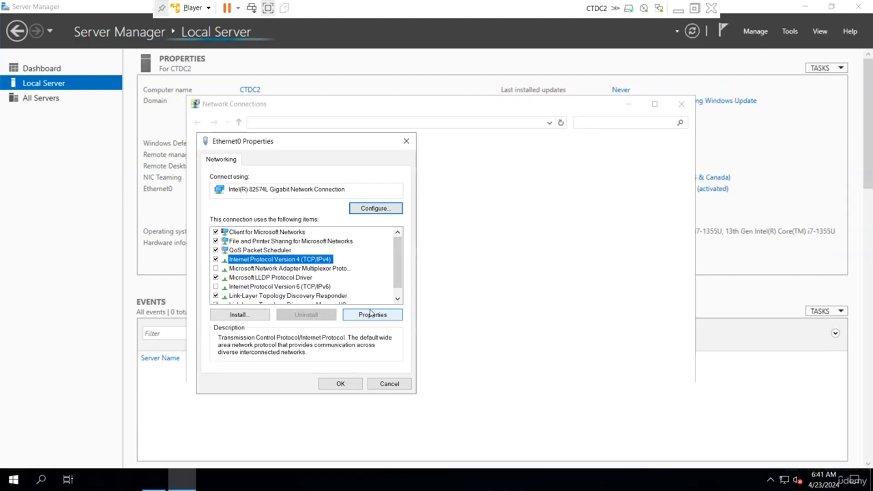
pyautogui.click(372, 315)
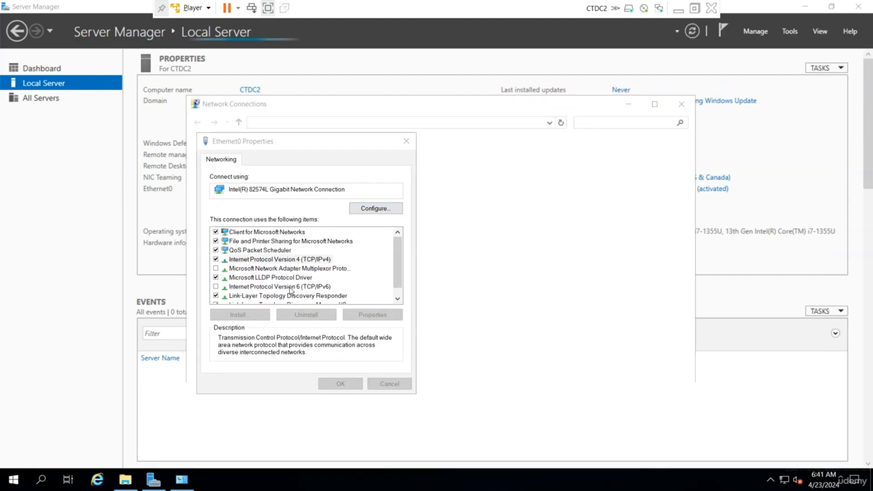
pyautogui.click(236, 254)
pyautogui.click(236, 329)
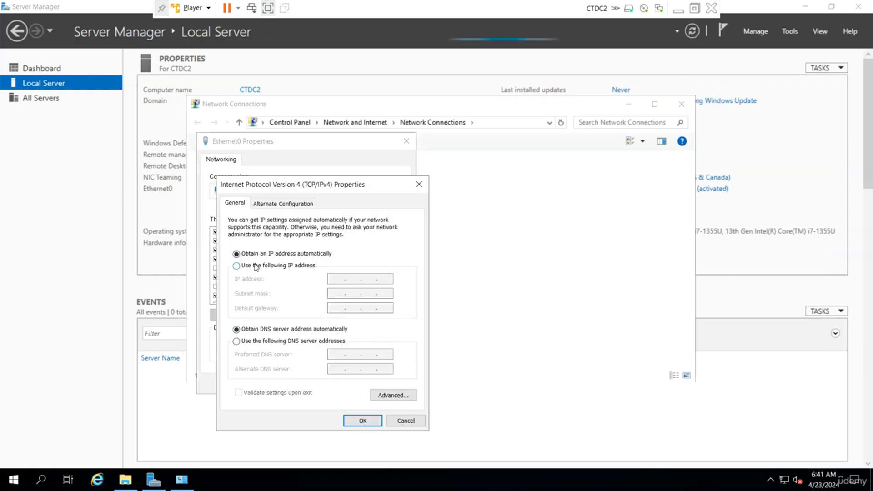
pyautogui.click(236, 265)
pyautogui.click(337, 278)
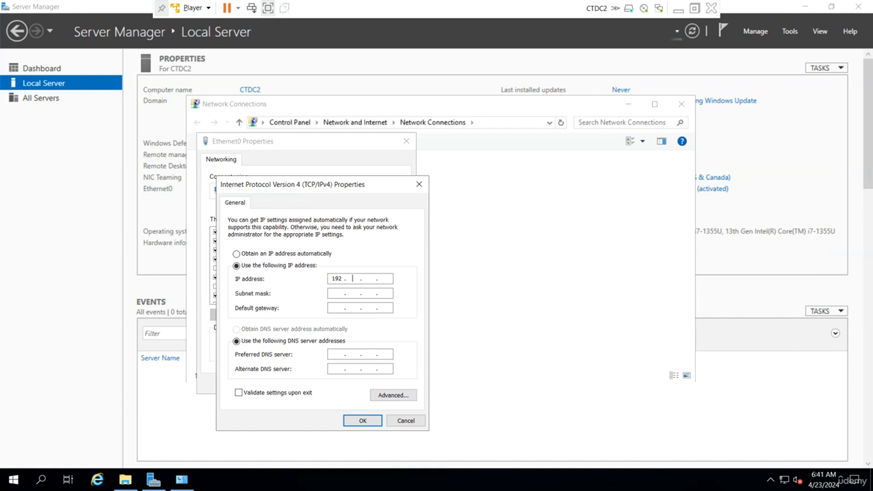
pyautogui.write('192.168.20')
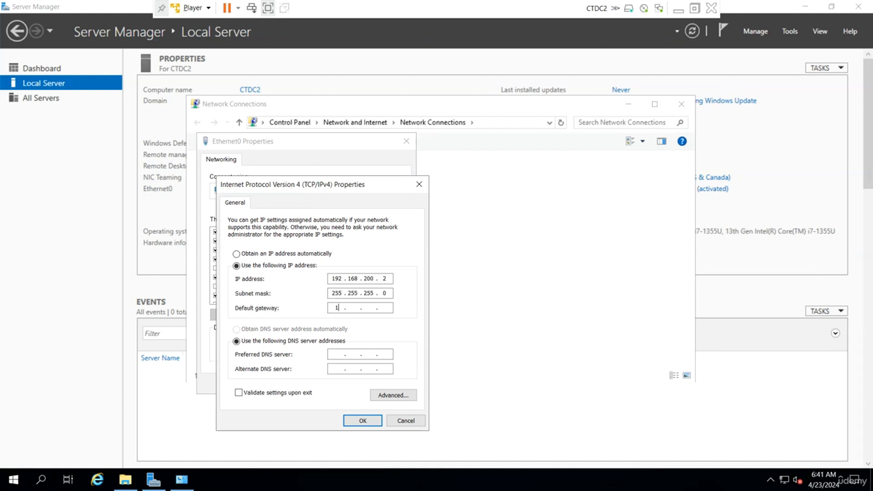
pyautogui.write('200')
pyautogui.write('254')
pyautogui.press('Tab')
pyautogui.press('Tab')
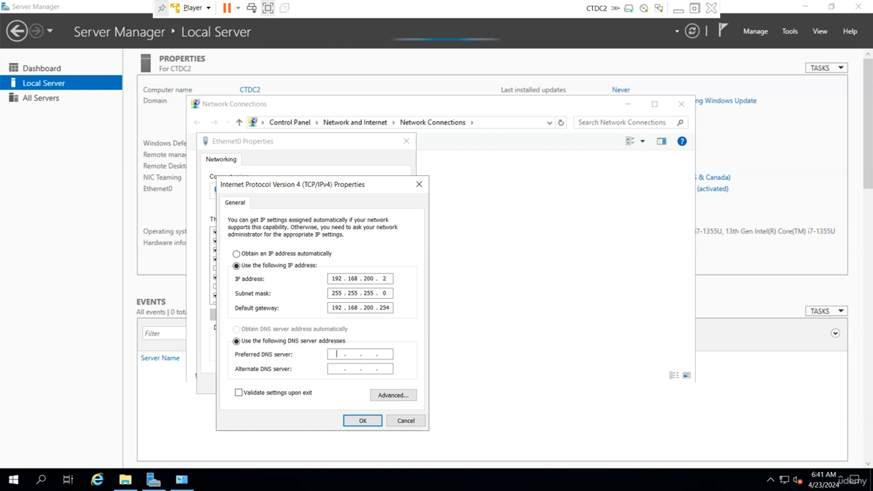
pyautogui.write('192 . ')
pyautogui.write('168 . 100 . 1')
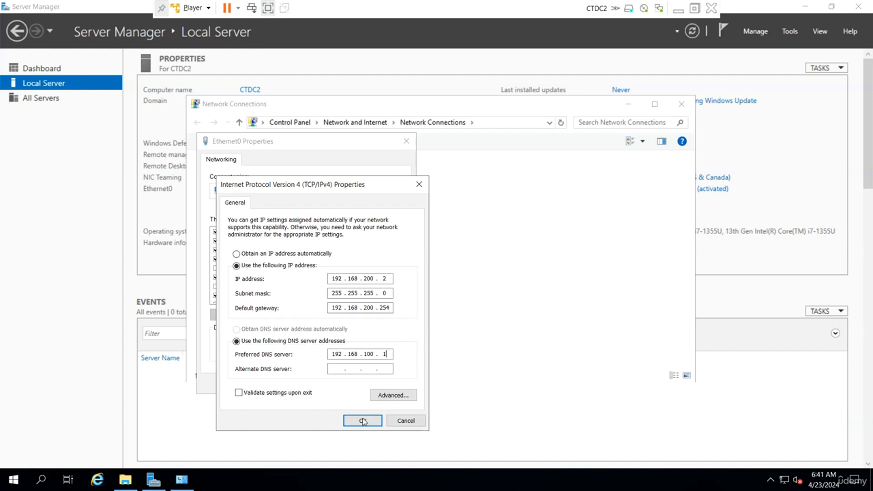
pyautogui.click(363, 421)
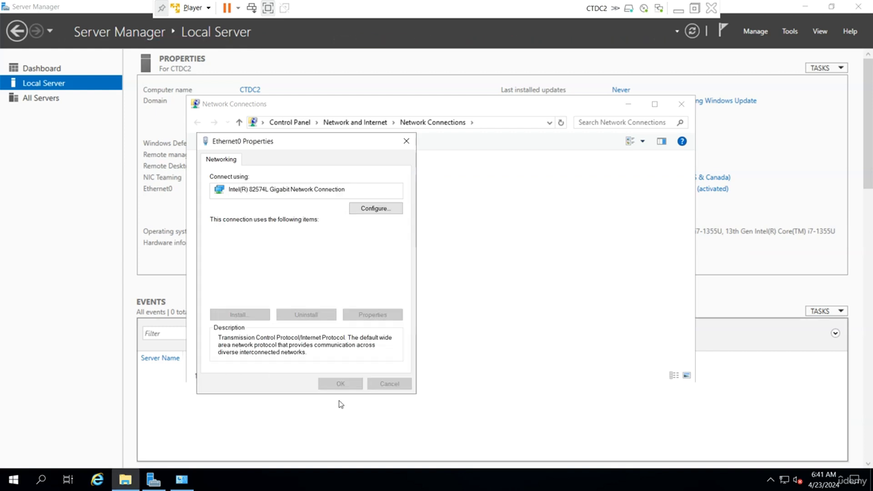
pyautogui.click(337, 383)
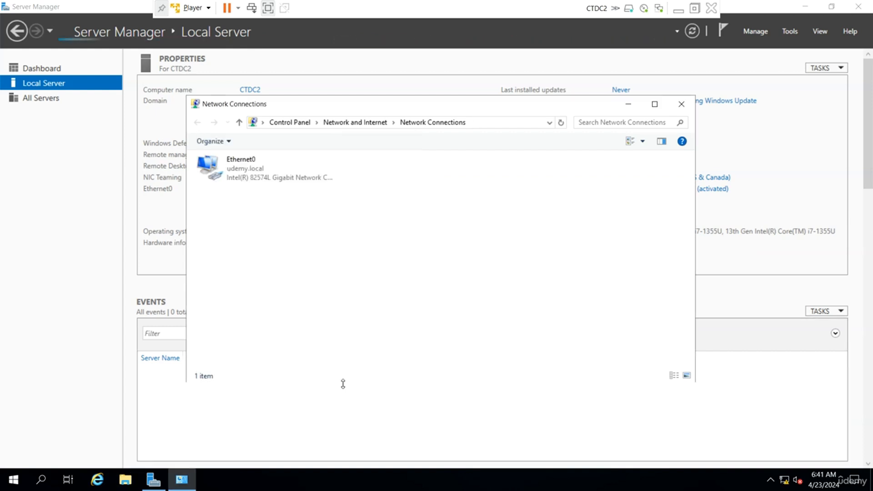
pyautogui.click(681, 104)
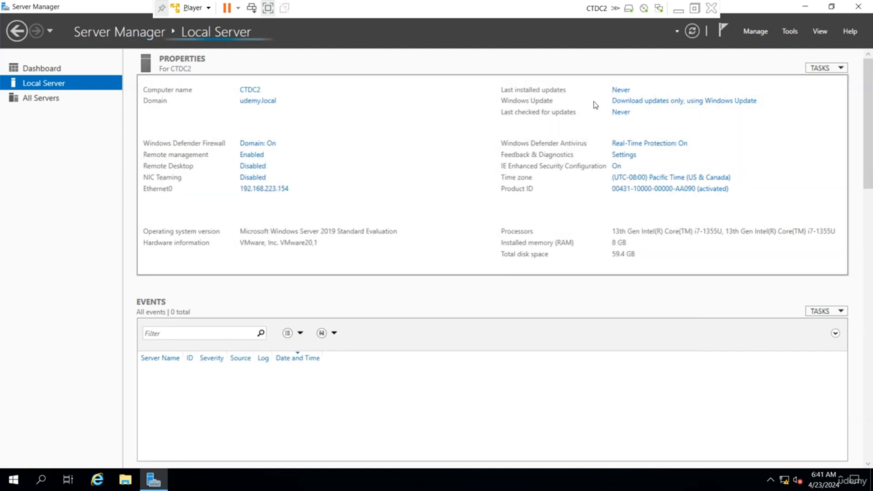
# Step: Refresh the Local Server properties and launch a command prompt with cmd from Run
pyautogui.click(698, 33)
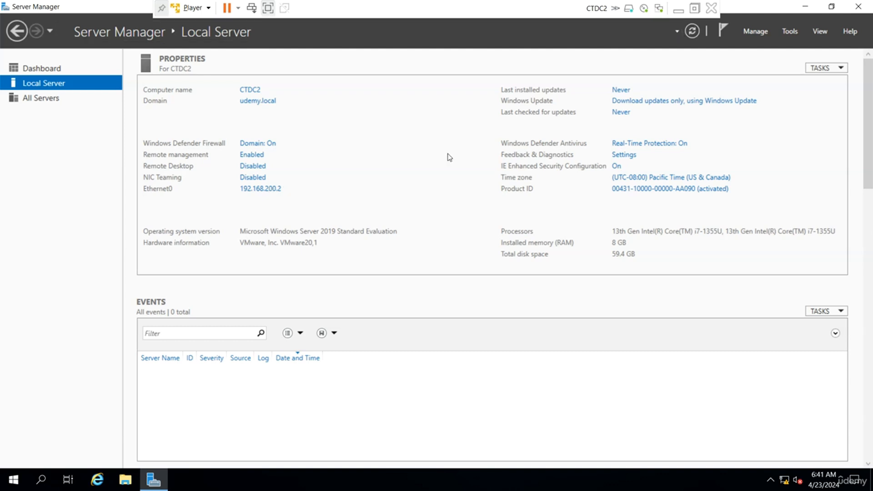
pyautogui.click(21, 480)
pyautogui.rightClick(21, 480)
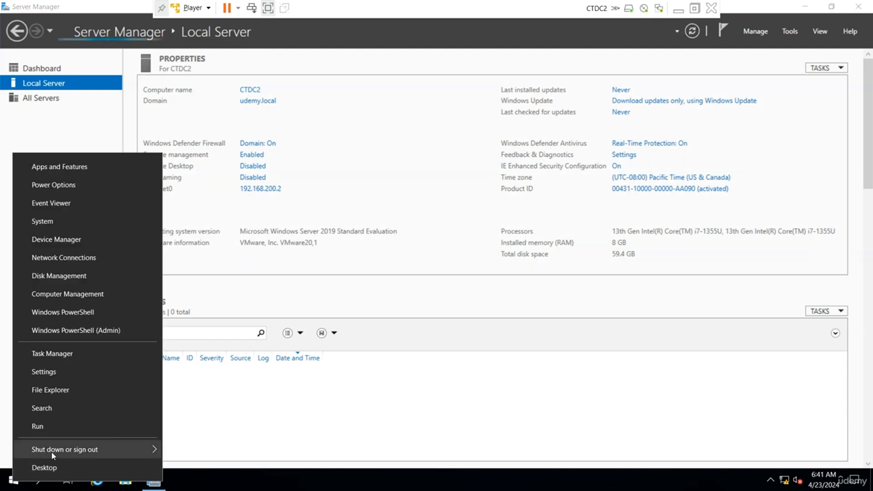
pyautogui.click(66, 427)
pyautogui.write('cmd')
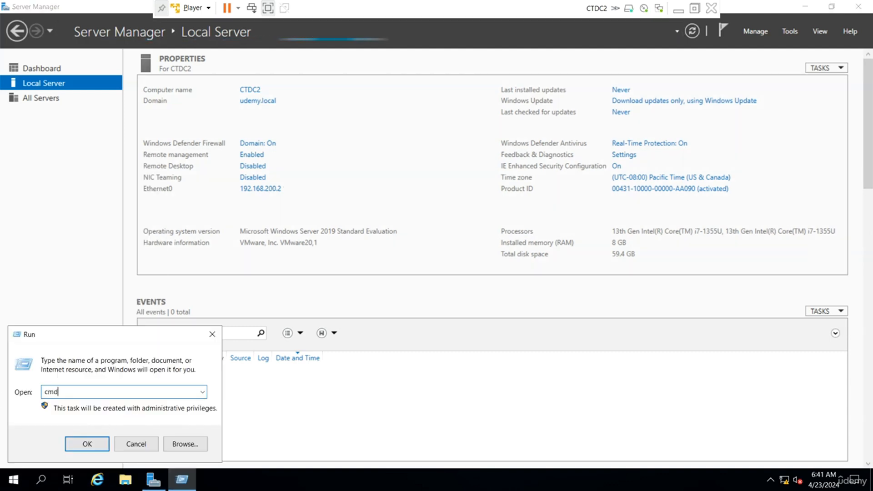
pyautogui.press('Return')
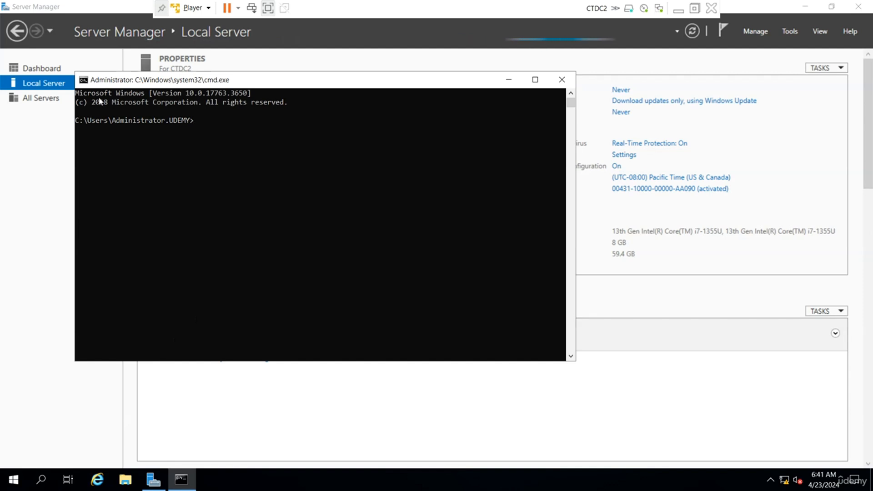
# Step: Change the command prompt's screen text colour to green
pyautogui.click(84, 80)
pyautogui.click(112, 186)
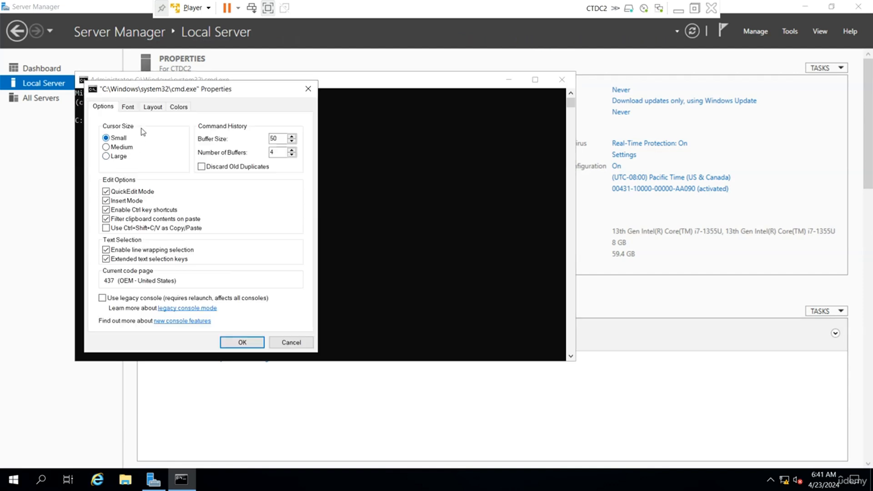
pyautogui.click(127, 106)
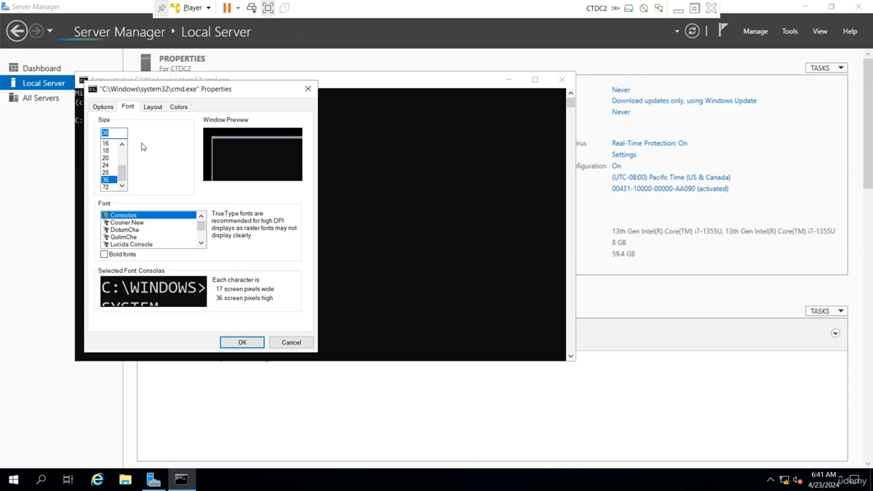
pyautogui.click(179, 106)
pyautogui.click(114, 129)
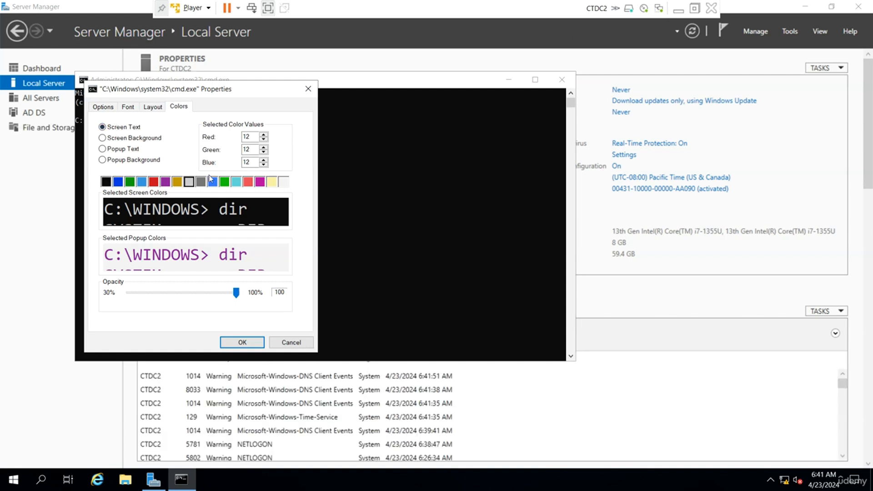
pyautogui.click(224, 182)
pyautogui.click(245, 343)
# Step: Add persistent route 192.168.100.0 mask 255.255.255.0 via 192.168.200.2 with route add -p
pyautogui.click(298, 259)
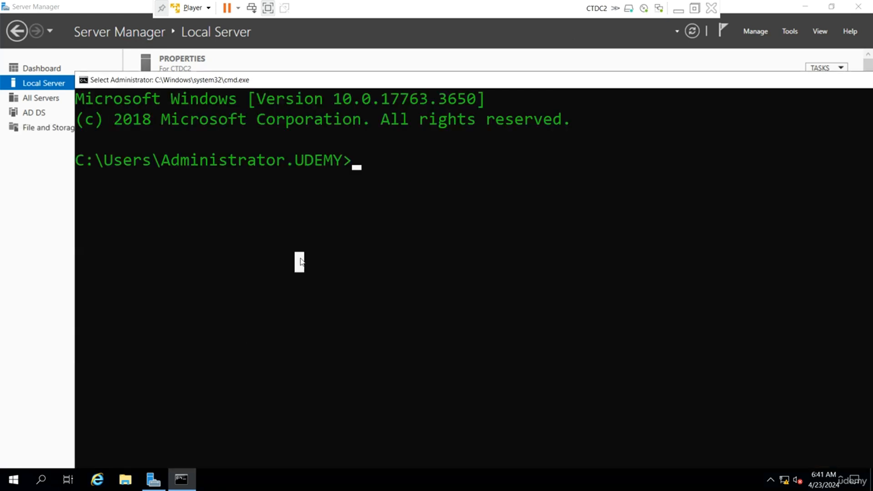
pyautogui.write('cd\\')
pyautogui.press('Return')
pyautogui.write('cls')
pyautogui.press('Return')
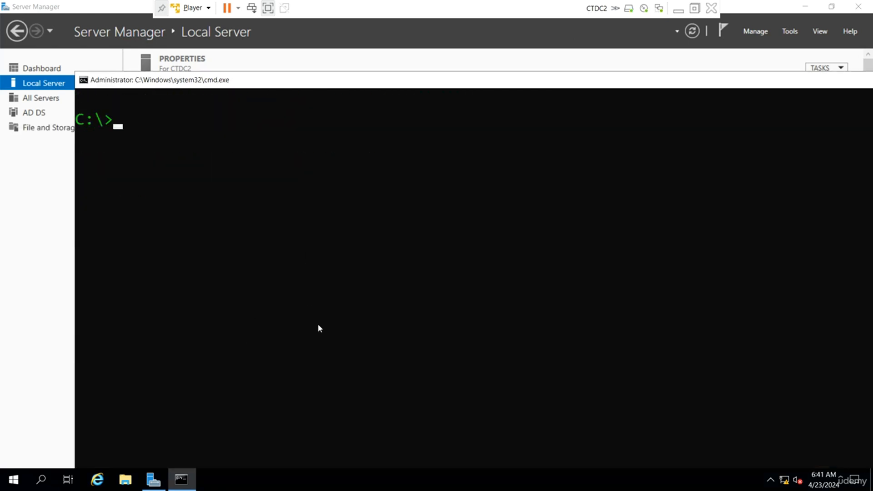
pyautogui.write('route add')
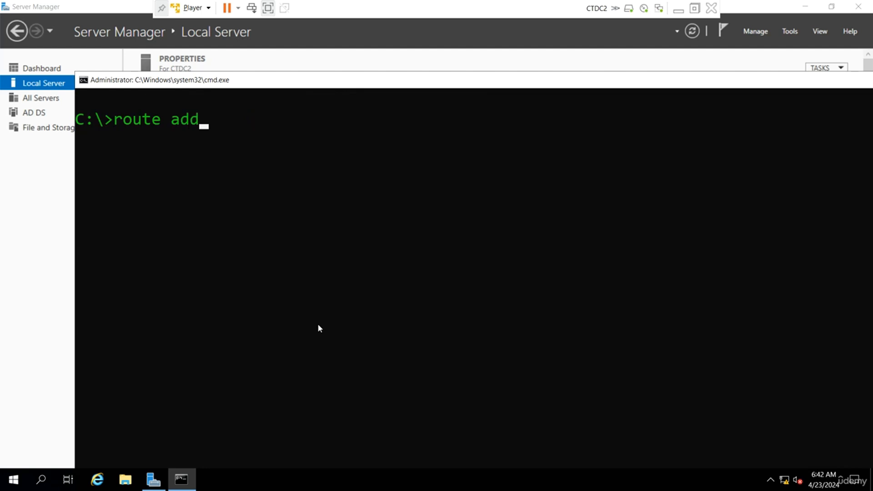
pyautogui.write(' 192.168')
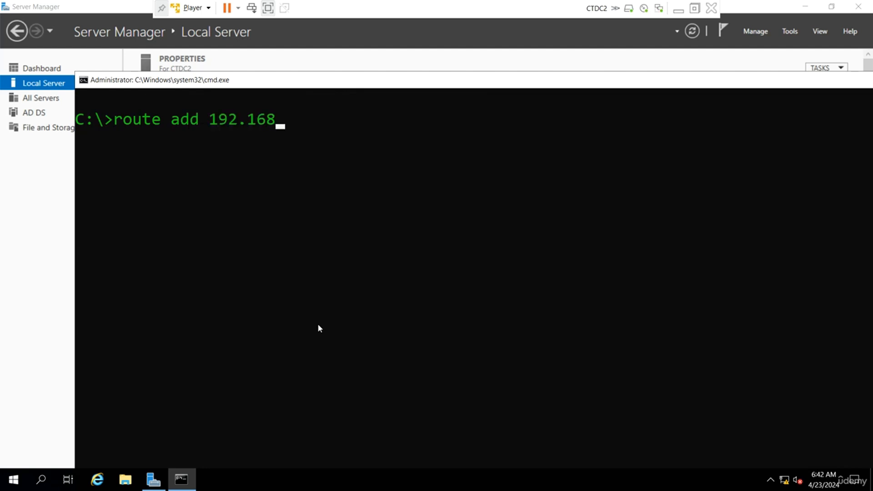
pyautogui.write('.100.0 mask ')
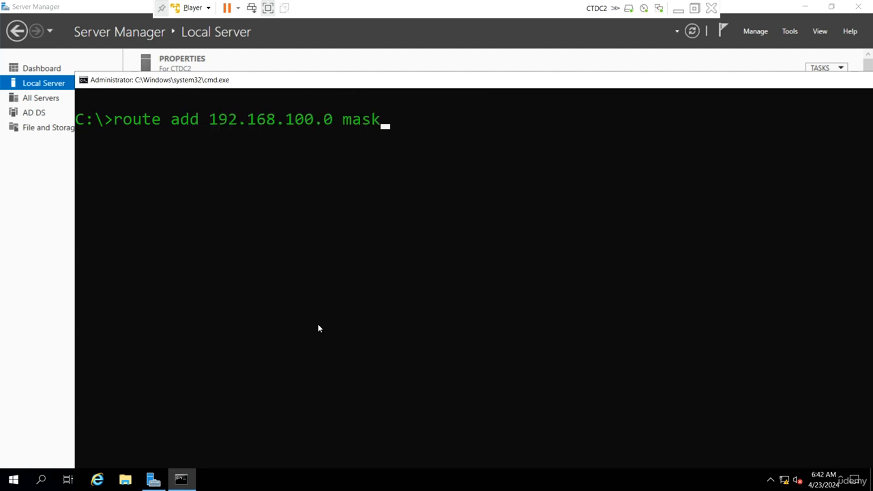
pyautogui.write('255.255.')
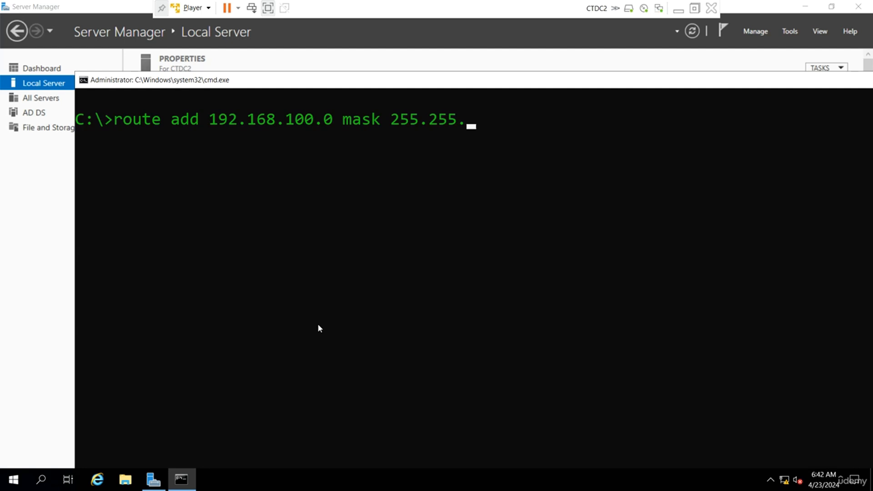
pyautogui.write('255.0 192.')
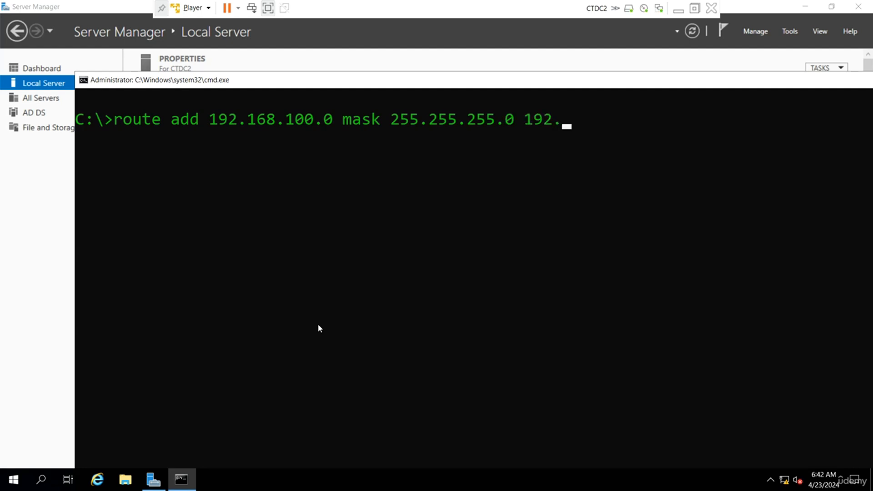
pyautogui.write('168.200.')
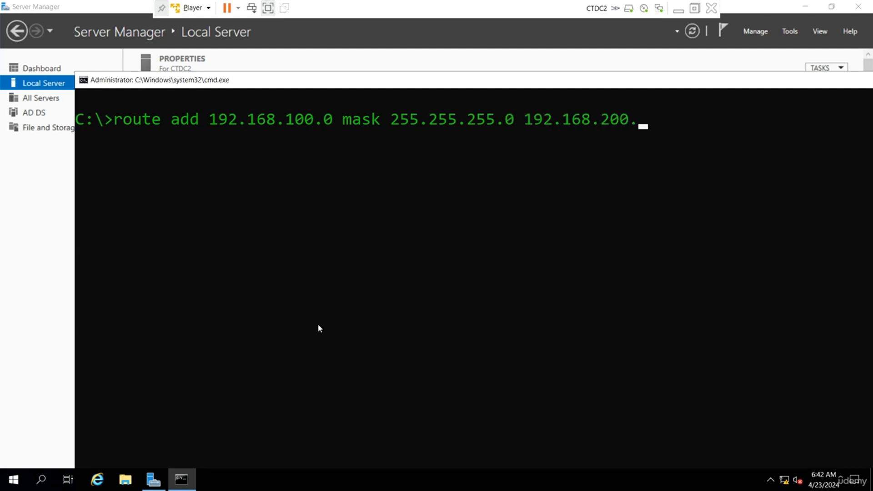
pyautogui.write('2 -p')
pyautogui.press('Return')
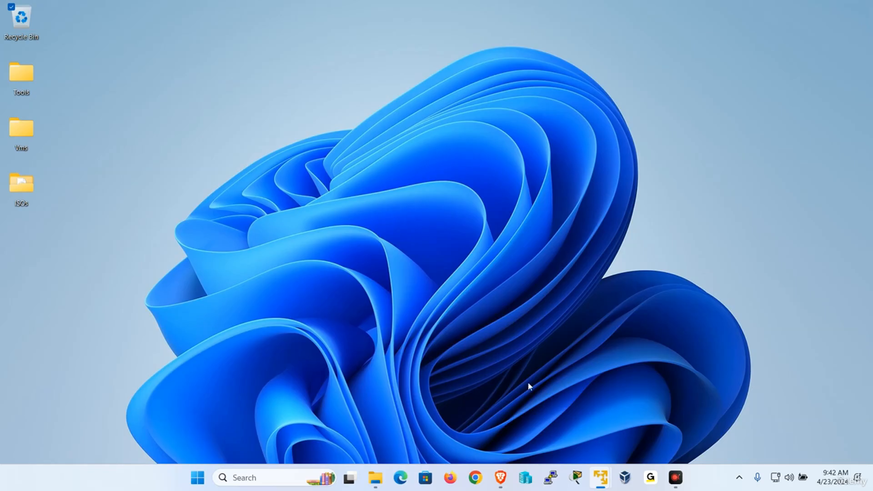
# Step: Switch from CTDC2 to the CTDC1 VM and launch cmd from the Run prompt
pyautogui.click(678, 10)
pyautogui.moveTo(600, 476)
pyautogui.click(624, 404)
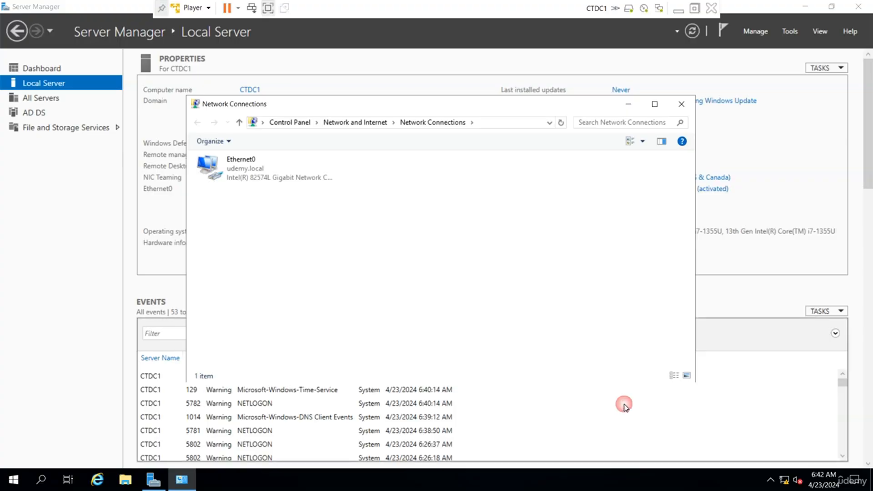
pyautogui.rightClick(14, 480)
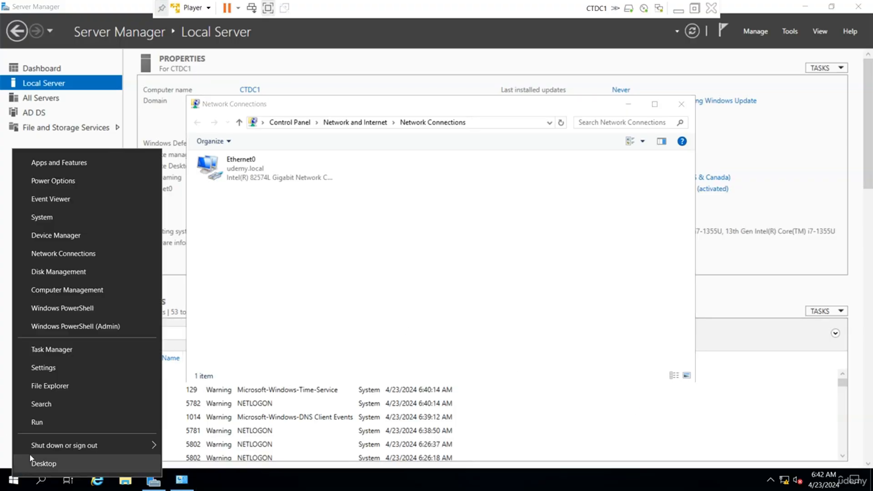
pyautogui.click(56, 422)
pyautogui.write('cmd')
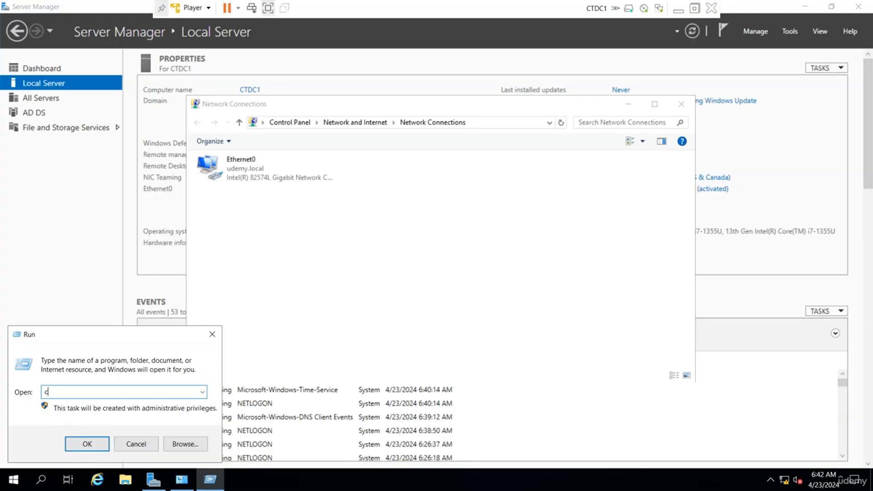
pyautogui.press('Return')
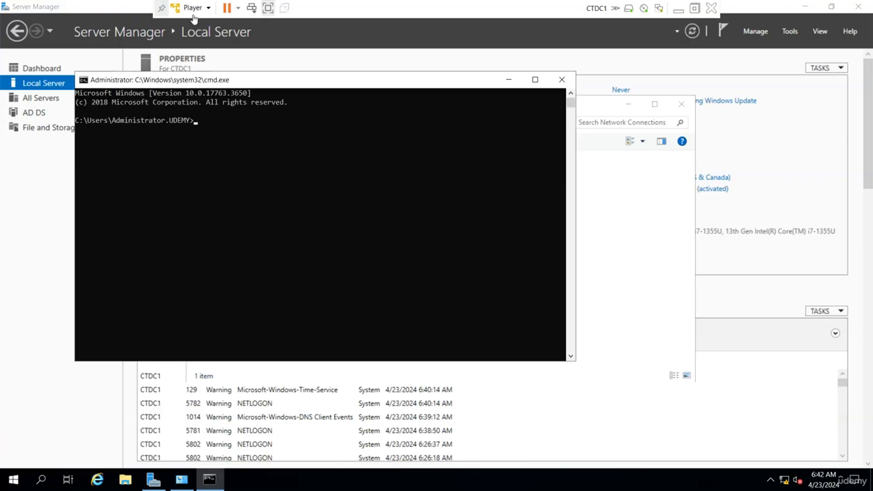
# Step: In the console properties, set font size 36 and select Screen Text for recolouring
pyautogui.click(83, 80)
pyautogui.click(107, 185)
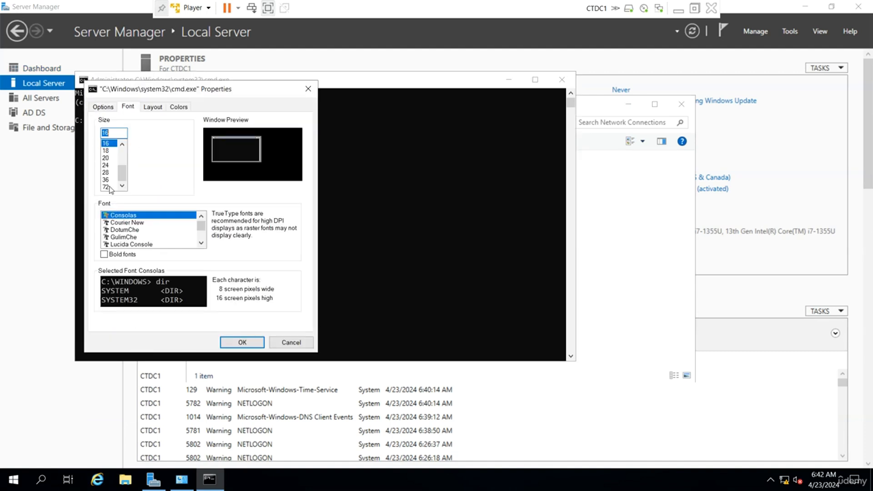
pyautogui.click(108, 179)
pyautogui.click(178, 107)
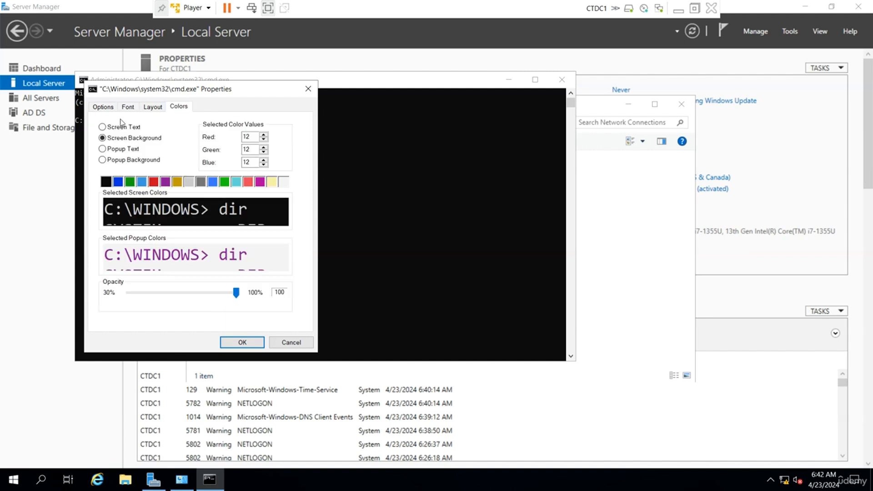
pyautogui.click(120, 128)
# Step: Apply green screen text, then move to C:\ with cd\ and clear the console
pyautogui.click(224, 182)
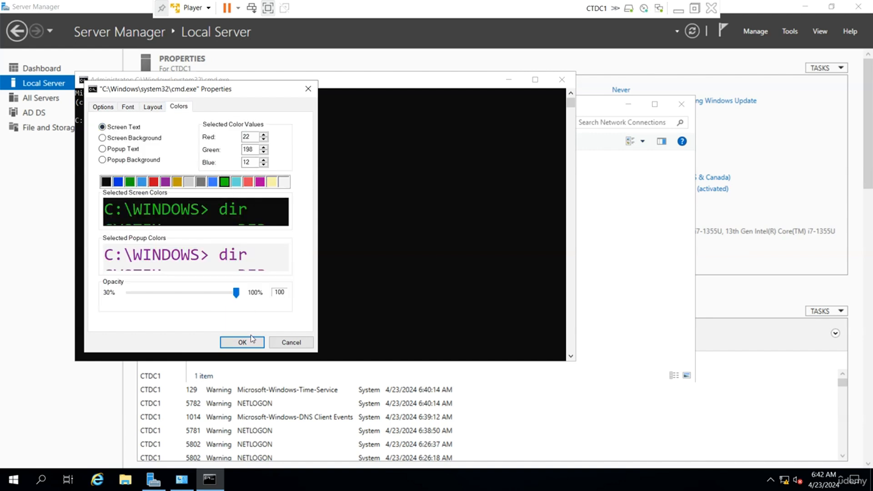
pyautogui.click(243, 342)
pyautogui.click(319, 260)
pyautogui.write('cd\\')
pyautogui.press('Return')
pyautogui.write('c')
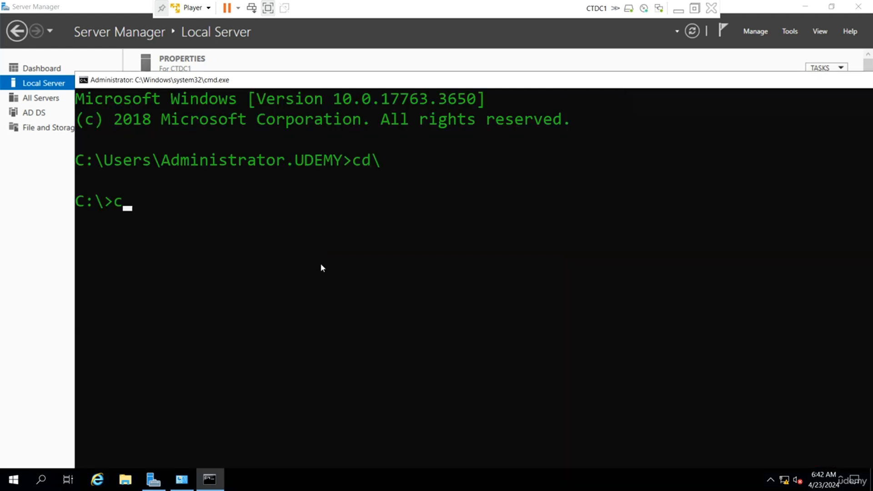
pyautogui.write('ls')
pyautogui.press('Return')
# Step: Add persistent route 192.168.100.0 mask 255.255.255.0 via 192.168.200.1, then minimize the VM
pyautogui.write('route')
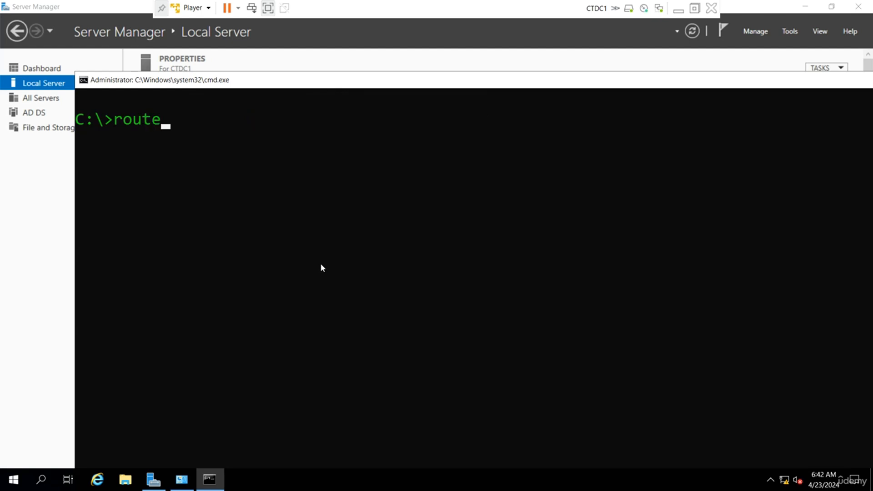
pyautogui.write(' add 192.')
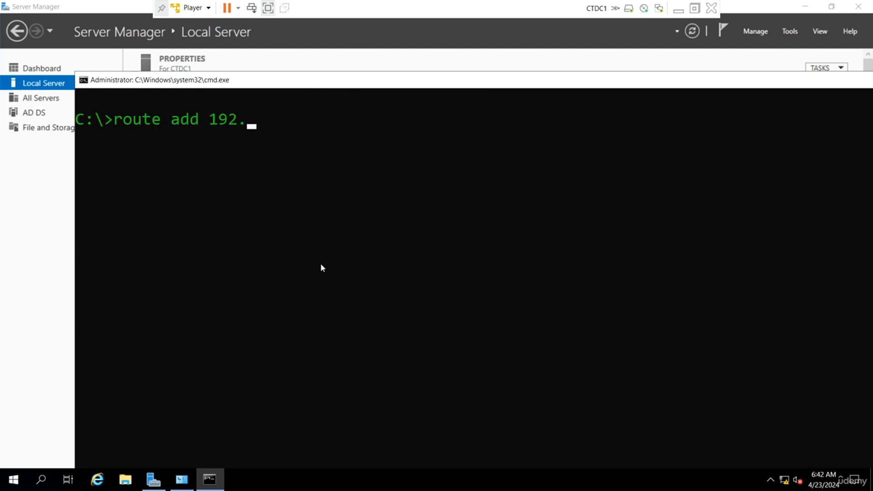
pyautogui.write('168.100.0')
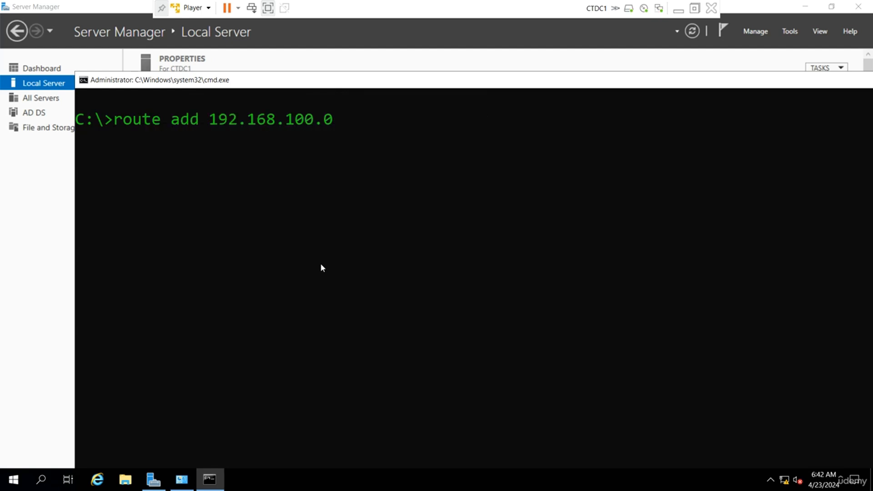
pyautogui.write(' mask 255.255.255')
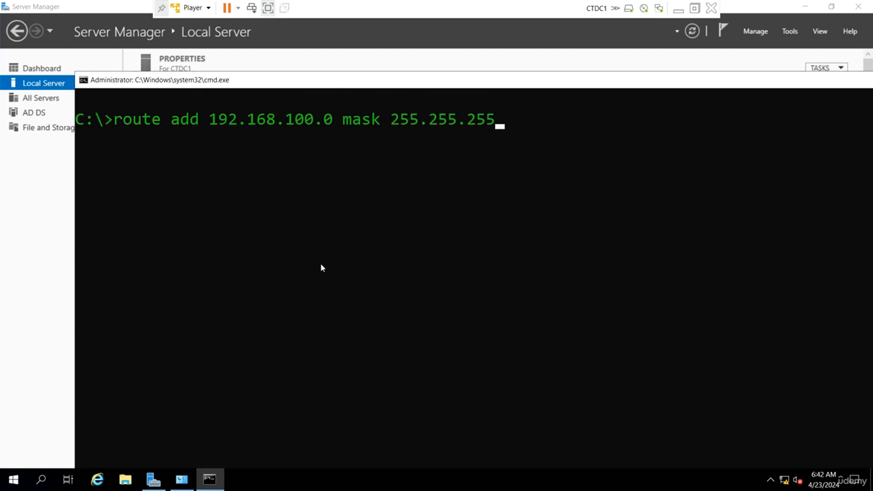
pyautogui.write('.0 192.168.200.')
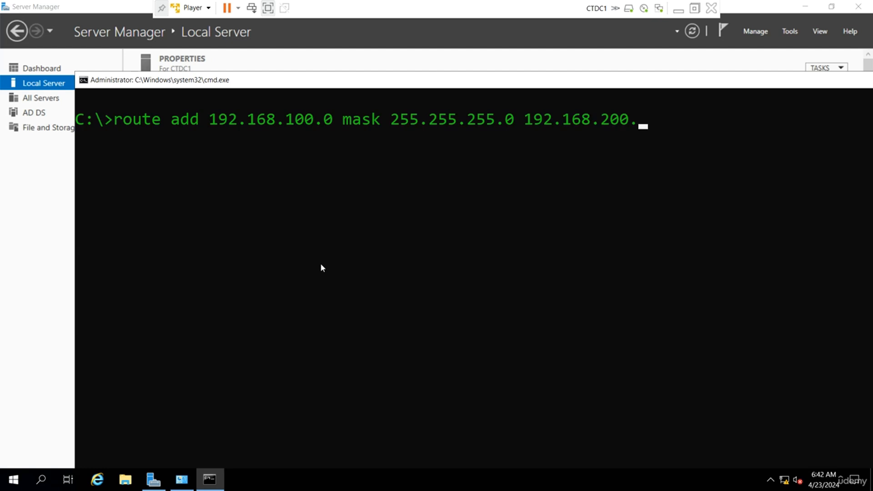
pyautogui.write('1 -p')
pyautogui.press('Return')
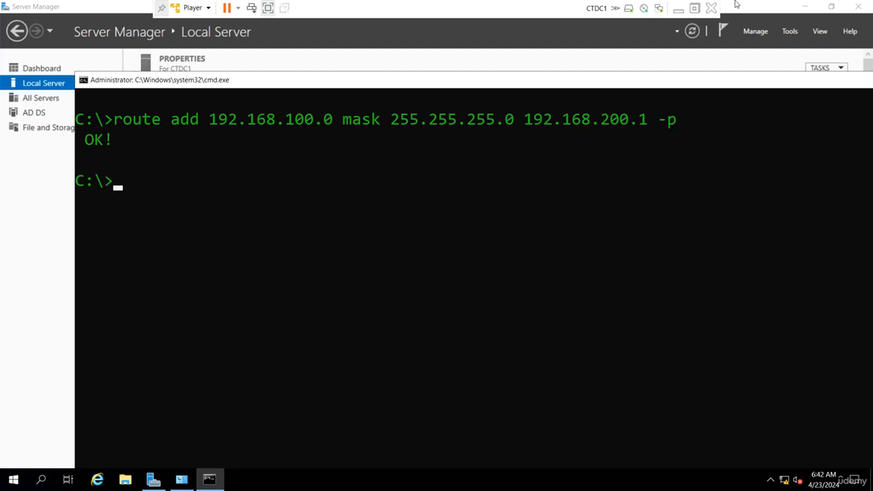
pyautogui.click(678, 10)
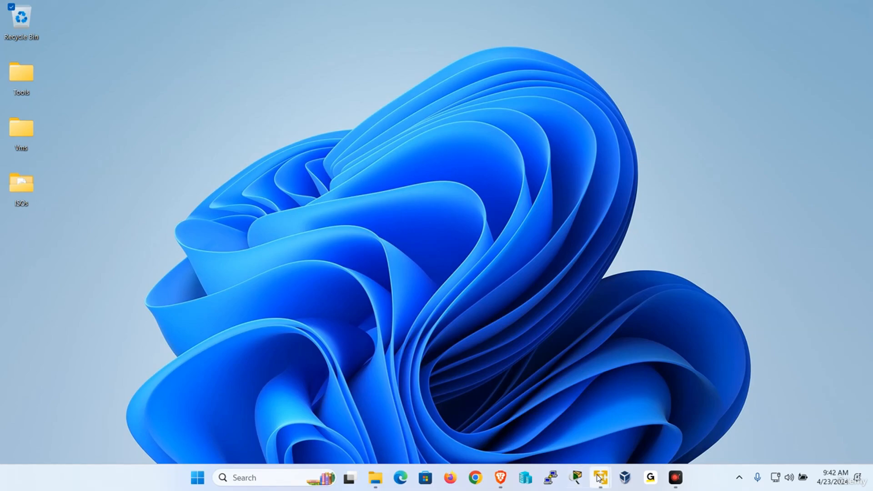
# Step: Switch to the NYDC1 VM and launch cmd from the Run prompt
pyautogui.moveTo(601, 476)
pyautogui.click(413, 415)
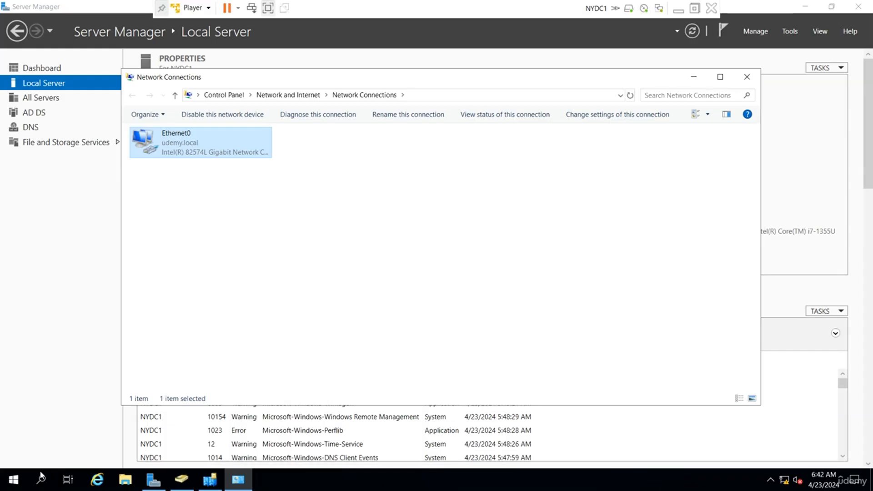
pyautogui.rightClick(13, 480)
pyautogui.click(67, 423)
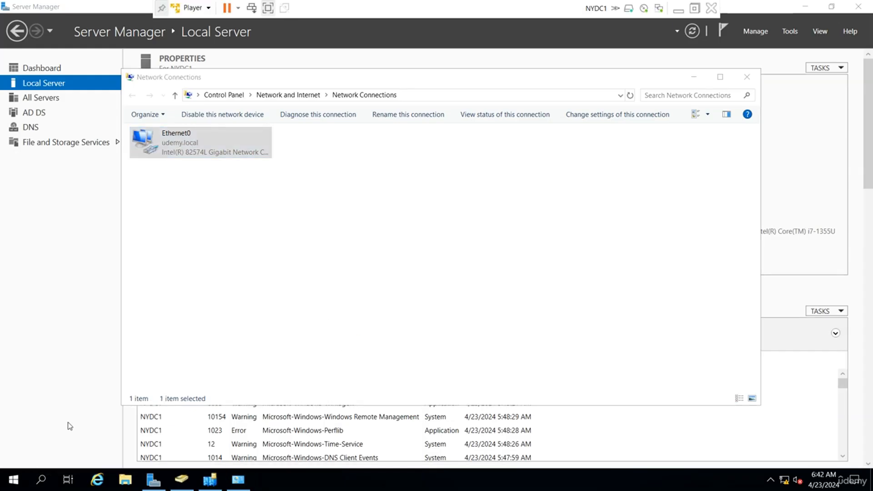
pyautogui.write('cmd')
pyautogui.press('Return')
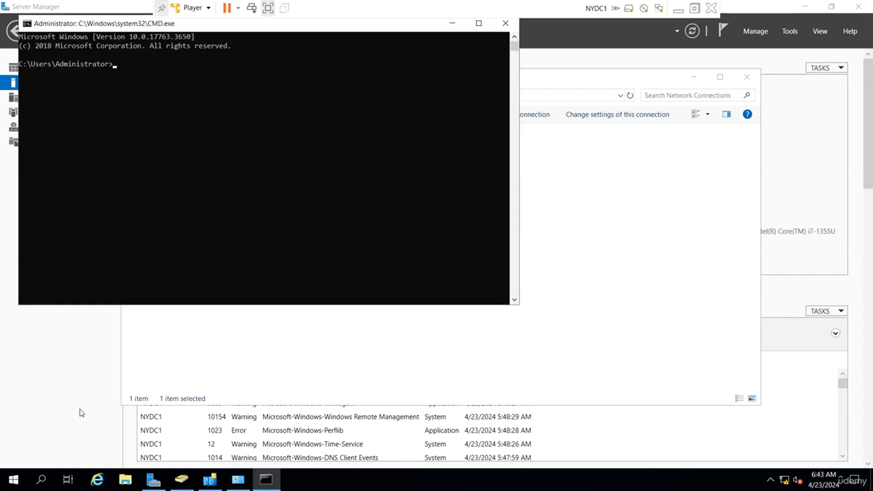
# Step: Restyle the console with font size 36 and green screen text
pyautogui.click(28, 23)
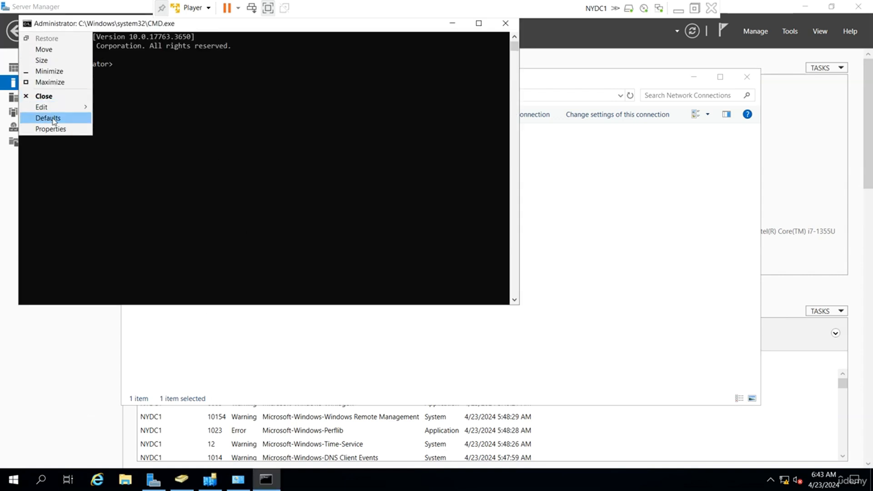
pyautogui.click(54, 129)
pyautogui.click(72, 51)
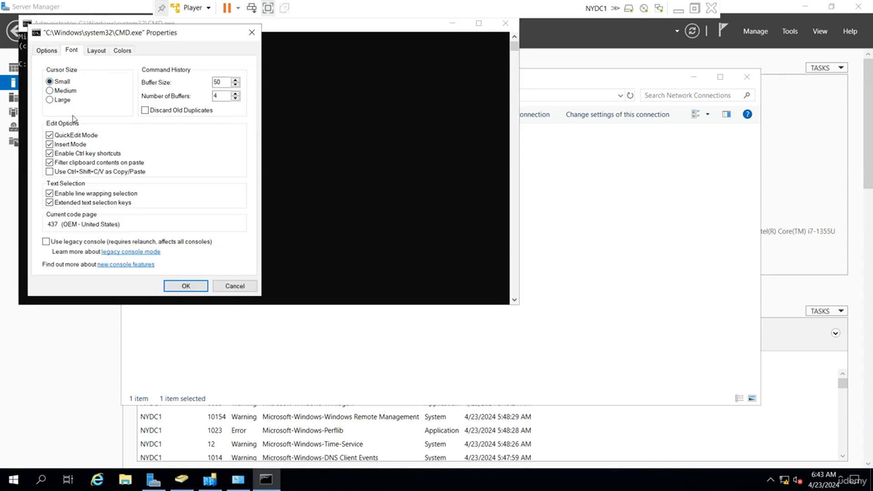
pyautogui.click(52, 116)
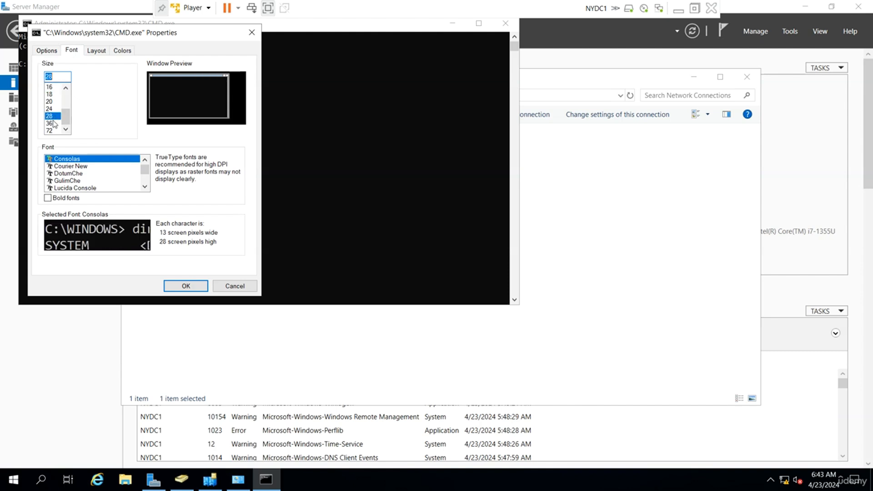
pyautogui.click(52, 123)
pyautogui.click(123, 51)
pyautogui.click(68, 72)
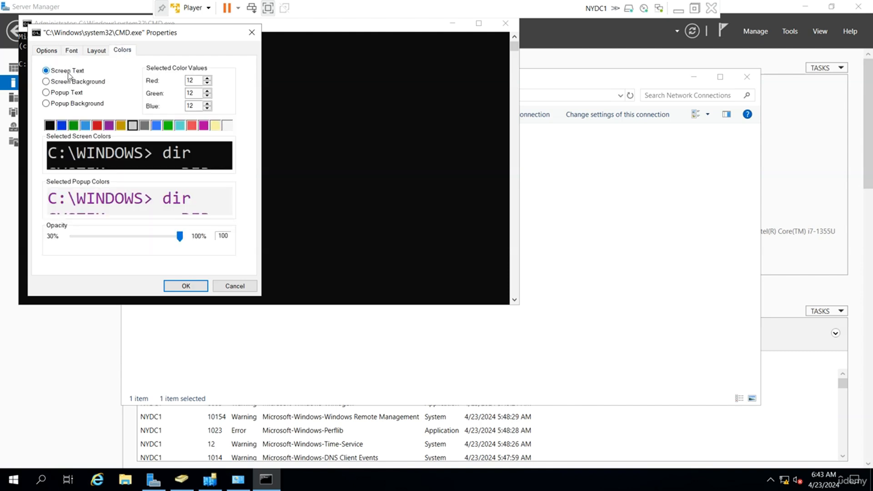
pyautogui.click(170, 125)
pyautogui.click(186, 286)
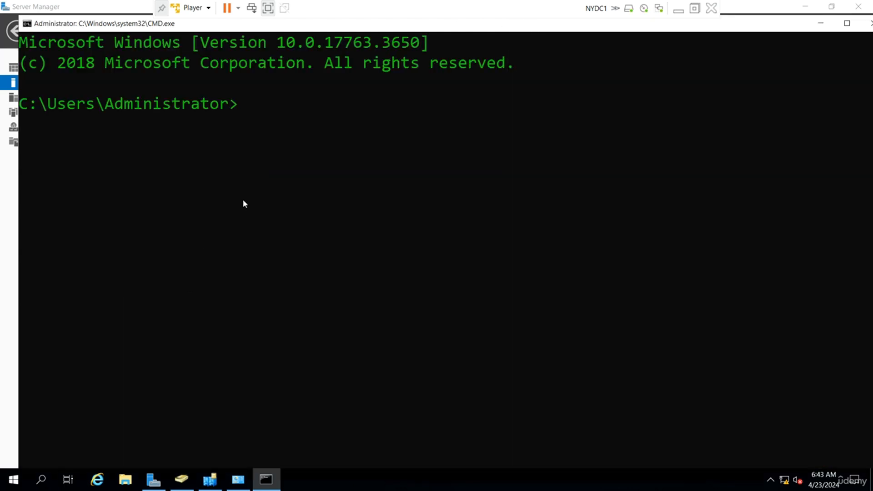
pyautogui.click(243, 203)
# Step: Move to C:\, clear the console and run ipconfig to check NYDC1's address settings
pyautogui.write('cd\\')
pyautogui.press('Return')
pyautogui.write('cls')
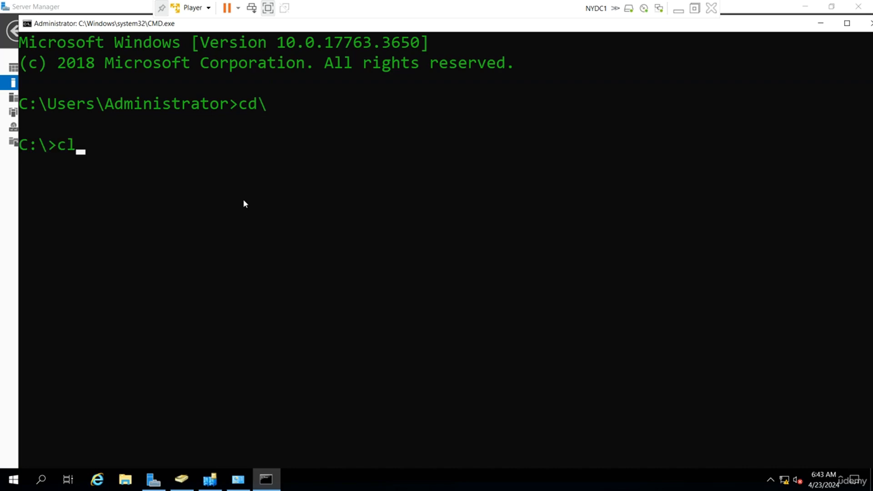
pyautogui.press('Return')
pyautogui.write('route ad')
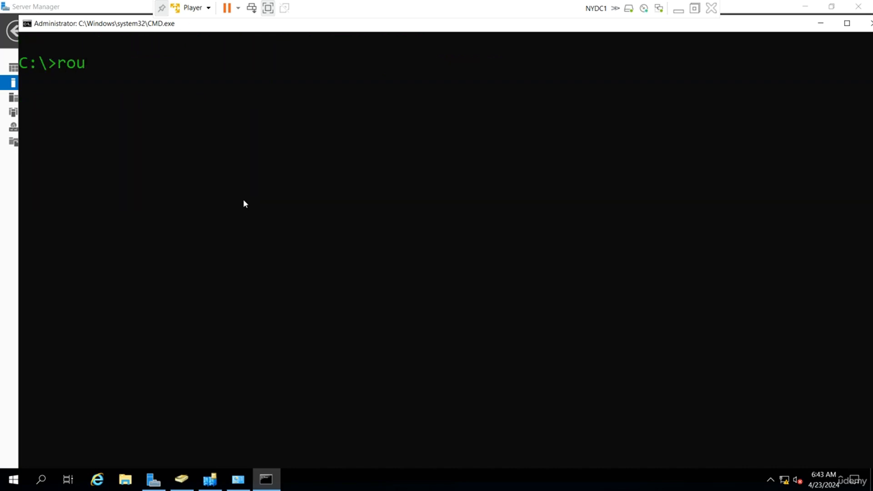
pyautogui.press('BackSpace')
pyautogui.press('BackSpace')
pyautogui.press('BackSpace')
pyautogui.press('BackSpace')
pyautogui.press('BackSpace')
pyautogui.press('BackSpace')
pyautogui.press('BackSpace')
pyautogui.write('ipconfig')
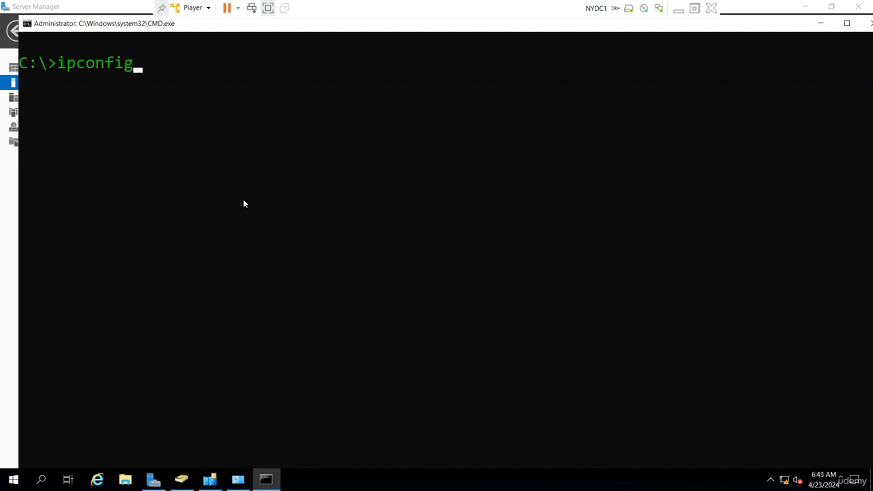
pyautogui.press('Return')
# Step: Add persistent route 192.168.200.0 mask 255.255.255.0 via 192.168.100.1, then minimize the VM
pyautogui.write('r')
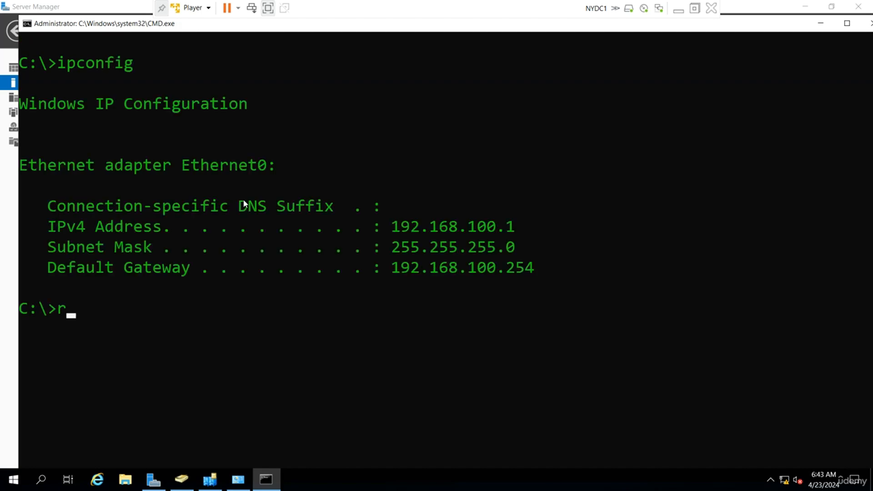
pyautogui.write('oute ad')
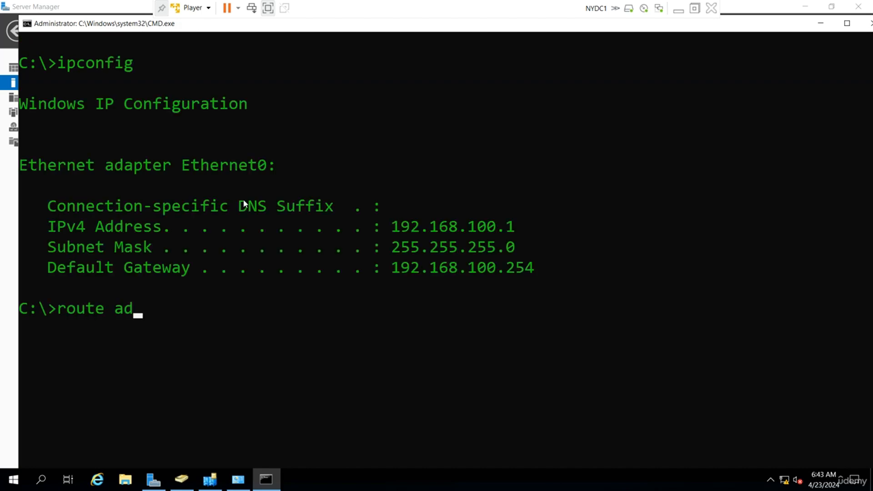
pyautogui.write('d 192.168.200.0 mask')
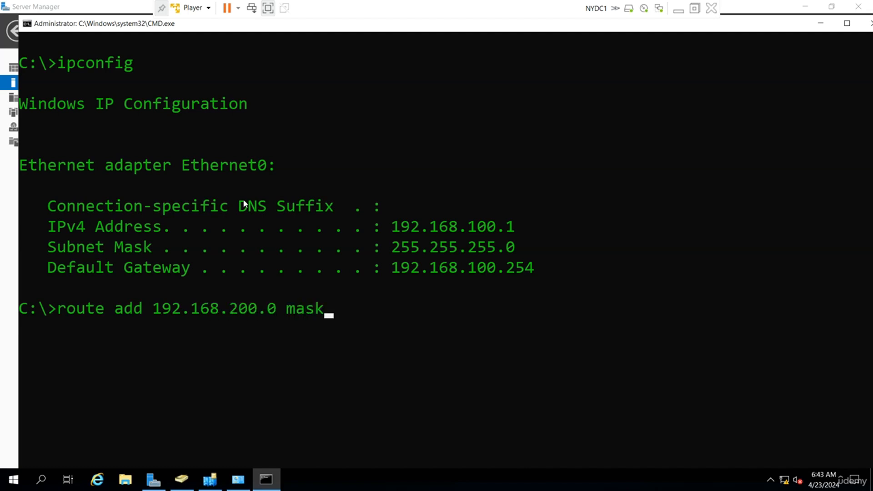
pyautogui.write(' 255.255.')
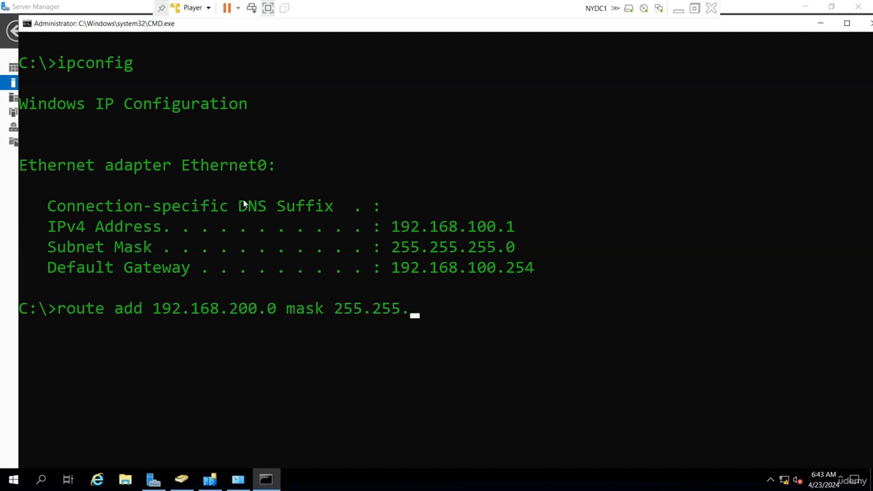
pyautogui.write('255.0 192.1')
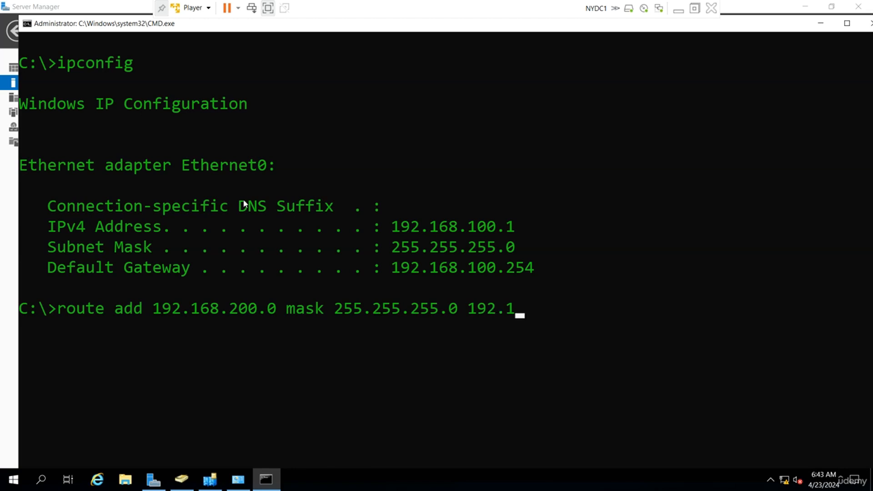
pyautogui.write('68.100.1')
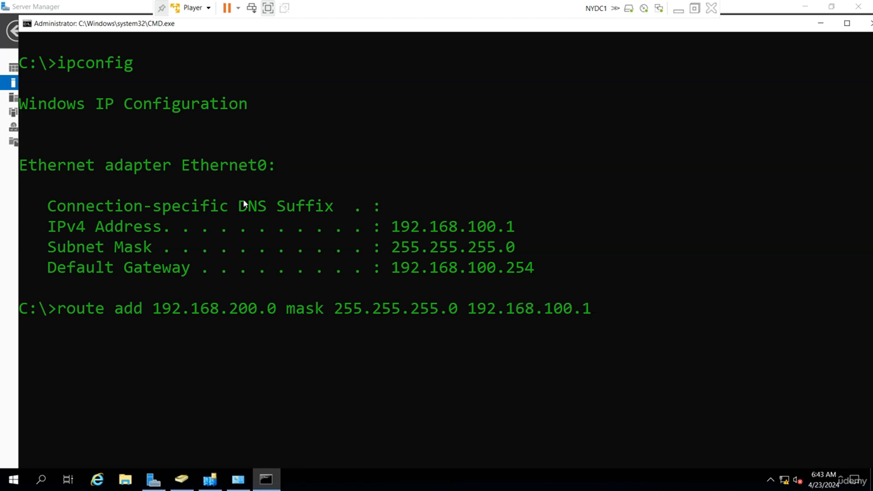
pyautogui.write(' -p')
pyautogui.press('Return')
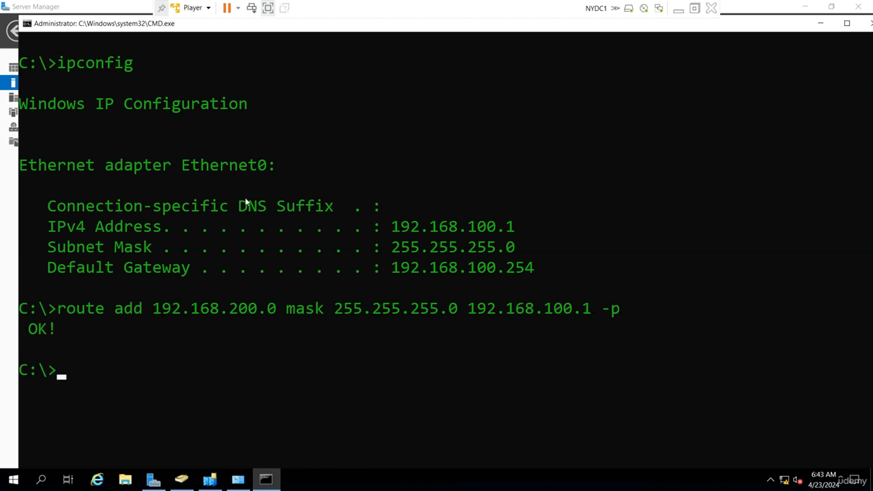
pyautogui.click(679, 9)
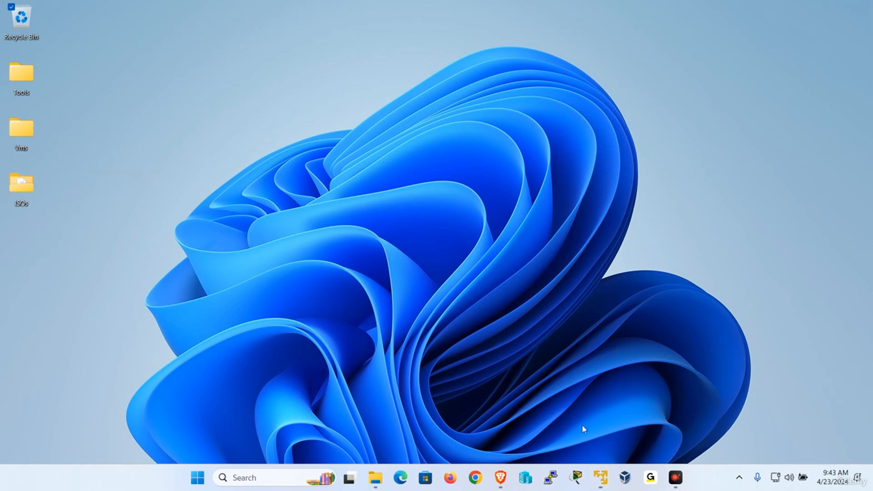
# Step: Switch to the NYDC2 VM and launch CMD from the Run prompt
pyautogui.moveTo(602, 474)
pyautogui.click(533, 386)
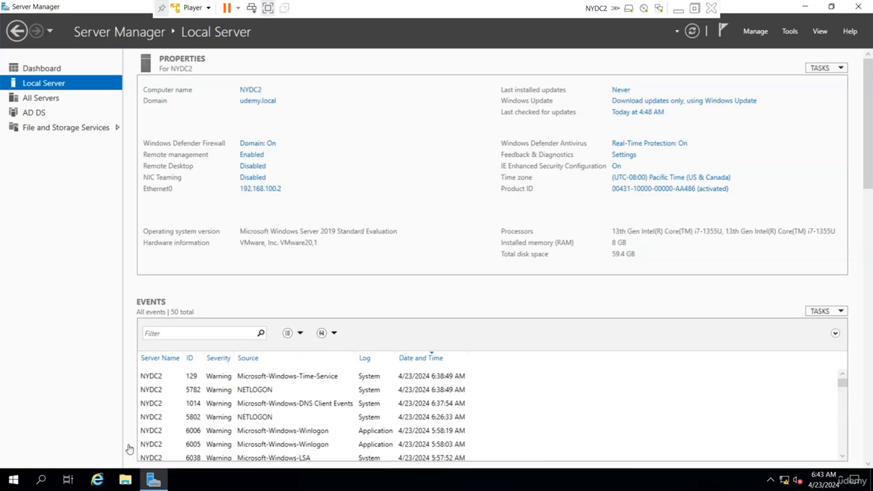
pyautogui.rightClick(23, 479)
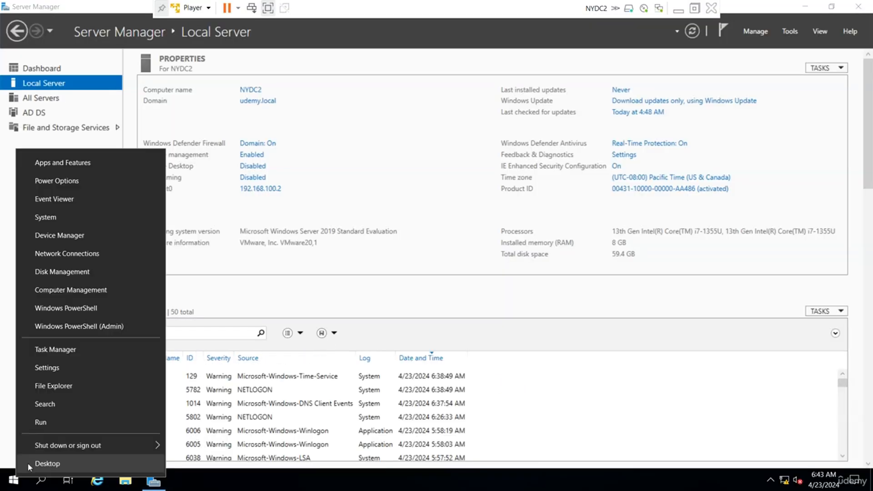
pyautogui.click(70, 422)
pyautogui.write('CMD')
pyautogui.press('Return')
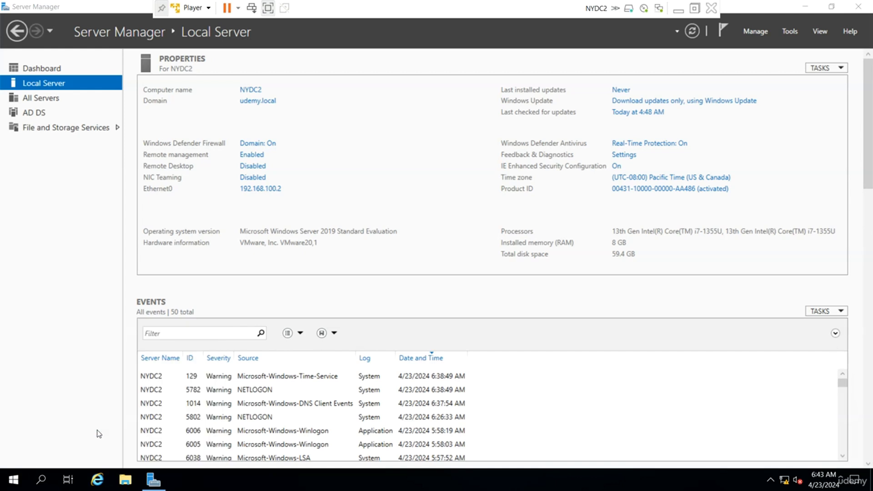
# Step: Set the console font size to 36 and the screen text to green
pyautogui.click(84, 84)
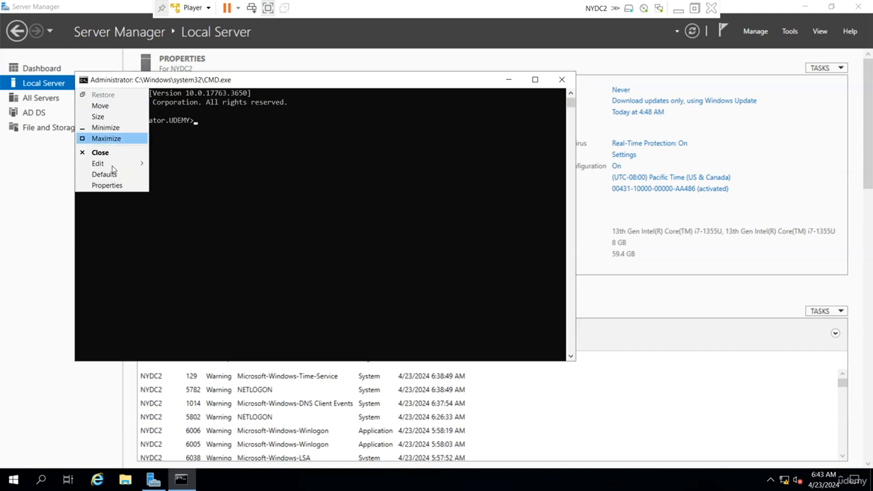
pyautogui.click(114, 188)
pyautogui.click(128, 107)
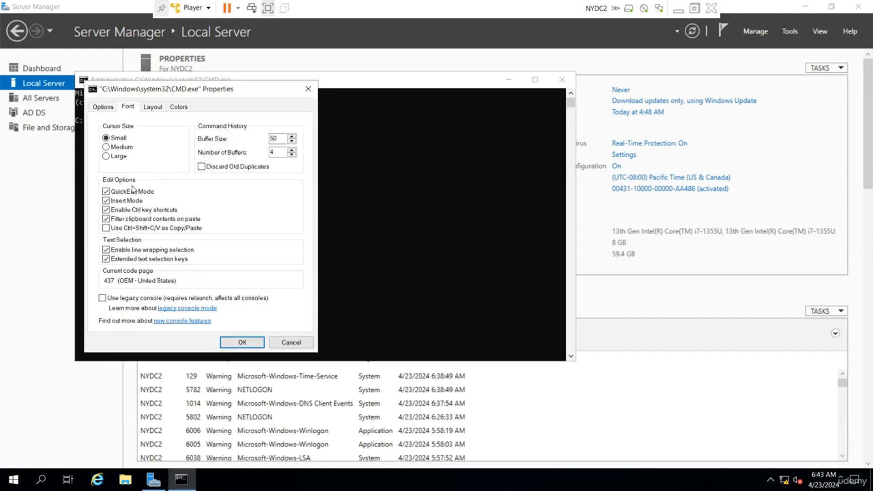
pyautogui.click(109, 180)
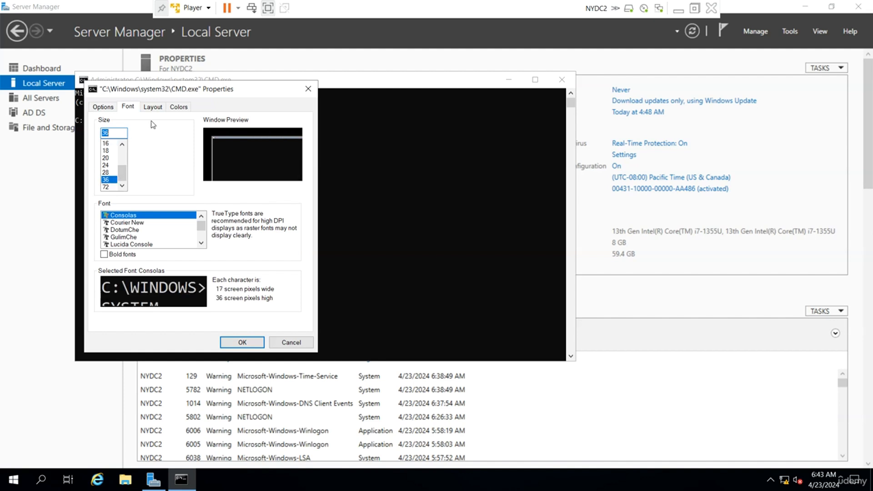
pyautogui.click(178, 108)
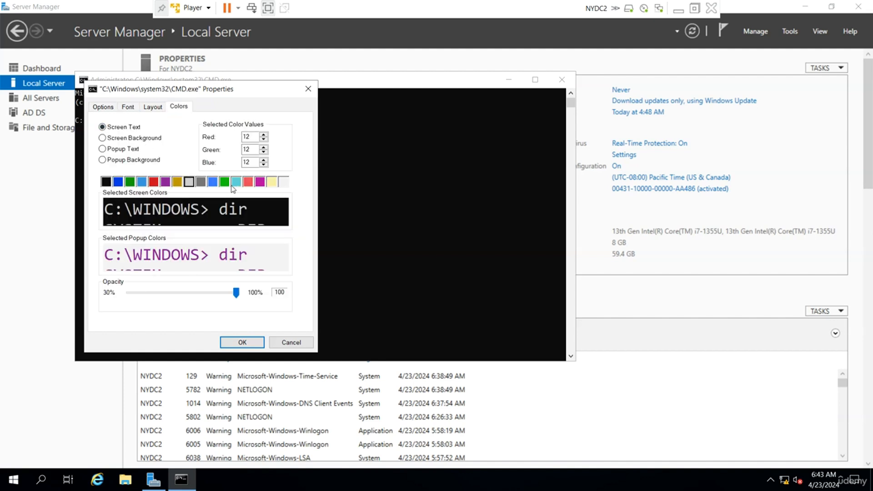
pyautogui.click(225, 182)
pyautogui.click(241, 343)
# Step: From a cleared C:\ prompt, add route 192.168.200.0 mask 255.255.255.0 via 192.168.100.2
pyautogui.click(288, 227)
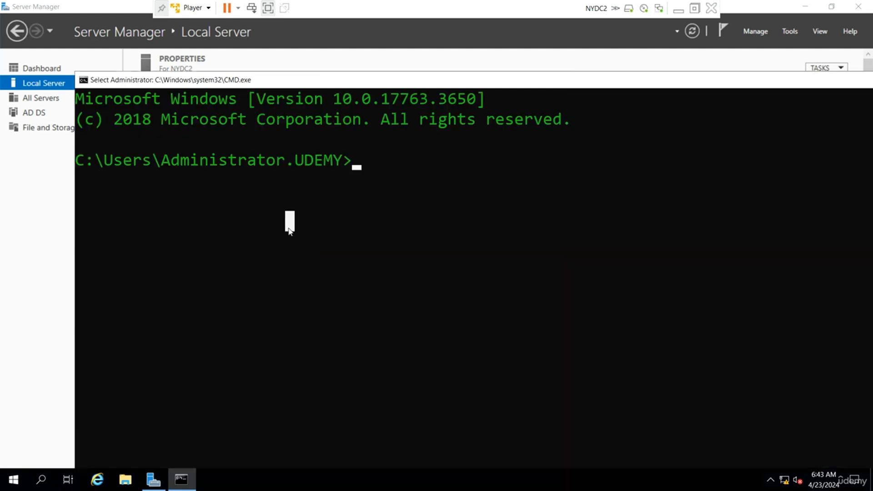
pyautogui.write('cd\\')
pyautogui.press('Return')
pyautogui.write('cls')
pyautogui.press('Return')
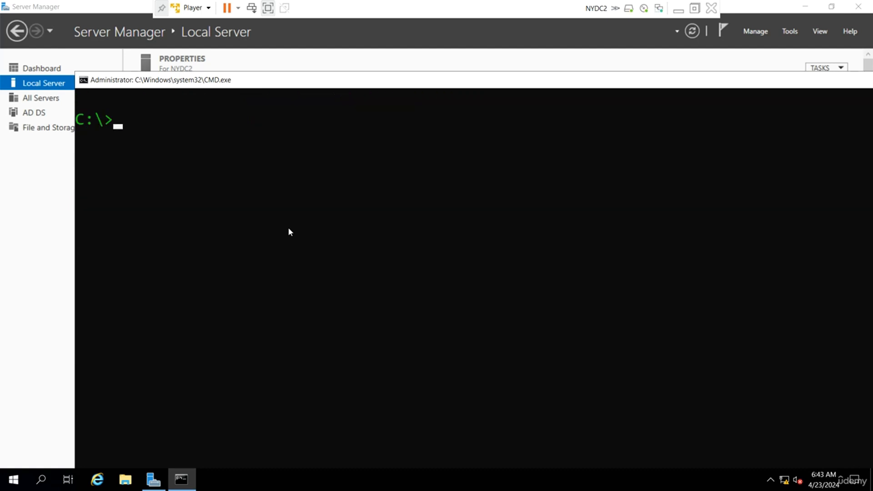
pyautogui.write('route ad')
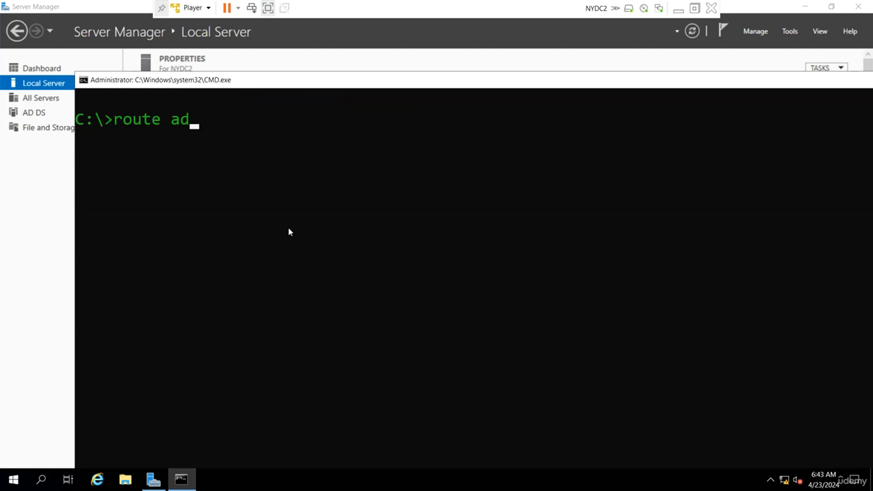
pyautogui.write('d 192.168')
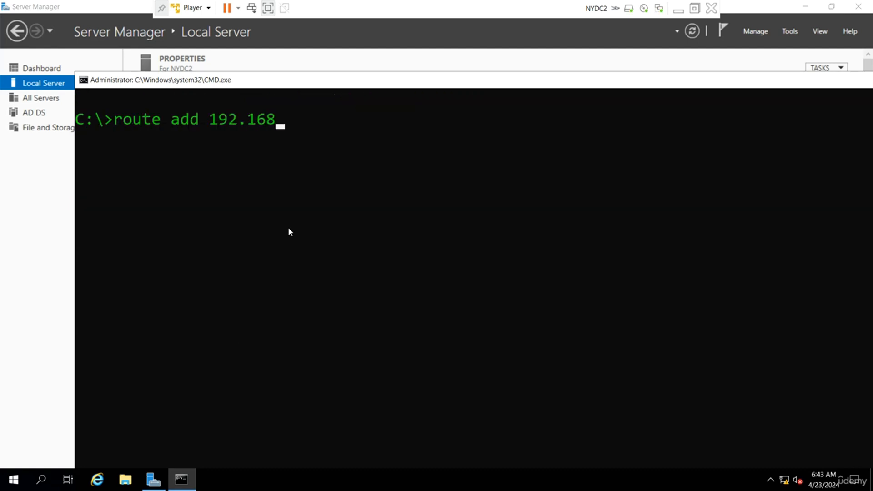
pyautogui.write('.200.0 mask 255.2')
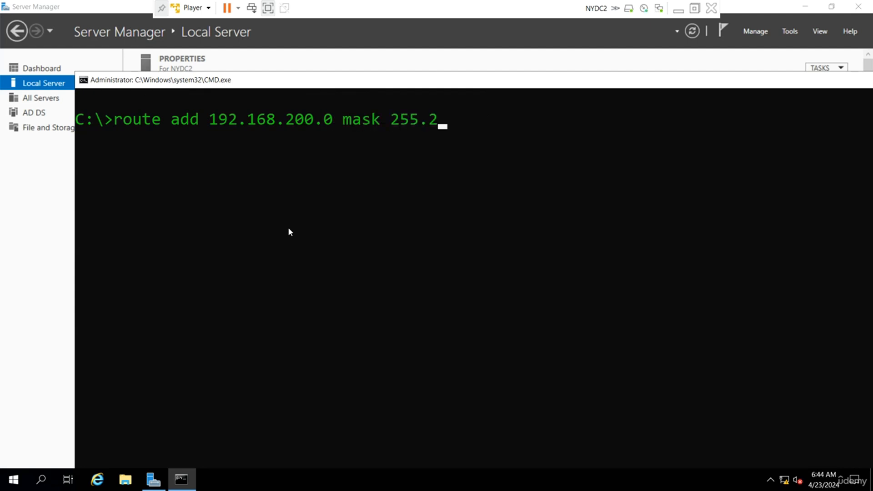
pyautogui.write('55.255.0 1')
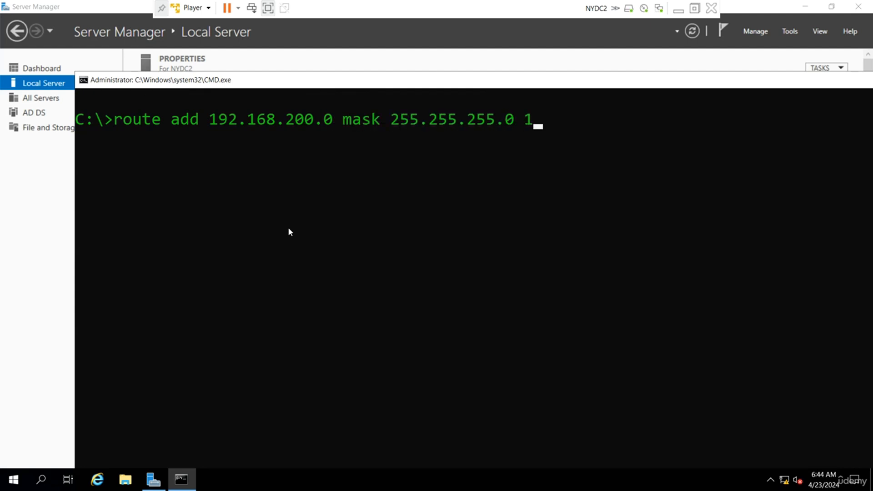
pyautogui.write('92.168.100.2 -p')
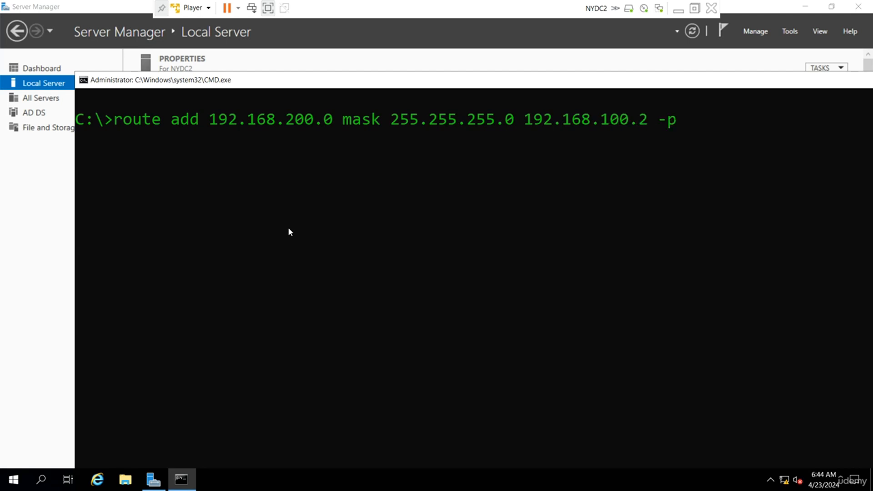
pyautogui.press('Return')
# Step: Ping 192.168.200.1, then edit the recalled command to ping 192.168.200.2
pyautogui.write('ping 192.')
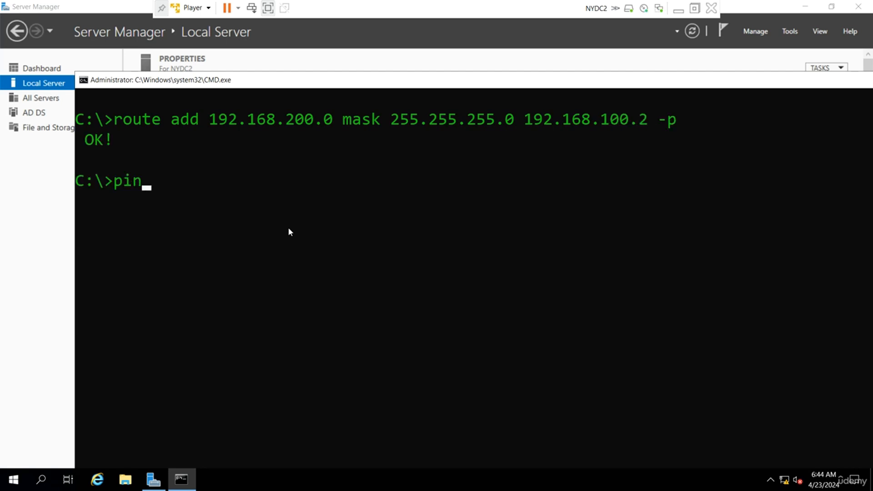
pyautogui.write('168.200.1')
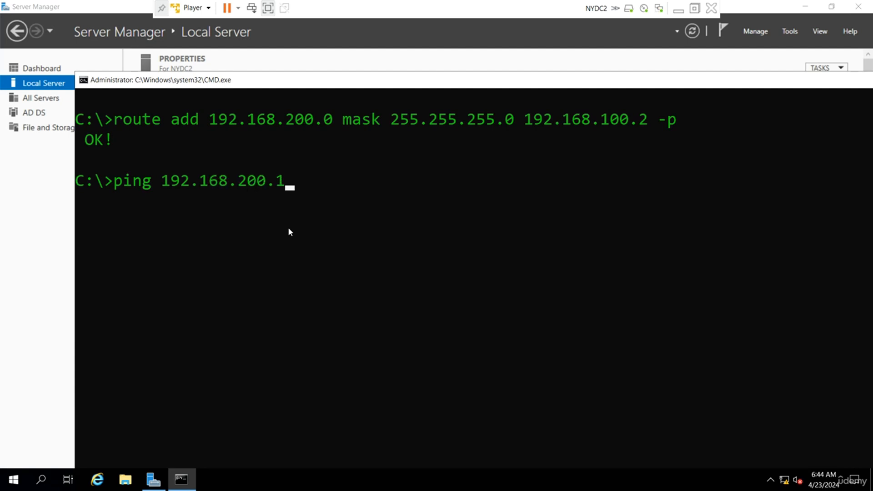
pyautogui.press('Return')
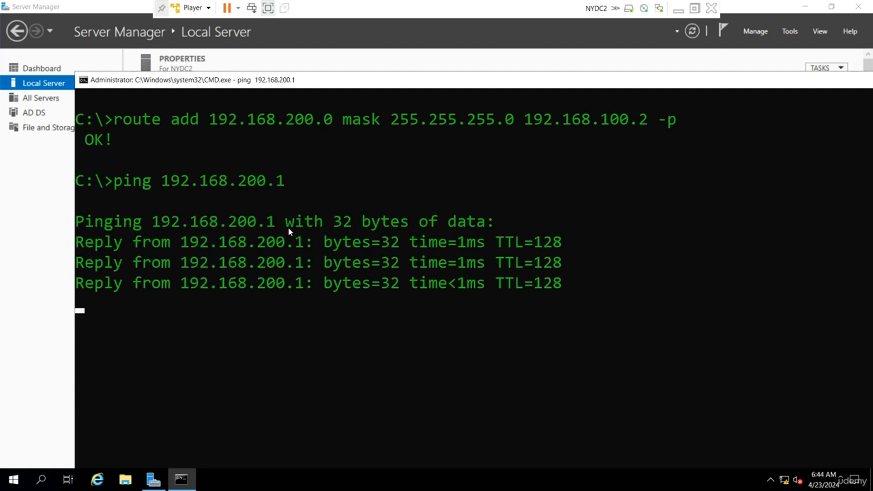
pyautogui.press('Up')
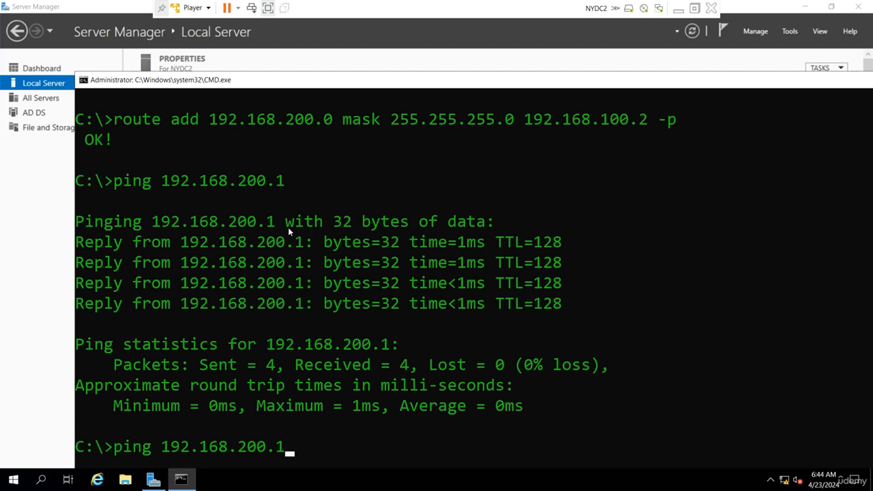
pyautogui.press('BackSpace')
pyautogui.write('2')
pyautogui.press('Return')
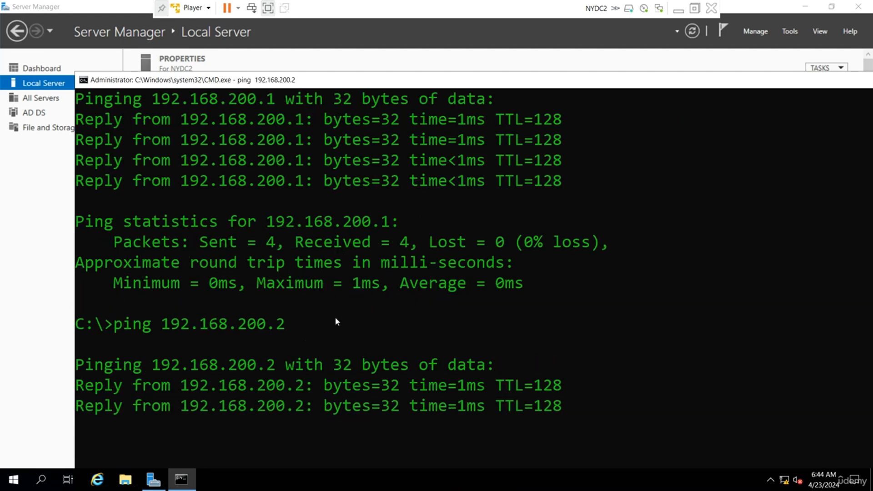
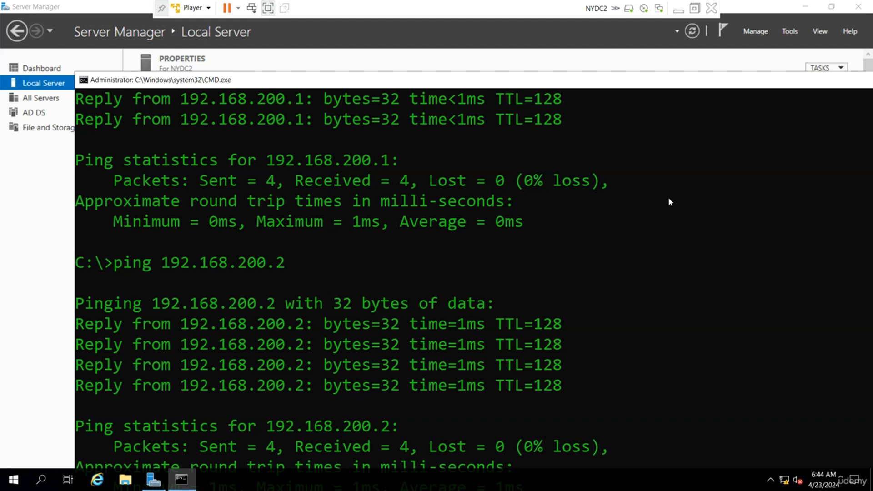
# Step: Exit full screen so NYDC1's Server Manager window appears on the desktop
pyautogui.click(694, 9)
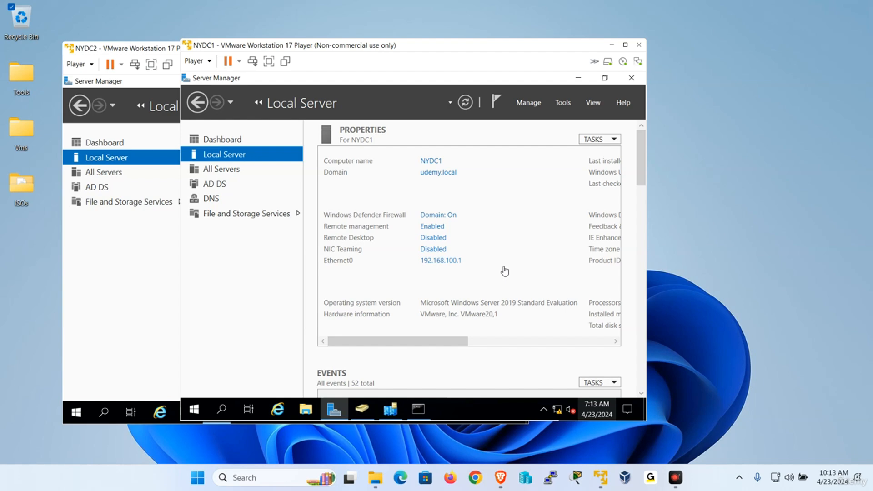
# Step: Open NYDC1's DNS Manager and expand Forward Lookup Zones to udemy.local
pyautogui.click(568, 104)
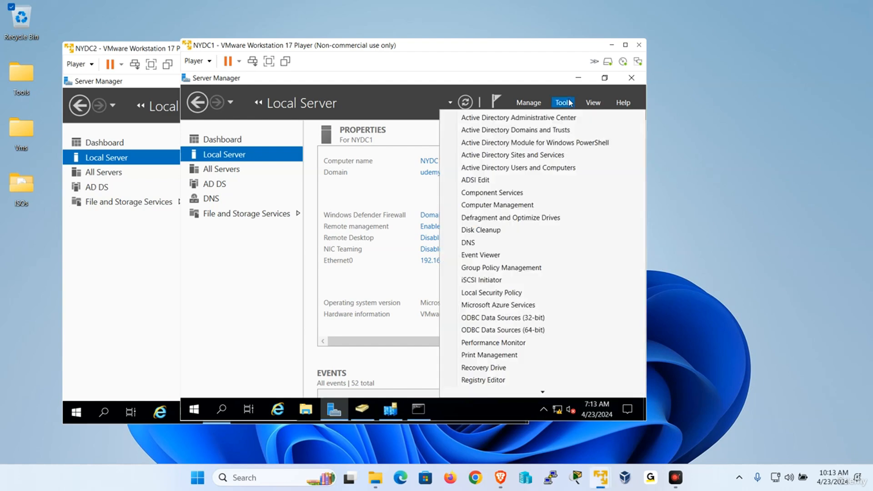
pyautogui.click(500, 244)
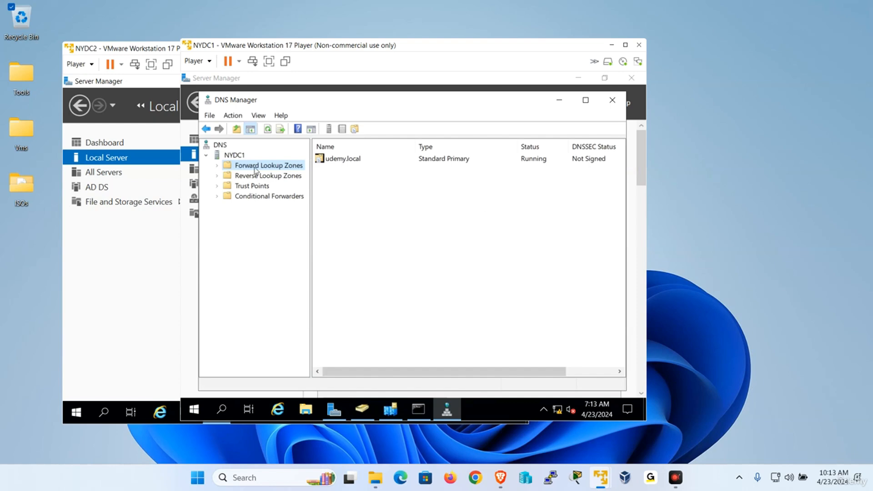
pyautogui.doubleClick(255, 166)
pyautogui.doubleClick(261, 177)
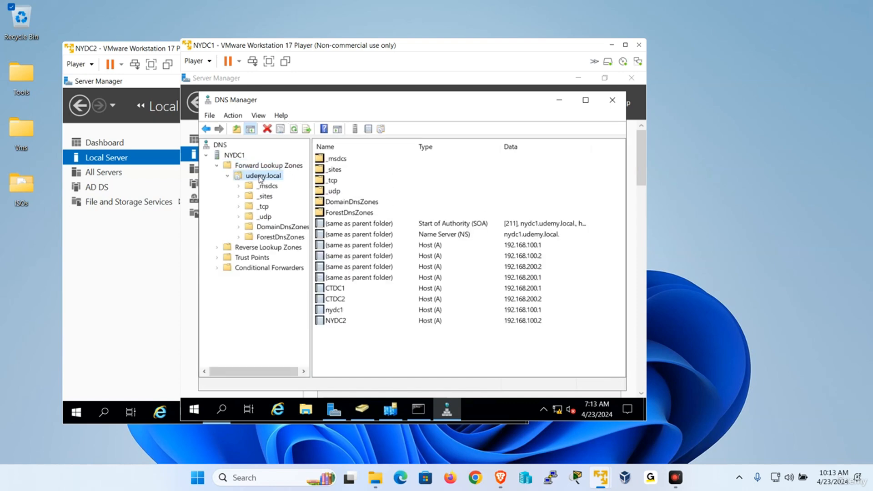
# Step: Convert the udemy.local zone to Active Directory-integrated, stored in Active Directory
pyautogui.rightClick(261, 178)
pyautogui.click(316, 373)
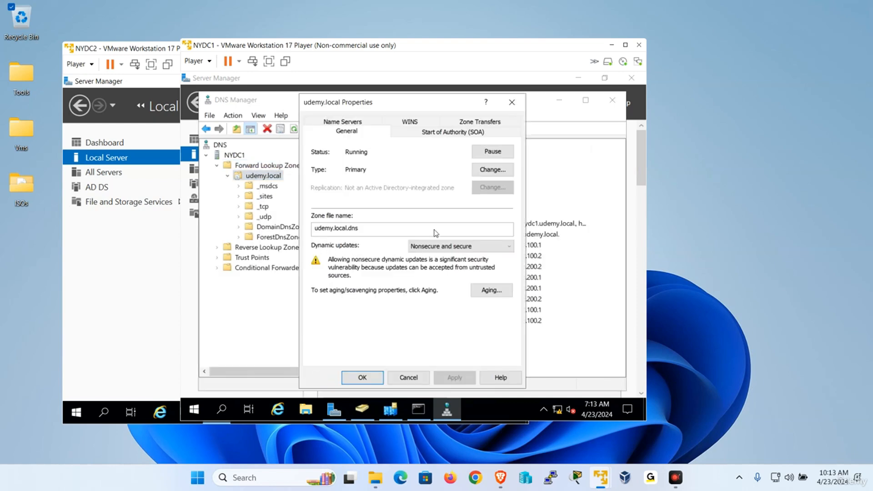
pyautogui.click(503, 172)
pyautogui.click(306, 285)
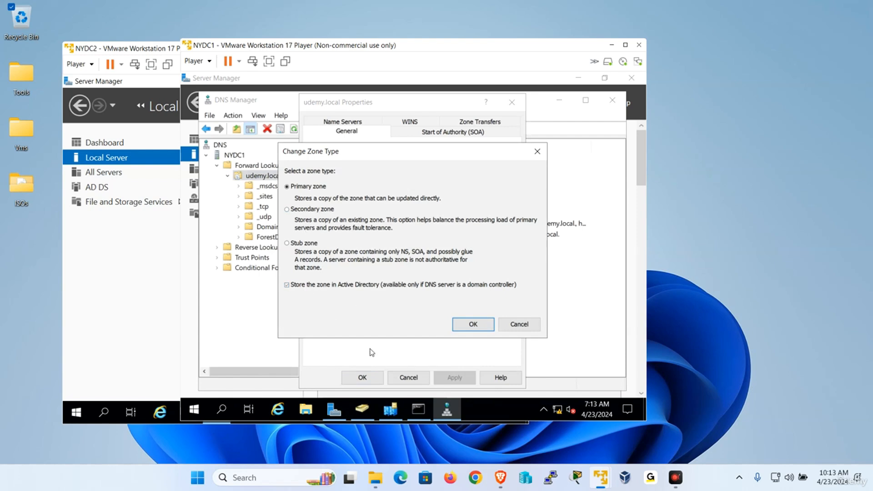
pyautogui.click(473, 324)
pyautogui.click(468, 313)
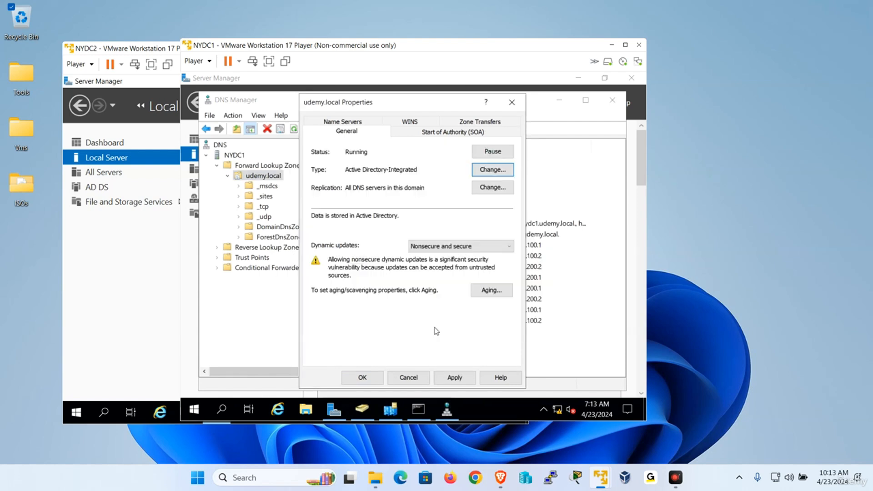
pyautogui.click(370, 379)
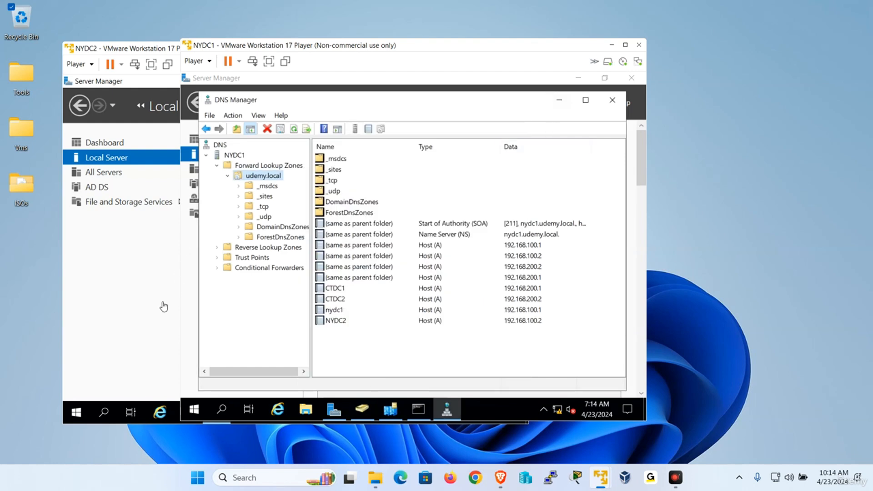
pyautogui.click(150, 307)
# Step: Install the DNS Server role with its management tools on NYDC2
pyautogui.click(413, 105)
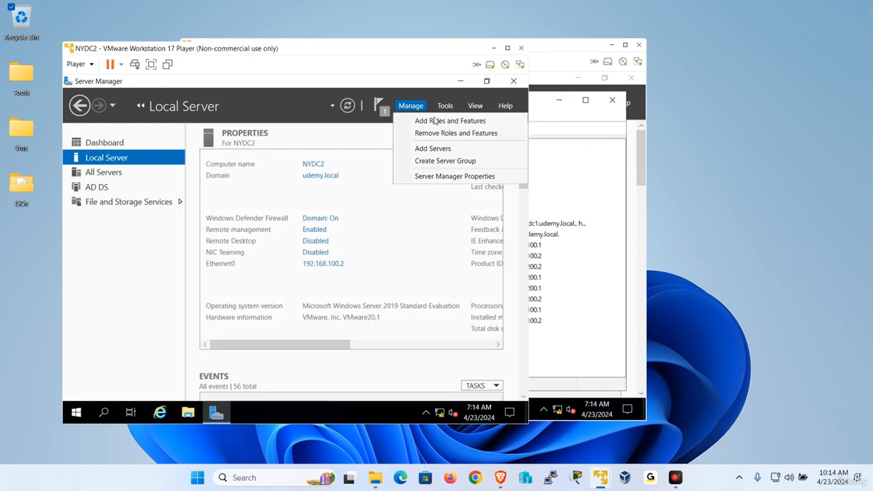
pyautogui.click(424, 119)
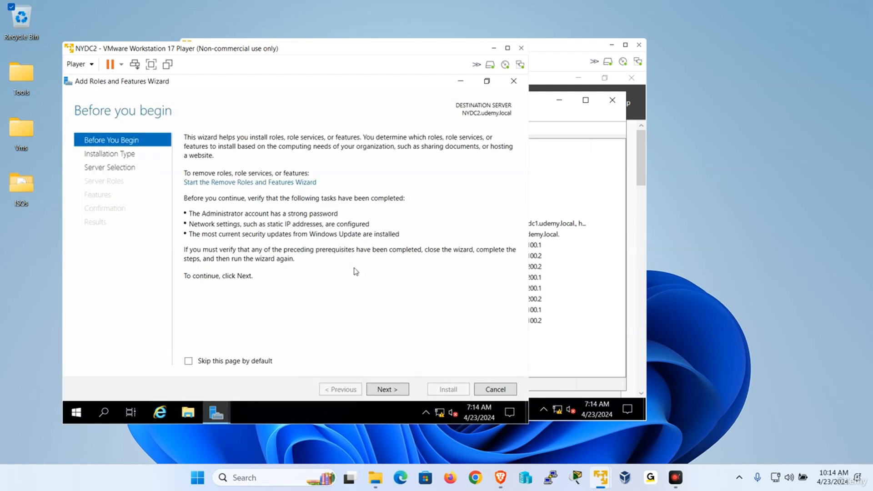
pyautogui.click(392, 390)
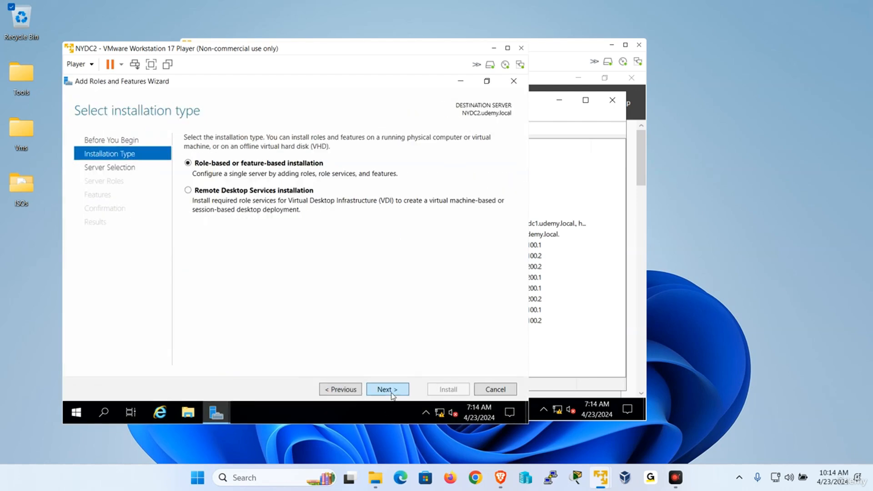
pyautogui.click(392, 394)
pyautogui.click(386, 391)
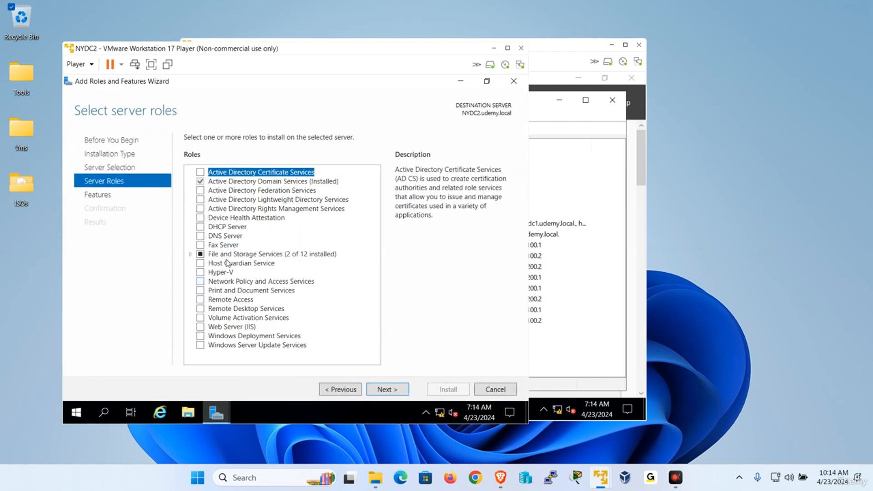
pyautogui.click(204, 236)
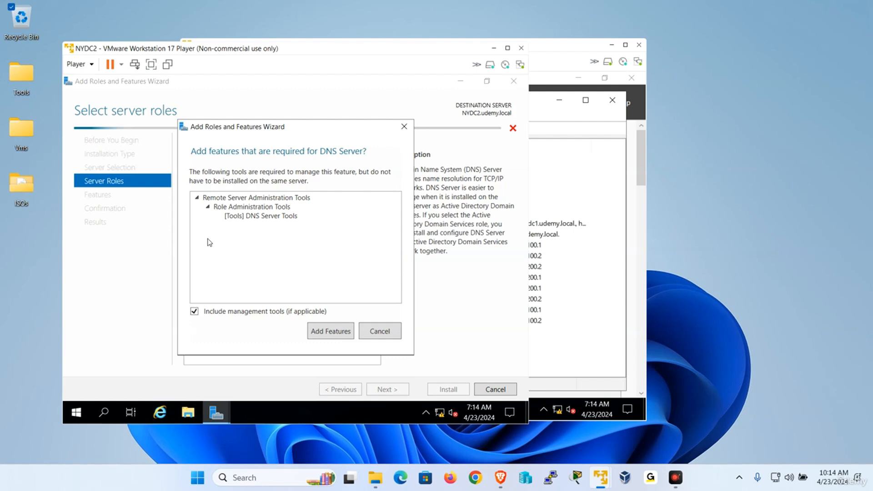
pyautogui.click(330, 332)
pyautogui.click(396, 388)
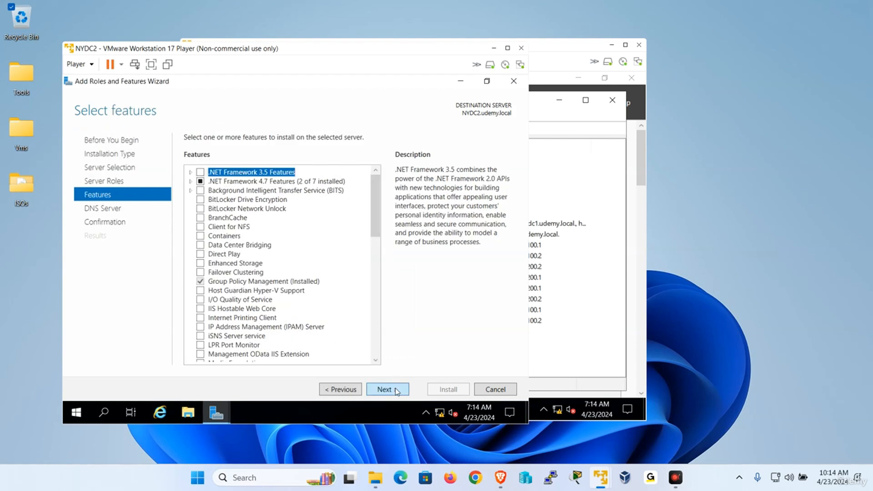
pyautogui.click(396, 388)
pyautogui.click(395, 388)
pyautogui.click(440, 390)
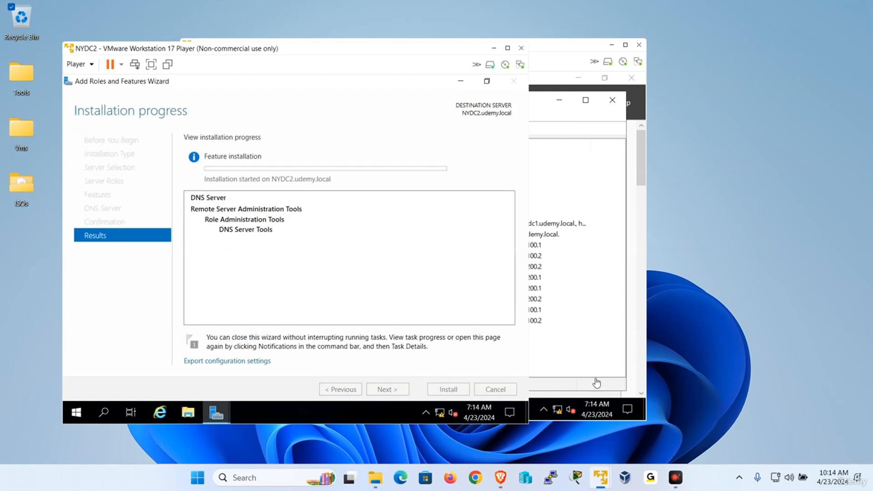
# Step: Install the DNS Server role with its management tools on CTDC1
pyautogui.moveTo(602, 478)
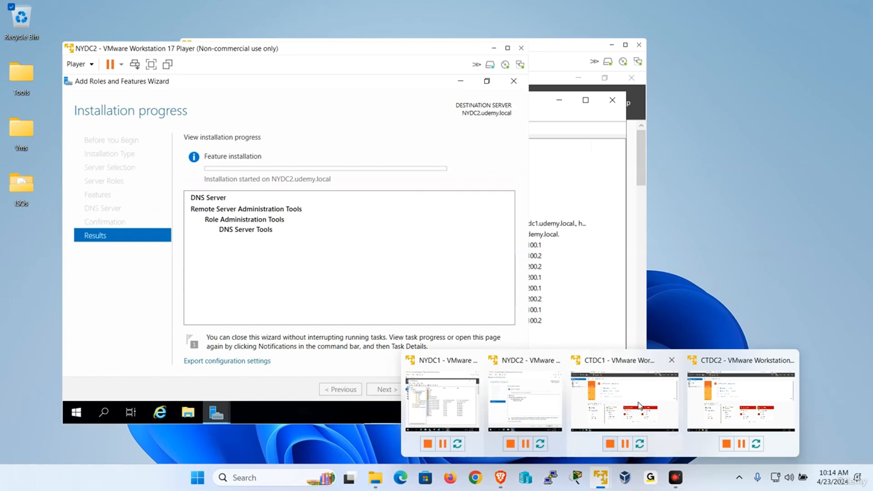
pyautogui.click(611, 439)
pyautogui.click(756, 31)
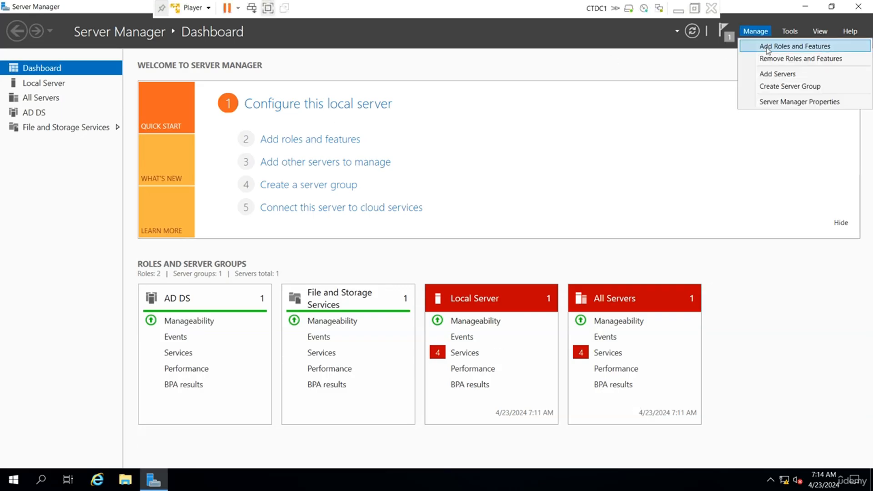
pyautogui.click(789, 44)
pyautogui.click(353, 349)
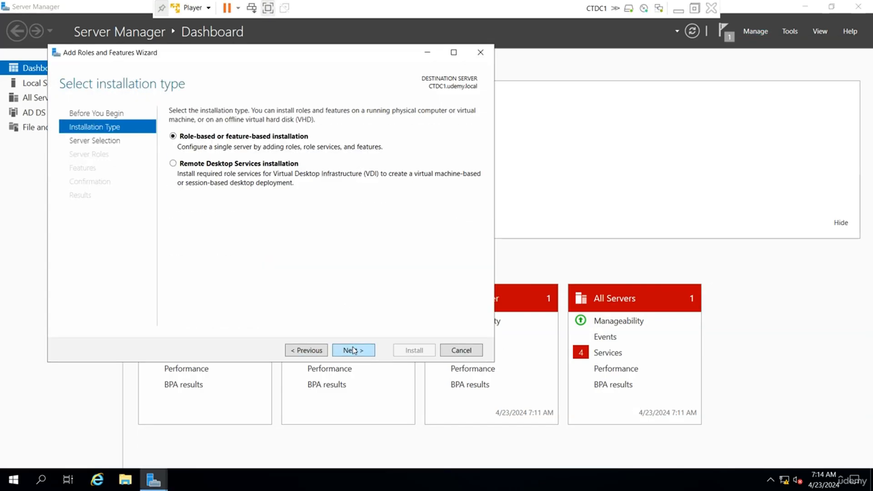
pyautogui.click(352, 349)
pyautogui.click(353, 350)
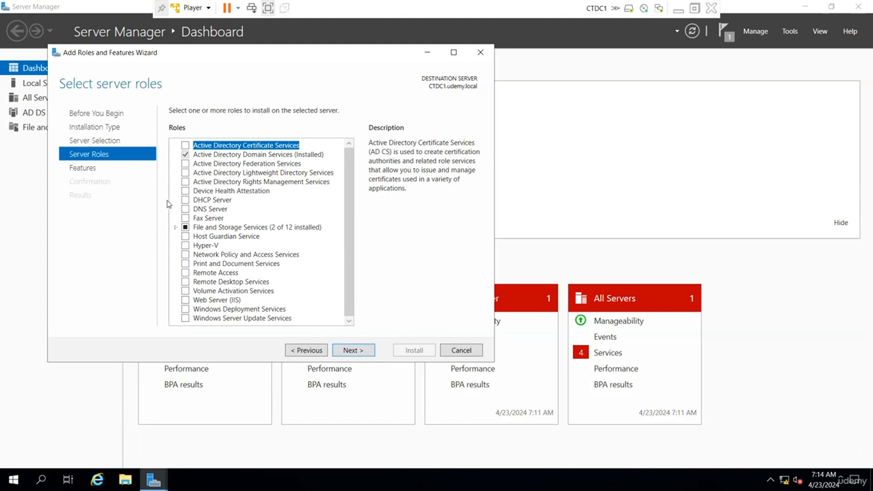
pyautogui.click(185, 208)
pyautogui.click(321, 304)
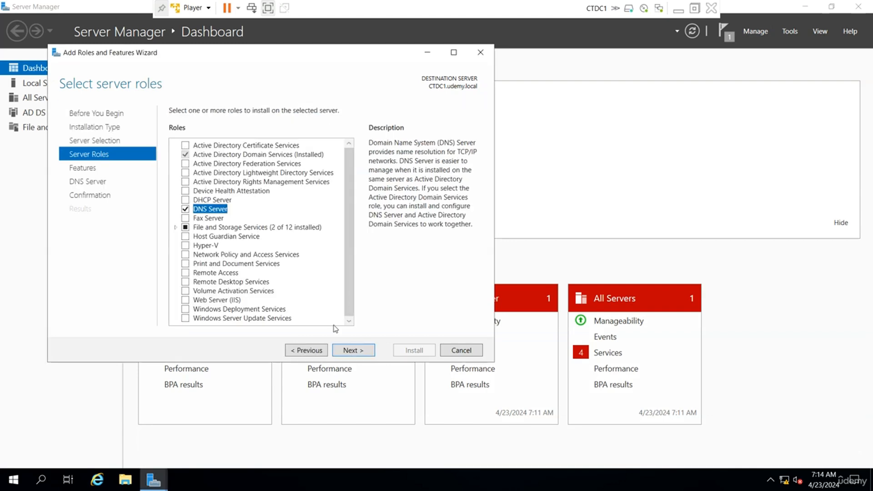
pyautogui.click(353, 350)
pyautogui.click(353, 350)
pyautogui.click(353, 350)
pyautogui.click(404, 353)
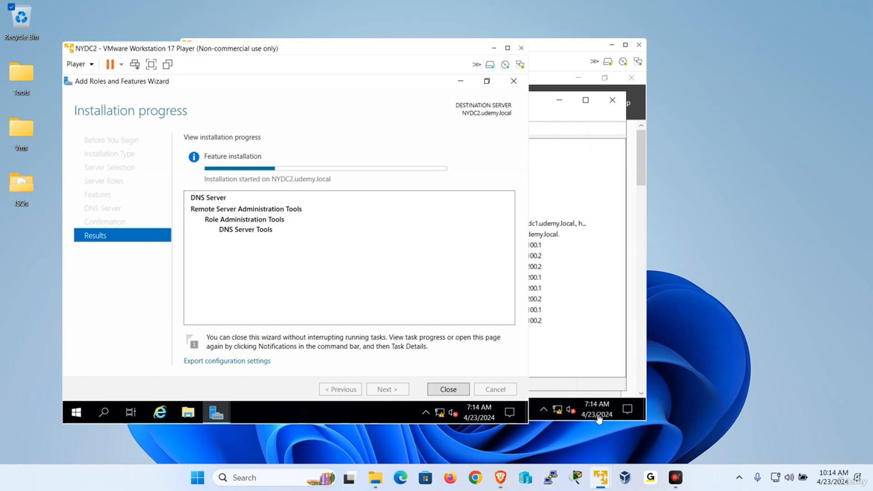
# Step: Install the DNS Server role with its management tools on CTDC2, then minimize it
pyautogui.moveTo(601, 476)
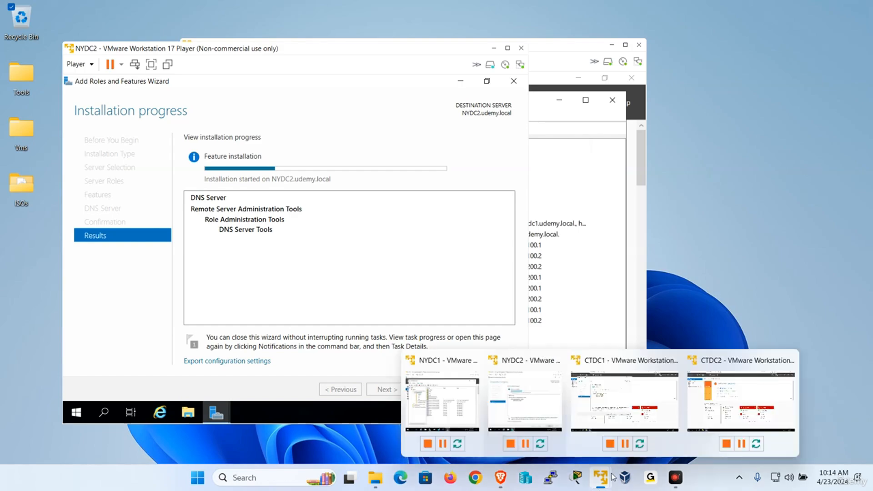
pyautogui.click(736, 398)
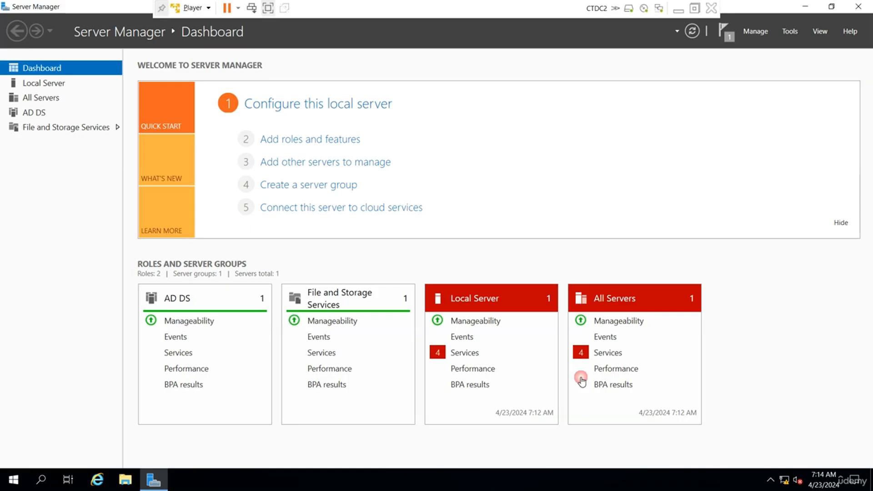
pyautogui.click(756, 31)
pyautogui.click(764, 45)
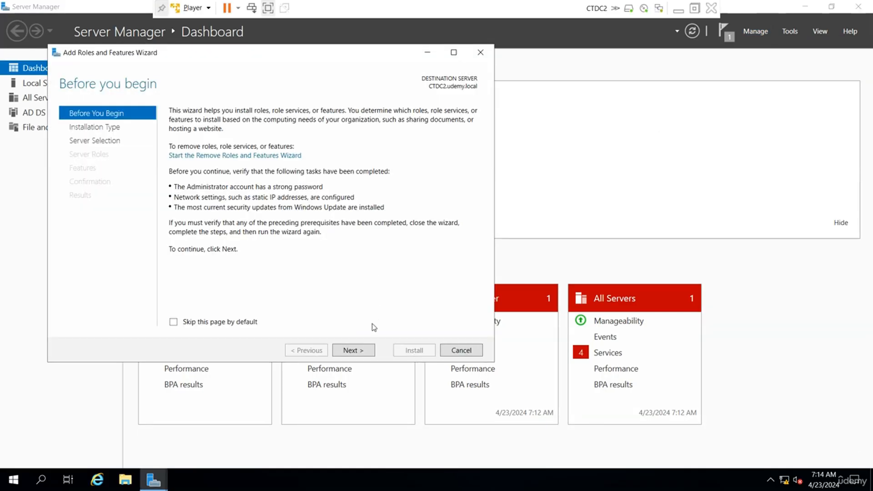
pyautogui.click(361, 351)
pyautogui.click(361, 351)
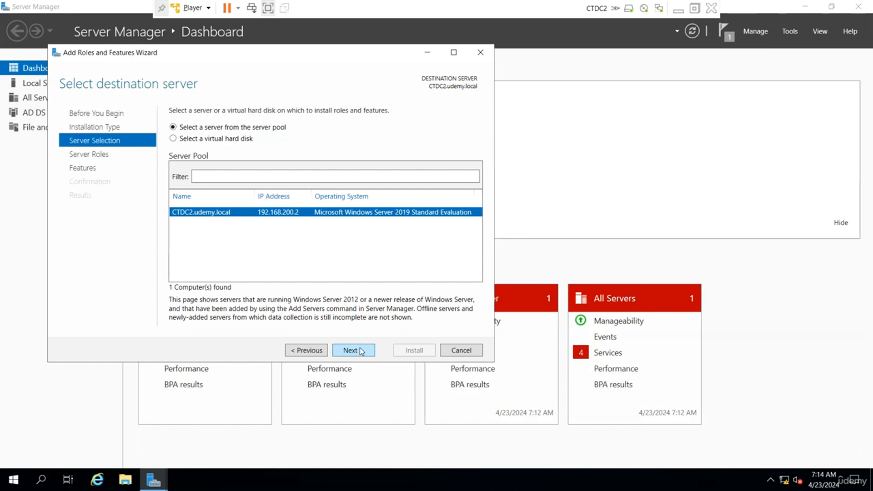
pyautogui.click(360, 351)
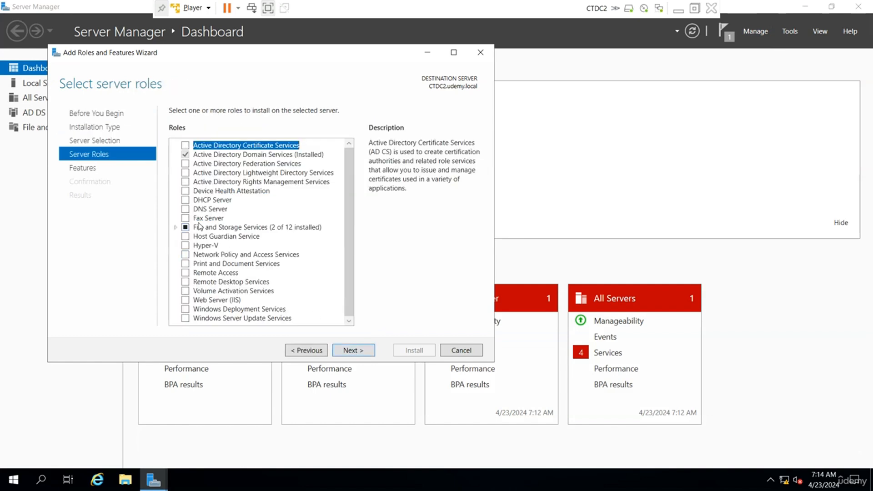
pyautogui.click(185, 210)
pyautogui.click(304, 299)
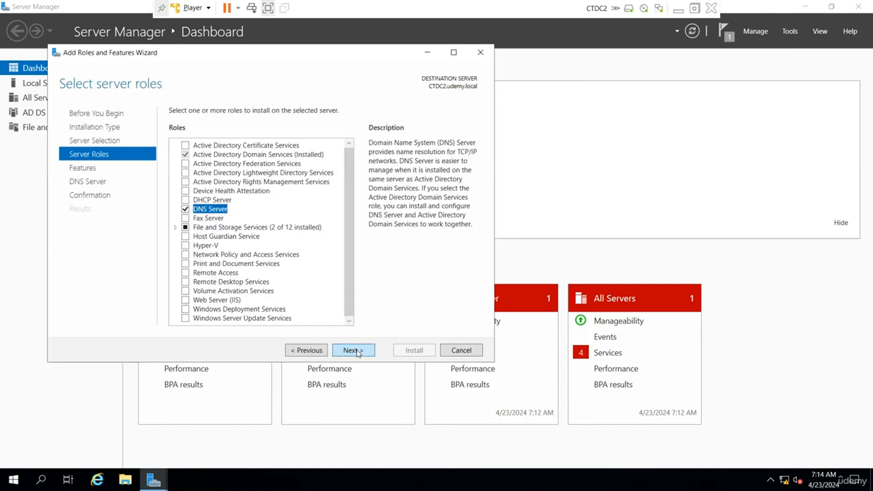
pyautogui.click(358, 351)
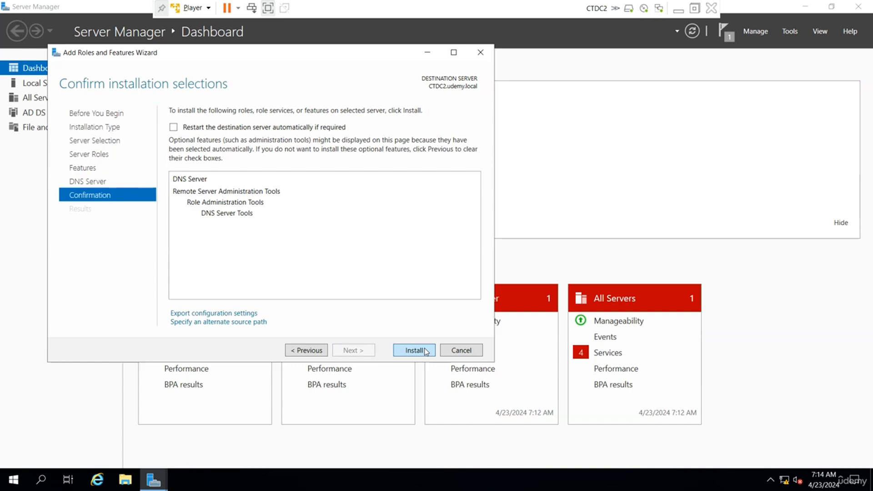
pyautogui.click(424, 351)
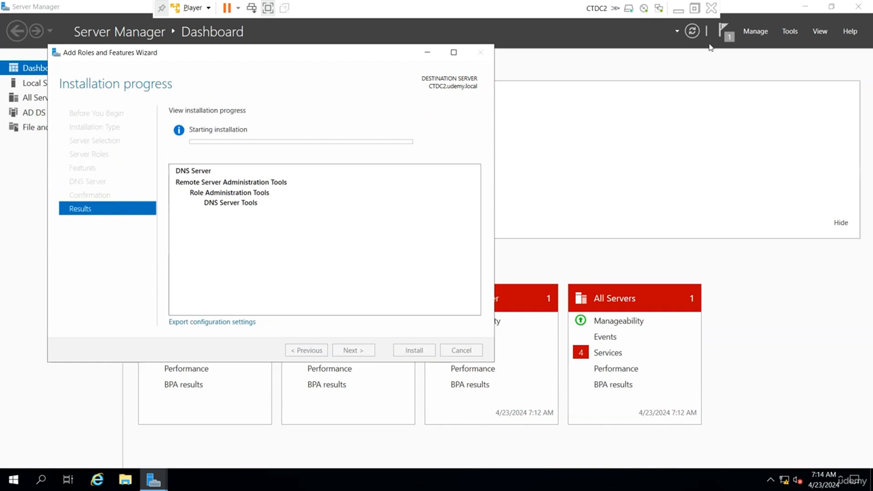
pyautogui.click(679, 11)
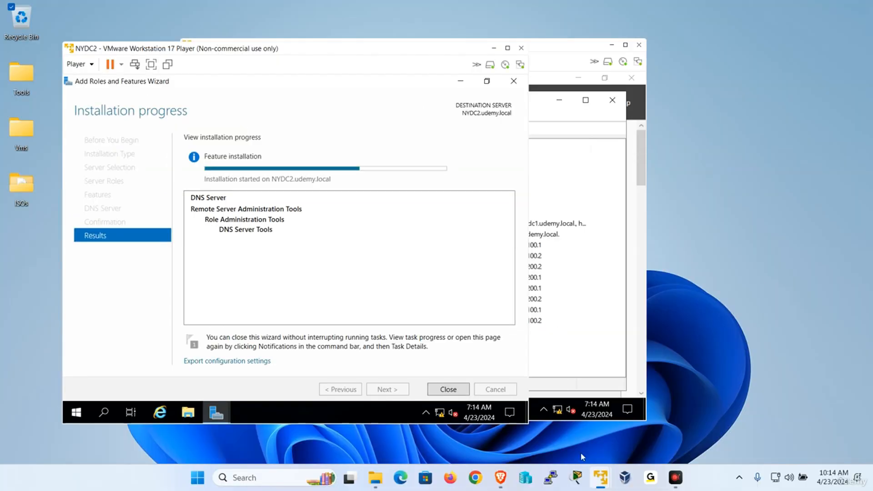
pyautogui.click(600, 481)
# Step: Switch from NYDC1's DNS console back to NYDC2's DNS Server installation progress
pyautogui.moveTo(601, 481)
pyautogui.click(445, 384)
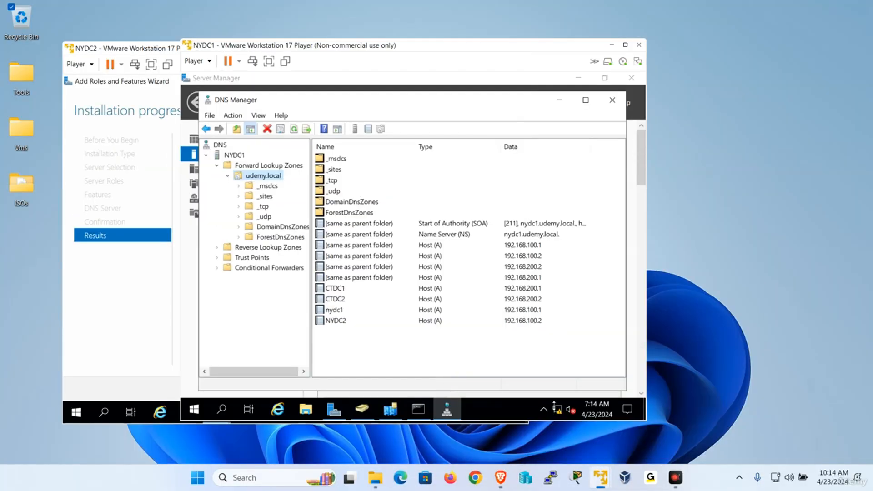
pyautogui.click(539, 392)
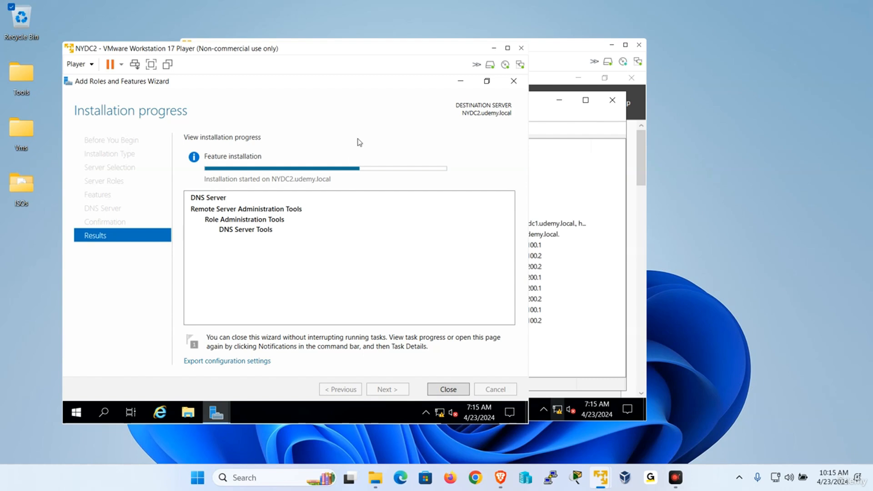
# Step: Close NYDC2's completed Add Roles and Features Wizard and open Server Manager's Tools menu
pyautogui.click(151, 65)
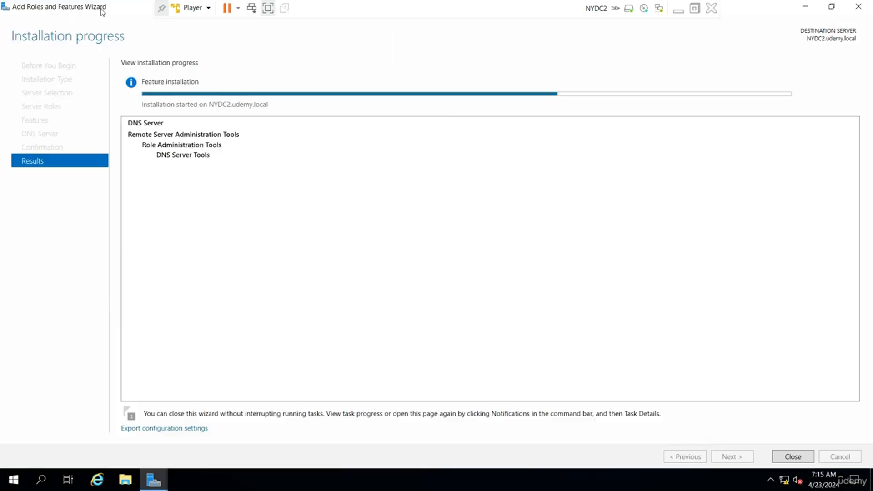
pyautogui.moveTo(100, 12); pyautogui.dragTo(228, 44)
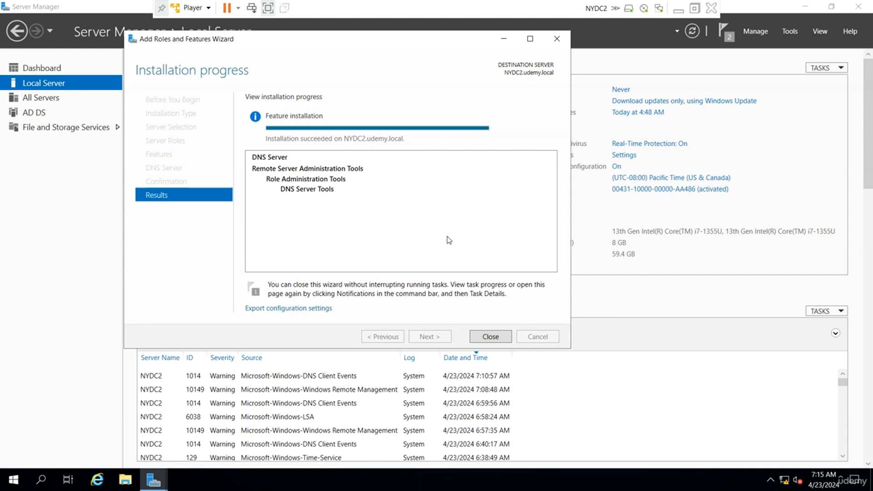
pyautogui.click(506, 339)
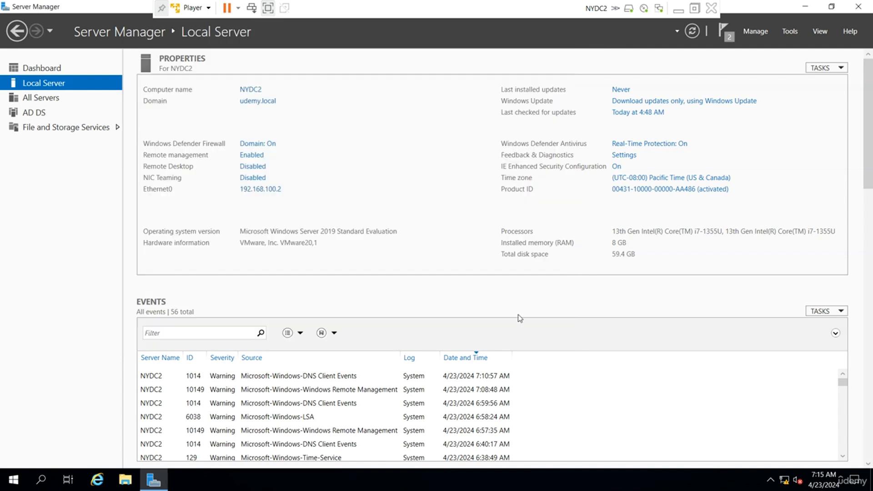
pyautogui.click(789, 32)
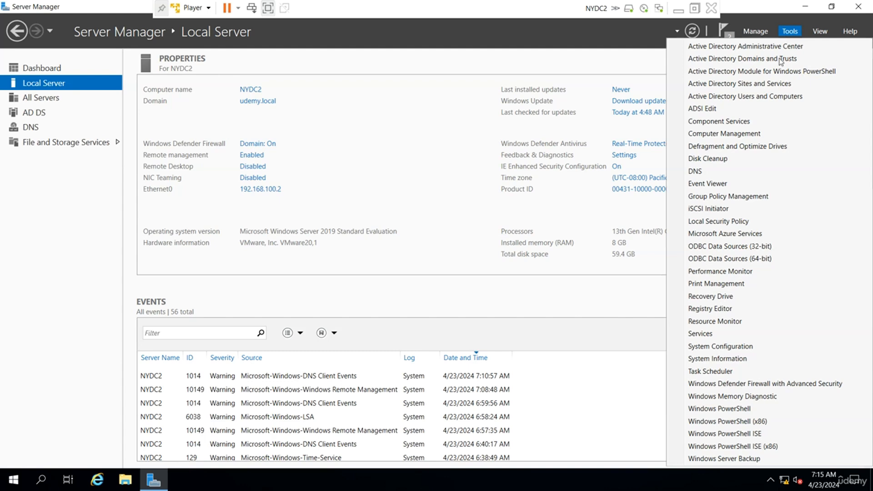
# Step: Confirm the replicated udemy.local zone appears in NYDC2's DNS Manager, then return to Server Manager
pyautogui.click(725, 171)
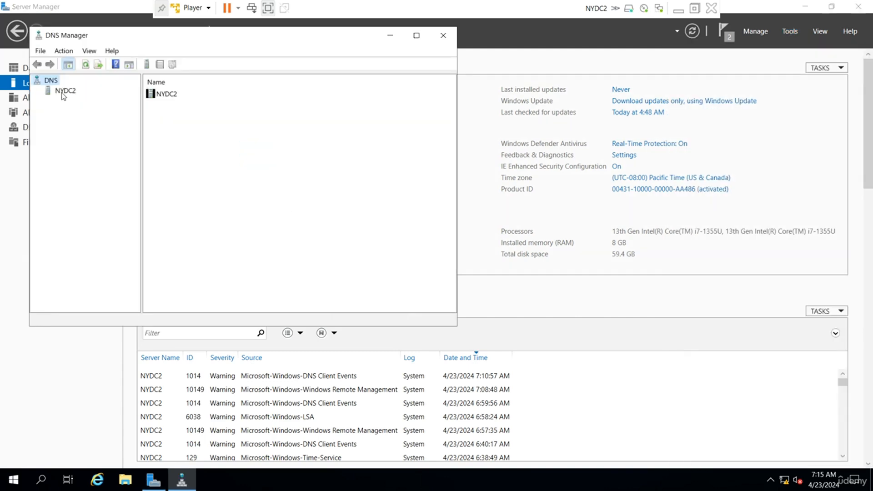
pyautogui.doubleClick(62, 91)
pyautogui.click(50, 101)
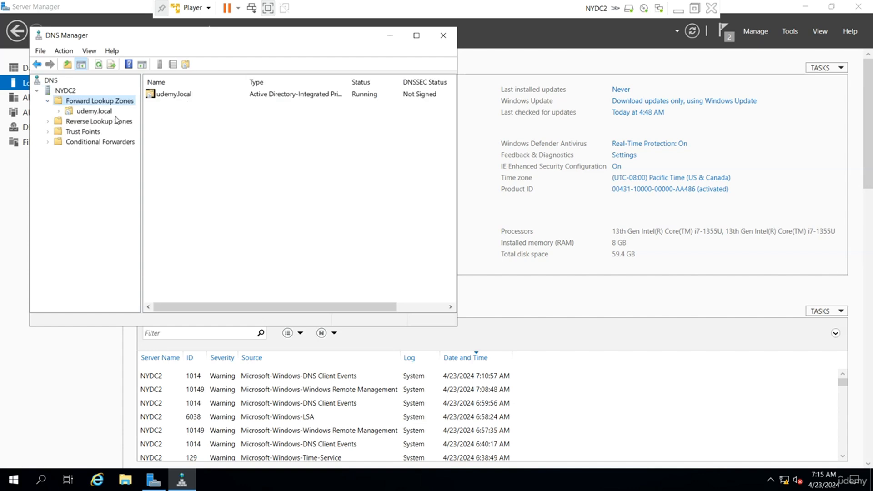
pyautogui.click(108, 112)
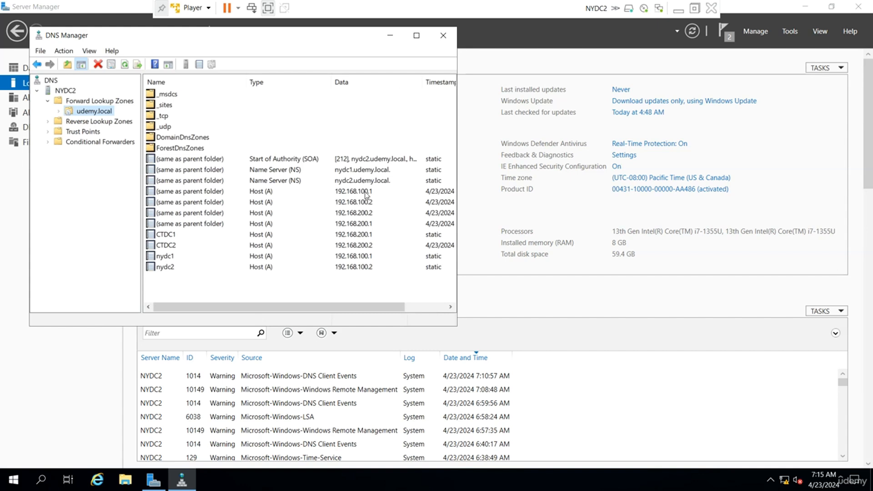
pyautogui.click(68, 403)
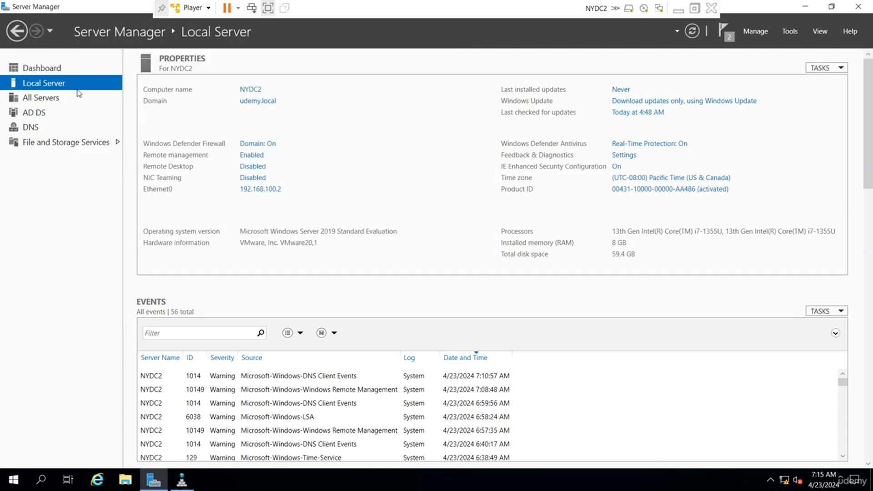
# Step: Set NYDC2's Ethernet0 IPv4 preferred DNS server to 192.168.100.1 and save
pyautogui.click(253, 190)
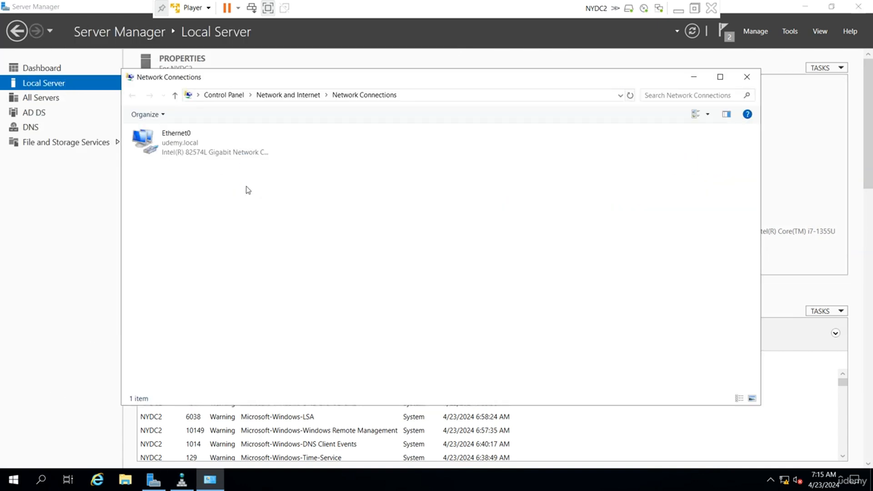
pyautogui.rightClick(196, 144)
pyautogui.click(241, 255)
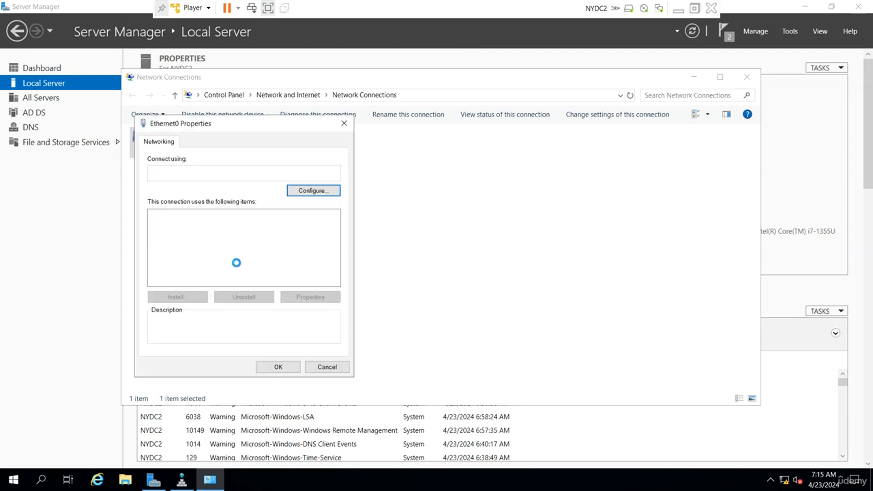
pyautogui.click(264, 245)
pyautogui.doubleClick(265, 245)
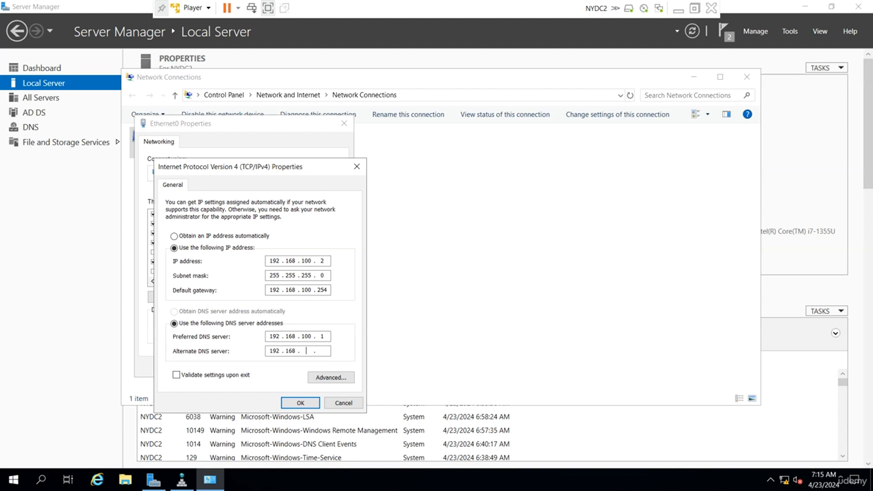
pyautogui.click(301, 403)
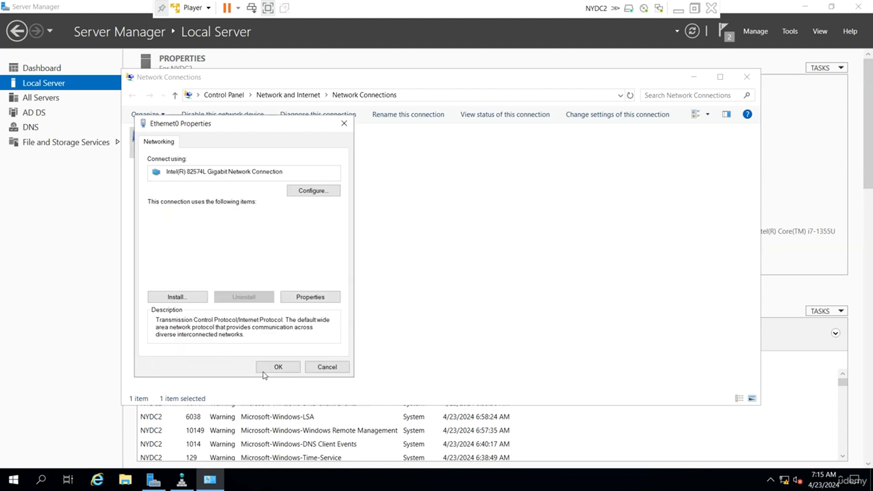
pyautogui.click(278, 365)
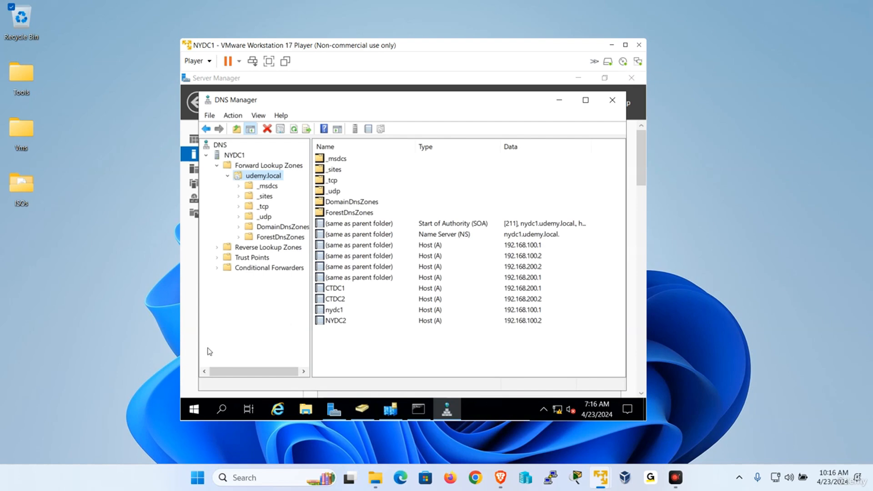
# Step: Set NYDC1's Ethernet0 DNS to 192.168.100.2 preferred and 192.168.100.1 alternate
pyautogui.click(190, 342)
pyautogui.click(442, 260)
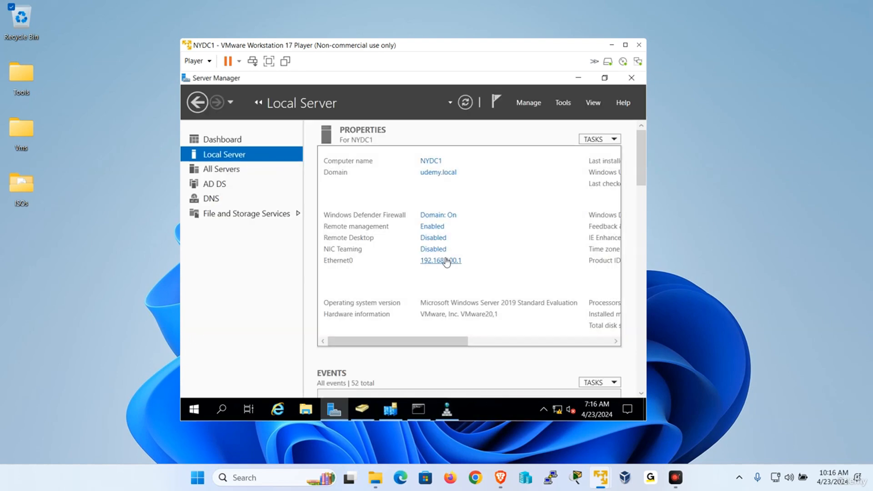
pyautogui.click(237, 146)
pyautogui.rightClick(234, 151)
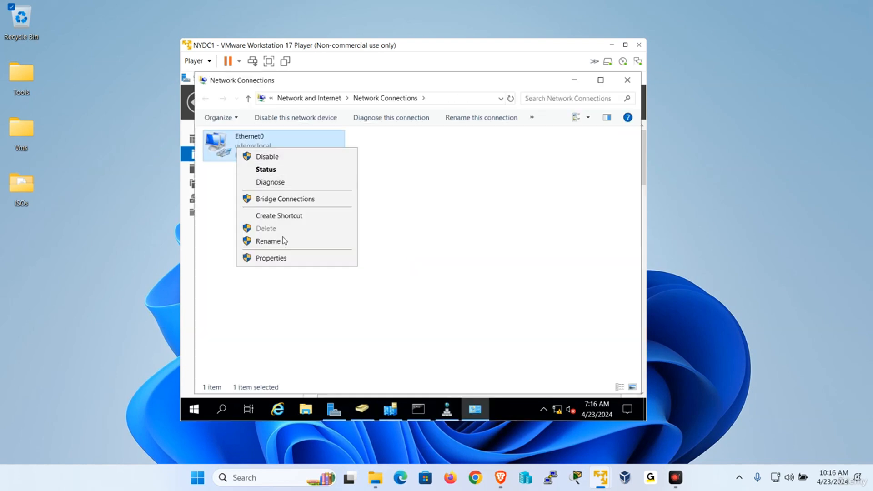
pyautogui.click(275, 256)
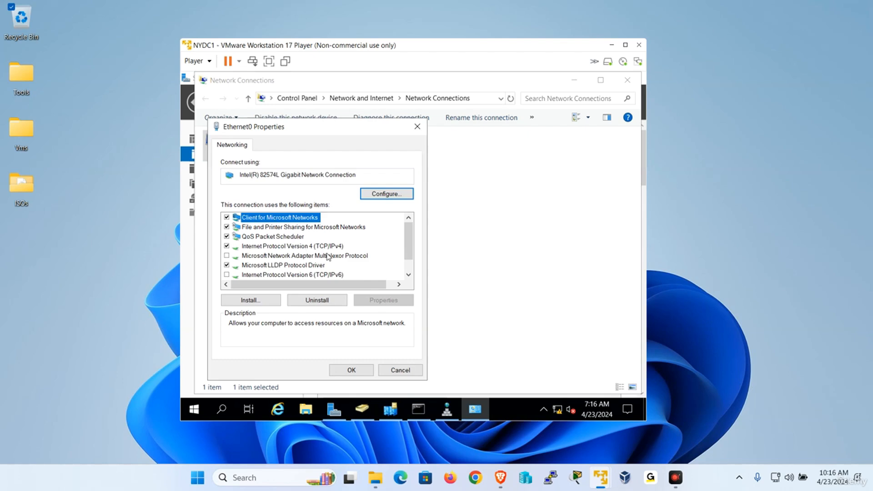
pyautogui.doubleClick(330, 249)
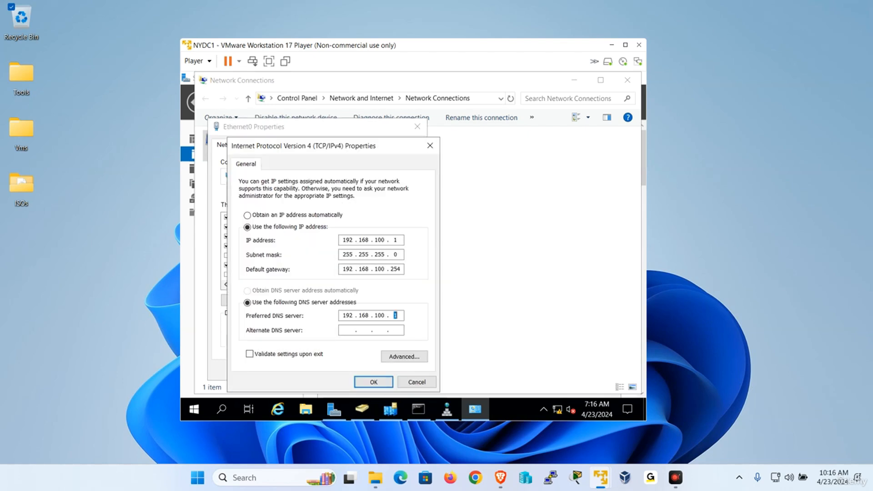
pyautogui.write('192 . 168 . 100 . 1')
pyautogui.click(374, 382)
pyautogui.click(354, 367)
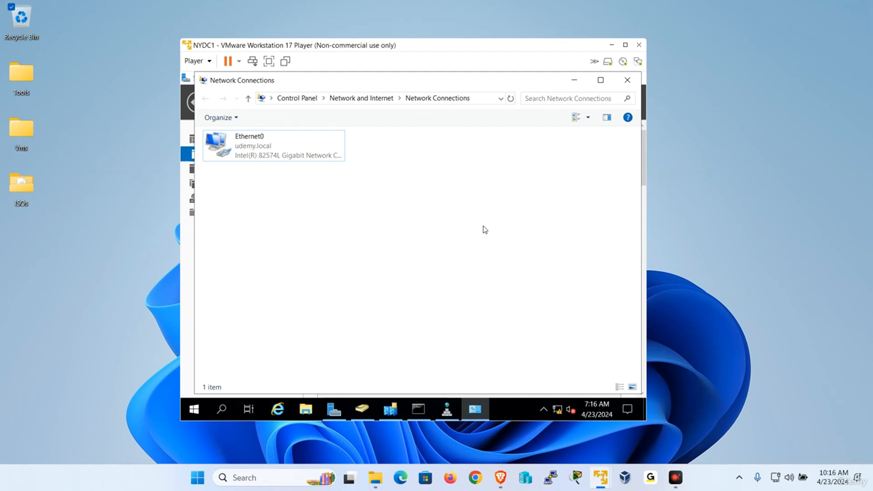
# Step: Inspect NYDC1's NTDS Settings connections from NYDC2 and CTDC1 in the NY site
pyautogui.click(390, 409)
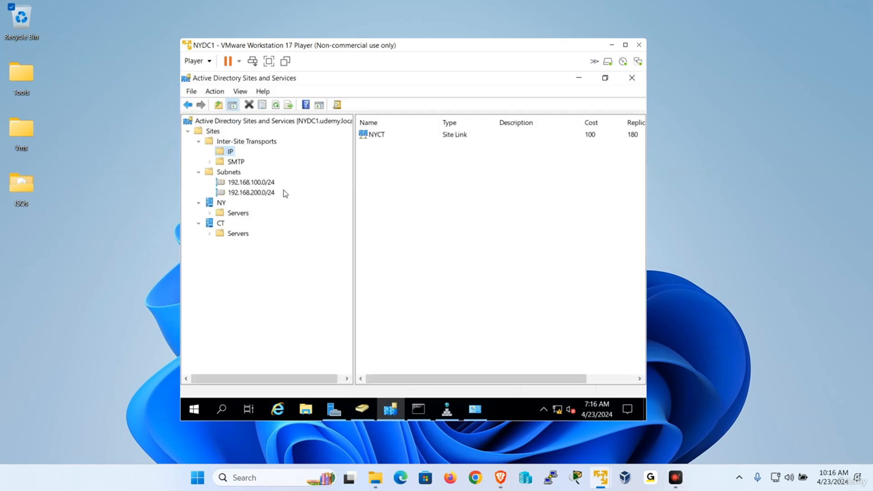
pyautogui.click(210, 213)
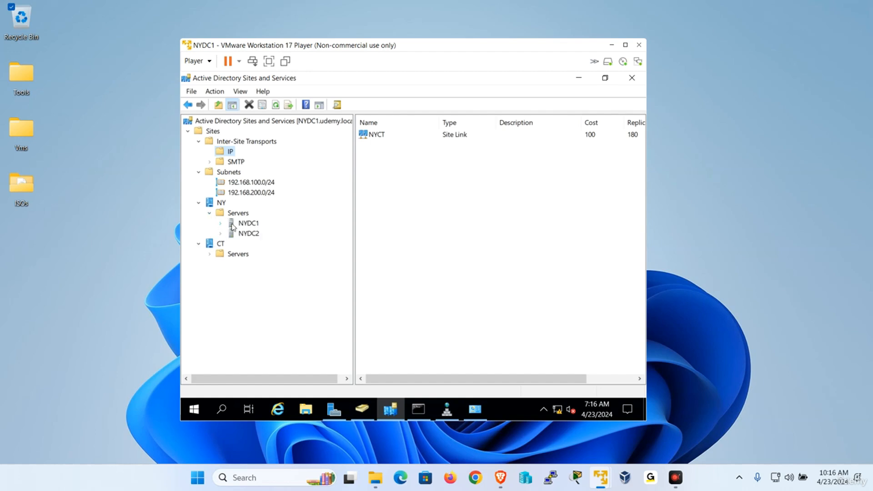
pyautogui.click(220, 223)
pyautogui.click(269, 233)
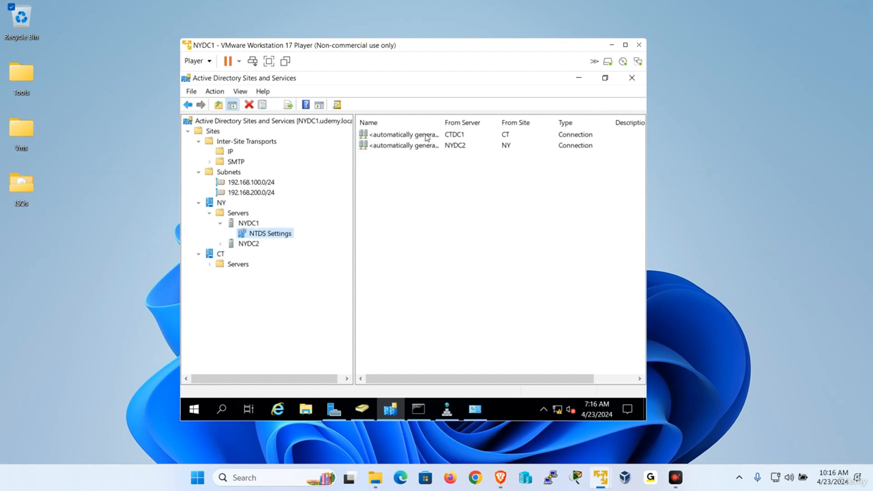
pyautogui.click(420, 146)
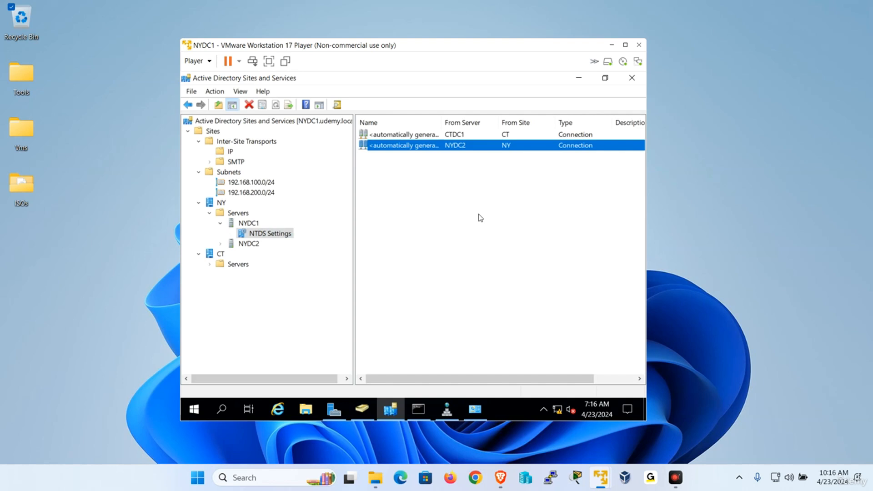
pyautogui.click(430, 191)
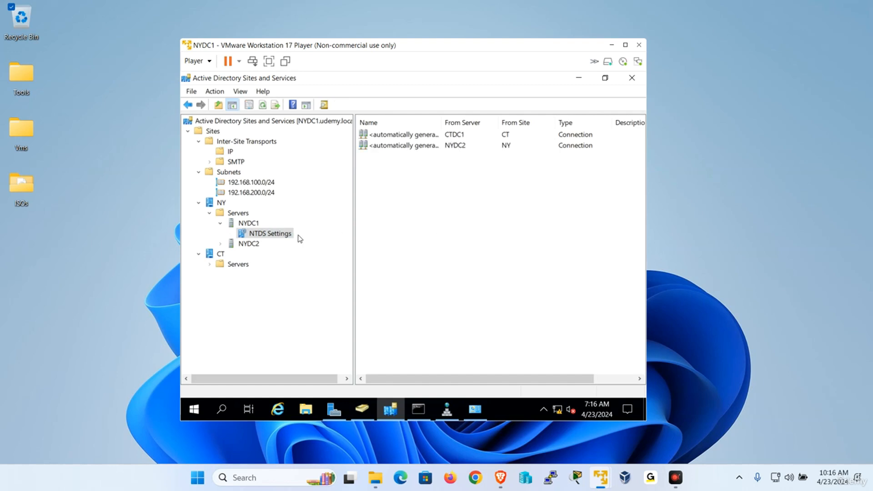
pyautogui.click(250, 222)
pyautogui.click(270, 233)
pyautogui.click(463, 146)
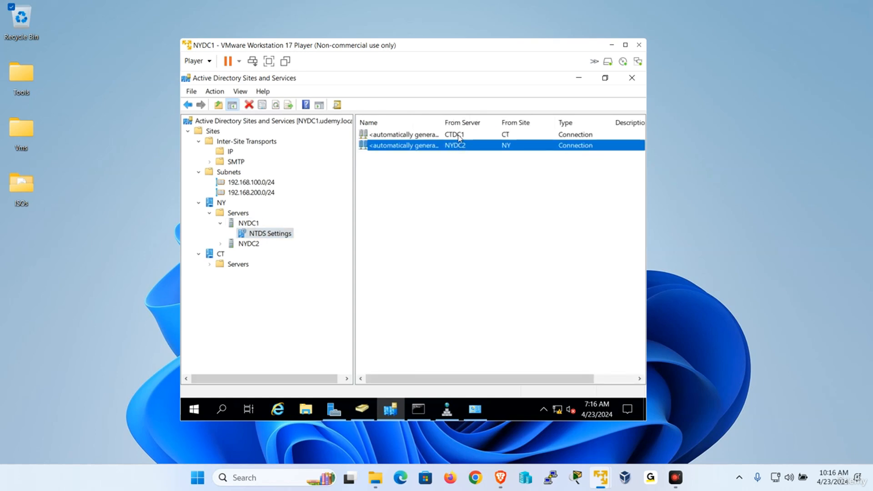
pyautogui.click(460, 135)
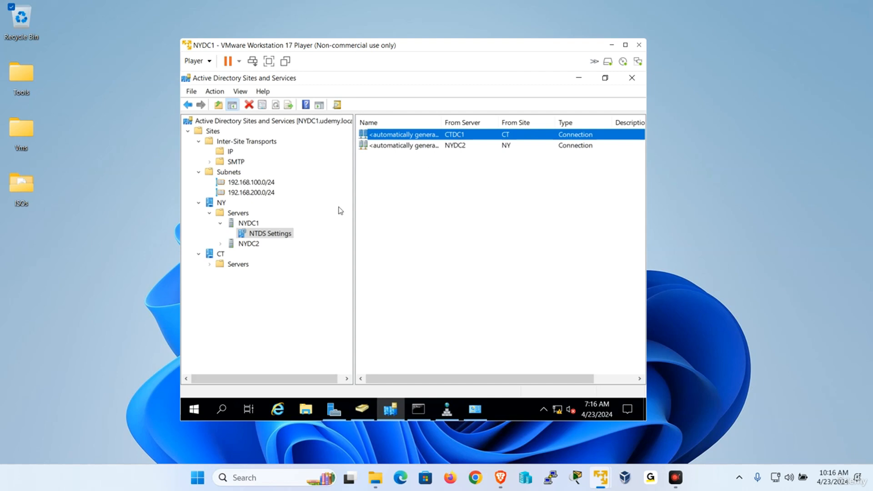
# Step: Inspect NYDC2's automatically generated replication connections
pyautogui.click(220, 245)
pyautogui.click(262, 255)
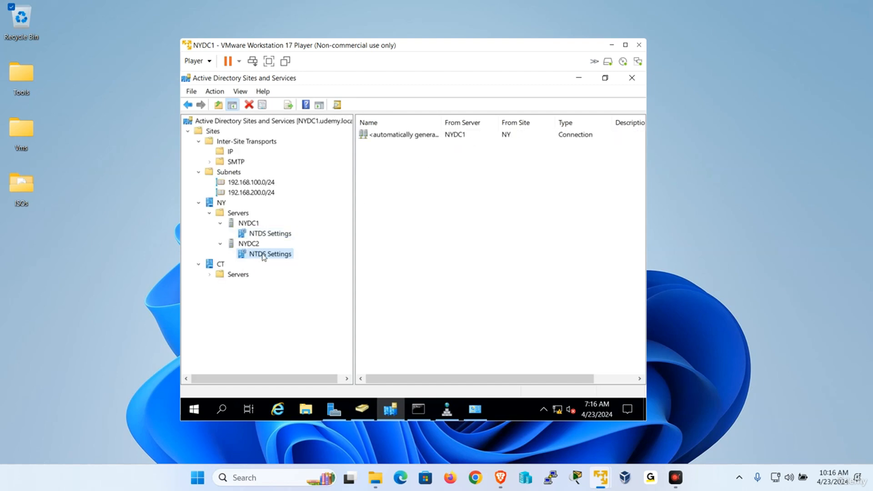
pyautogui.click(441, 159)
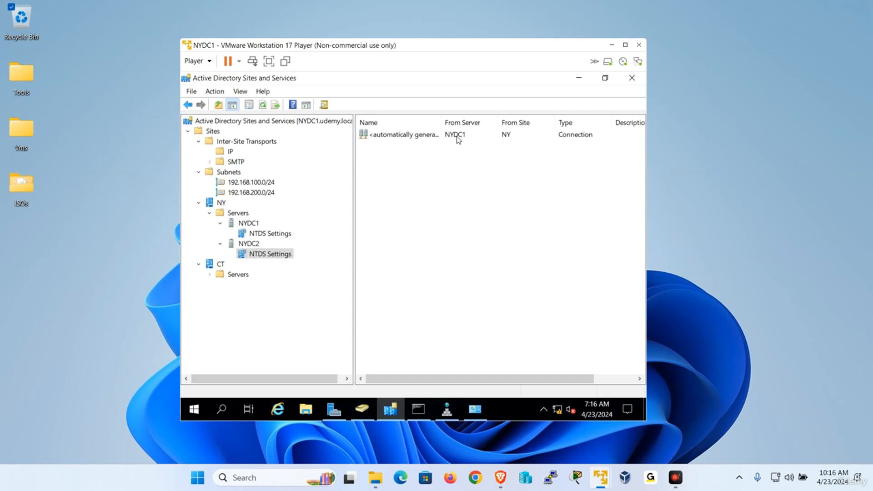
# Step: Check CTDC1's connections in the CT site, then revisit NYDC1's and NYDC2's
pyautogui.click(210, 275)
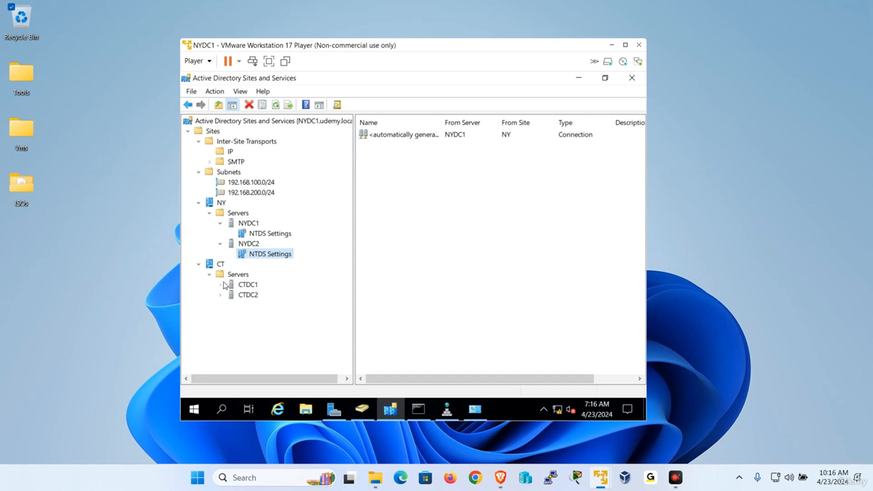
pyautogui.click(220, 285)
pyautogui.click(271, 294)
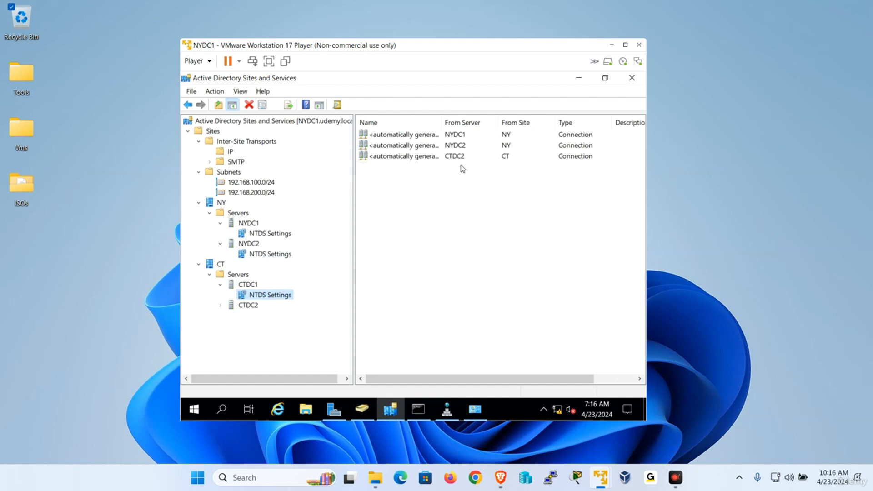
pyautogui.click(269, 234)
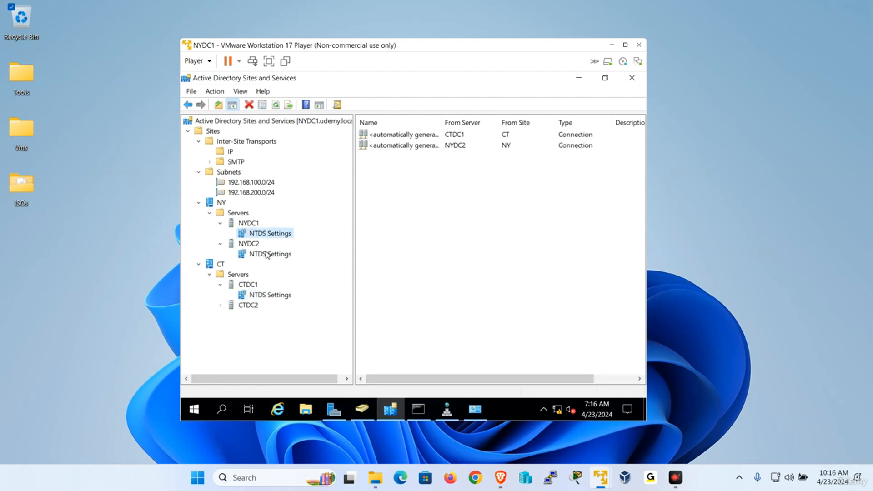
pyautogui.click(268, 255)
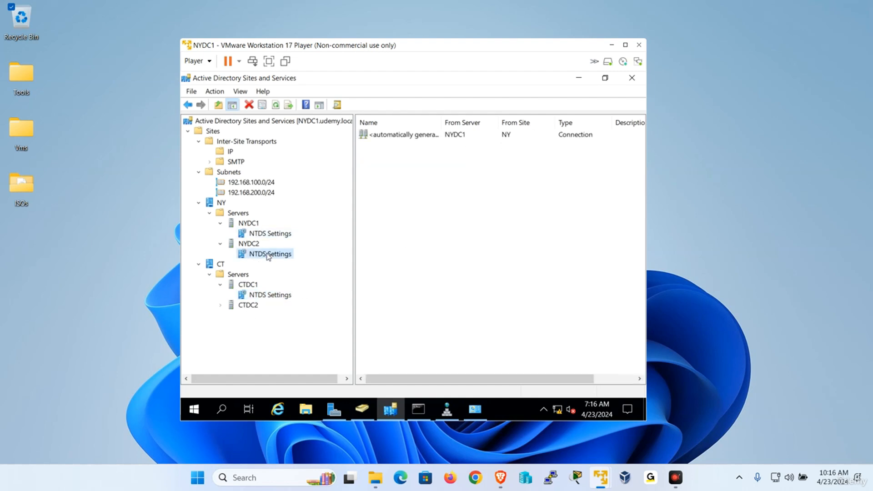
pyautogui.rightClick(414, 136)
pyautogui.click(434, 302)
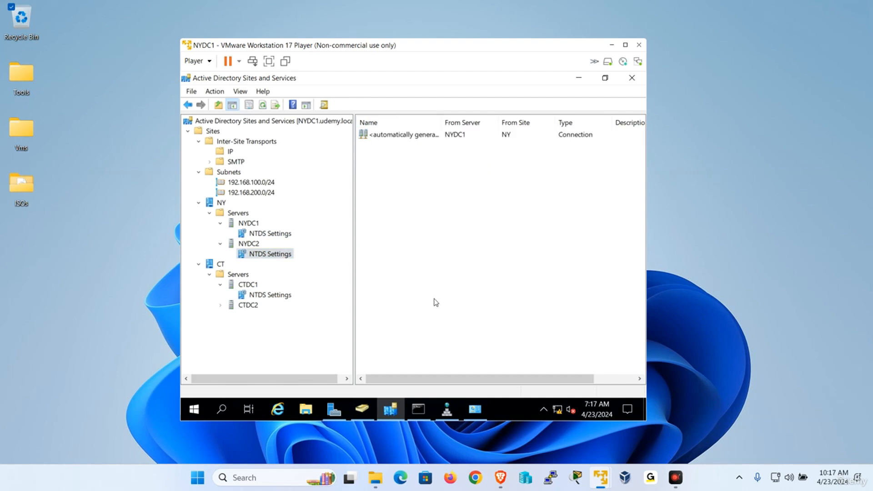